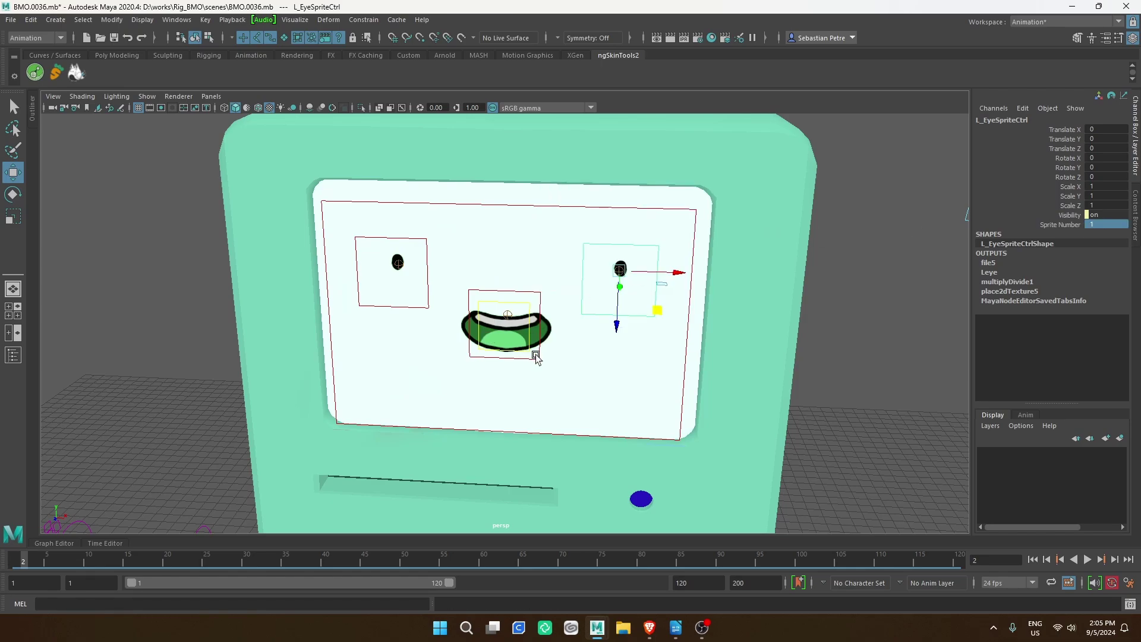
Select the mouth sprite control and set its Sprite 1 to Half-Open and Sprite 2 to Curious
click(536, 355)
mouse_move(545, 350)
mouse_down()
mouse_move(263, 304)
mouse_move(553, 475)
mouse_move(520, 400)
mouse_move(566, 377)
mouse_move(528, 347)
mouse_up()
key(ctrl+z)
click(1097, 234)
click(1091, 269)
click(1099, 243)
click(1099, 278)
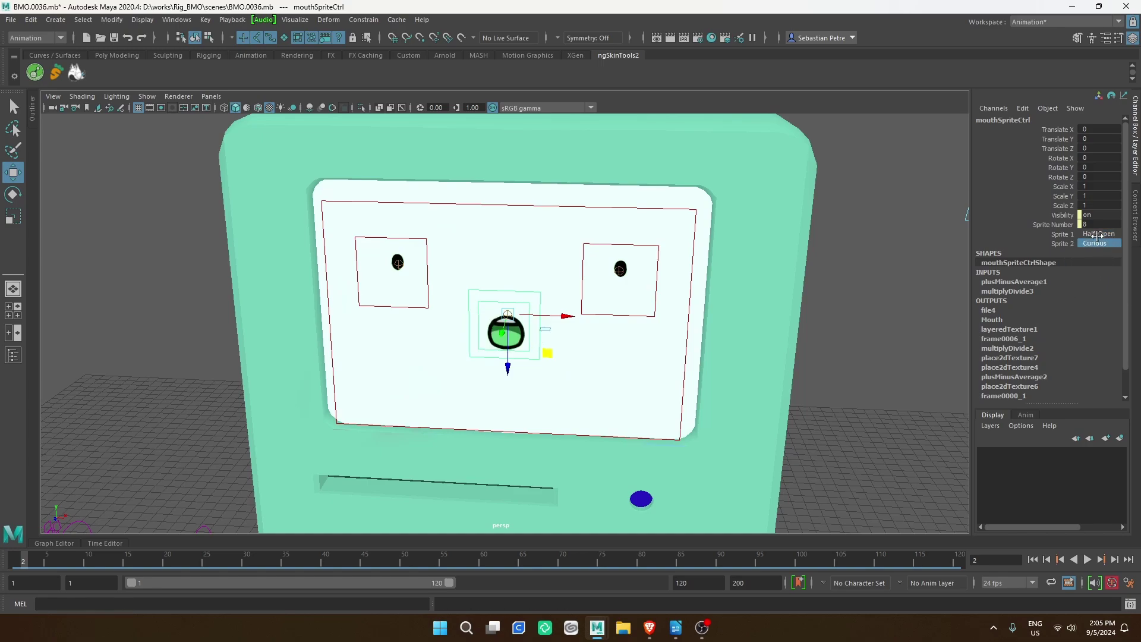
Set the mouth sprite control's Sprite 1 to Open for the Curious mouth
click(1099, 251)
click(1099, 234)
click(1101, 281)
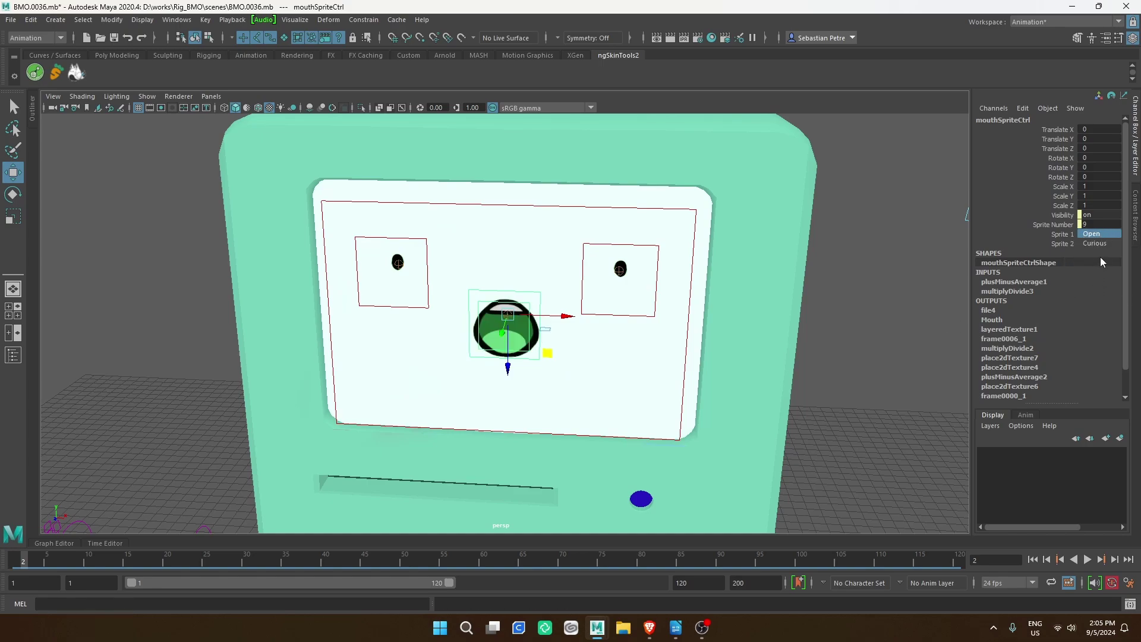
Set the mouth's Sprite 2 to Sad and try it with Sprite 1 at Half-Open and Open
click(1099, 267)
click(1106, 289)
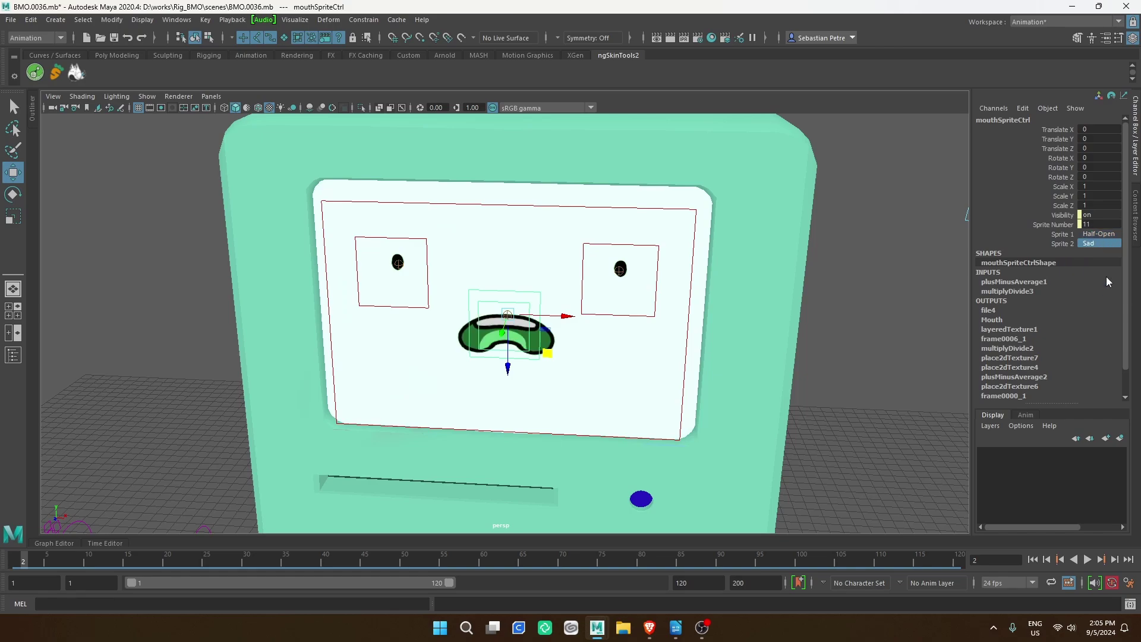
click(1097, 281)
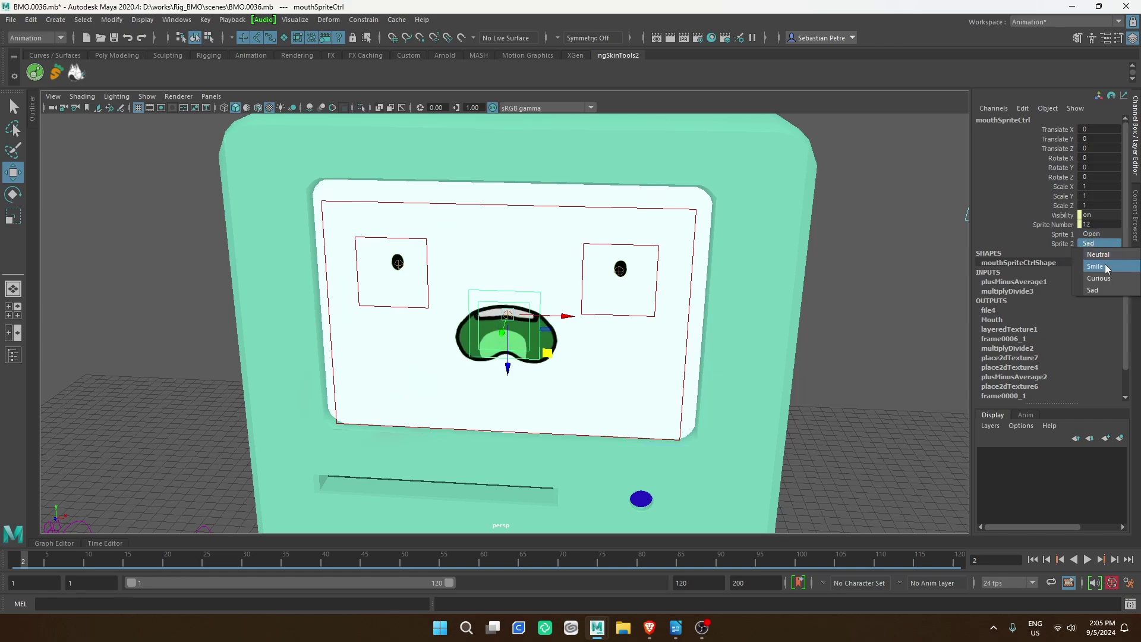
Set the mouth's Sprite 2 to Smile, try Half-Open for Sprite 1, and switch it to the closed mouth
click(1107, 267)
click(1104, 268)
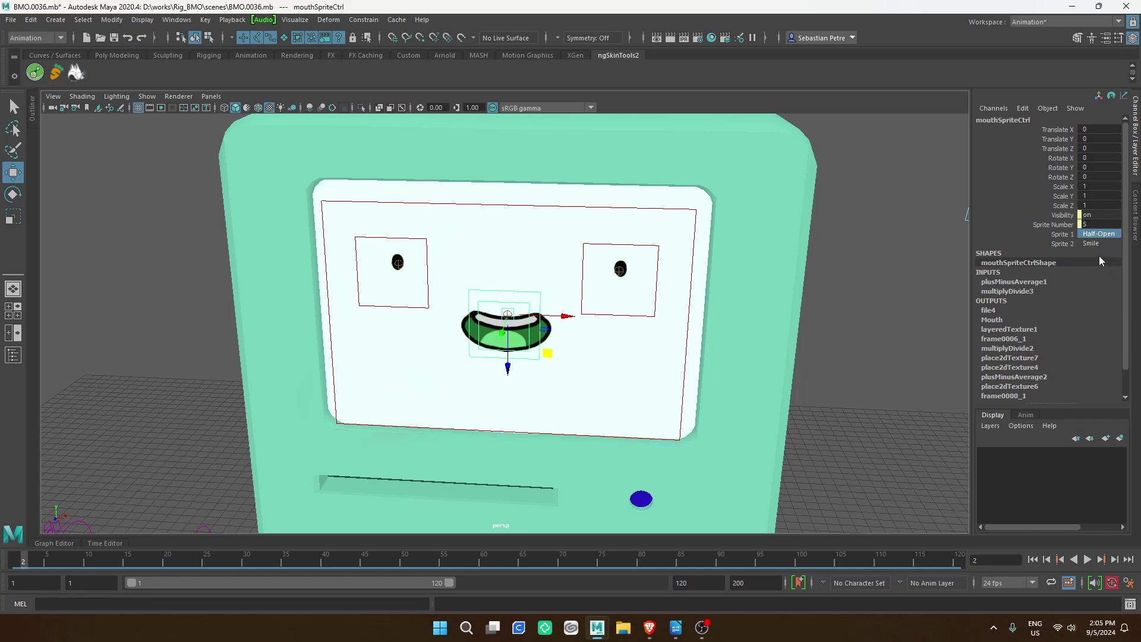
click(1089, 233)
click(1088, 257)
Select the face control and switch it to geometry controls with Geo Vis 1 and Sprite Vis 0
click(882, 394)
click(420, 308)
click(683, 435)
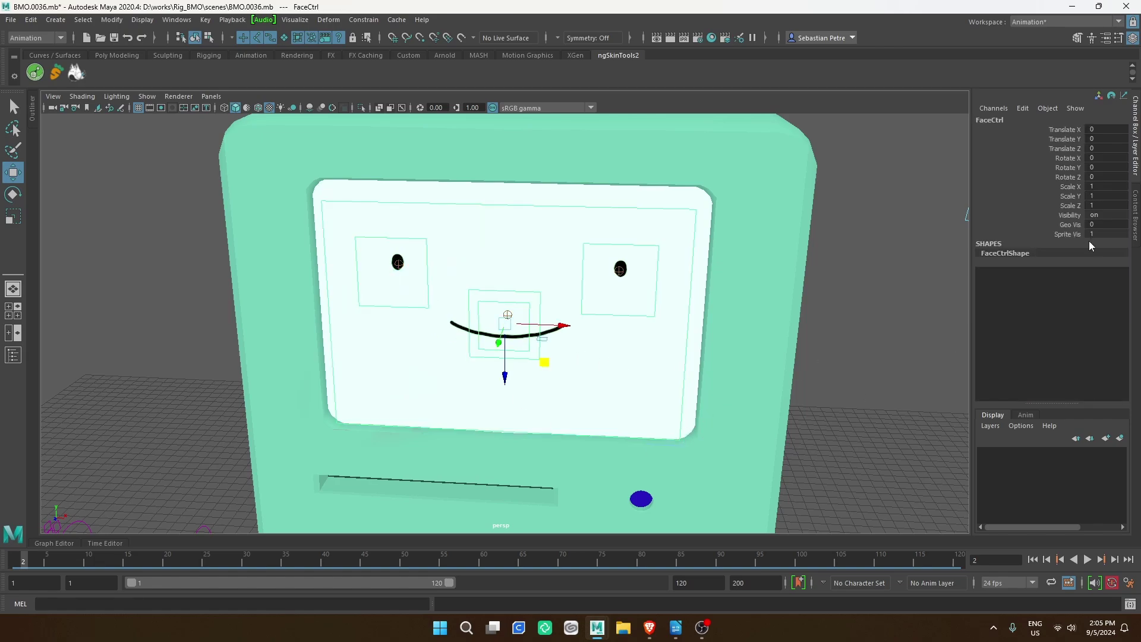
click(858, 311)
Rotate the mouth joint control about 174° in Y so the smile becomes a frown, and key it
click(503, 306)
drag(507, 313, 434, 325)
key(ctrl+z)
key(e)
drag(556, 295, 447, 330)
key(s)
Scale the mouth joint control to about 1.92 and move it lower on the face
key(w)
drag(512, 292, 560, 403)
key(r)
key(w)
drag(507, 316, 505, 338)
click(771, 391)
click(572, 379)
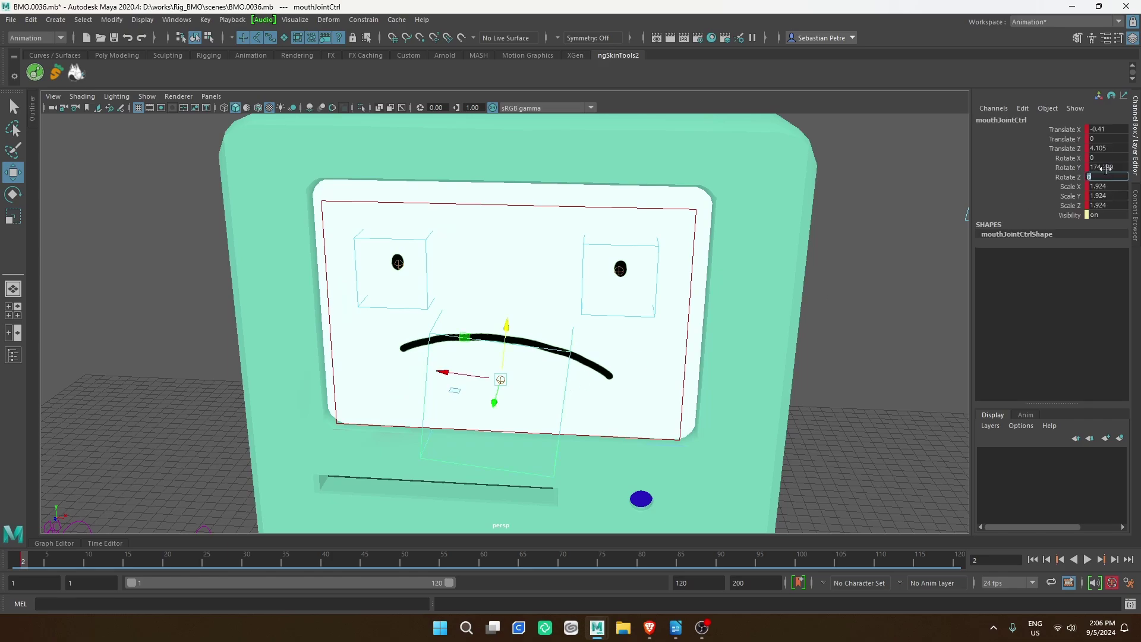
Reset the mouth joint control's translation and rotation to 0 and its scale to 1
drag(1107, 176, 1109, 129)
key(Return)
drag(1107, 186, 1100, 206)
text(1)
key(Return)
Set the face control's Geo Vis to 0 to hide the individual facial geometry controls
click(862, 340)
click(686, 368)
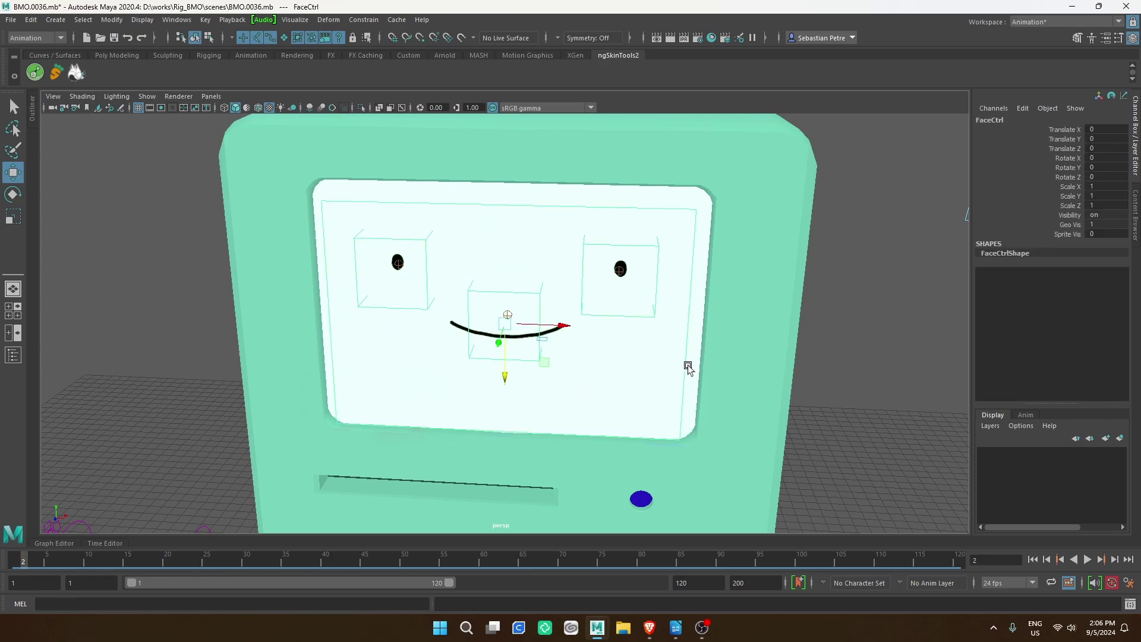
middle_drag(1112, 226, 1063, 240)
click(882, 364)
alt+right_drag(882, 363, 777, 435)
alt+middle_drag(777, 435, 783, 364)
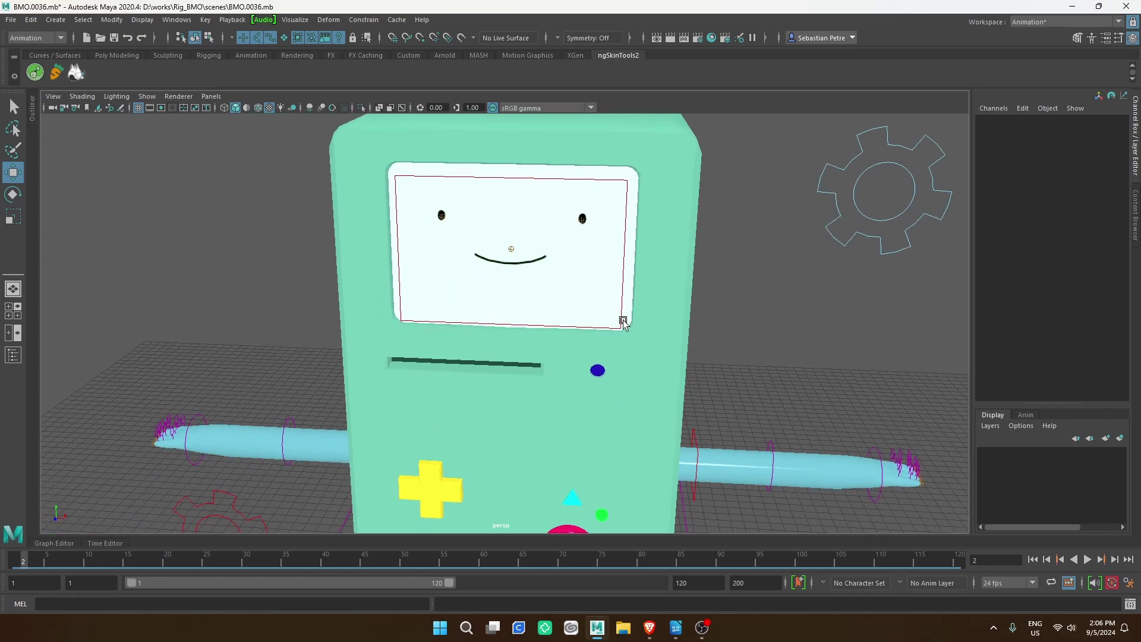
Try moving the whole face control sideways off the body and undo the move
click(620, 323)
drag(568, 255, 211, 273)
key(ctrl+z)
Try moving the body control sideways together with the face and undo the move
click(808, 377)
alt+right_drag(808, 377, 664, 458)
click(625, 475)
drag(517, 434, 646, 424)
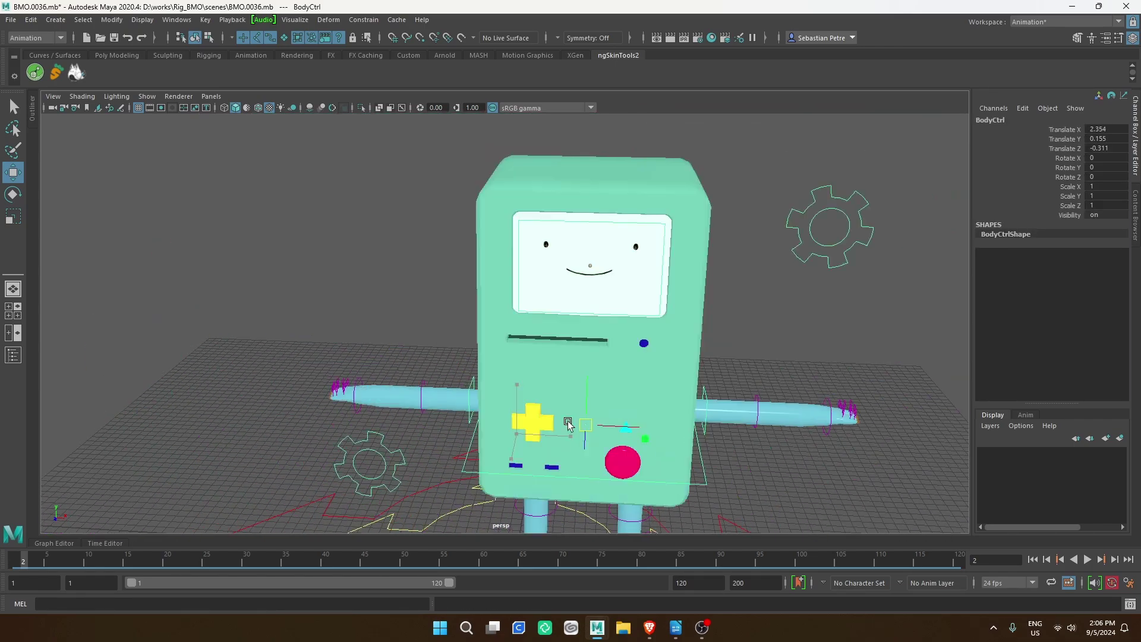
key(ctrl+z)
Tilt the body with its control and move the face control away from the body
key(e)
drag(541, 413, 658, 332)
click(659, 331)
key(w)
drag(623, 298, 431, 194)
Reset the body control's X, Y and Z rotation to 0
click(660, 413)
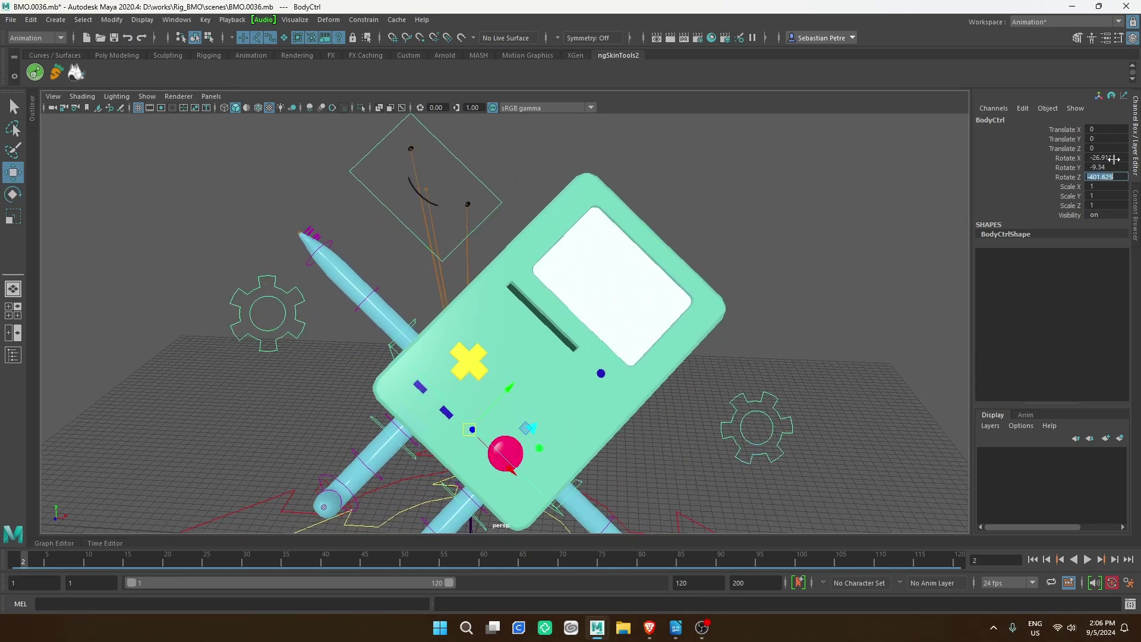
text(0)
key(Return)
Reset the face control's X, Y and Z translation to 0
click(283, 354)
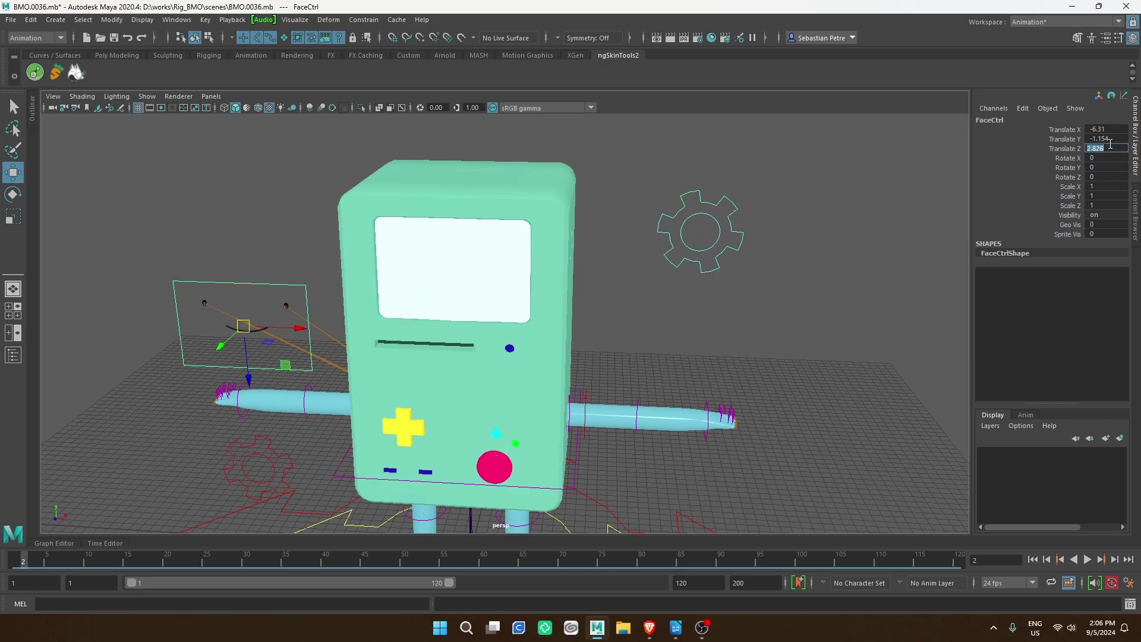
text(0)
key(Return)
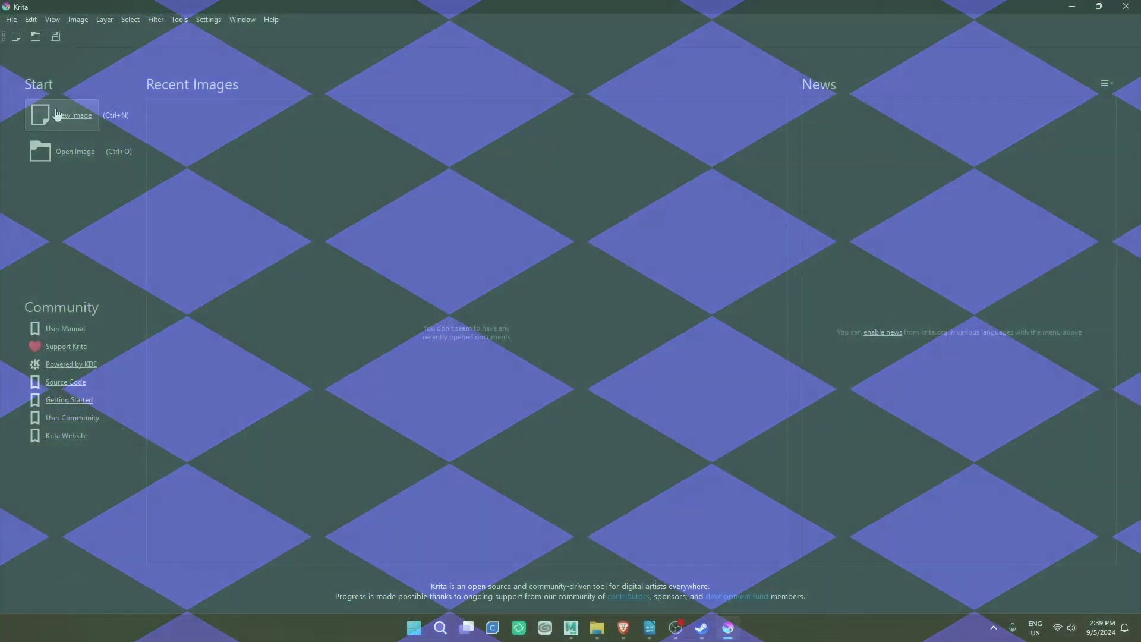
In Krita, start a new image and look through the available texture templates for a suitable size
click(57, 115)
scroll(606, 262, down, 2)
scroll(607, 261, up, 2)
key(Down)
key(Down)
key(Down)
key(Down)
key(Down)
key(Down)
key(Down)
key(Down)
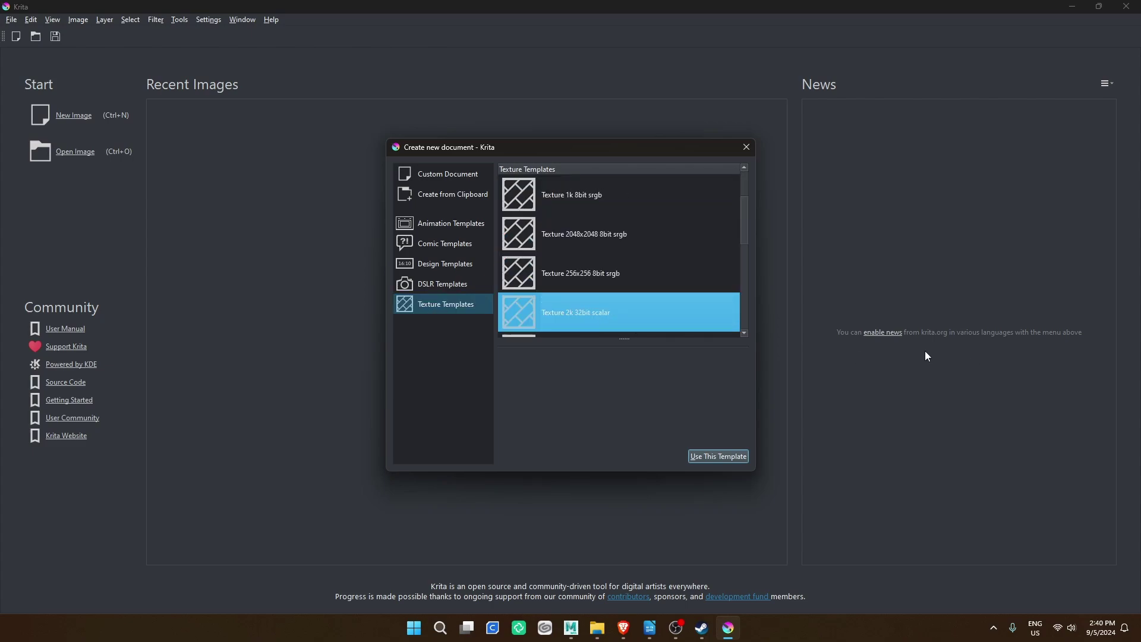
key(Down)
key(Down)
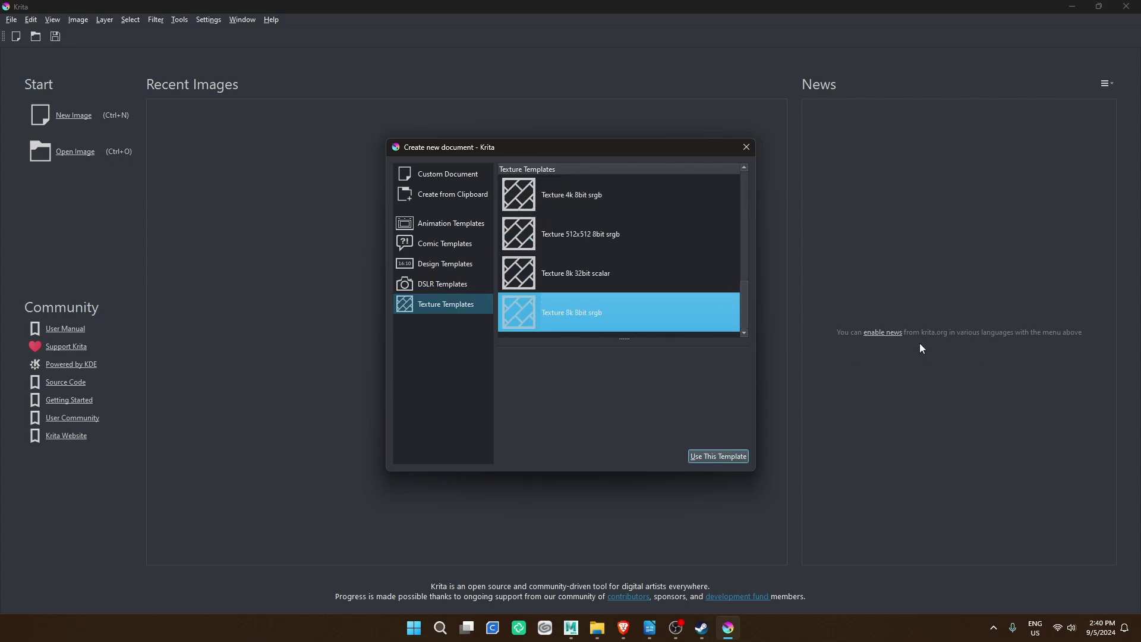
Create the document from the Texture 1024x1024 8bit srgb template
drag(748, 300, 743, 179)
click(684, 185)
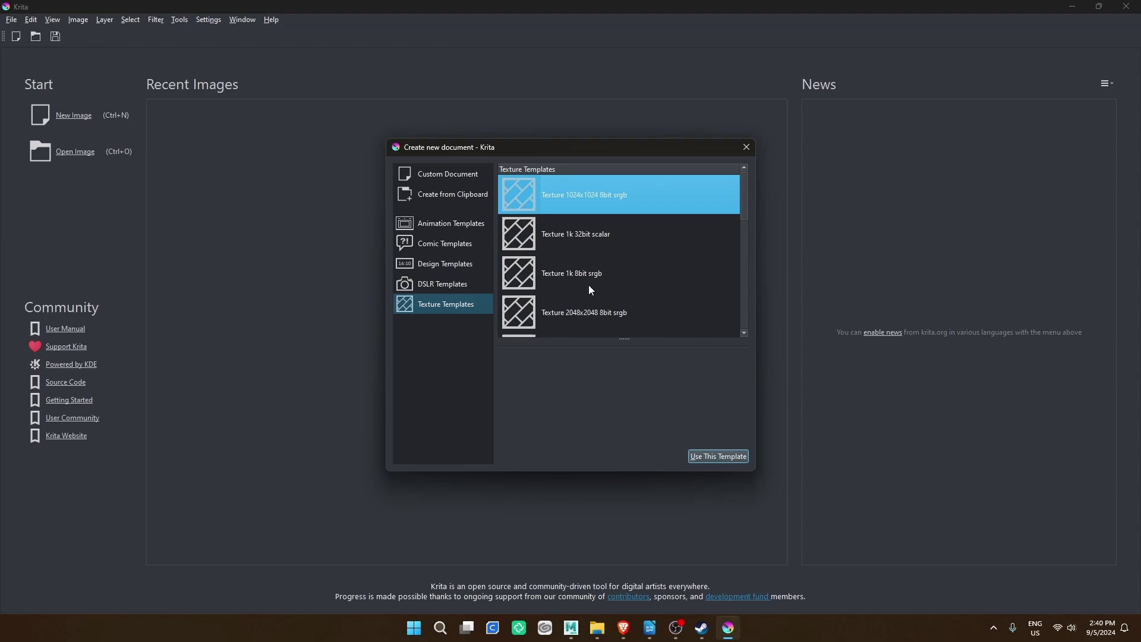
click(719, 457)
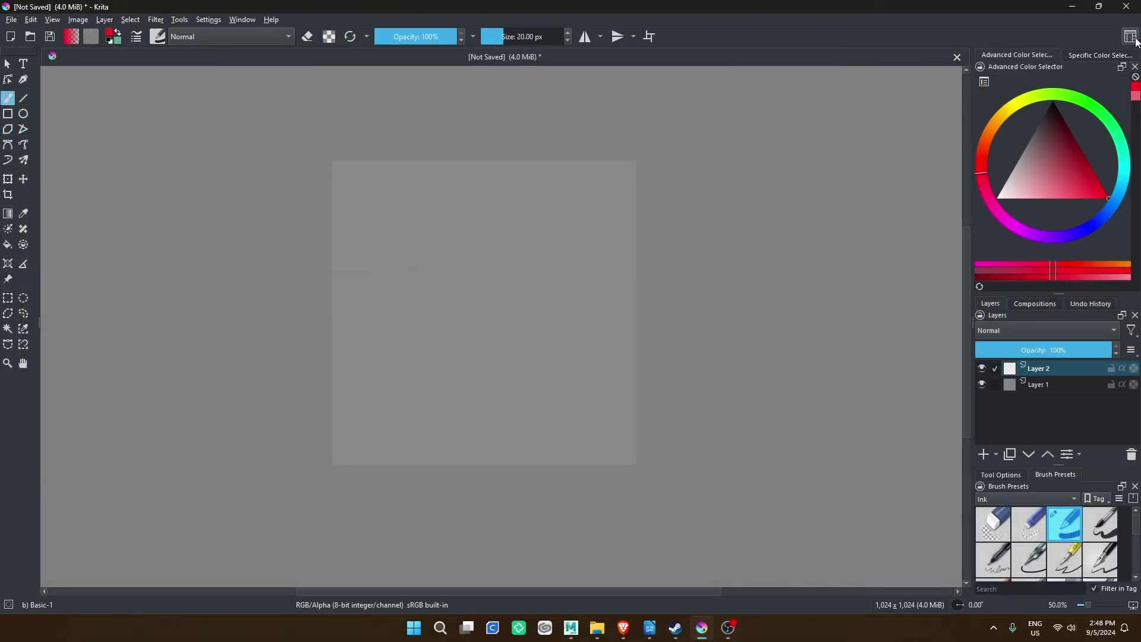
Switch the workspace layout to Animation
click(1130, 37)
click(1013, 105)
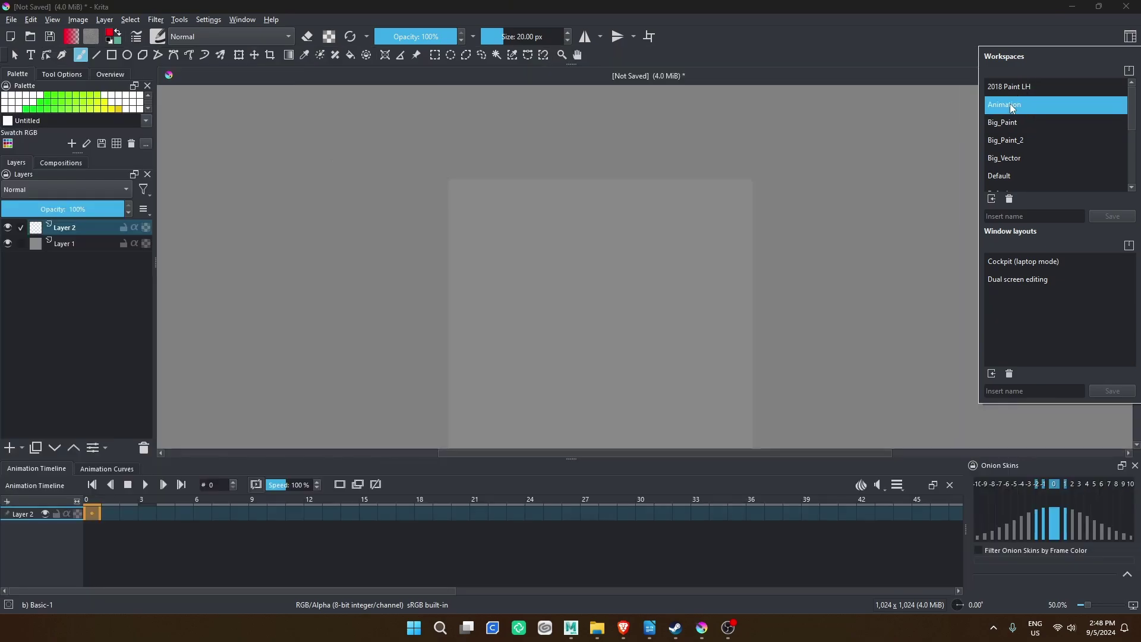
click(928, 115)
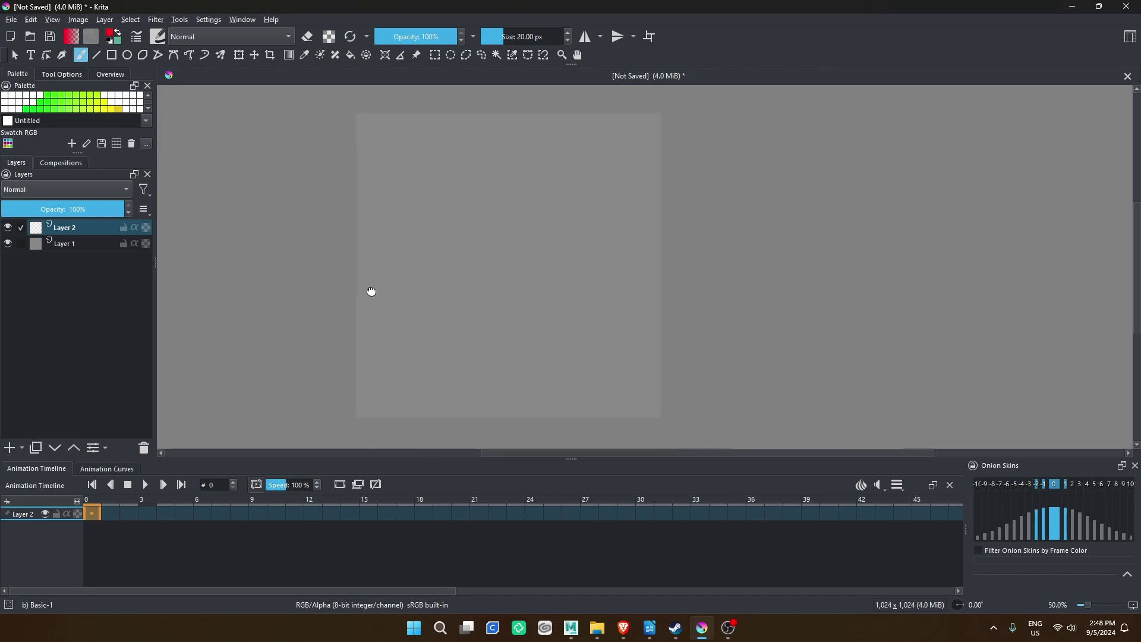
Paint a red zigzag on Layer 2 and create a duplicate frame at frame 0
mouse_move(417, 328)
mouse_down()
mouse_move(473, 294)
mouse_move(602, 175)
mouse_up()
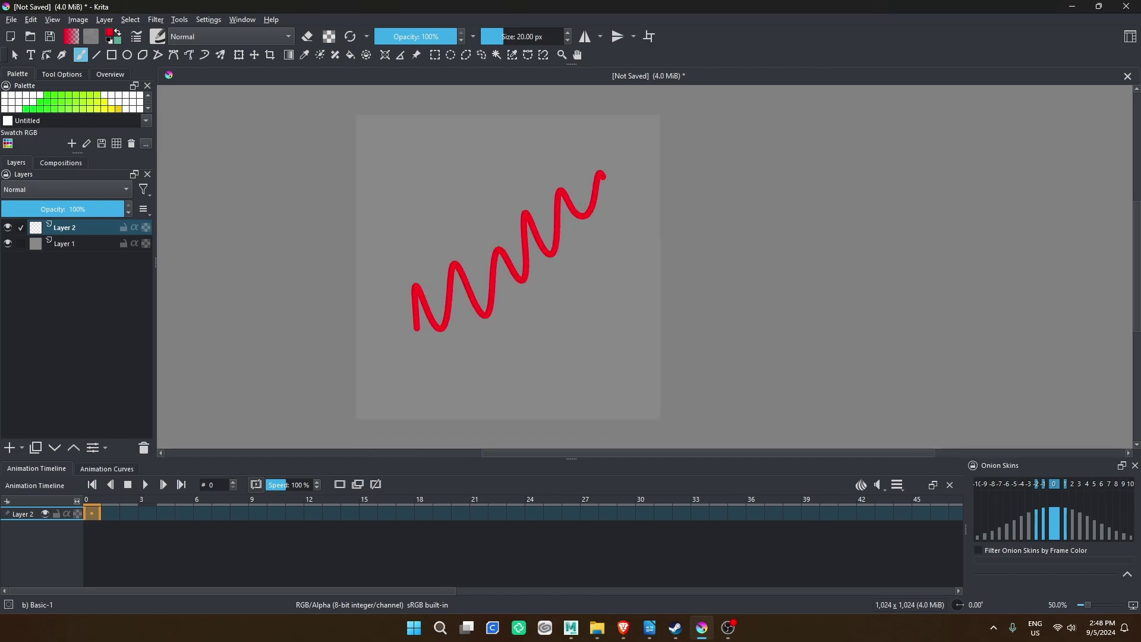
right_click(90, 515)
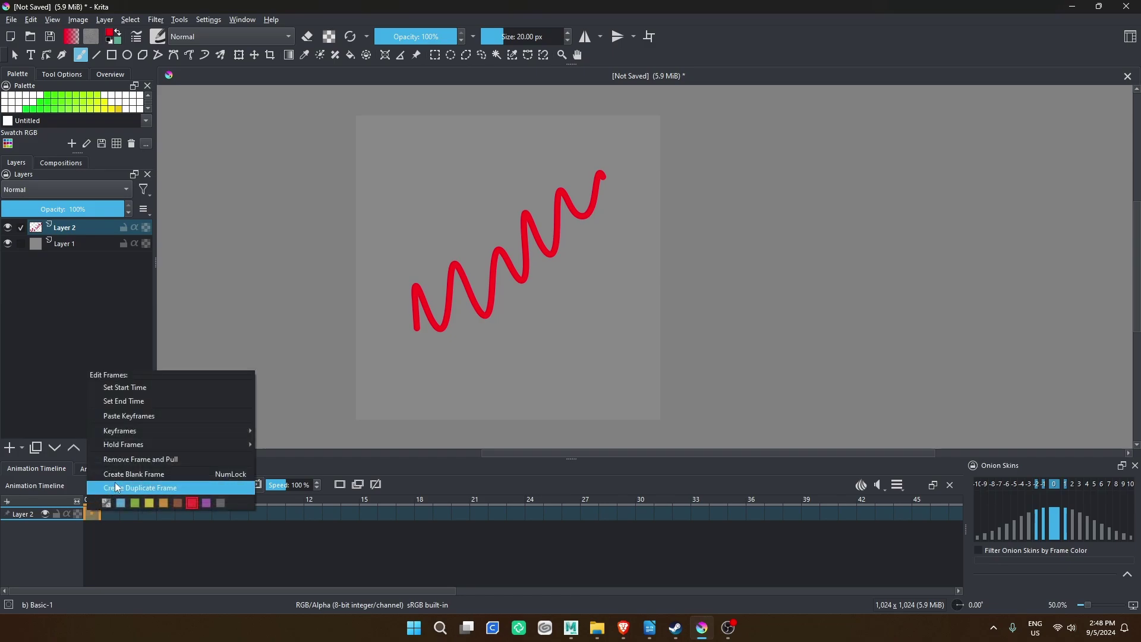
click(136, 488)
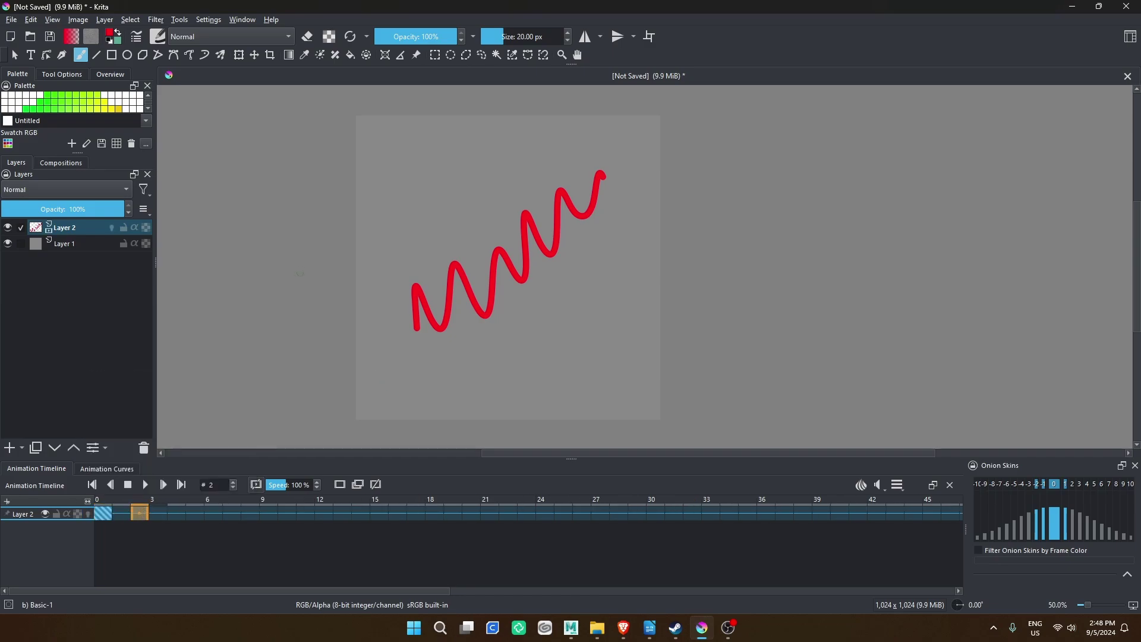
Add a downward curve to the duplicated drawing on frame 2 and a crossing stroke to the duplicate on frame 5
drag(456, 192, 533, 385)
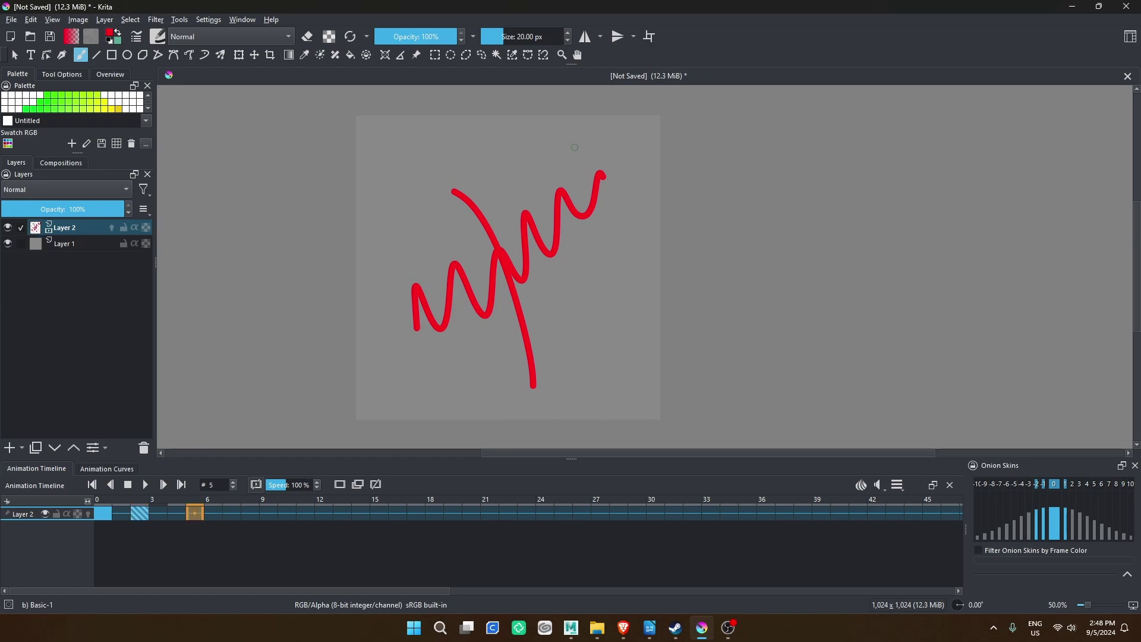
drag(534, 166, 436, 386)
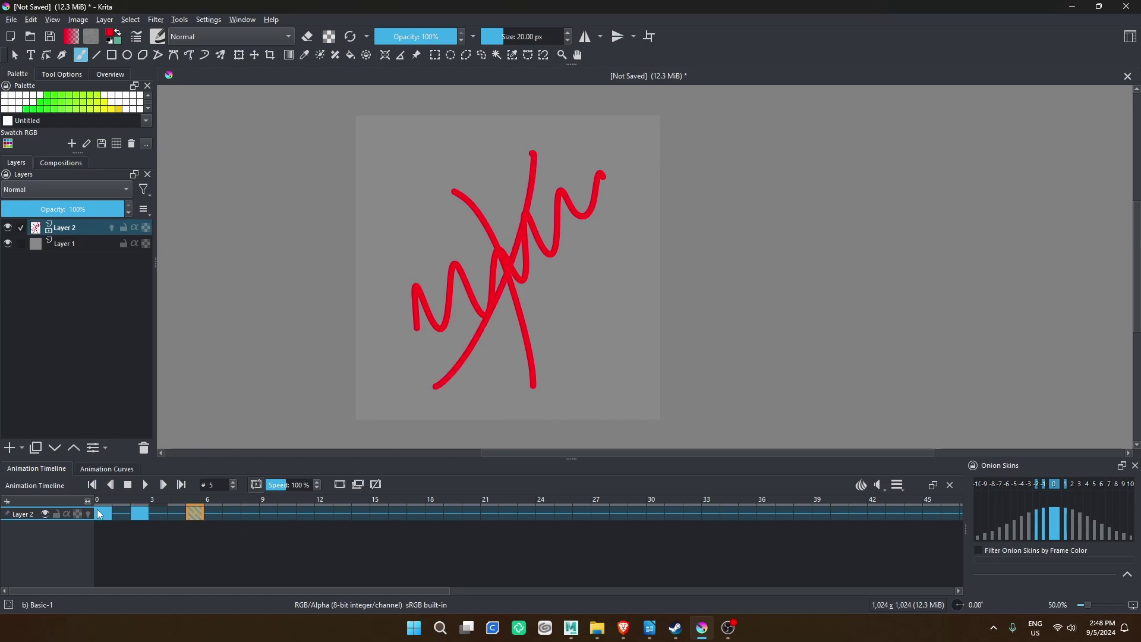
Check the earlier frames and move the keyframe at frame 5 to frame 4
click(113, 515)
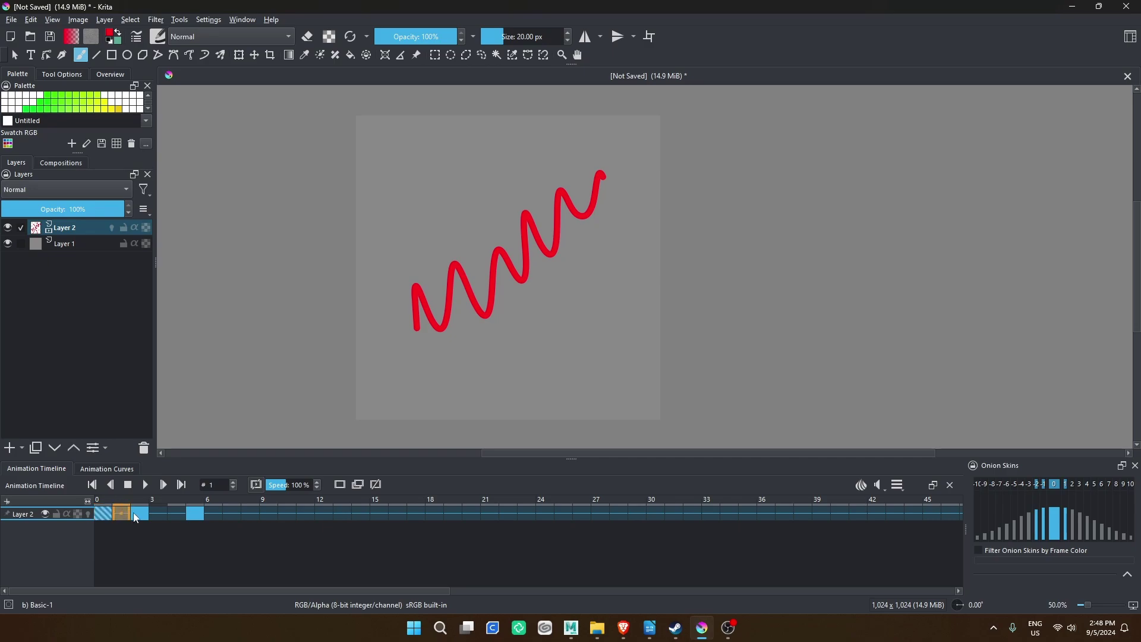
click(133, 518)
click(153, 518)
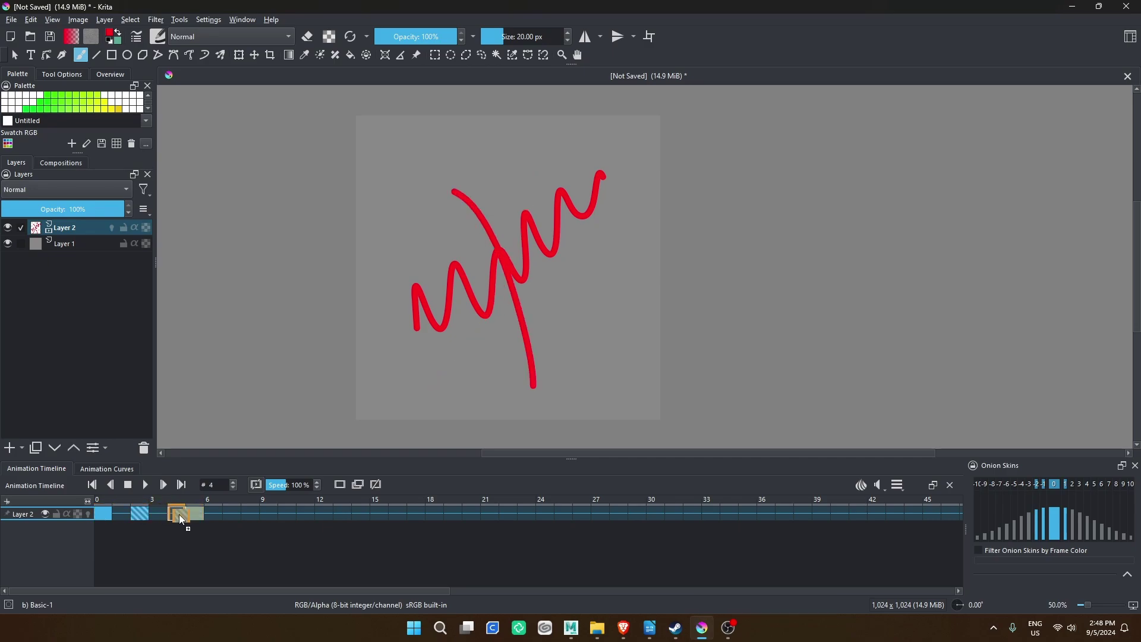
drag(184, 520, 177, 521)
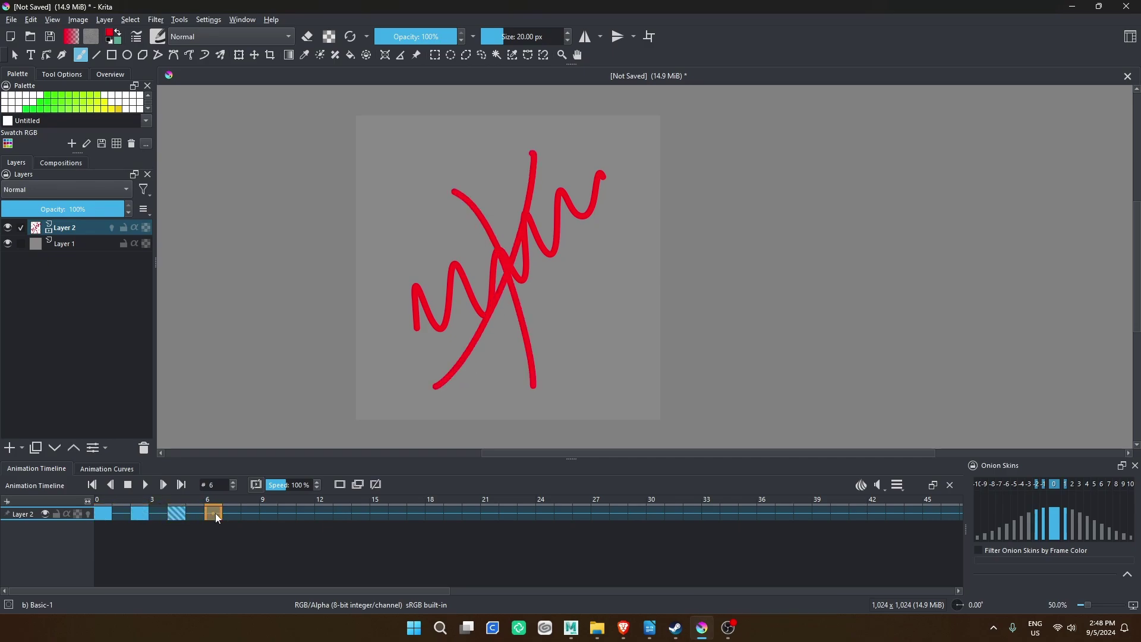
Add blank keyframes at frames 6 and 8 and paint a red zigzag on frame 8
key(Insert)
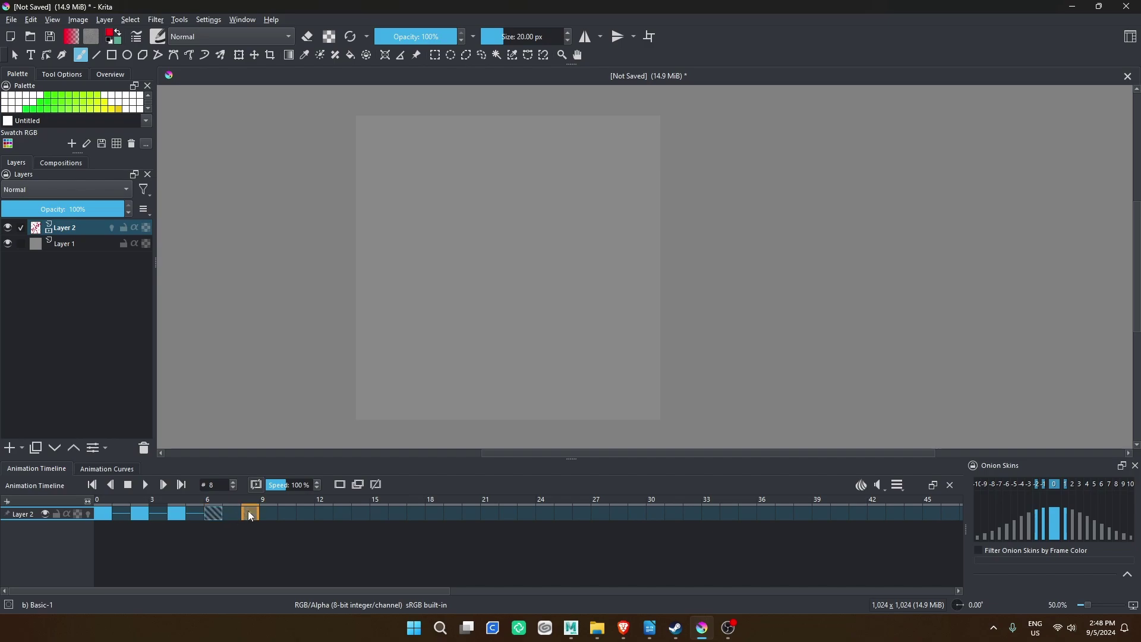
drag(503, 255, 601, 237)
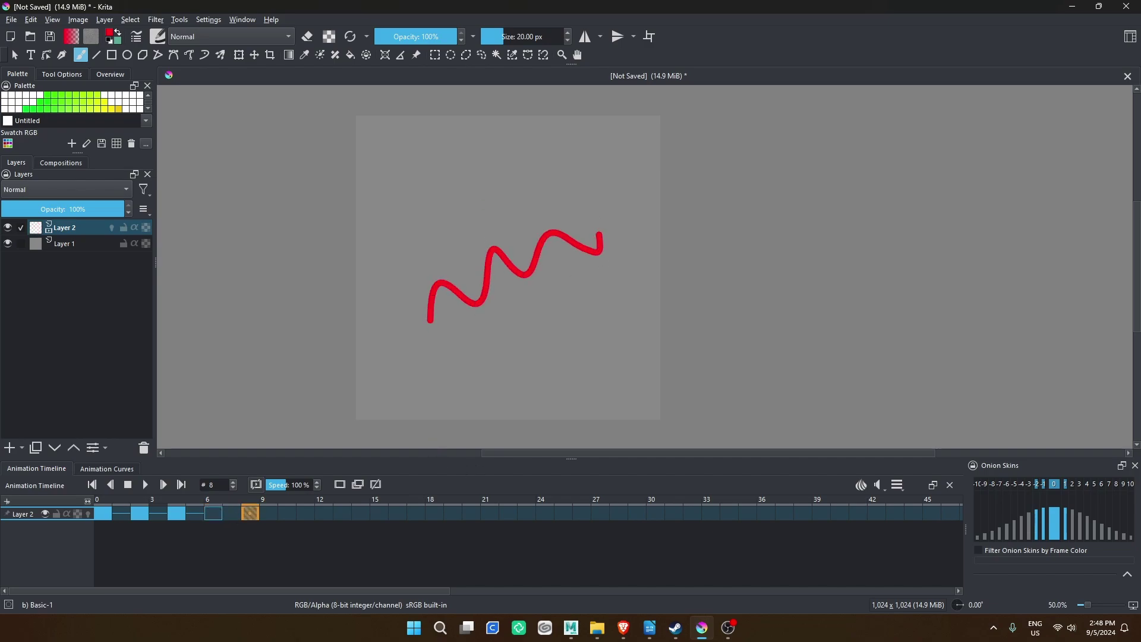
Step through the keyframes at frames 0, 2, 4, 6 and 8 to compare their drawings
click(110, 515)
click(139, 515)
click(173, 517)
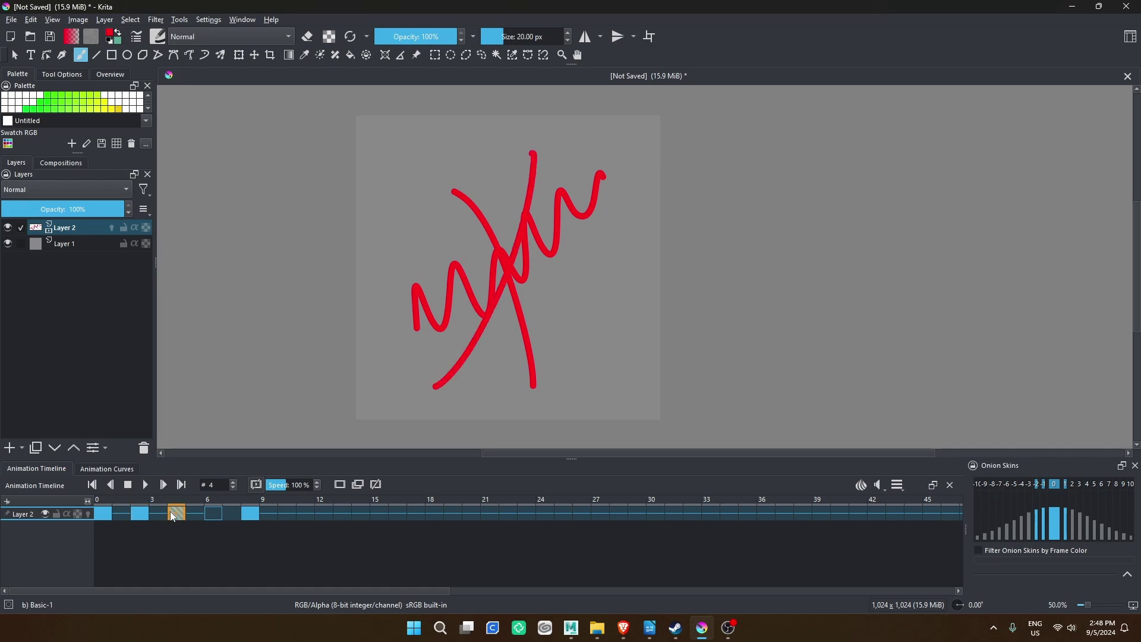
click(206, 515)
click(246, 517)
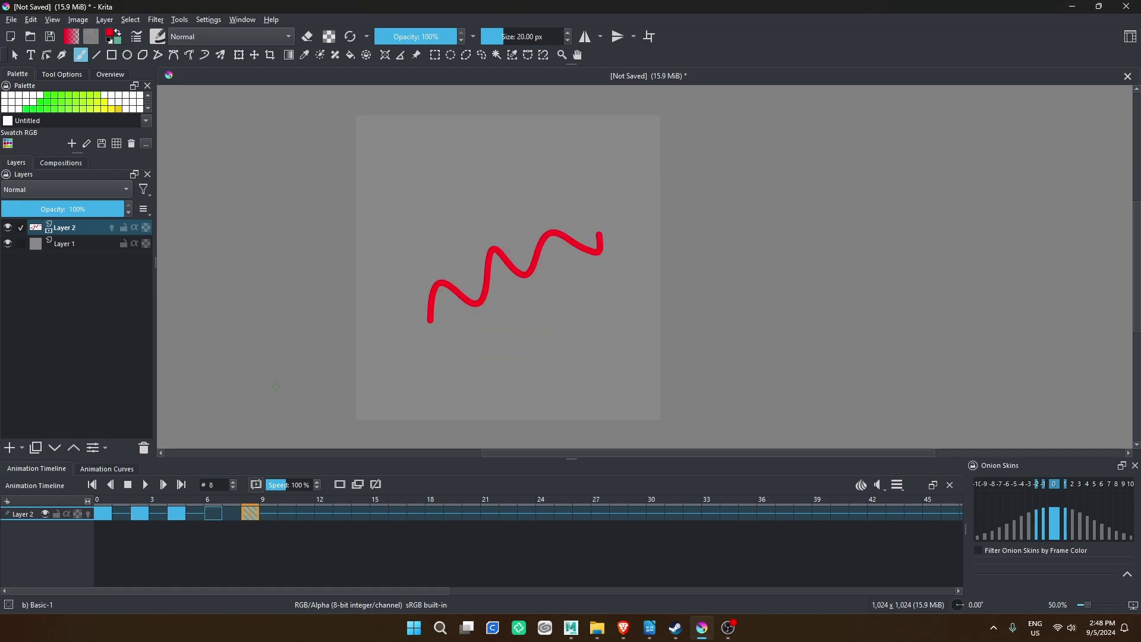
Clear the drawings on the keyframes at frames 8, 4, 2 and 0, leaving the keyframes in place
key(Delete)
click(177, 514)
key(Delete)
click(140, 514)
key(Delete)
click(102, 515)
key(Delete)
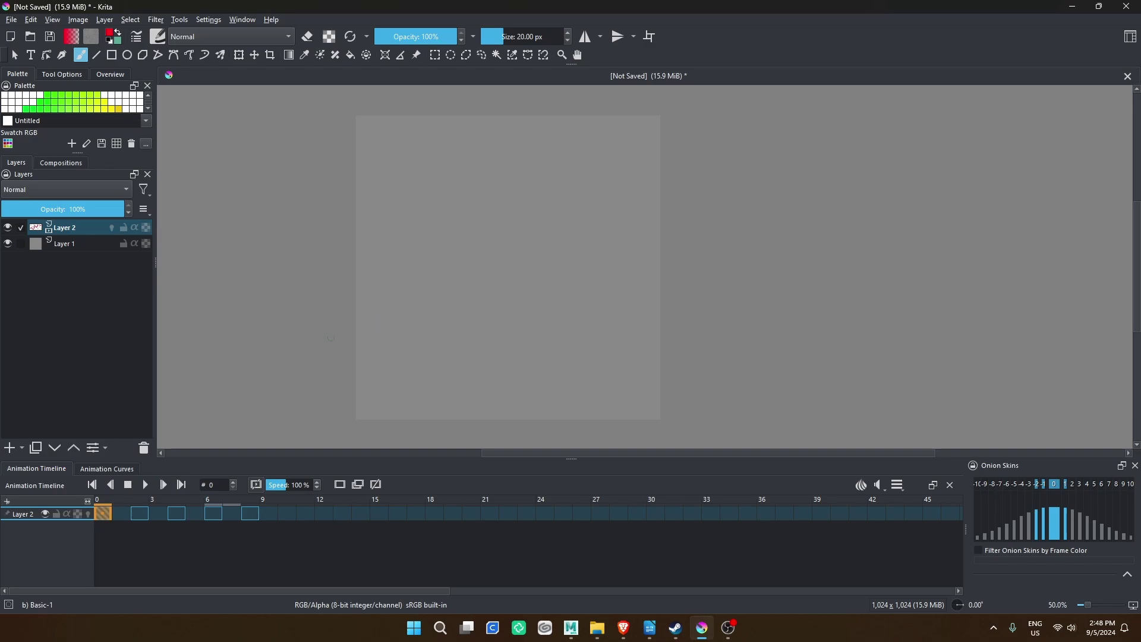
Paint a freehand red mark on frame 0 and a large numeral 2 on frame 2 of Layer 2
mouse_move(506, 226)
mouse_down()
mouse_move(508, 378)
mouse_move(597, 357)
mouse_up()
click(147, 514)
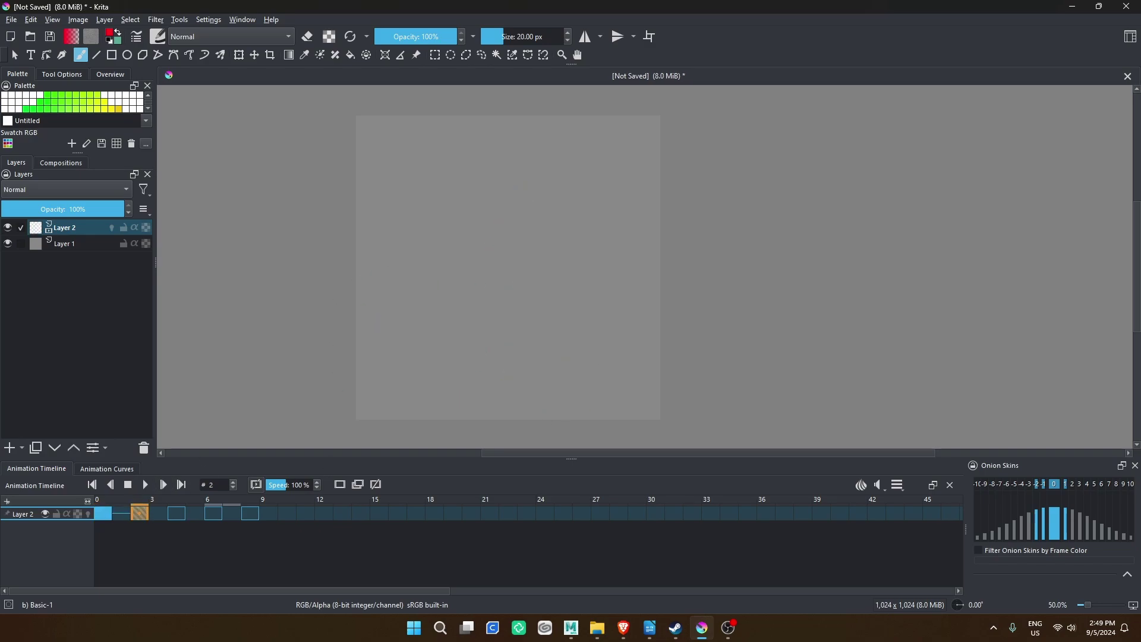
drag(424, 192, 632, 307)
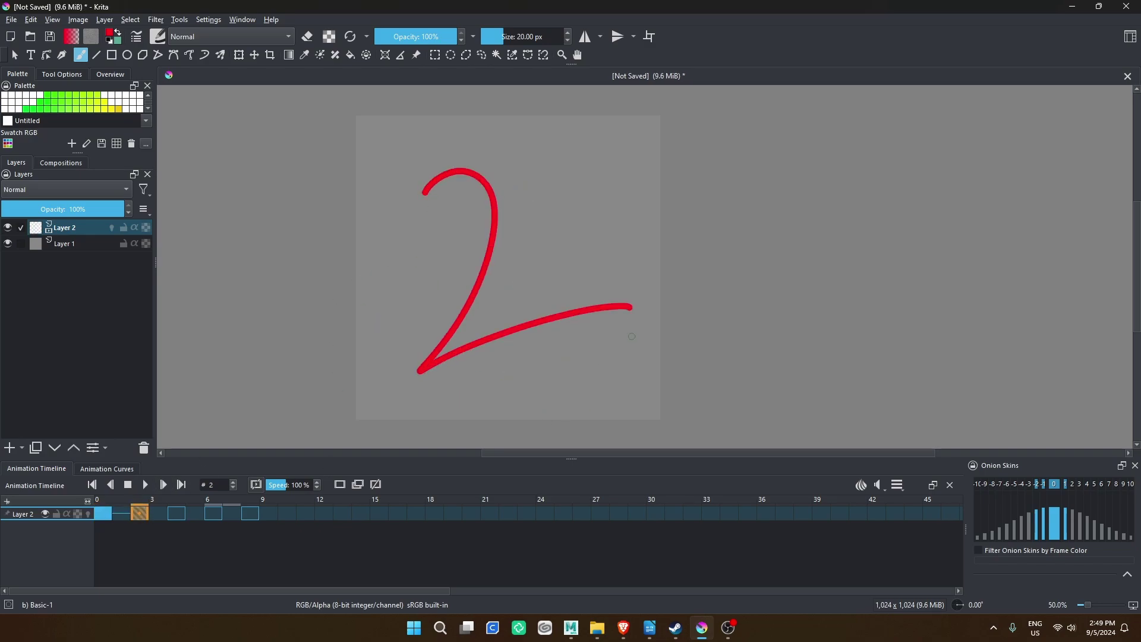
Paint large red numerals 3, 4 and 5 on the Layer 2 keyframes at frames 4, 6 and 8
click(178, 515)
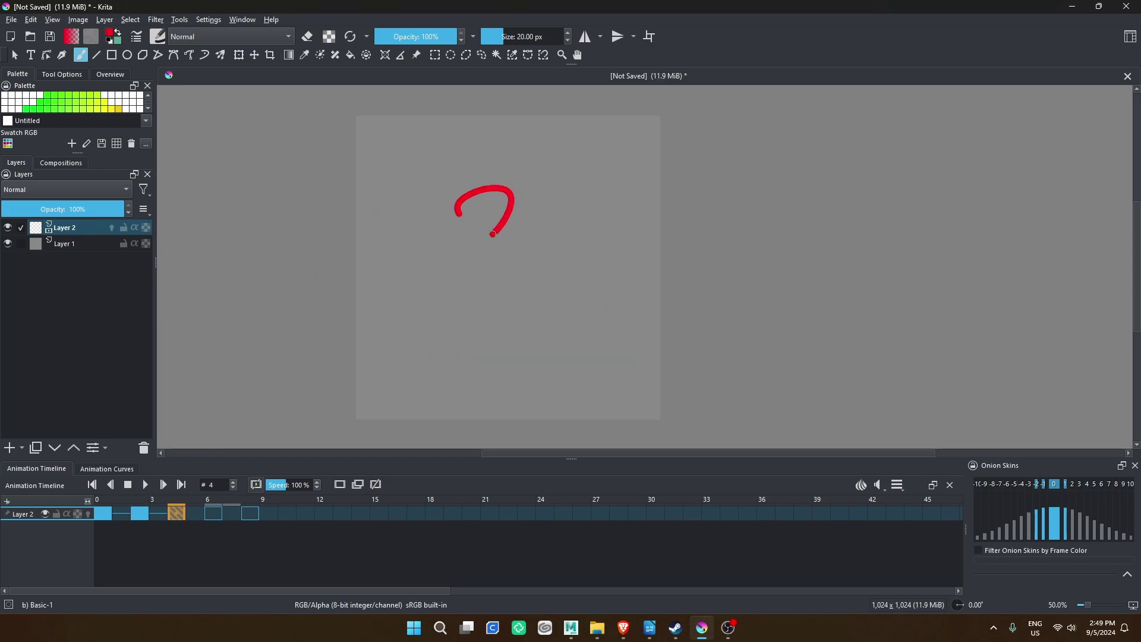
drag(497, 228, 485, 380)
click(218, 517)
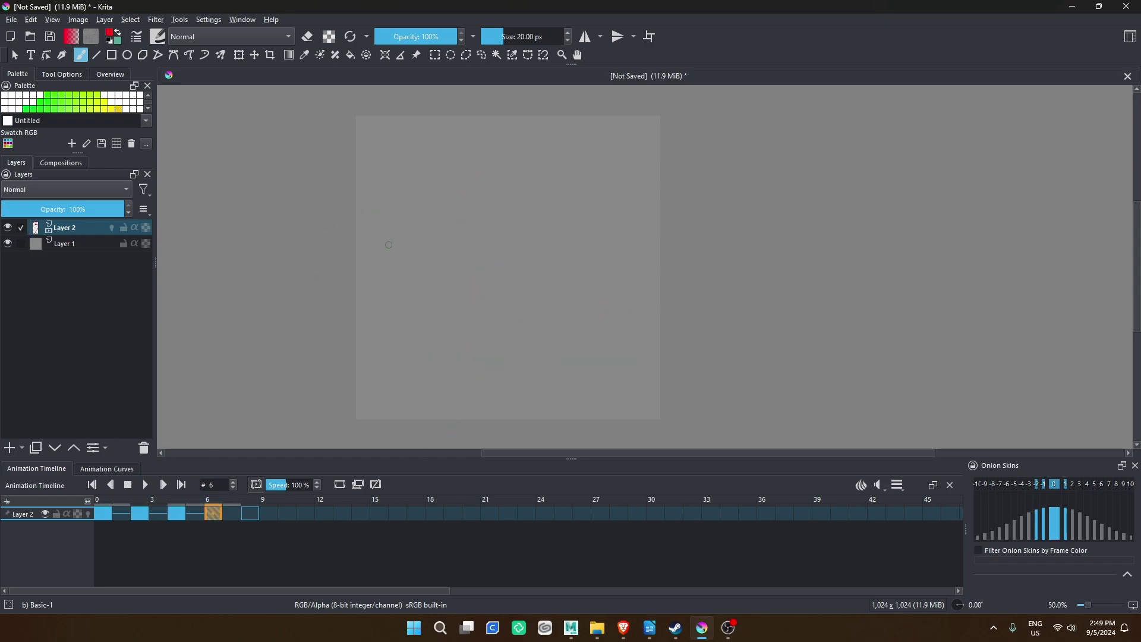
mouse_move(459, 174)
mouse_down()
mouse_move(473, 333)
mouse_move(609, 265)
mouse_up()
drag(513, 190, 531, 418)
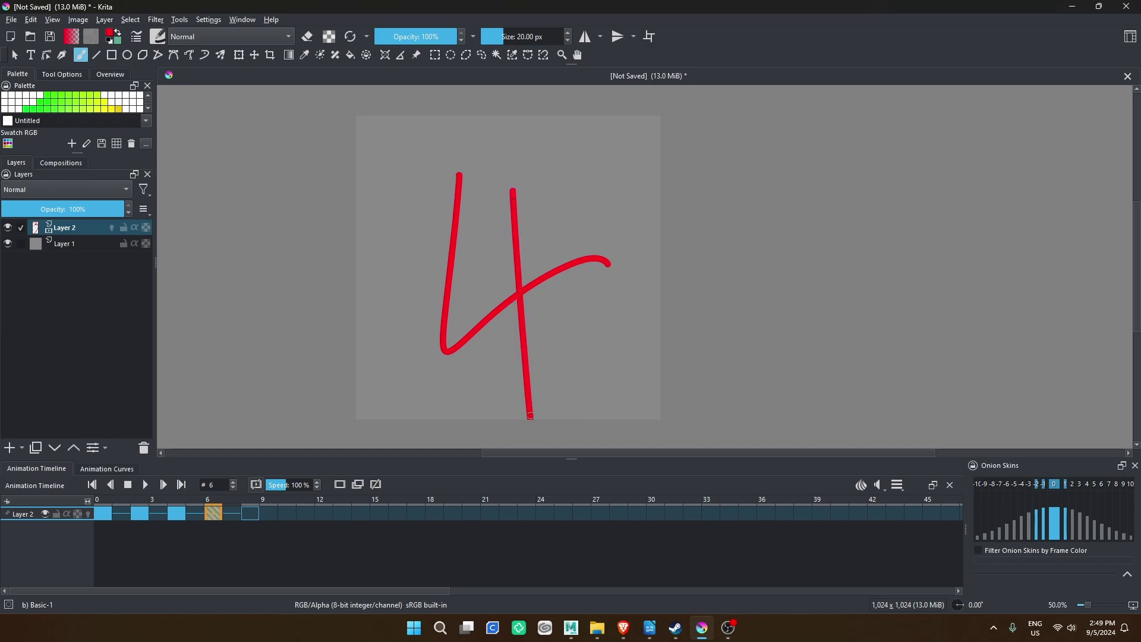
click(253, 513)
mouse_move(545, 162)
mouse_down()
mouse_move(529, 162)
mouse_move(555, 265)
mouse_move(422, 399)
mouse_up()
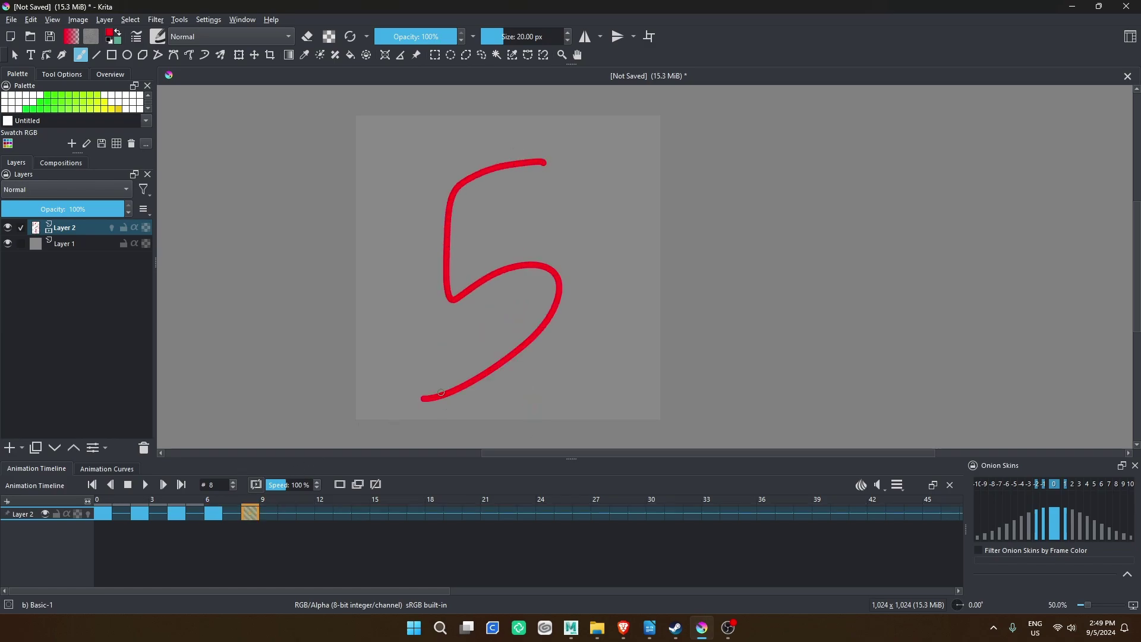
Set the animation's end time to frame 9 and play the numeral sequence
right_click(270, 514)
click(306, 417)
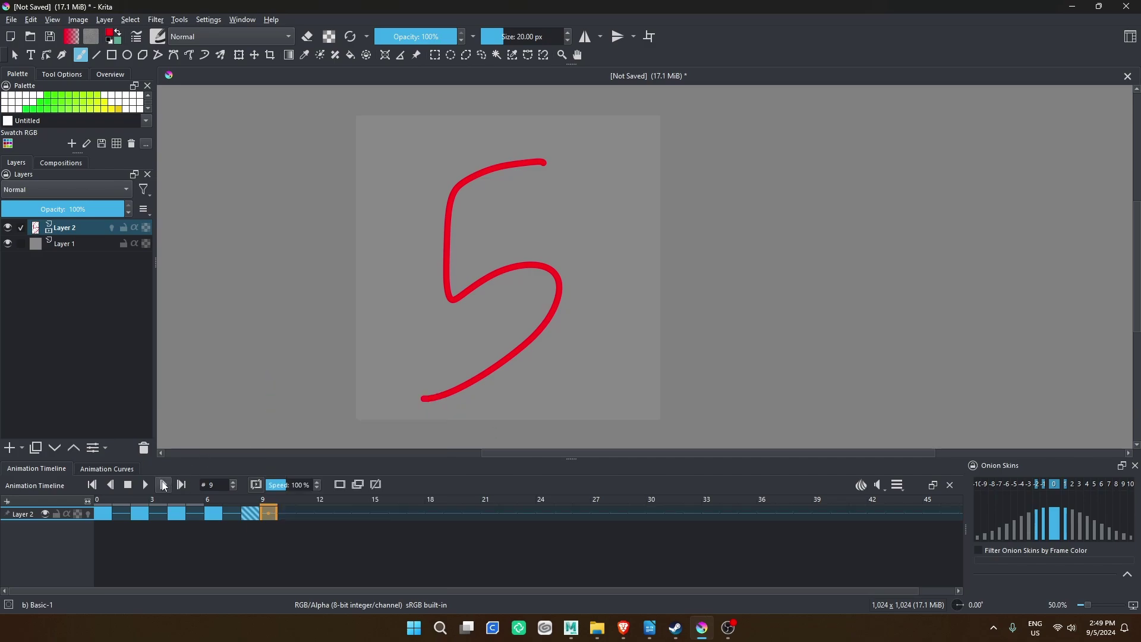
click(145, 485)
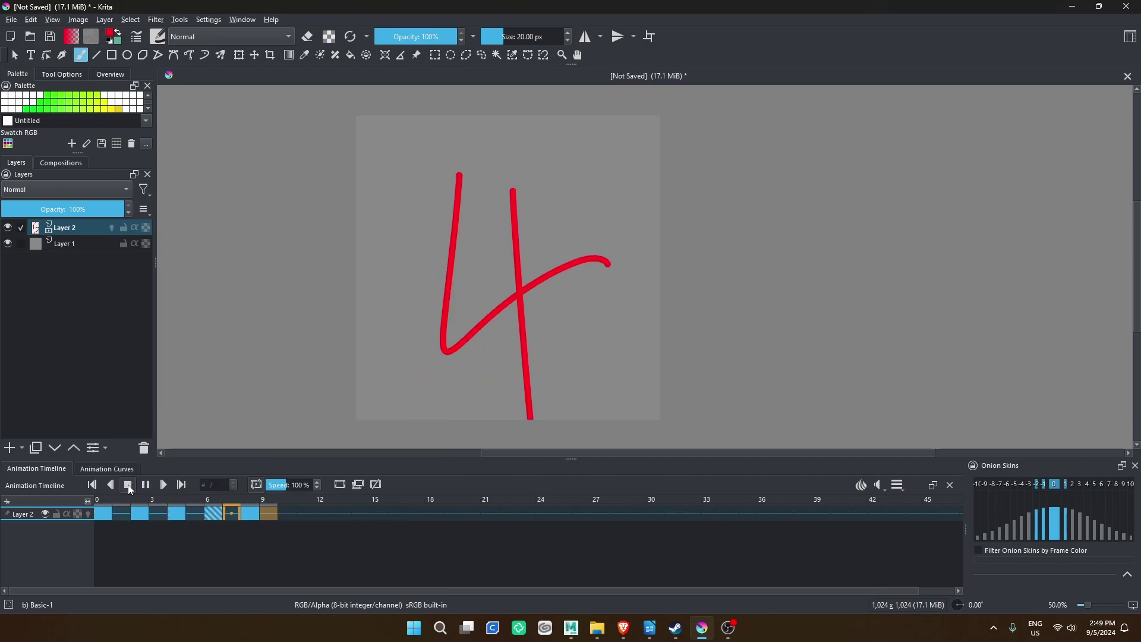
Enable onion skins on Layer 2 at frame 0 and inspect the overlaid neighbours at frames 2 and 4
click(105, 515)
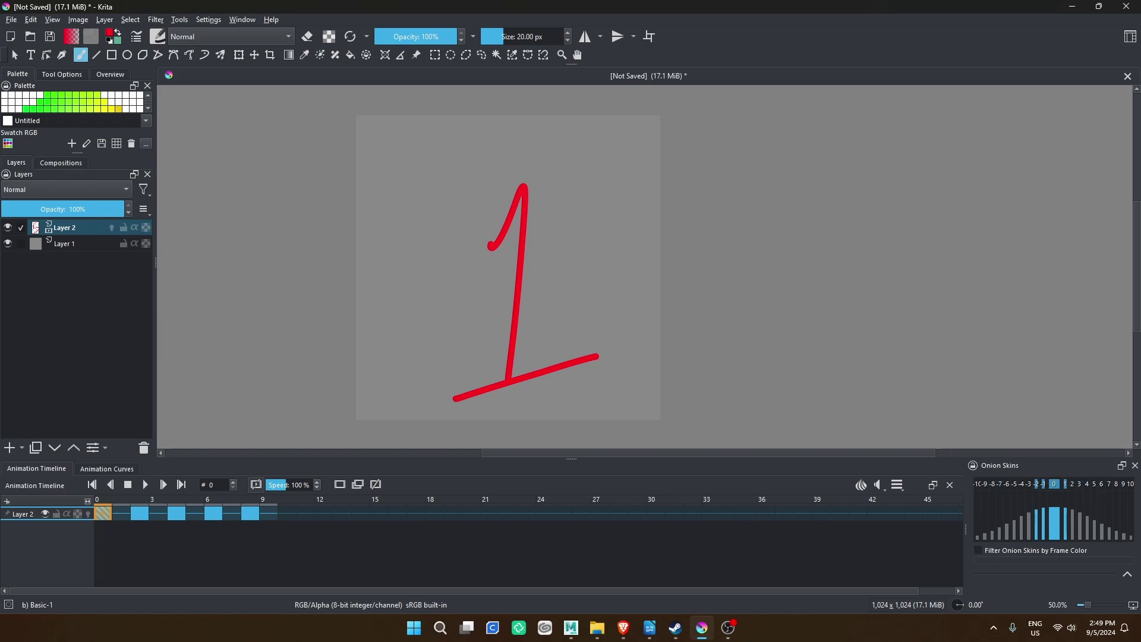
click(112, 228)
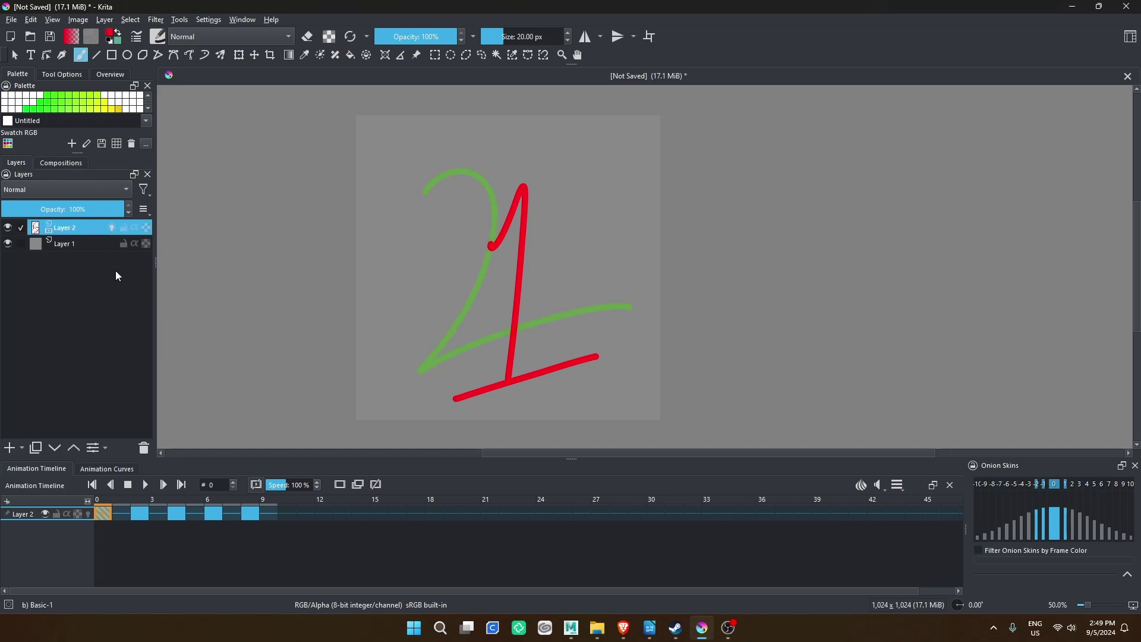
click(136, 515)
click(181, 515)
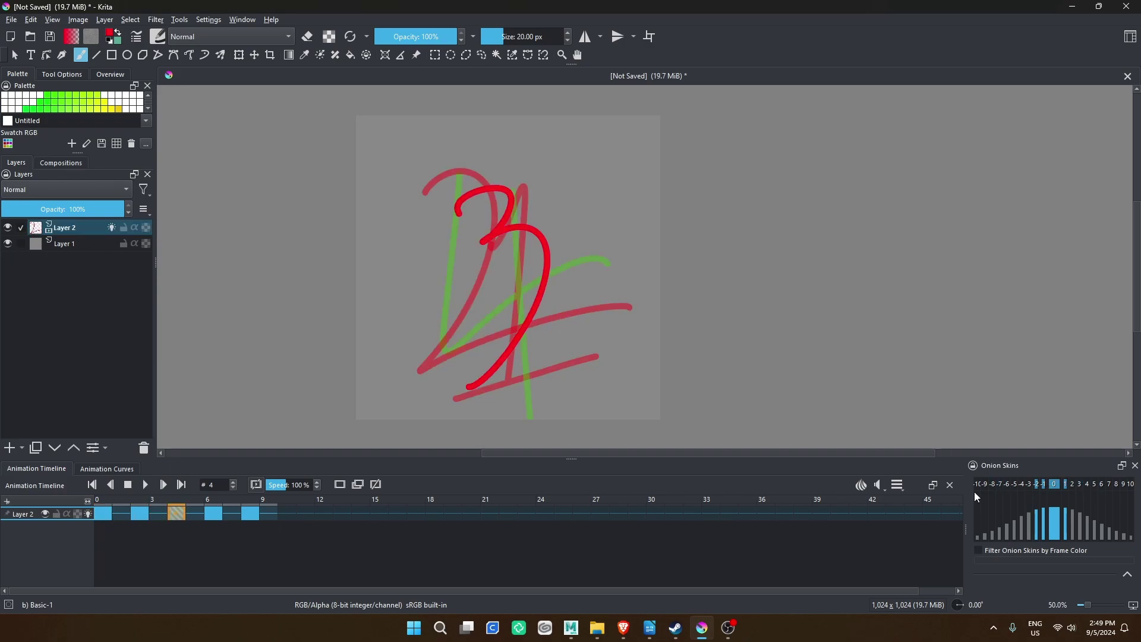
Try different onion skin offsets at frame 4, ending with only the -1 and +1 keyframes enabled
click(1041, 486)
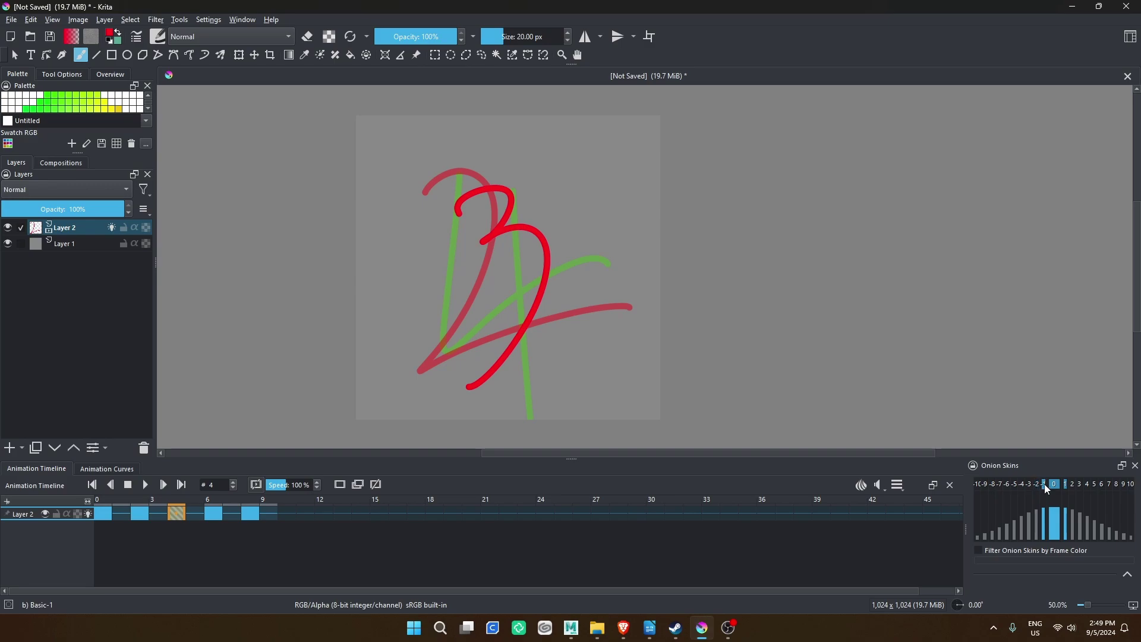
click(1049, 485)
click(1067, 485)
click(1038, 484)
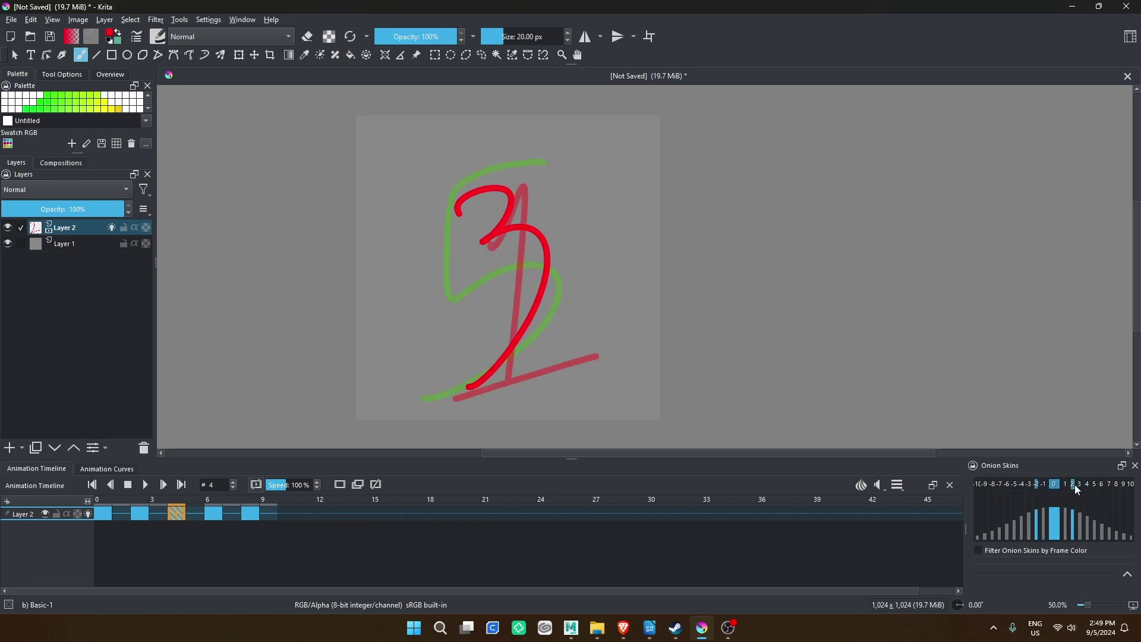
click(1065, 487)
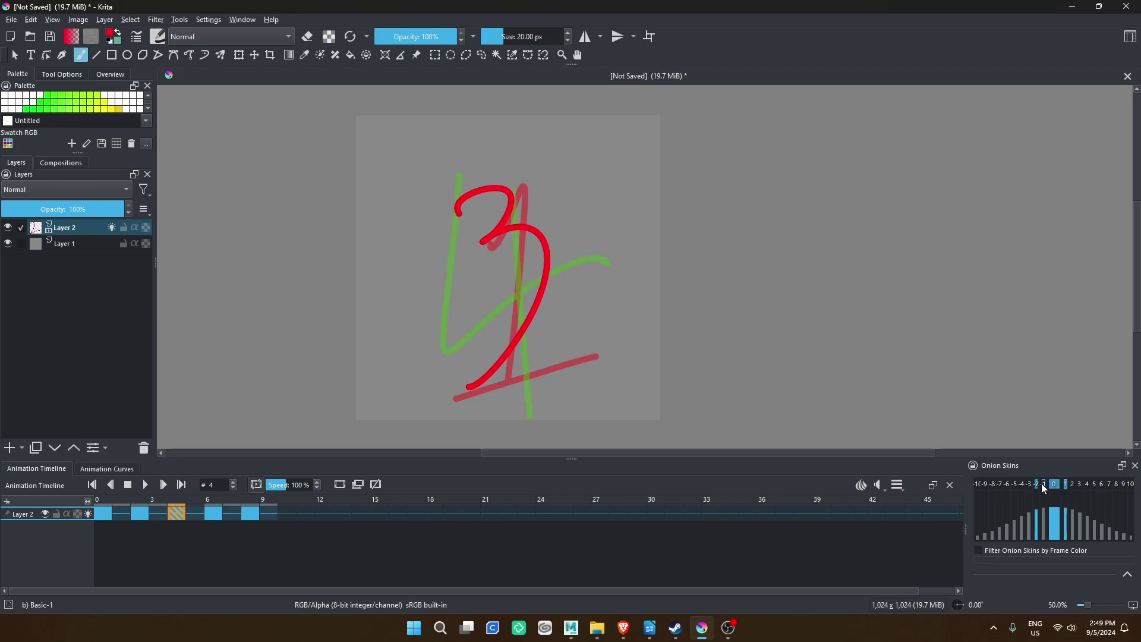
click(1041, 486)
click(1048, 486)
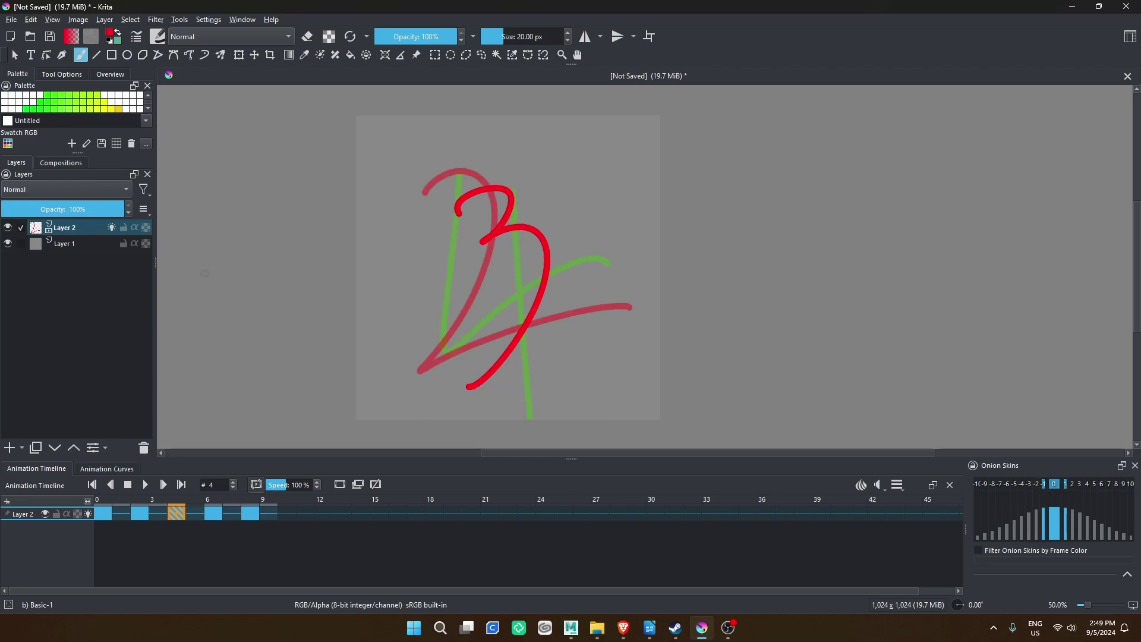
Toggle Layer 2's onion skins at frames 4, 6 and 0, leave them off, and go to frame 8
click(110, 229)
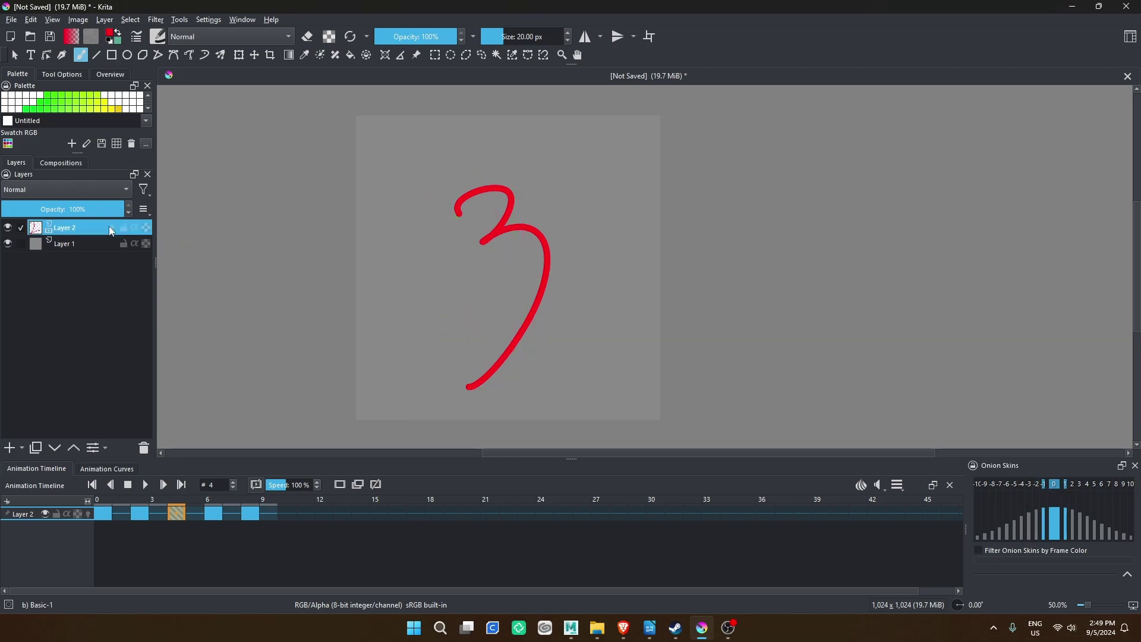
click(217, 515)
click(112, 229)
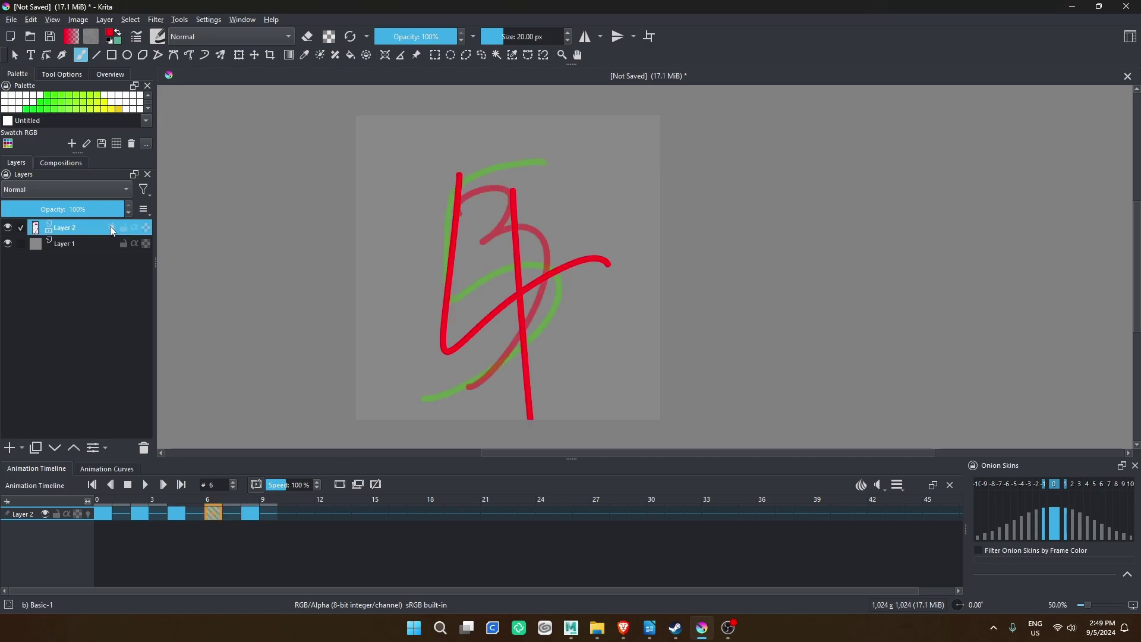
click(111, 229)
click(105, 512)
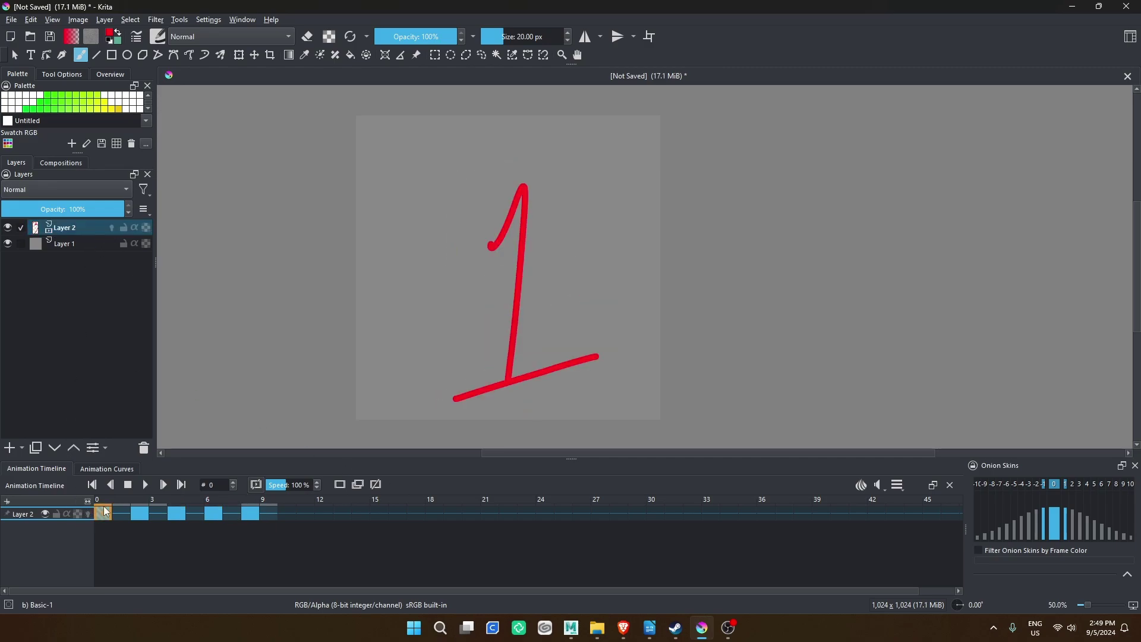
click(112, 229)
click(112, 229)
click(254, 516)
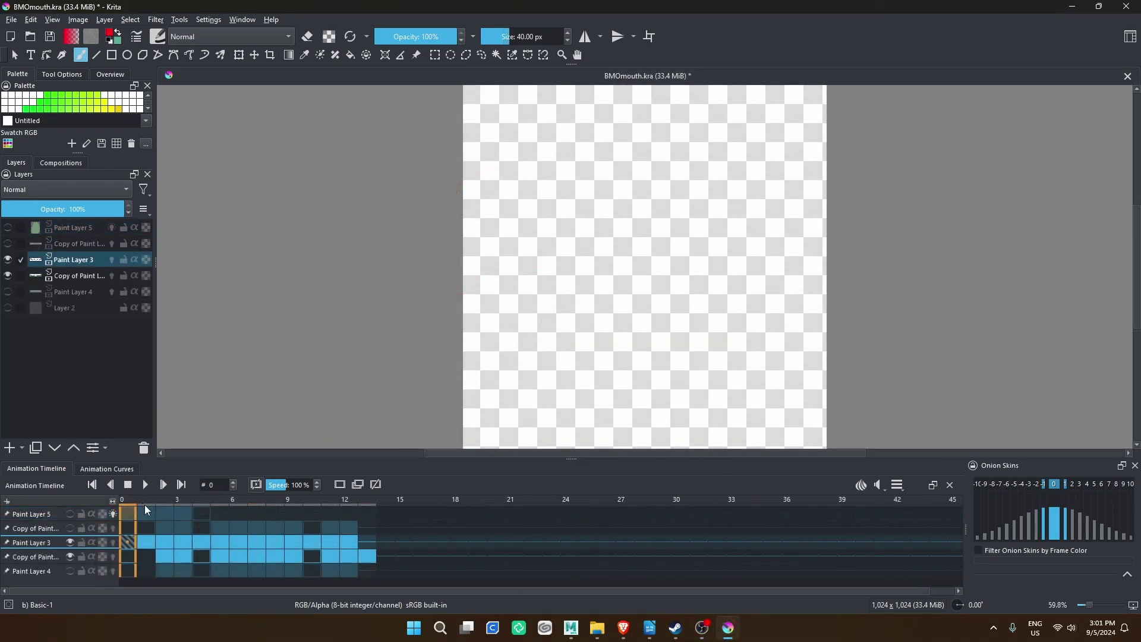
In the BMOmouth.kra document, step through frames 1 to 13 to examine the mouth sprites and return to frame 0
click(147, 509)
click(164, 517)
click(182, 514)
click(200, 516)
click(220, 516)
click(240, 516)
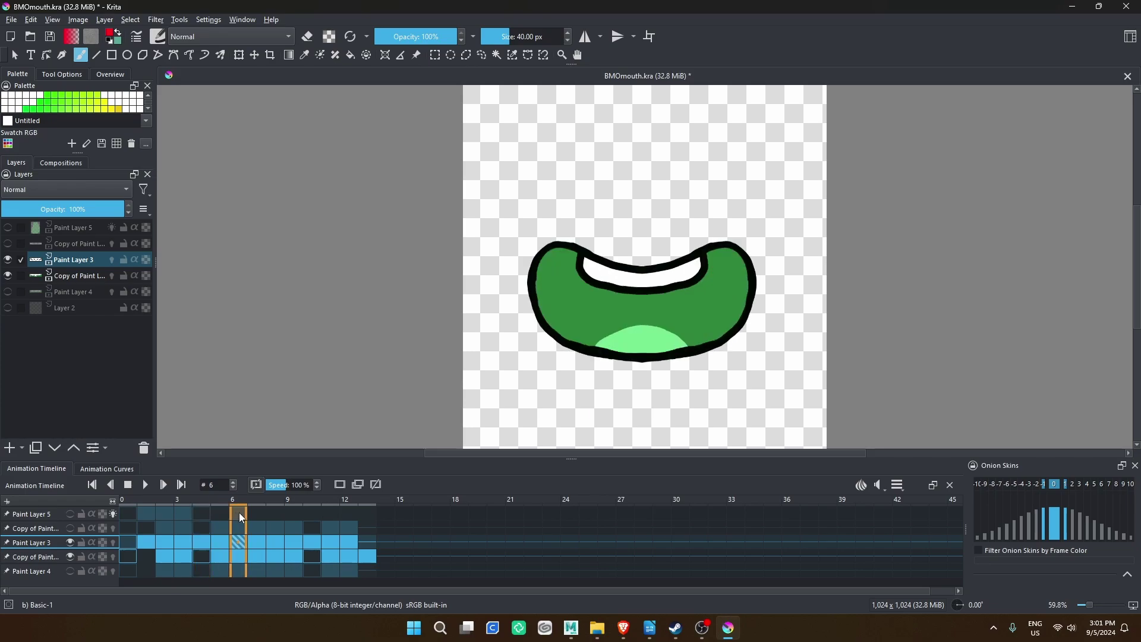
click(257, 517)
click(275, 517)
click(294, 516)
click(312, 516)
click(331, 516)
click(348, 514)
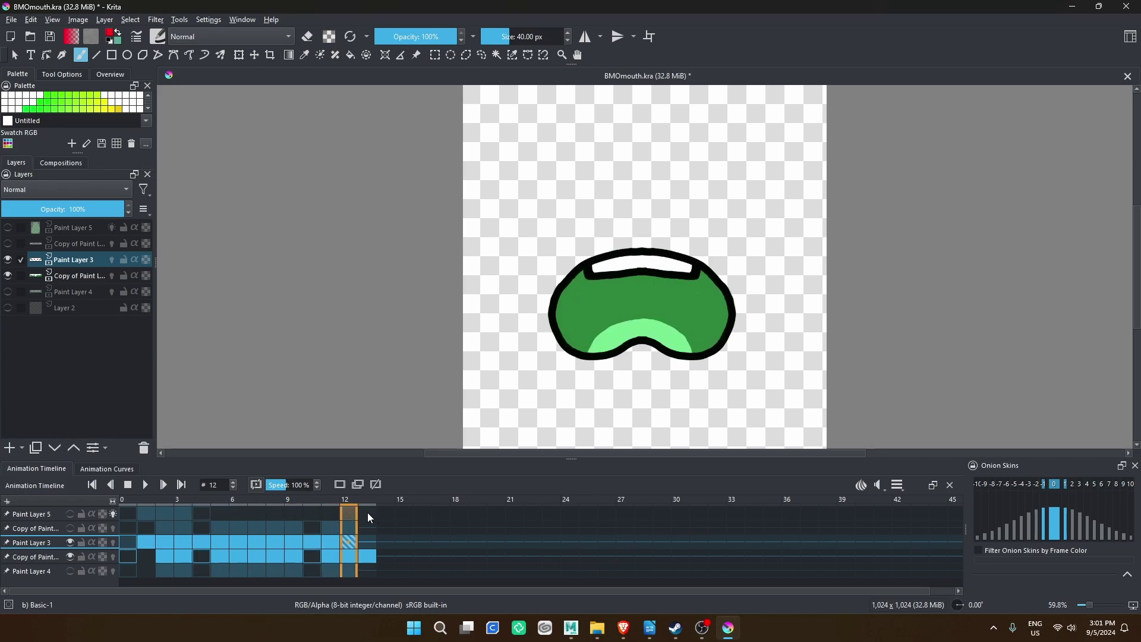
click(367, 516)
click(128, 516)
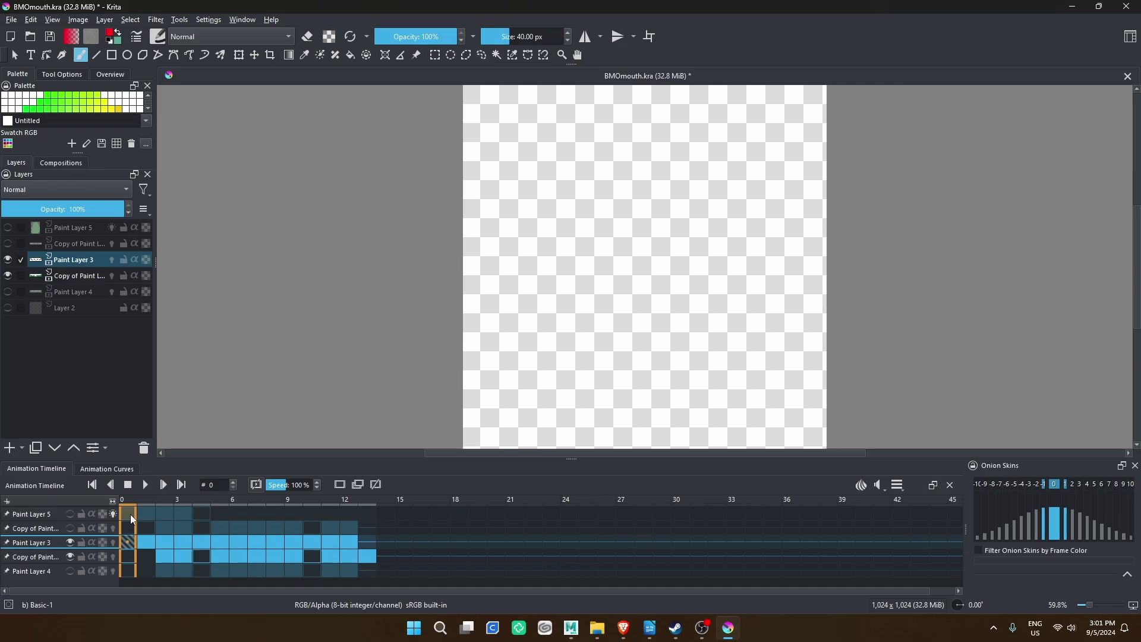
View the mouth at frames 4 and 5, briefly hiding and re-showing Paint Layer 3 and the layer copy beneath it
click(203, 516)
click(227, 516)
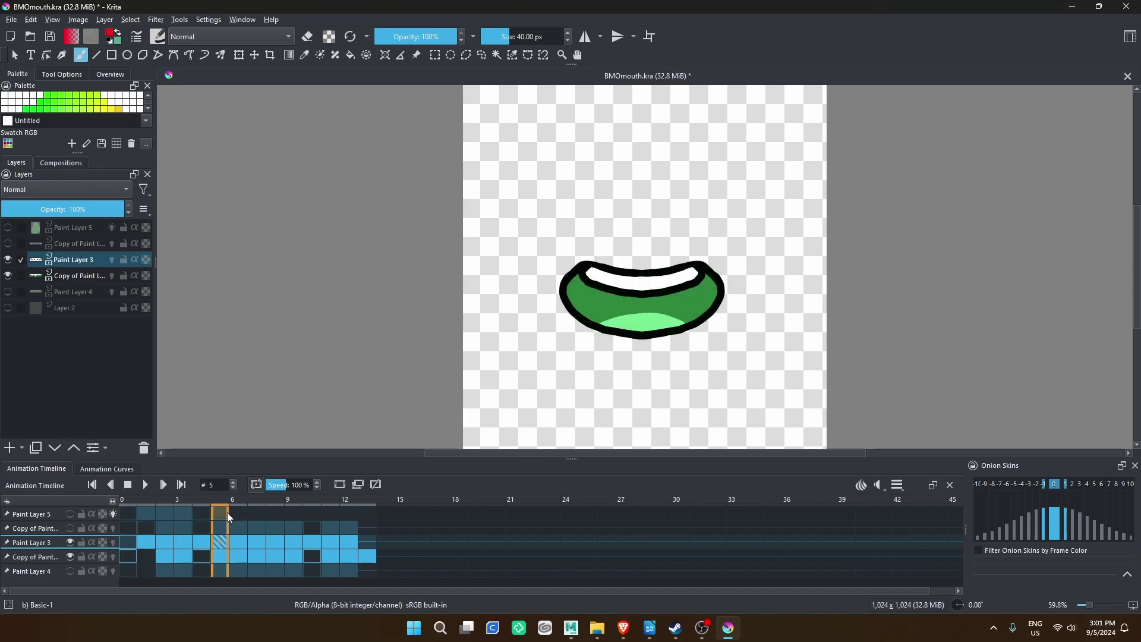
click(5, 276)
click(7, 276)
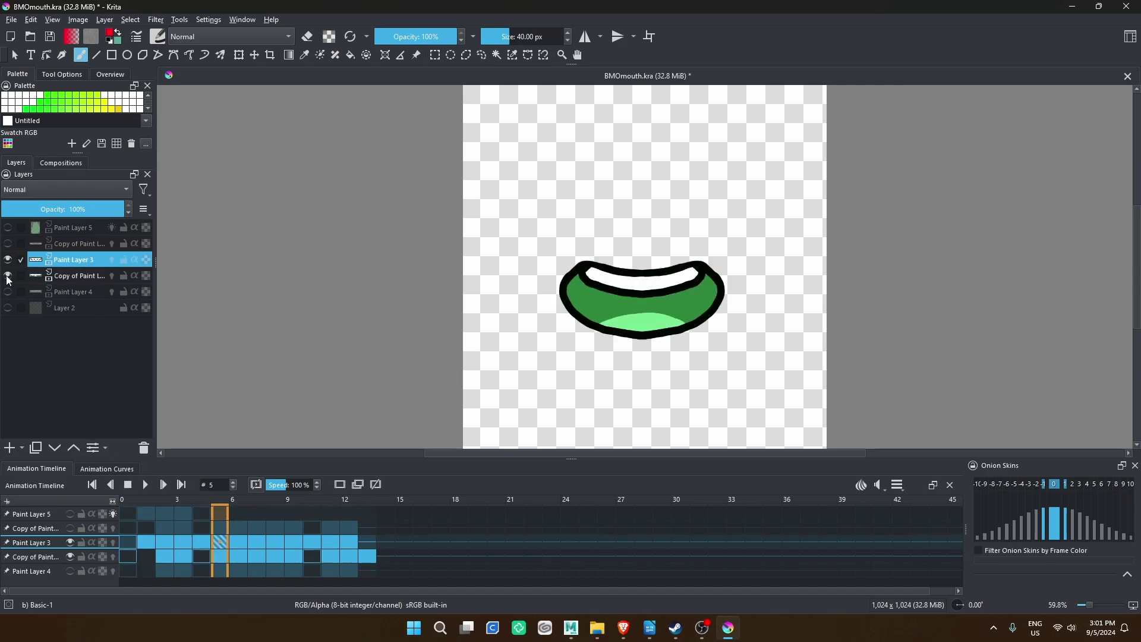
click(4, 266)
click(4, 265)
In the numeral document, render frames 0 to 9 as a PNG image sequence with the base name test
click(12, 19)
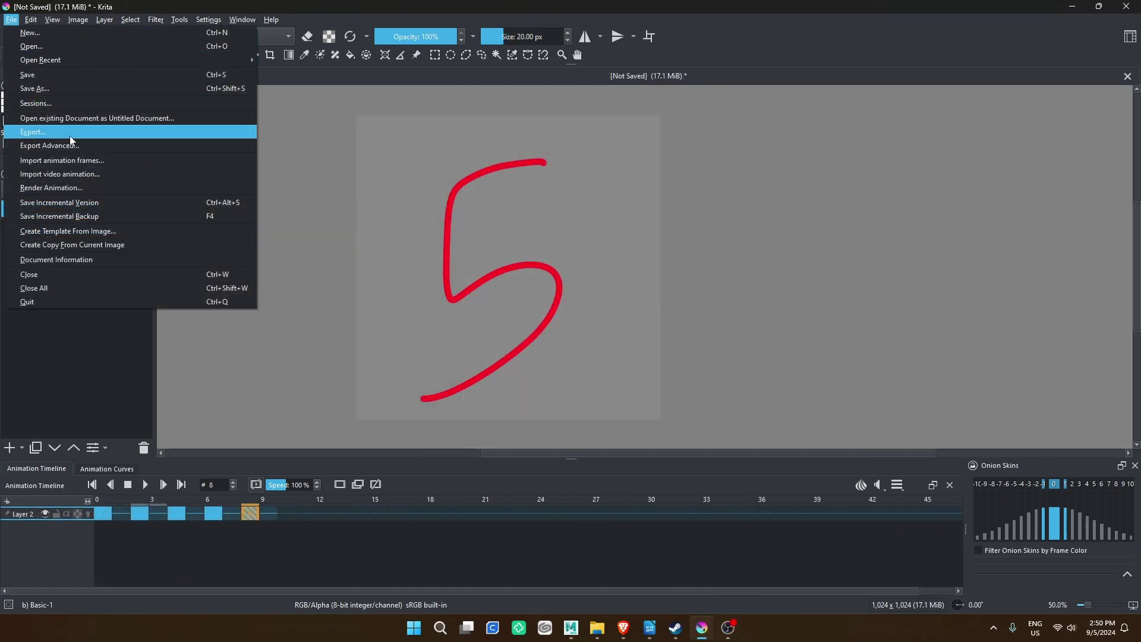
click(73, 188)
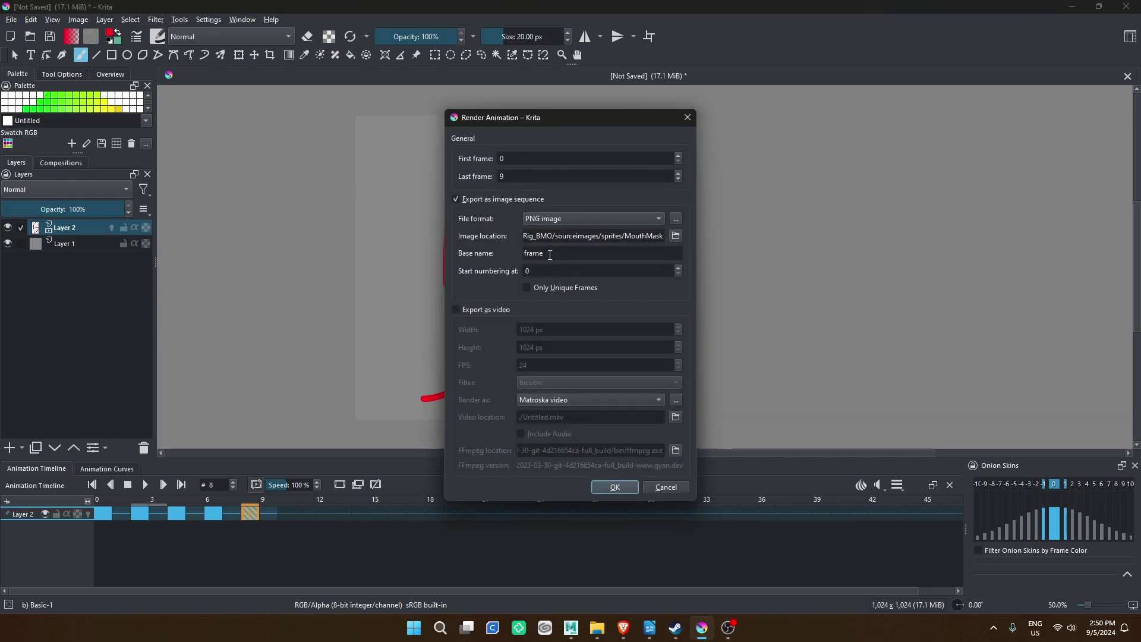
double_click(550, 250)
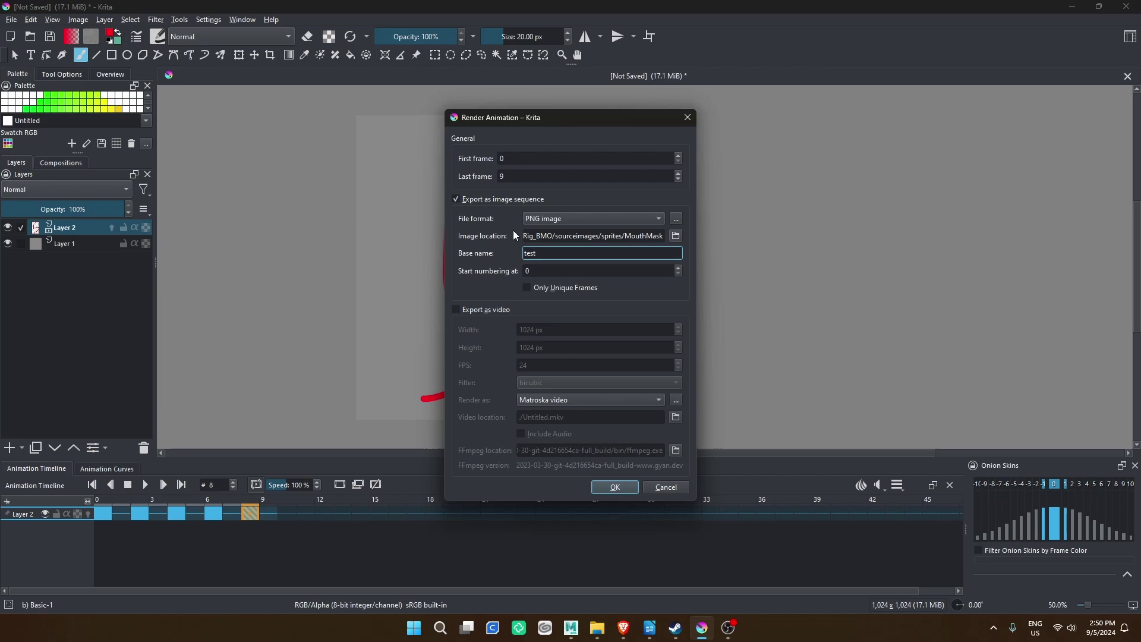
click(542, 220)
click(542, 219)
click(614, 487)
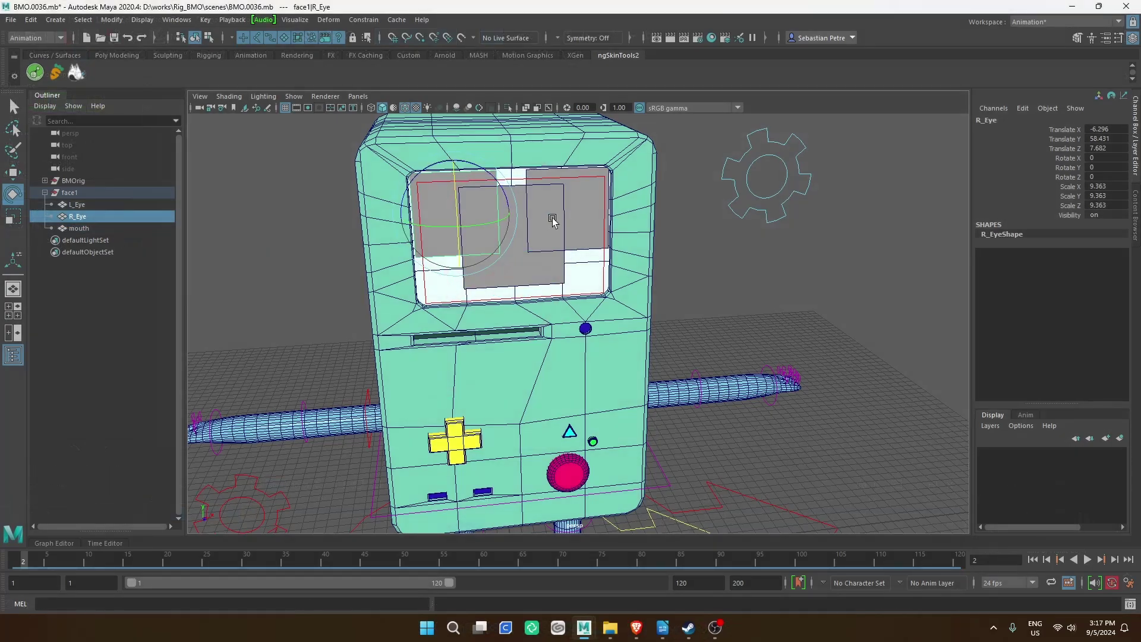
In Maya, move the mouth plane down and forward over BMO's front slot, to about Y 39.355 and Z 8.689
click(522, 254)
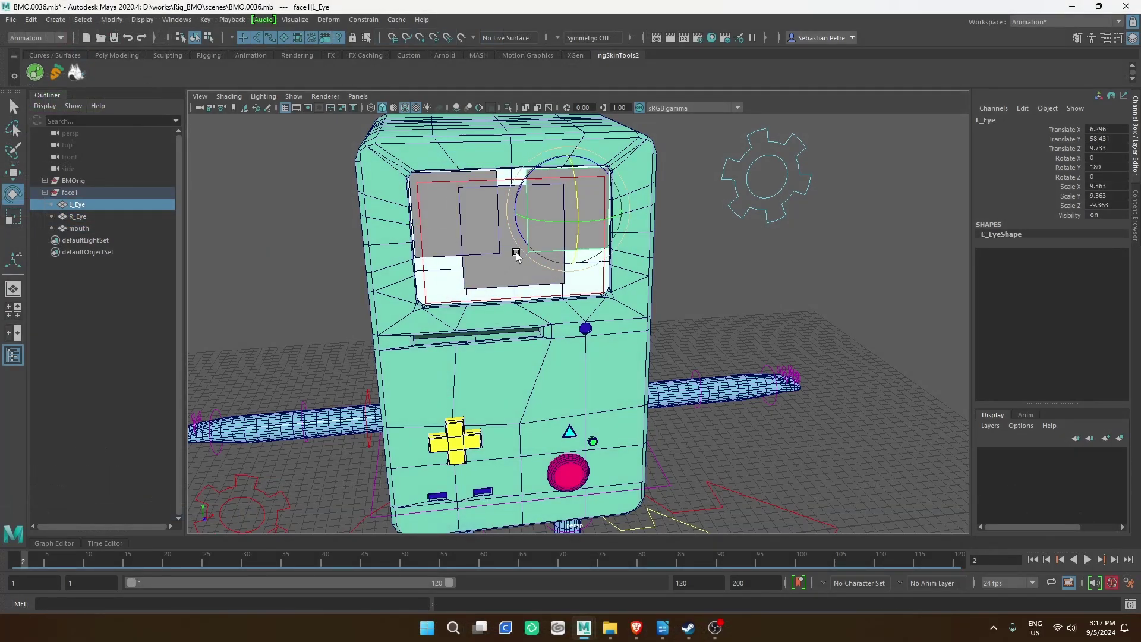
click(510, 271)
key(w)
drag(552, 196, 535, 295)
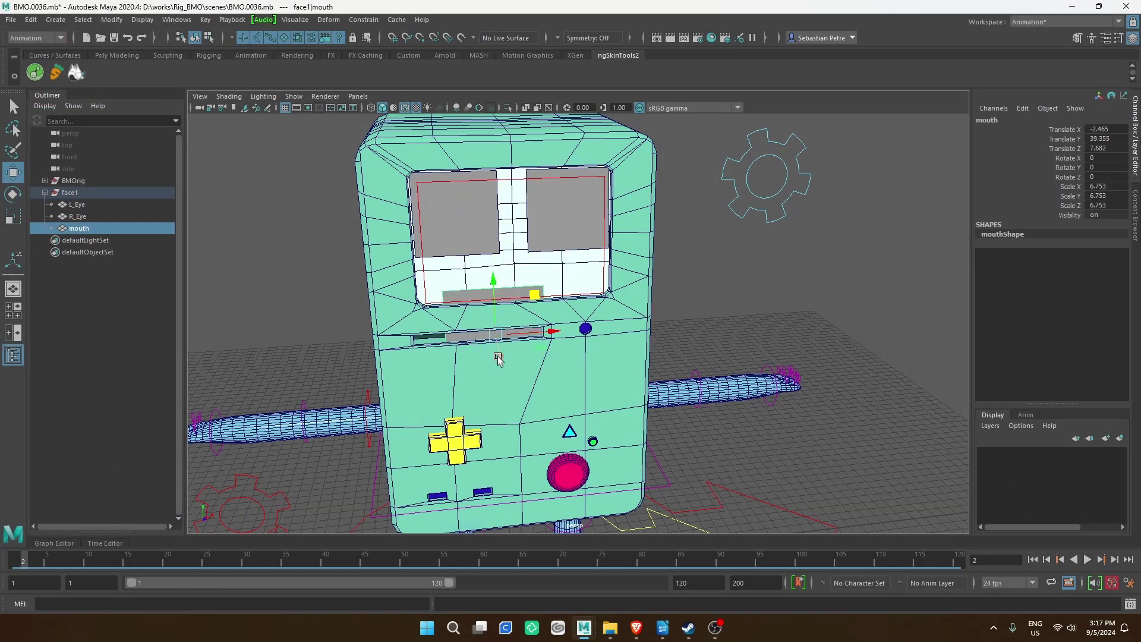
drag(499, 358, 473, 364)
Subdivide the mouth plane's face with Add Divisions to Faces set to 6 divisions
right_drag(466, 318, 466, 349)
click(455, 336)
key(f)
right_click(409, 333)
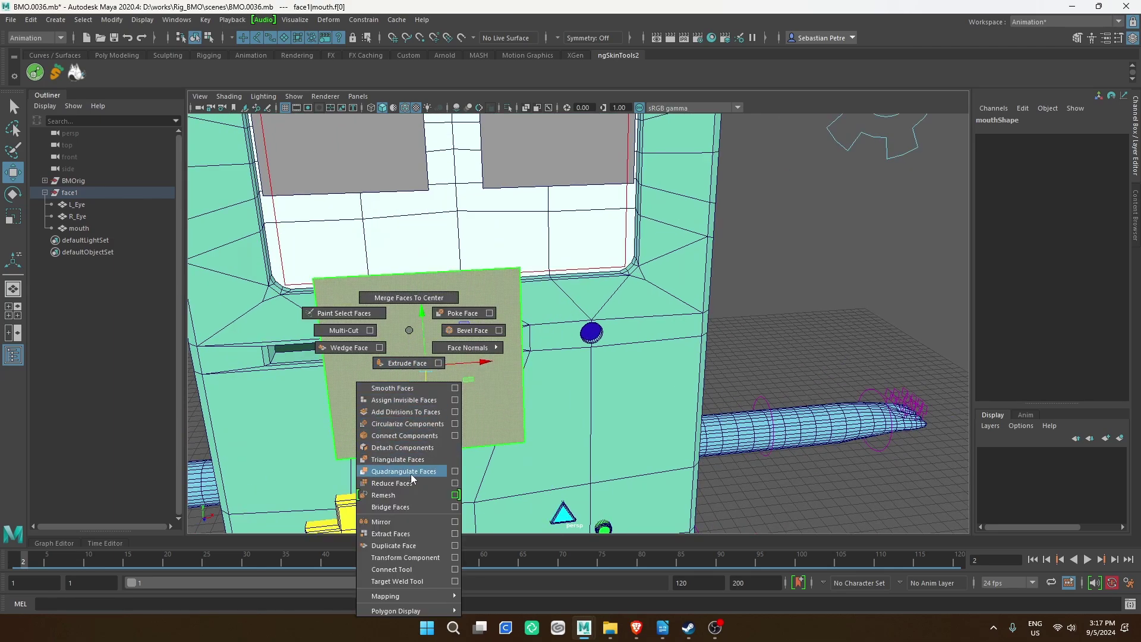
click(411, 417)
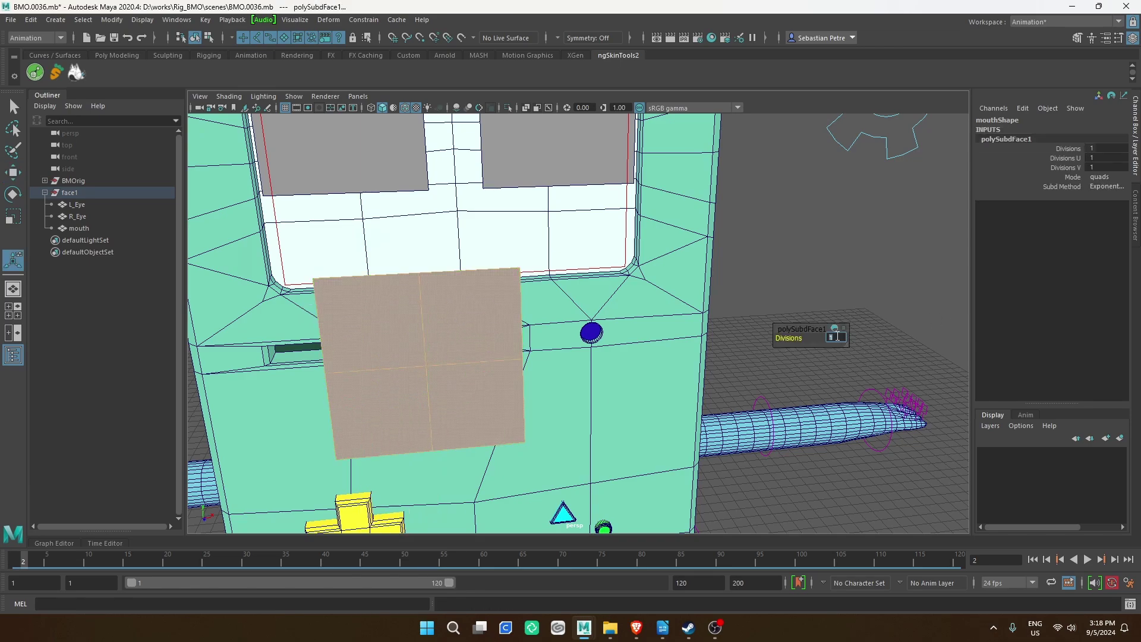
text(6)
key(Return)
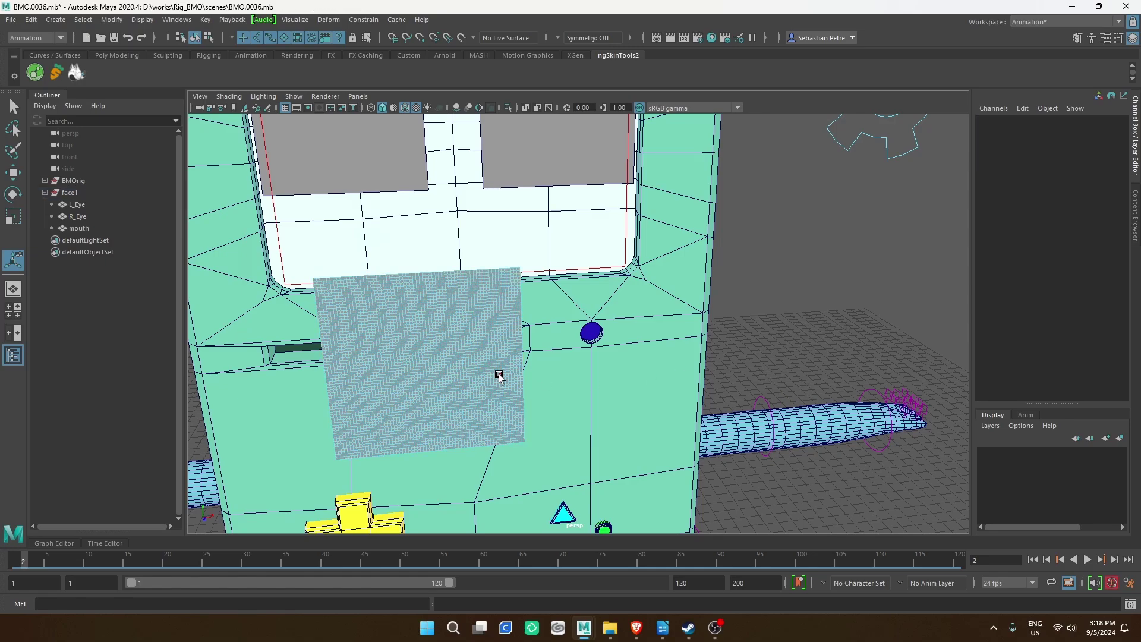
Apply a ShrinkWrap deformer to the mouth plane with the BMO1 body mesh as its target
right_drag(497, 376, 555, 301)
scroll(455, 387, down, 3)
key(w)
alt+drag(426, 395, 465, 327)
shift+click(430, 273)
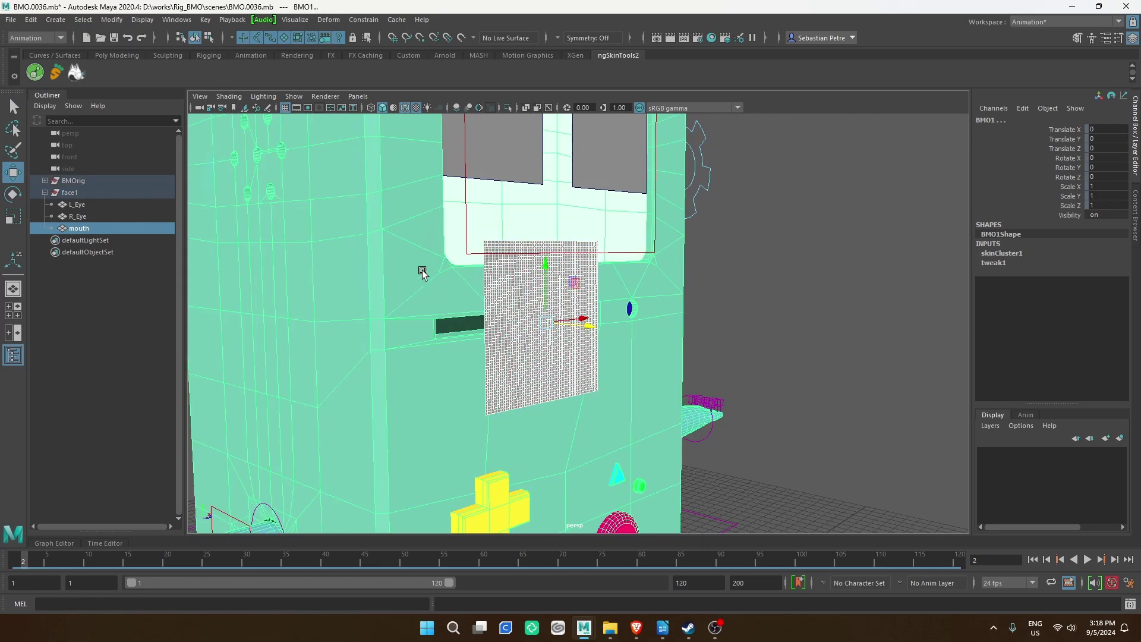
click(327, 20)
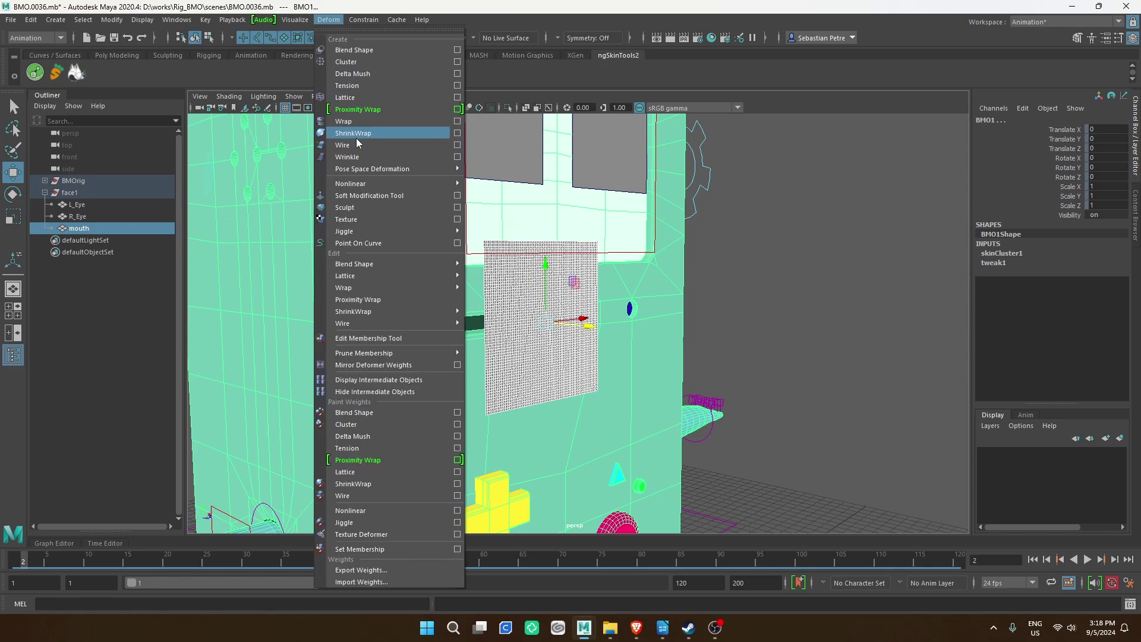
click(357, 134)
Try deleting the mouth plane's construction history and moving the plane forward to about Z 13.394
click(503, 378)
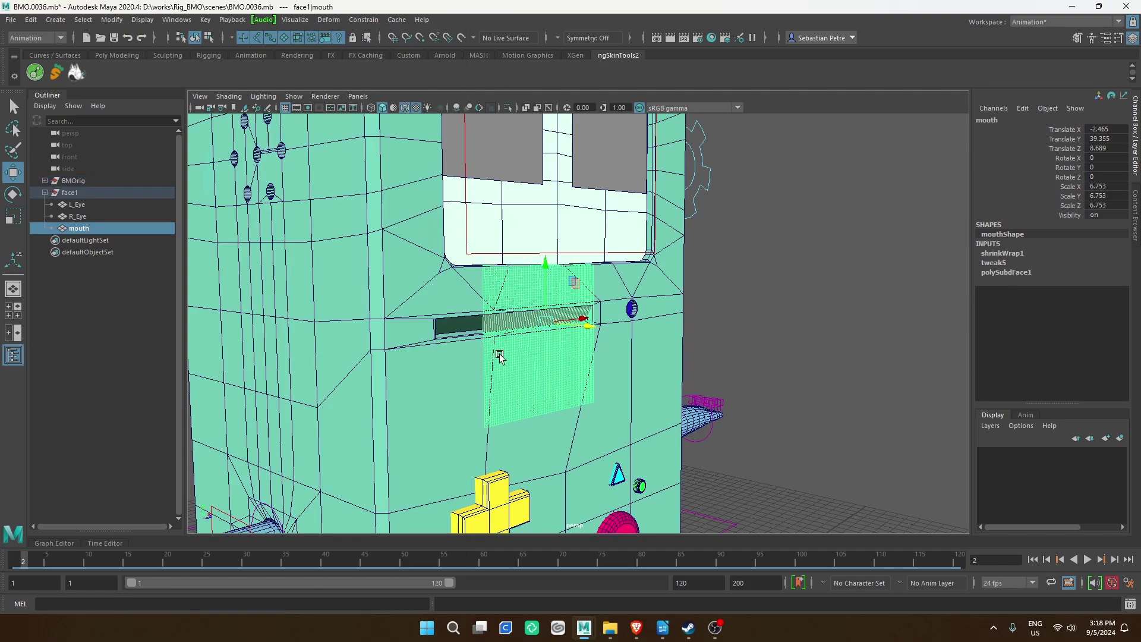
click(31, 19)
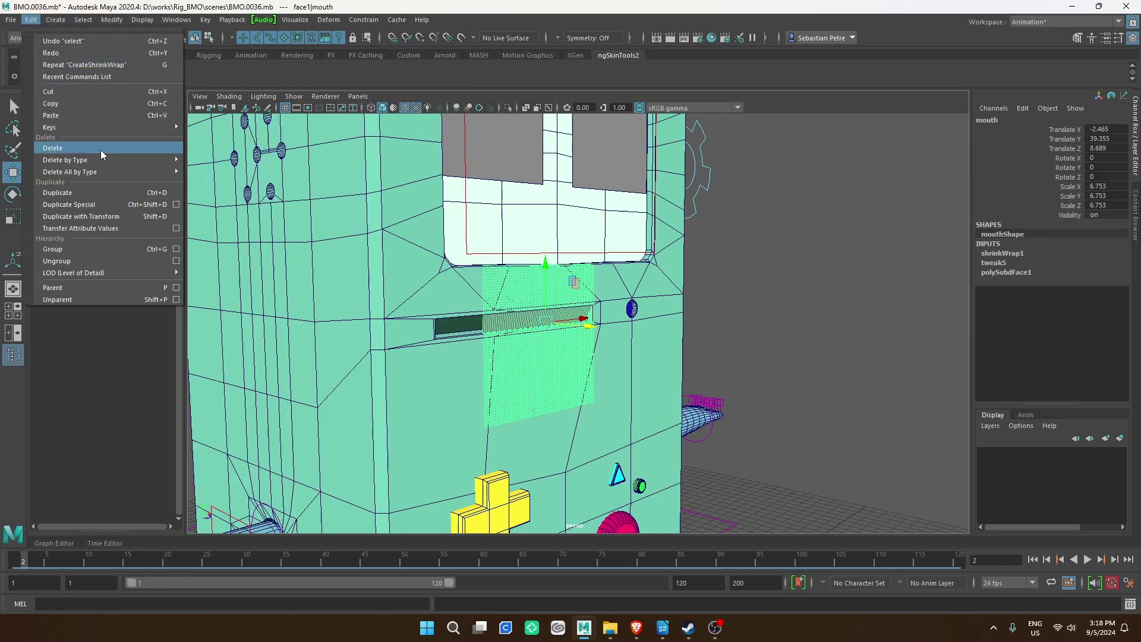
click(694, 326)
click(580, 316)
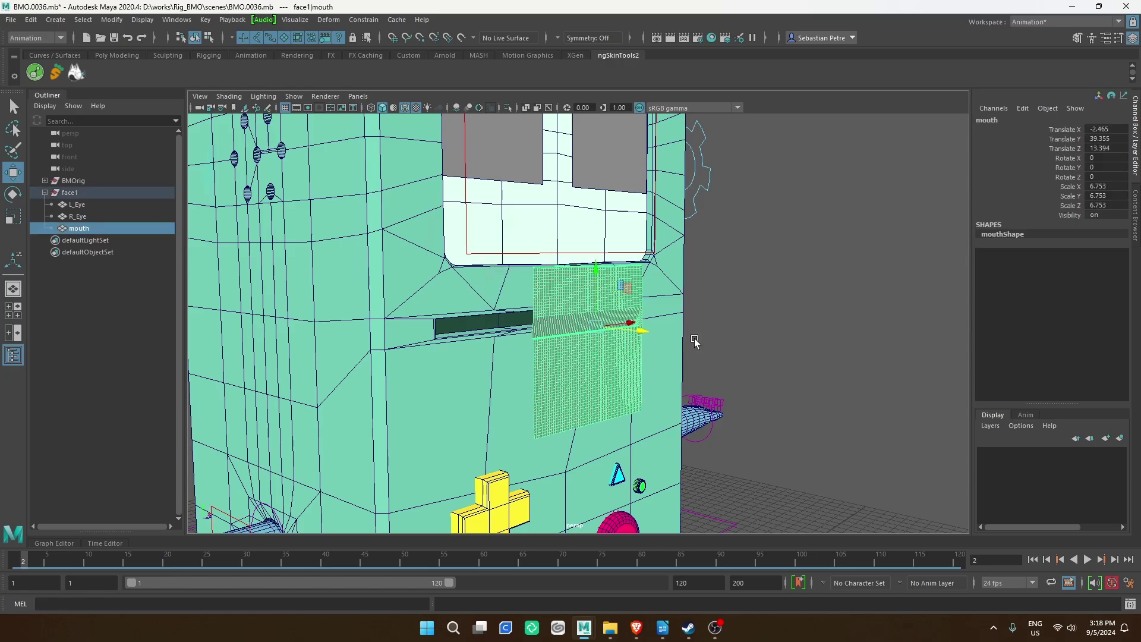
click(714, 339)
alt+drag(757, 339, 656, 339)
scroll(656, 337, up, 5)
alt+middle_drag(500, 361, 691, 405)
alt+drag(690, 405, 514, 346)
scroll(514, 347, down, 5)
click(516, 345)
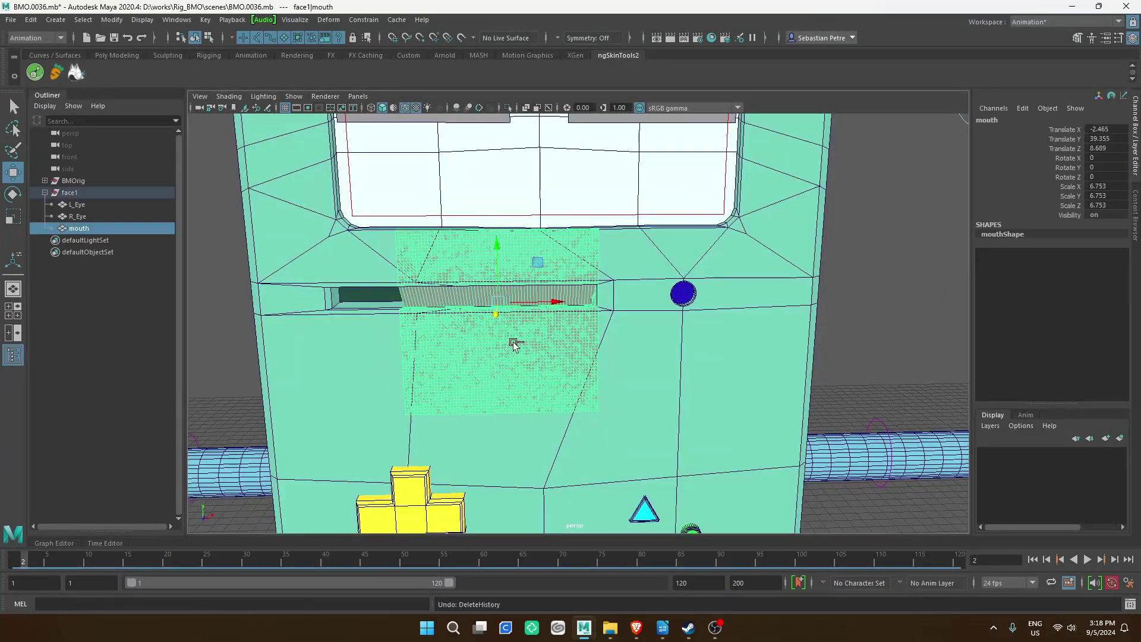
Slide the shrink-wrapped mouth plane to about X 7.47, Y 41.386 and delete its construction history
drag(555, 299, 668, 237)
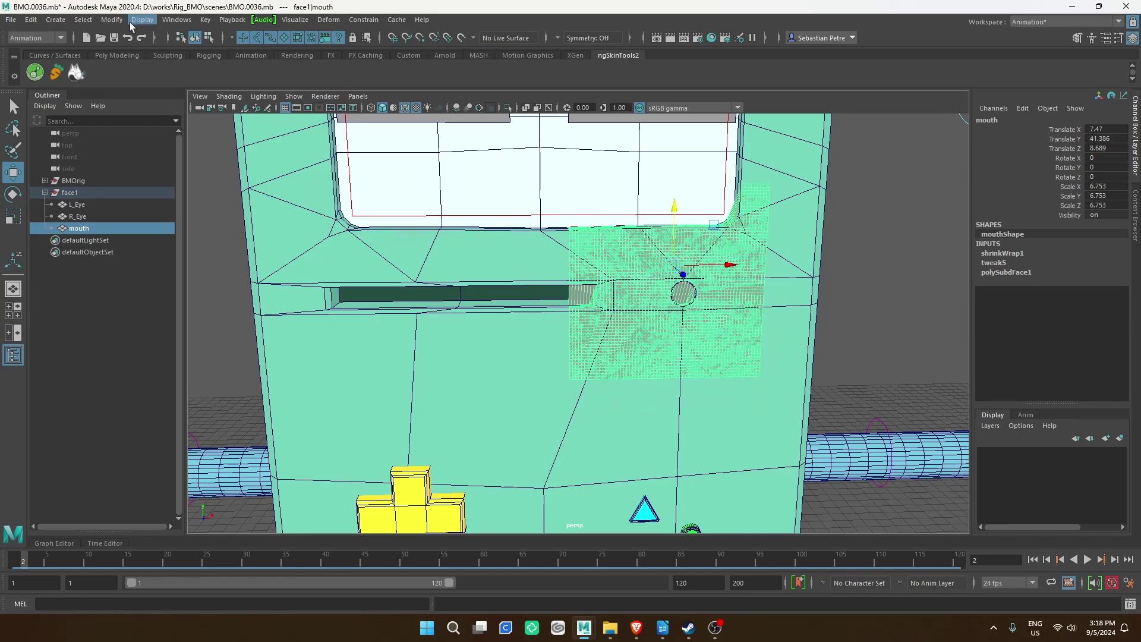
click(31, 20)
mouse_move(148, 164)
click(208, 160)
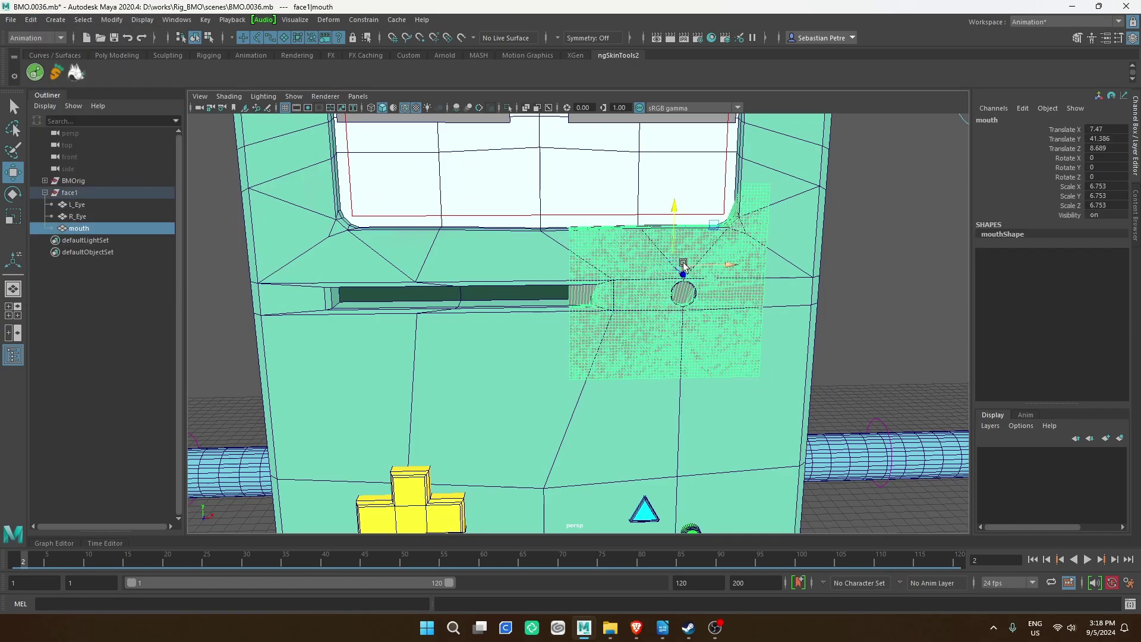
click(562, 381)
alt+drag(562, 381, 902, 414)
key(ctrl+z)
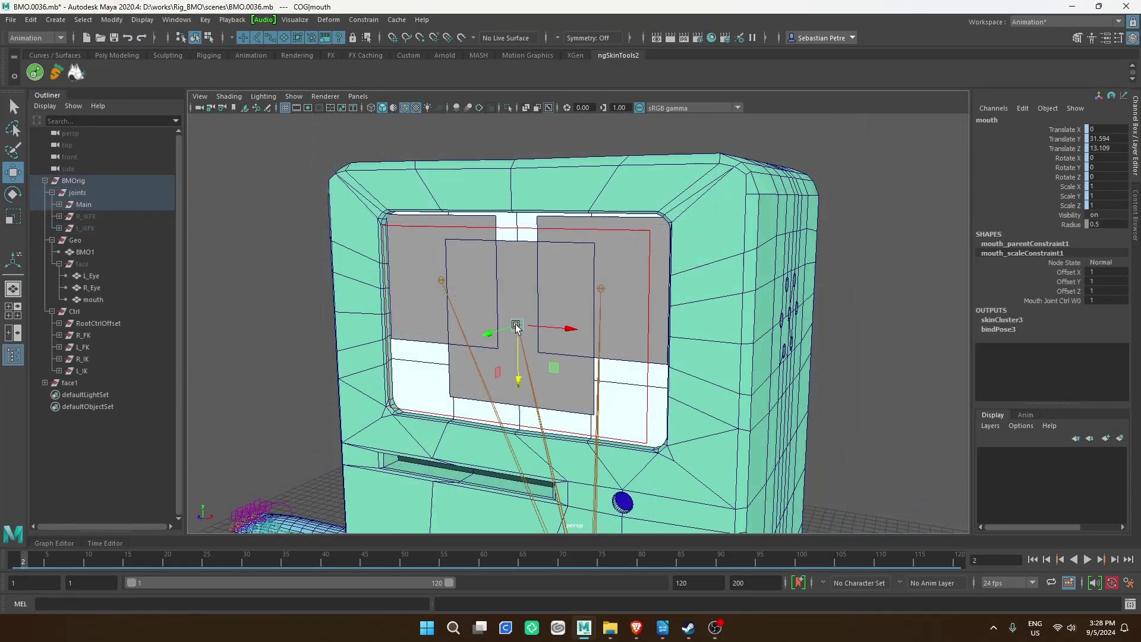
Bind the L_Eye plane to the L_Eye joint with Bind Skin from the Rigging menu set
click(441, 280)
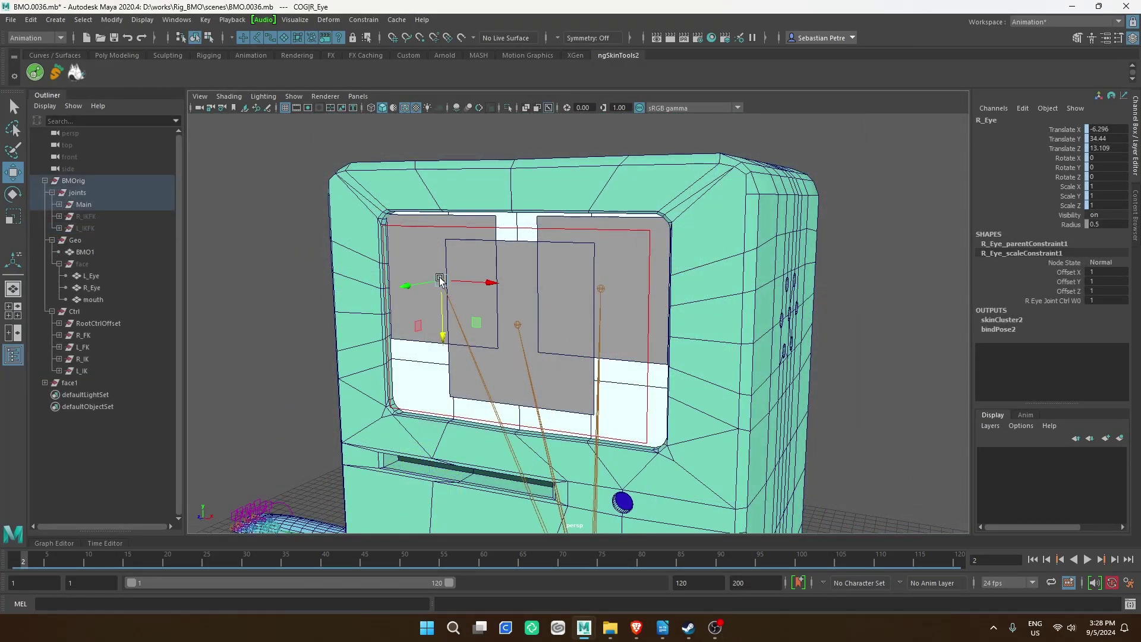
key(q)
click(601, 288)
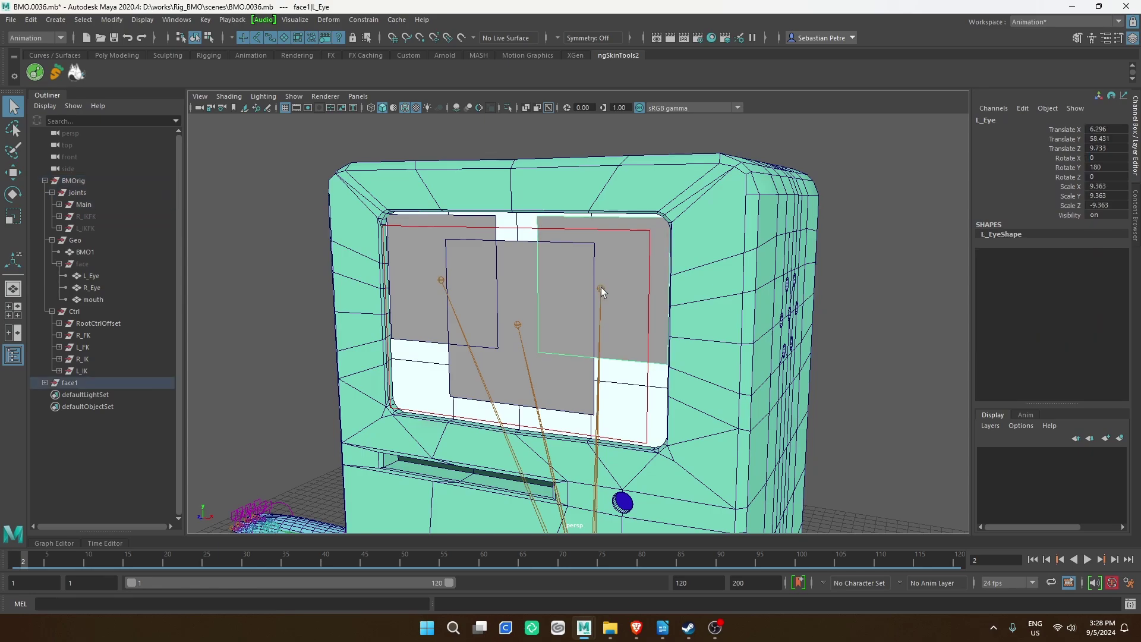
click(50, 38)
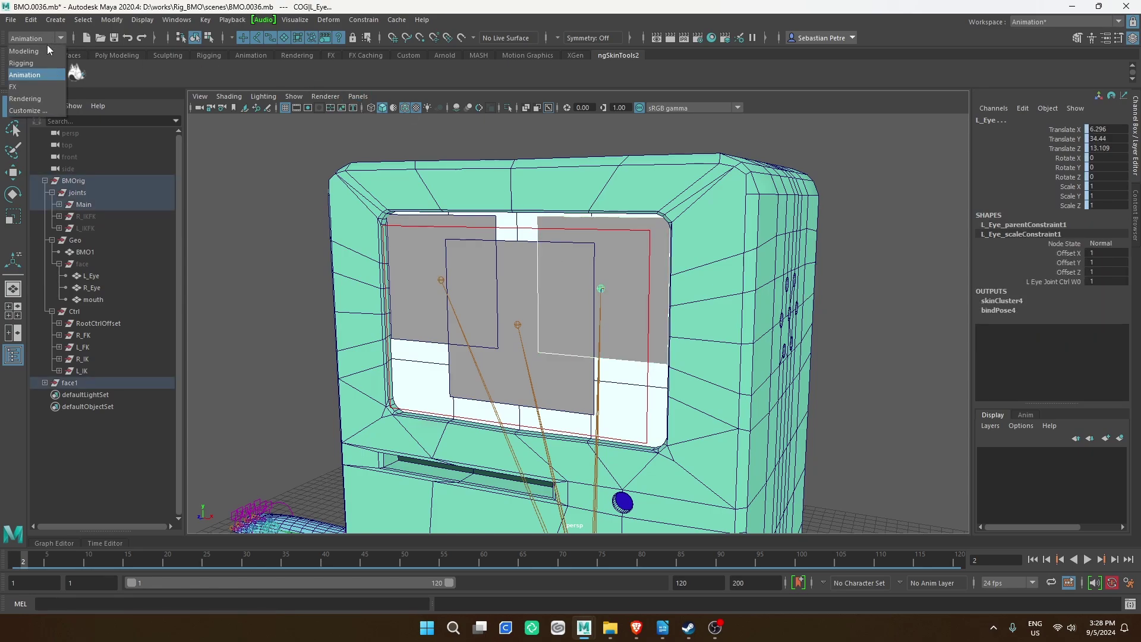
click(34, 63)
click(242, 20)
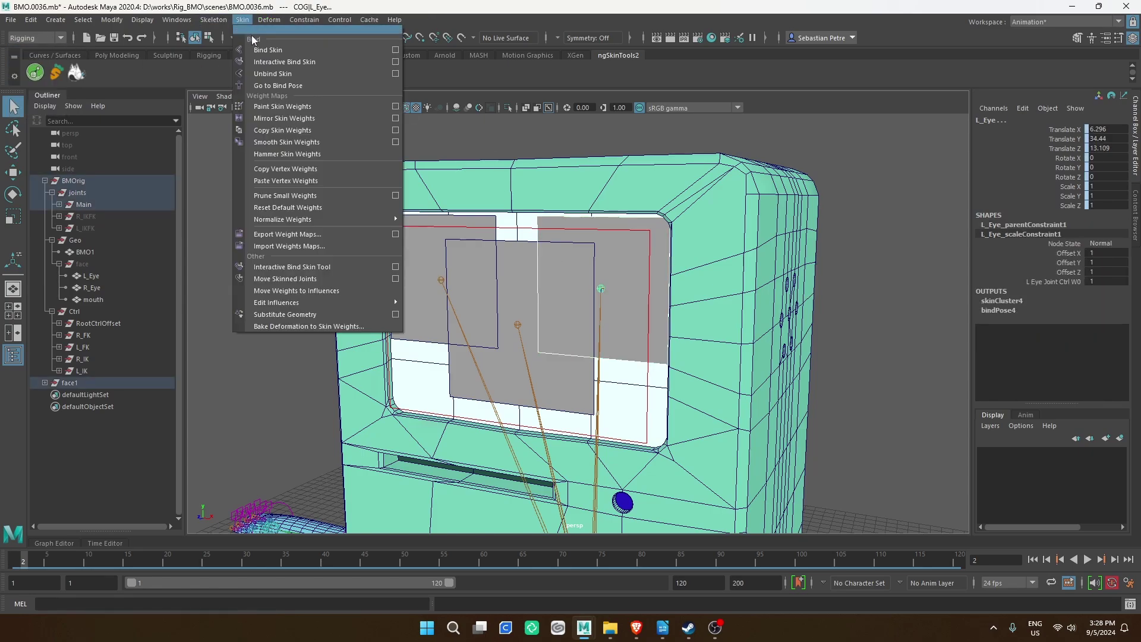
click(265, 50)
Bind the mouth plane to the mouth joint and the R_Eye plane to the R_Eye joint
click(516, 325)
click(420, 258)
shift+click(443, 285)
key(g)
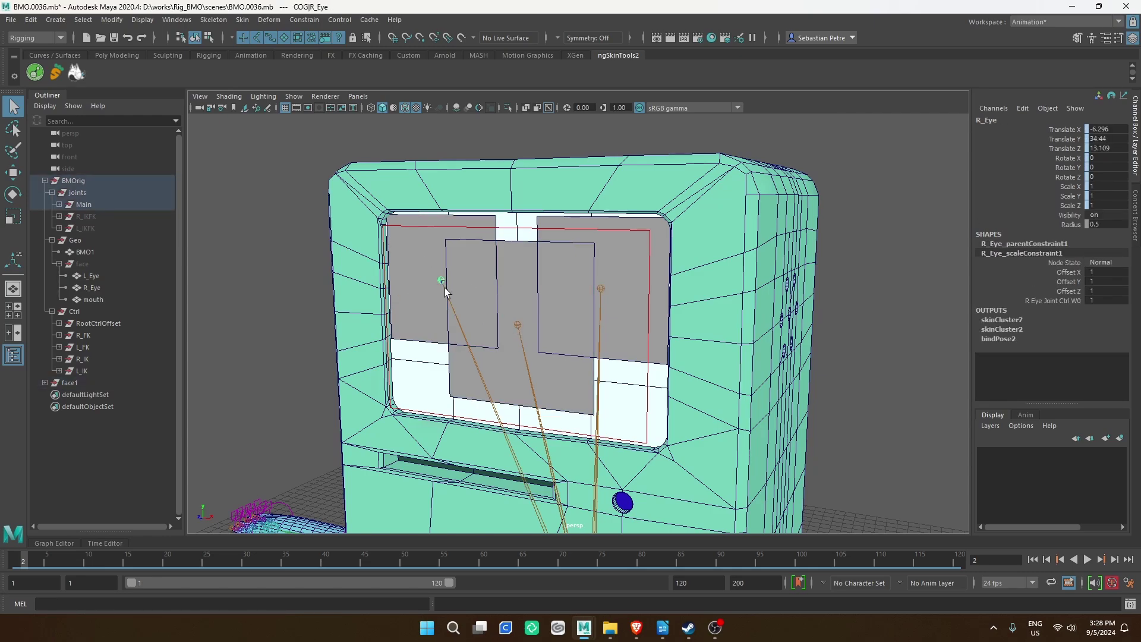
click(519, 326)
key(w)
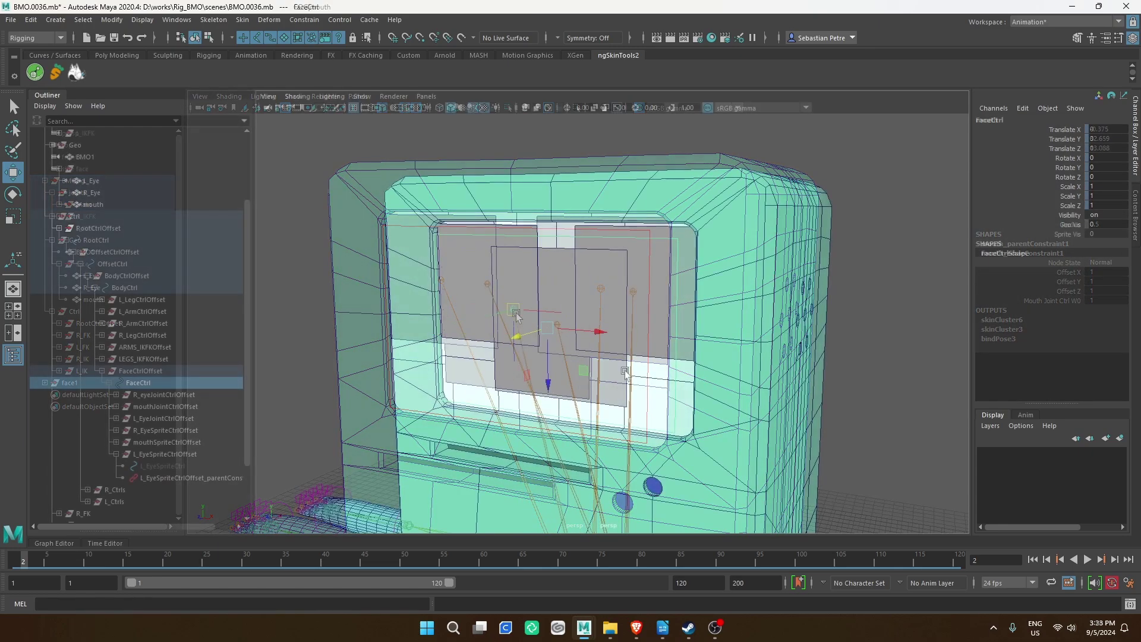
Try moving the FaceCtrl control to test the face planes and joints, and undo the move
drag(542, 328, 472, 338)
key(ctrl+z)
key(ctrl+z)
key(ctrl+z)
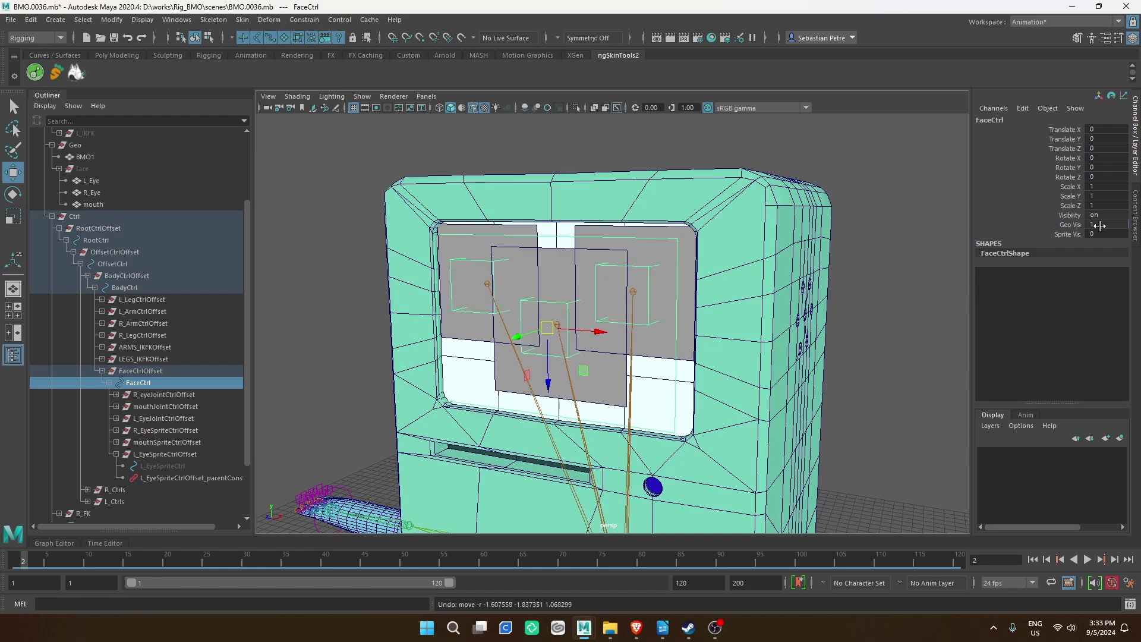
Try moving the L_EyeJointCtrl control to test the left eye plane, and undo the move
click(863, 410)
scroll(721, 358, up, 3)
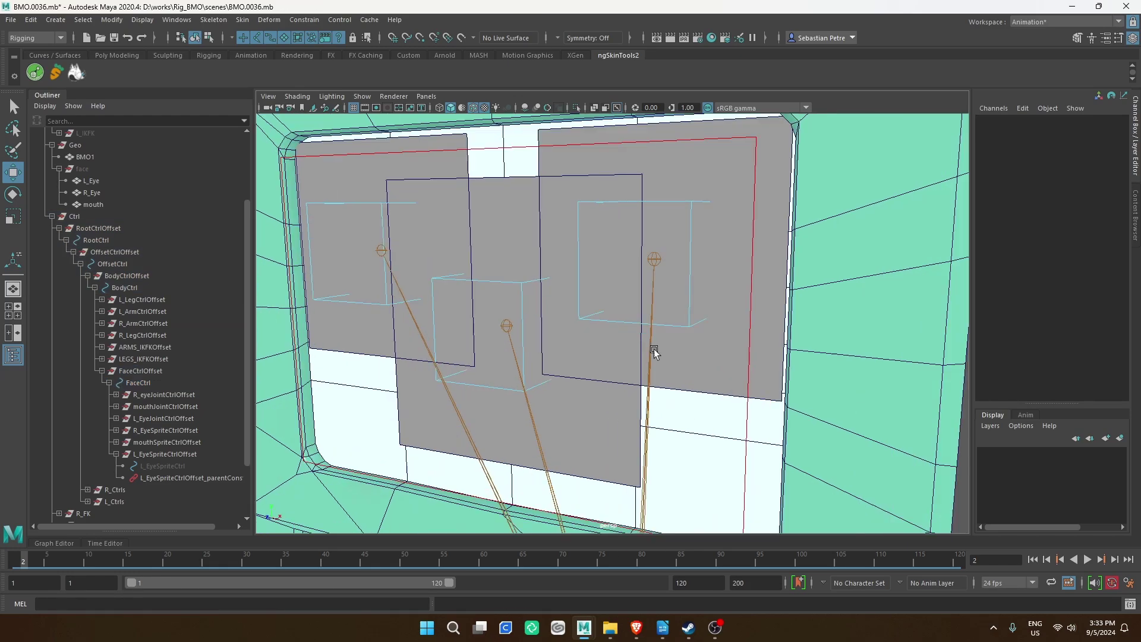
click(607, 319)
scroll(608, 325, down, 2)
drag(633, 287, 607, 306)
key(ctrl+z)
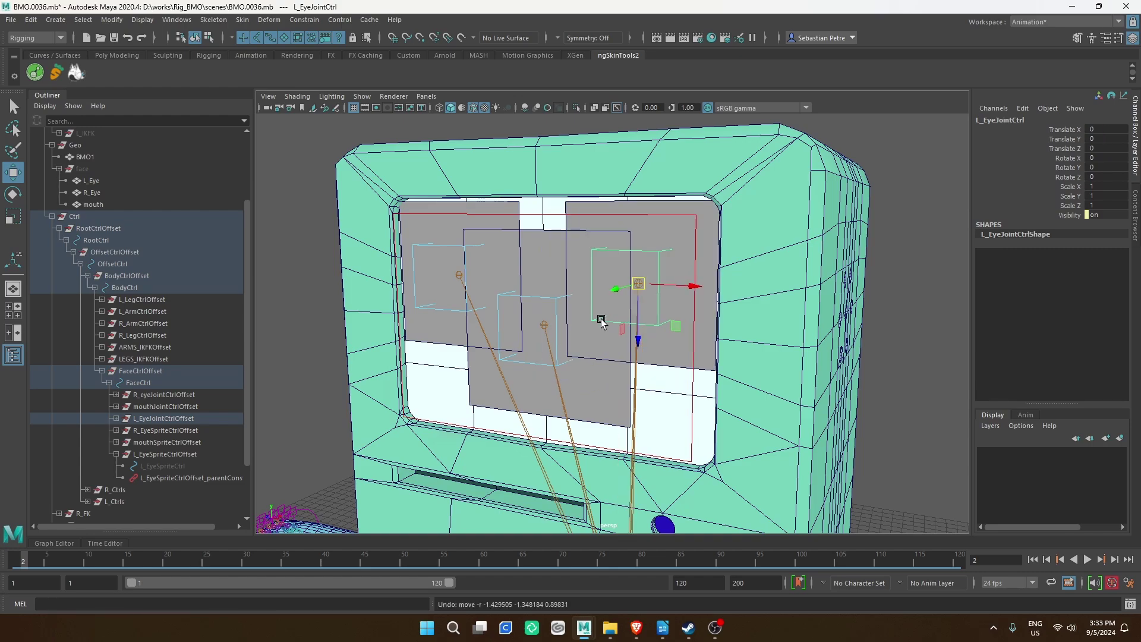
scroll(604, 325, up, 3)
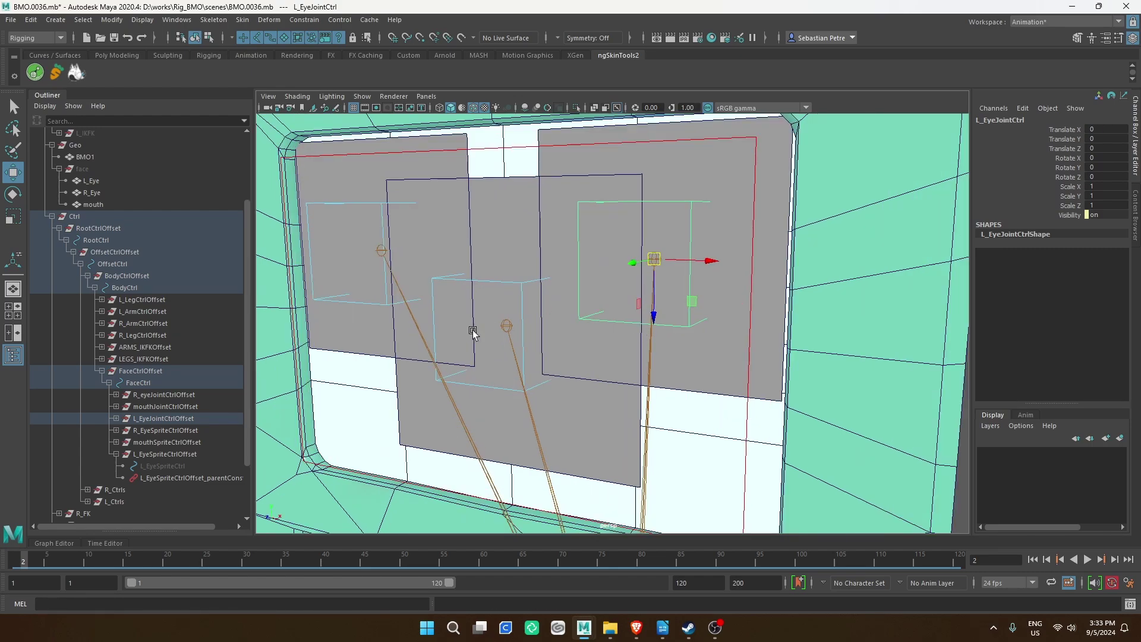
Examine the constraints under the L_Eye joint, including L_Eye_scaleConstraint1
key(q)
click(654, 260)
scroll(126, 352, up, 4)
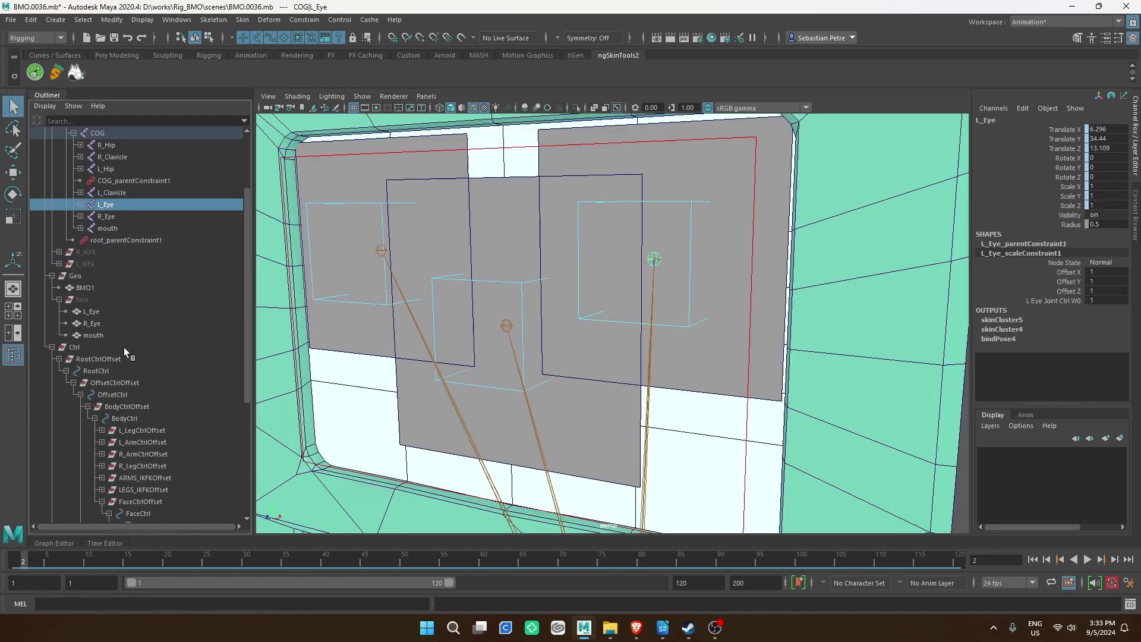
click(81, 205)
click(142, 227)
Try scaling the L_EyeJointCtrl control, and undo the scaling
click(686, 296)
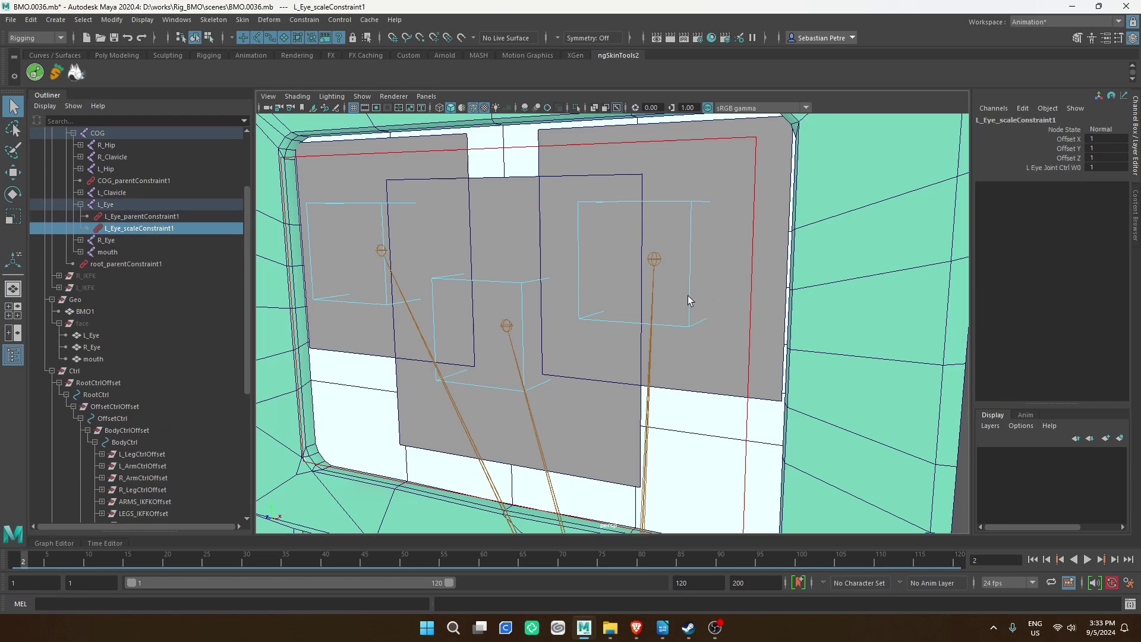
key(r)
mouse_move(655, 260)
mouse_down()
mouse_move(698, 294)
mouse_move(632, 224)
mouse_move(683, 340)
mouse_move(645, 262)
mouse_up()
key(ctrl+z)
Test L_EyeJointCtrl with several freehand moves, one to about X -0.28, Z -0.711, undoing each move
drag(700, 316, 683, 281)
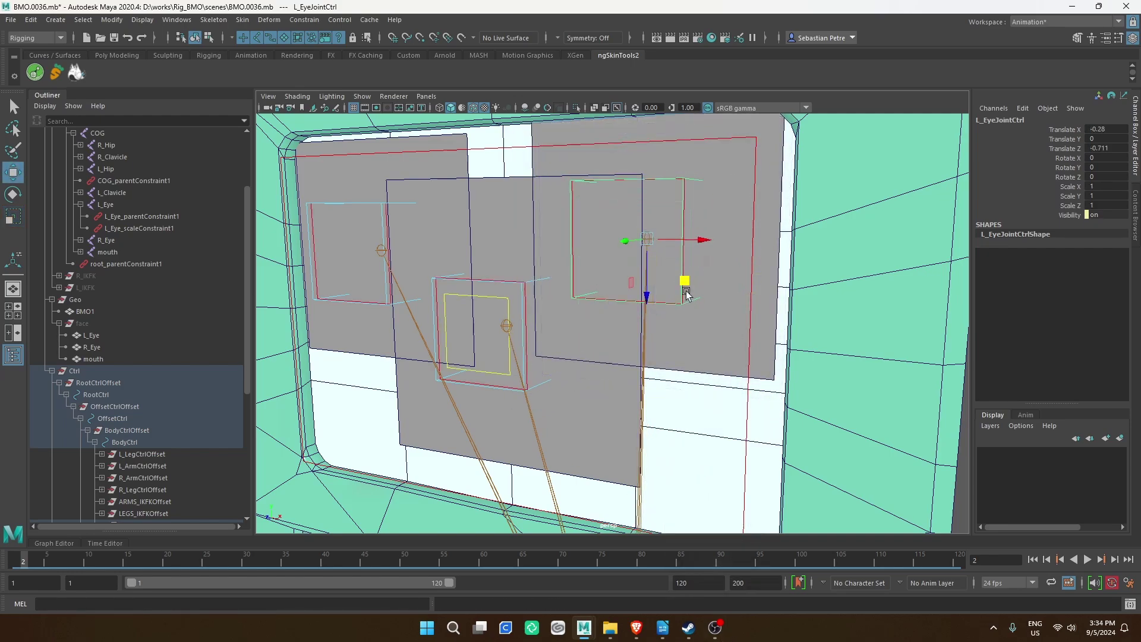
key(ctrl+z)
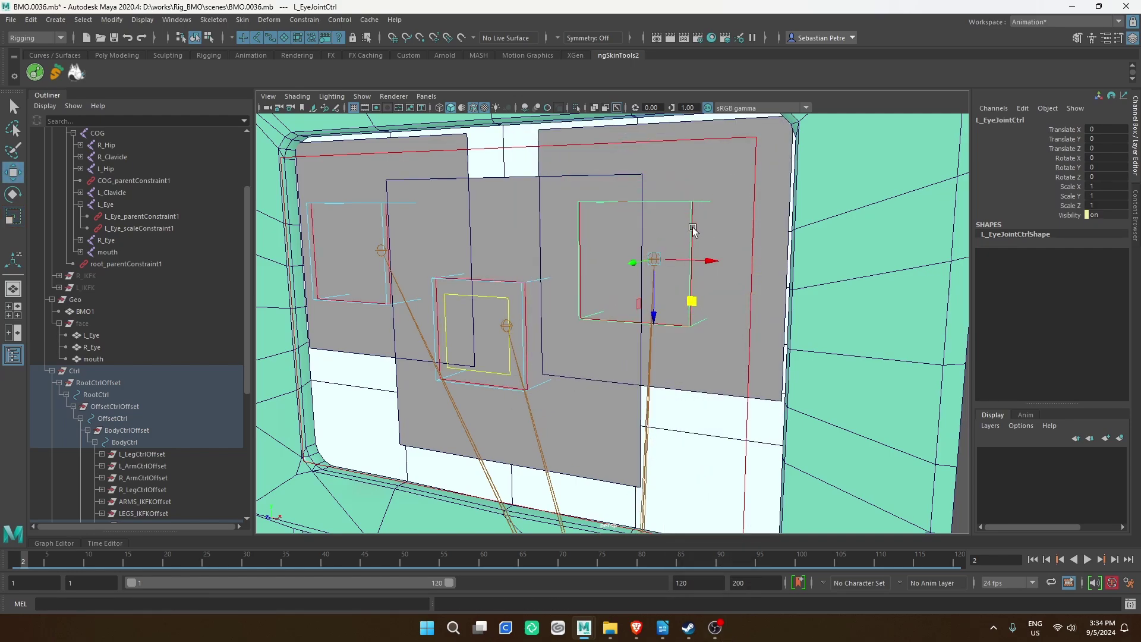
click(695, 232)
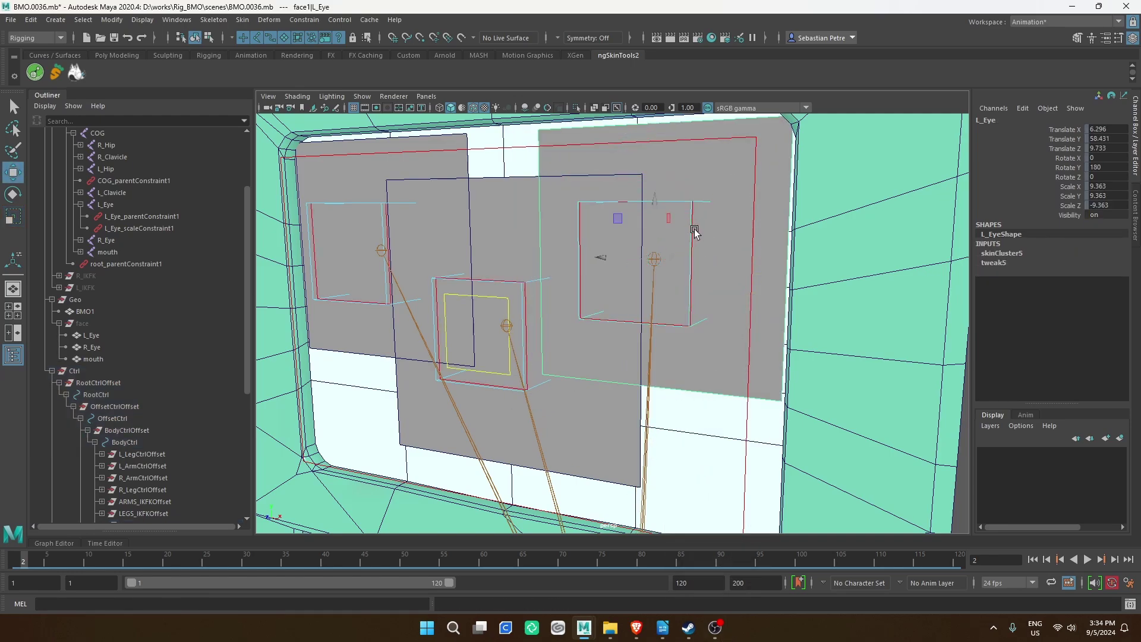
click(690, 286)
drag(693, 302, 696, 311)
middle_drag(696, 313, 695, 331)
key(ctrl+z)
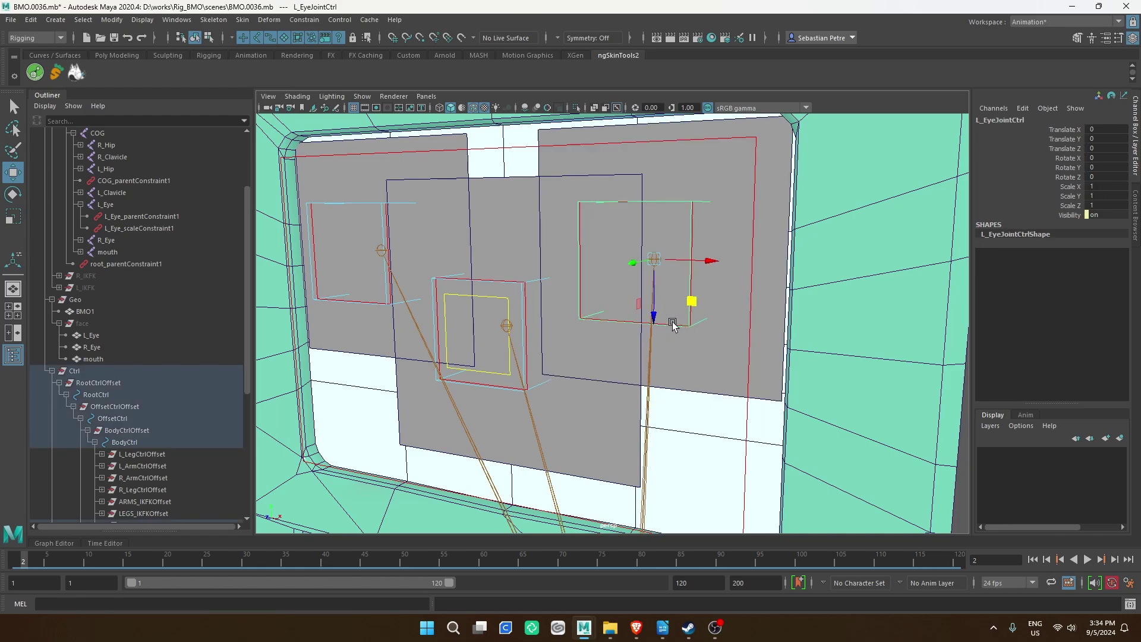
click(674, 326)
middle_drag(690, 302, 731, 306)
key(ctrl+z)
Turn off Geo Vis on FaceCtrl to hide the joint controls, and select L_EyeSpriteCtrl
click(747, 384)
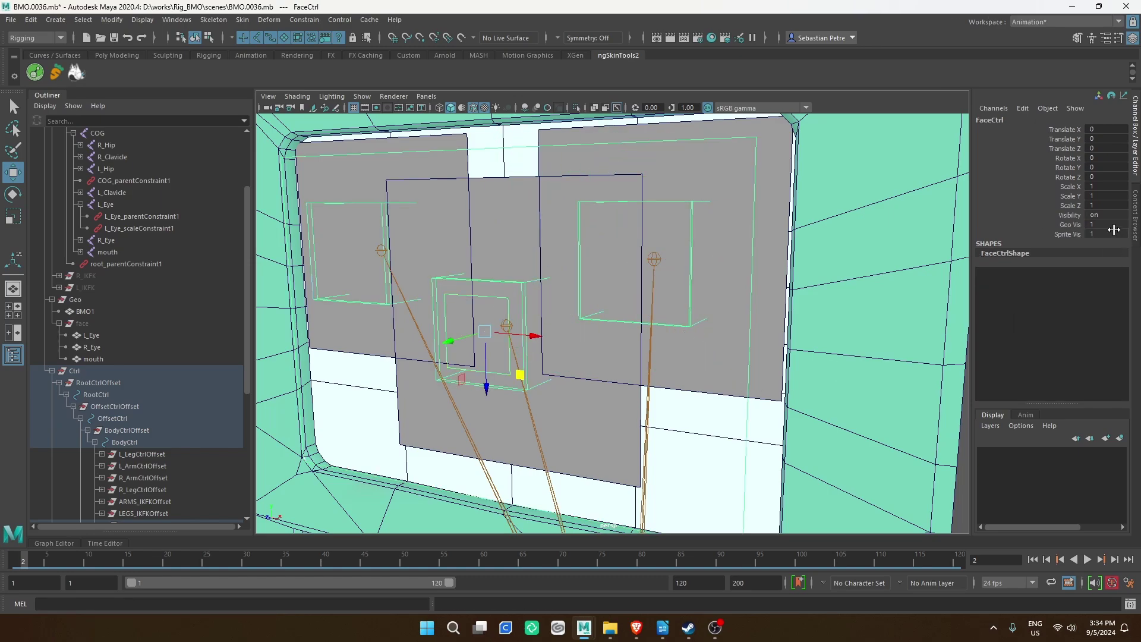
drag(1107, 226, 1086, 226)
click(691, 315)
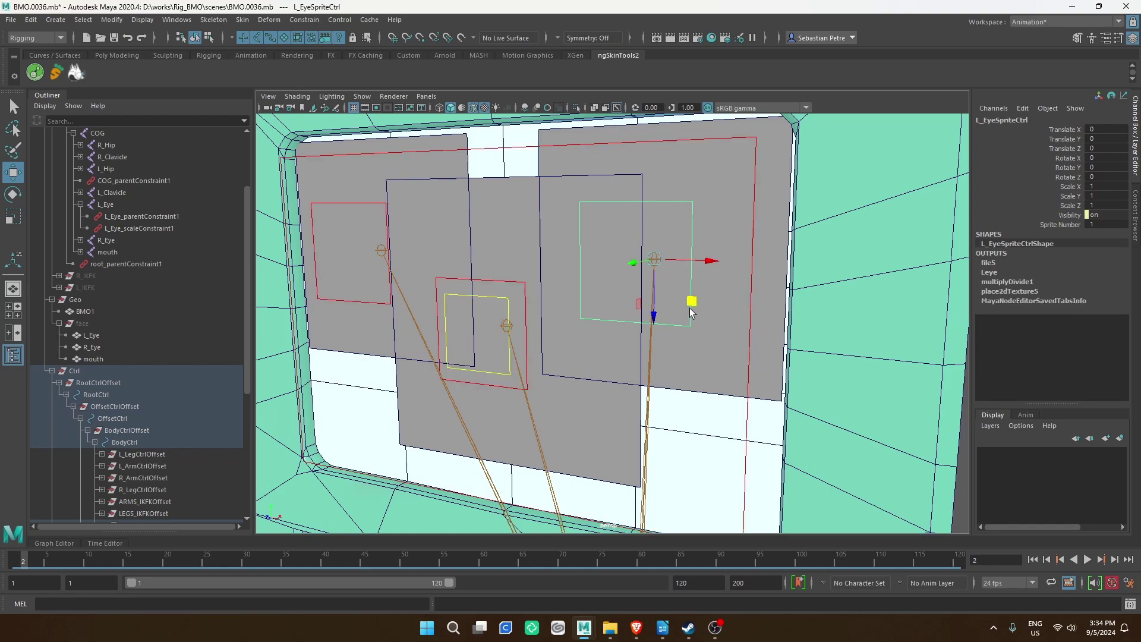
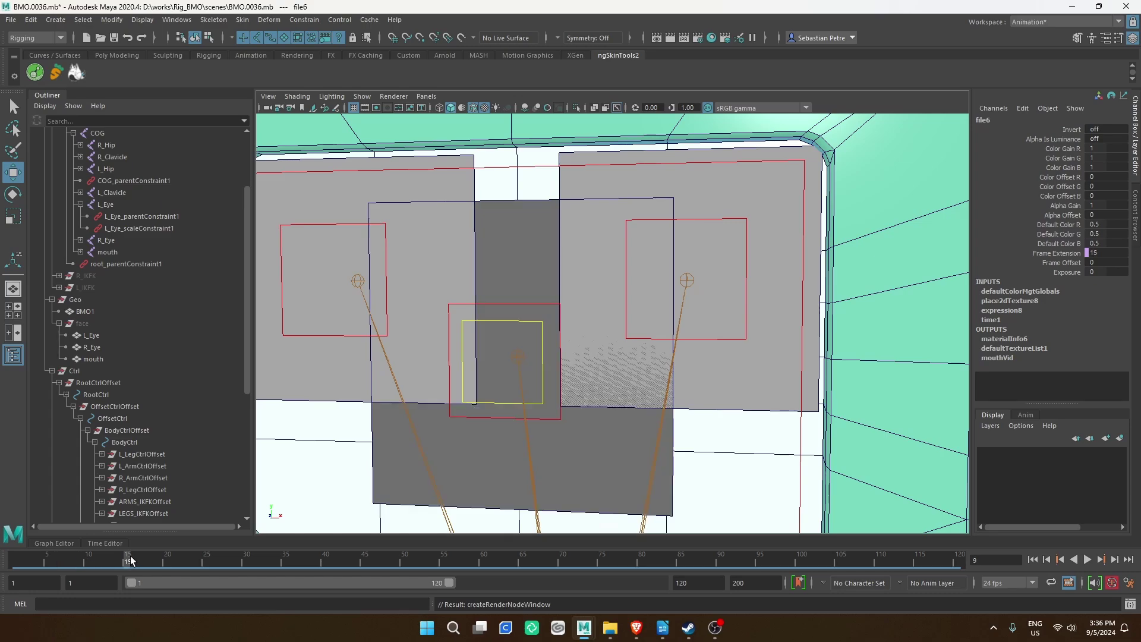
Go to frame 5 and graph the REyeVid material's input and output connections in a new Hypershade tab
click(41, 560)
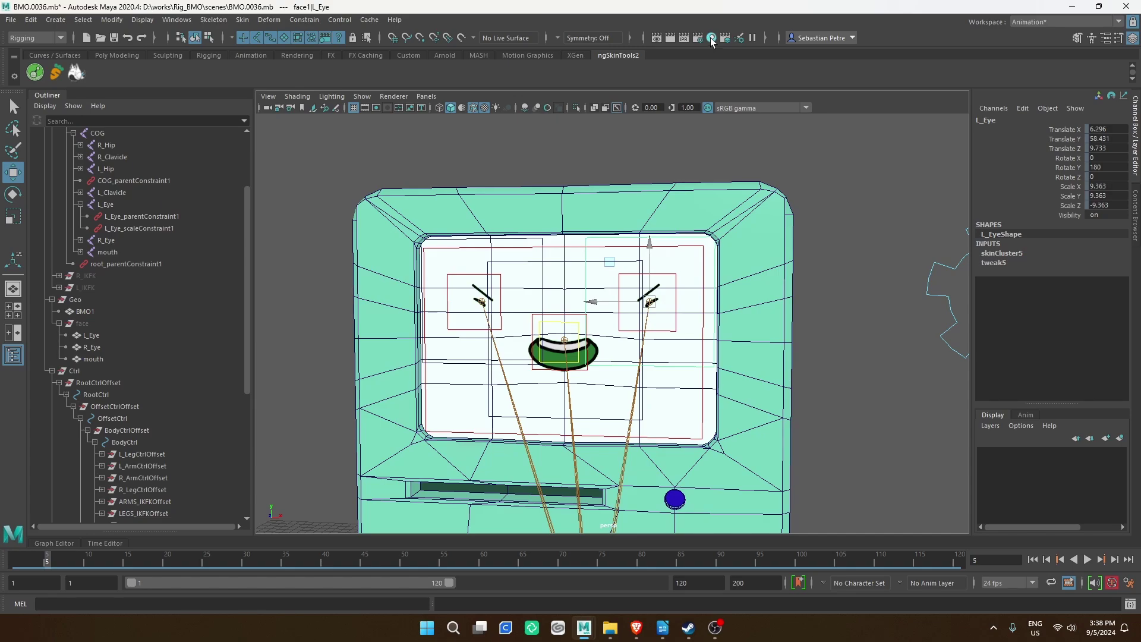
click(711, 38)
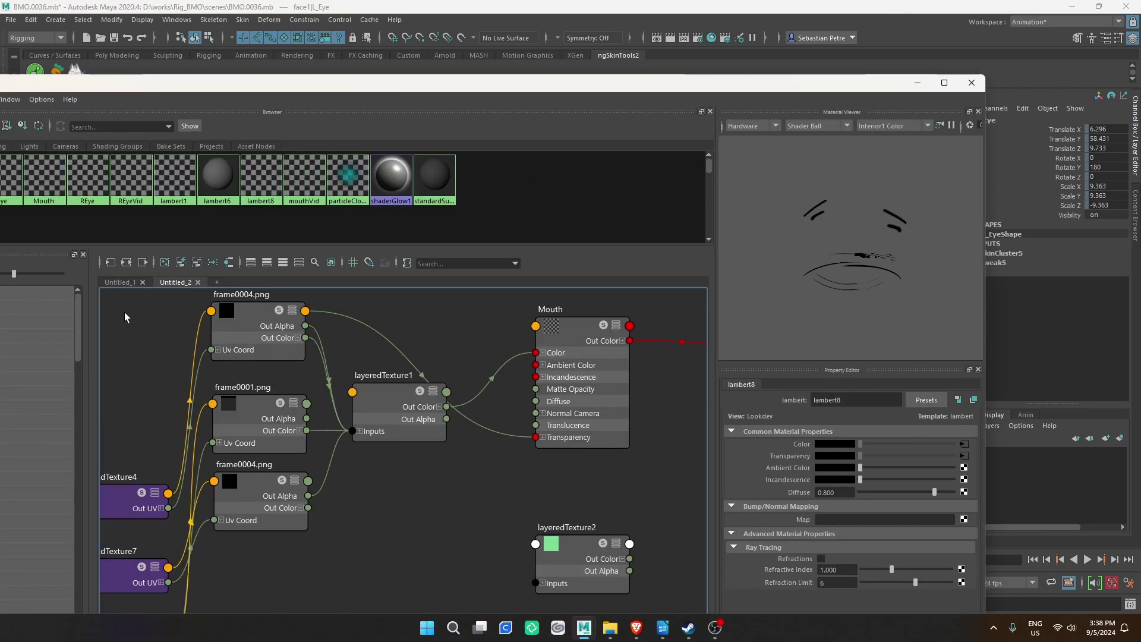
click(216, 282)
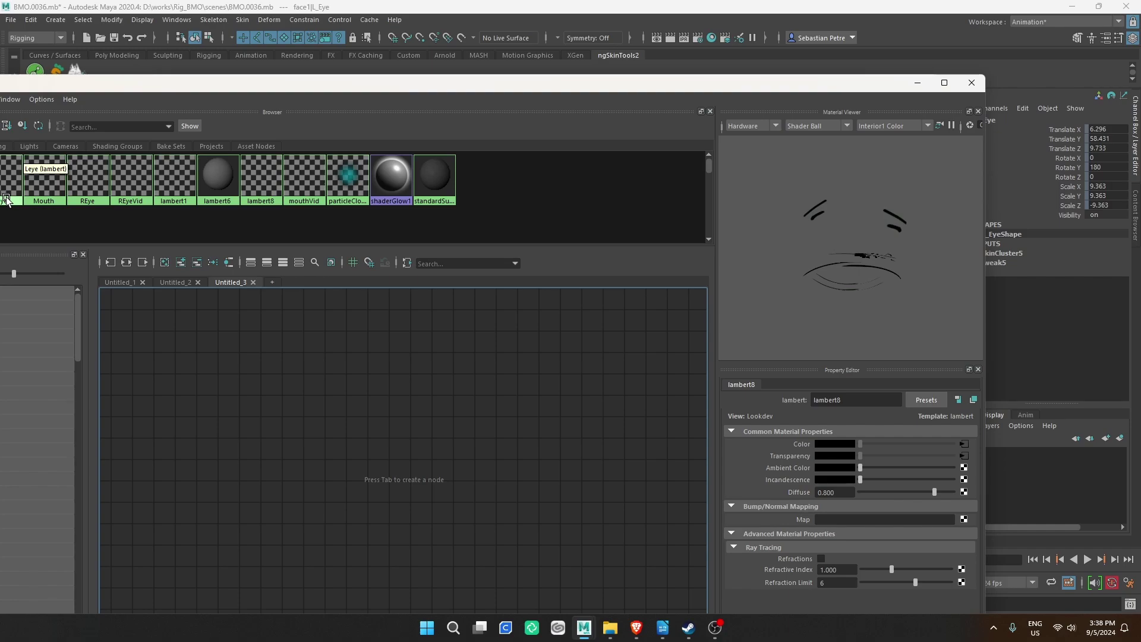
double_click(223, 87)
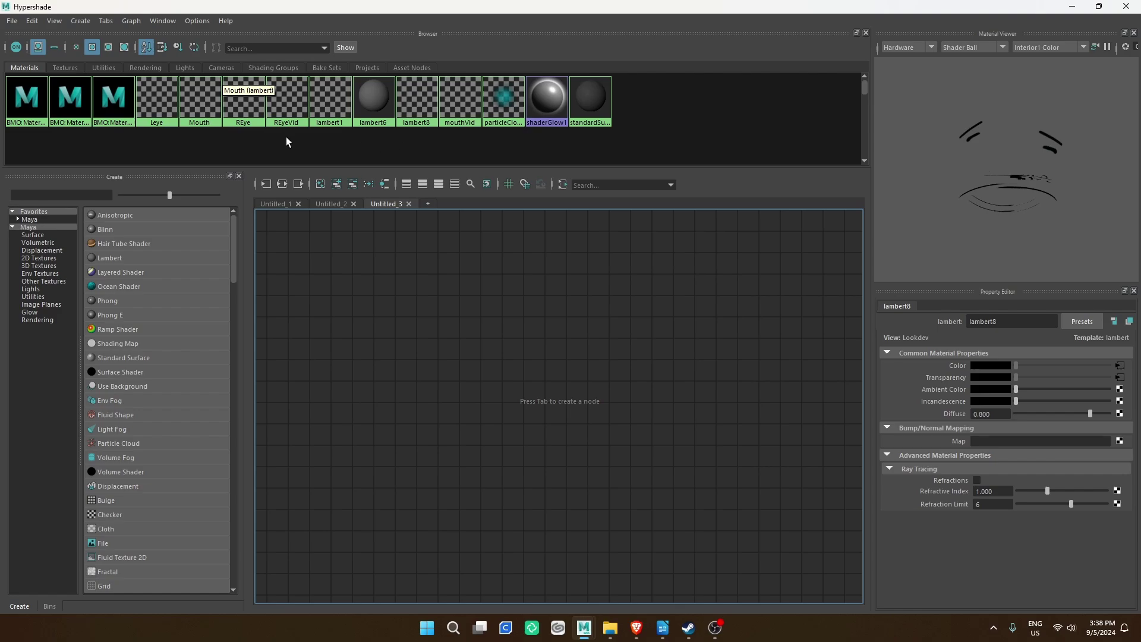
click(283, 106)
click(282, 184)
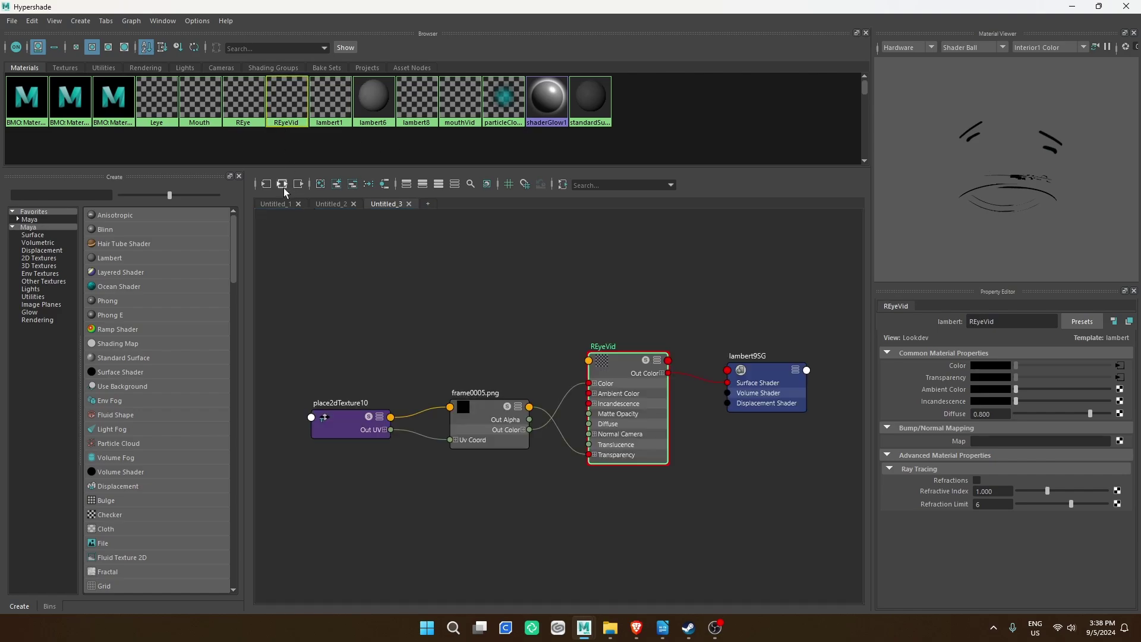
Space out the REyeVid network by moving the material node up and the place2dTexture10 and frame0005.png nodes away from it
click(620, 409)
drag(620, 409, 632, 350)
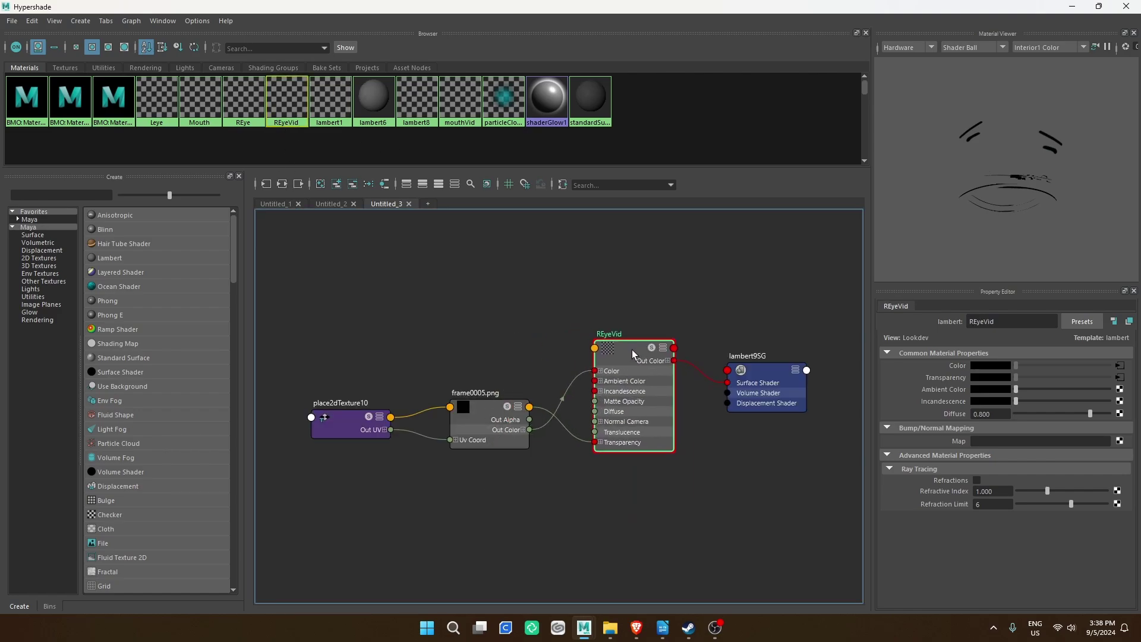
drag(298, 334, 473, 503)
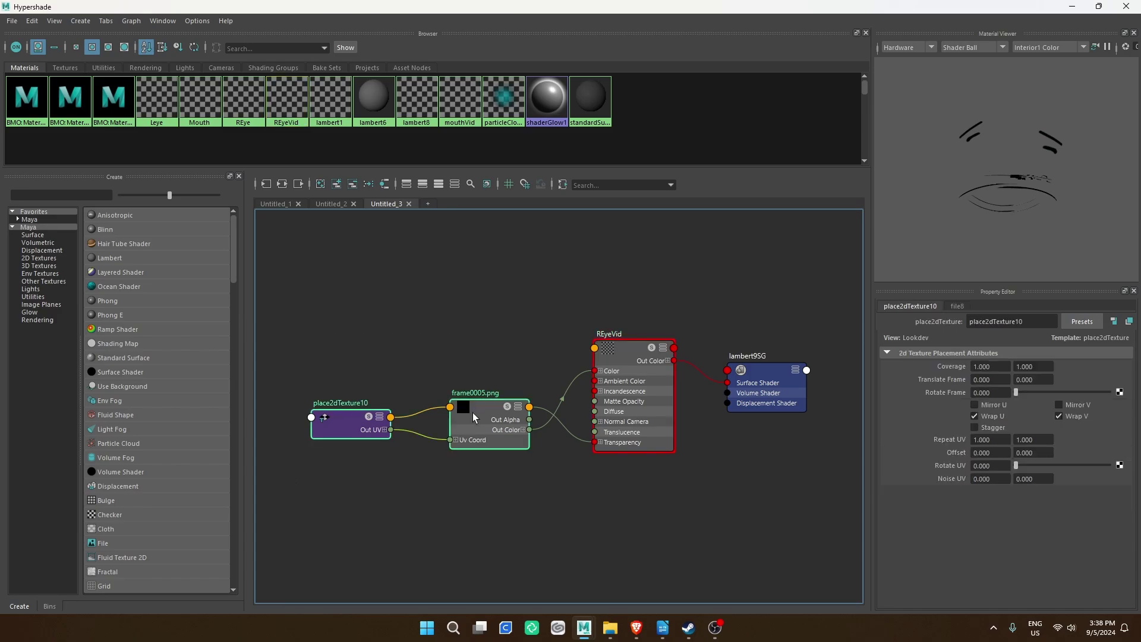
drag(472, 413, 416, 356)
alt+middle_drag(406, 475, 542, 477)
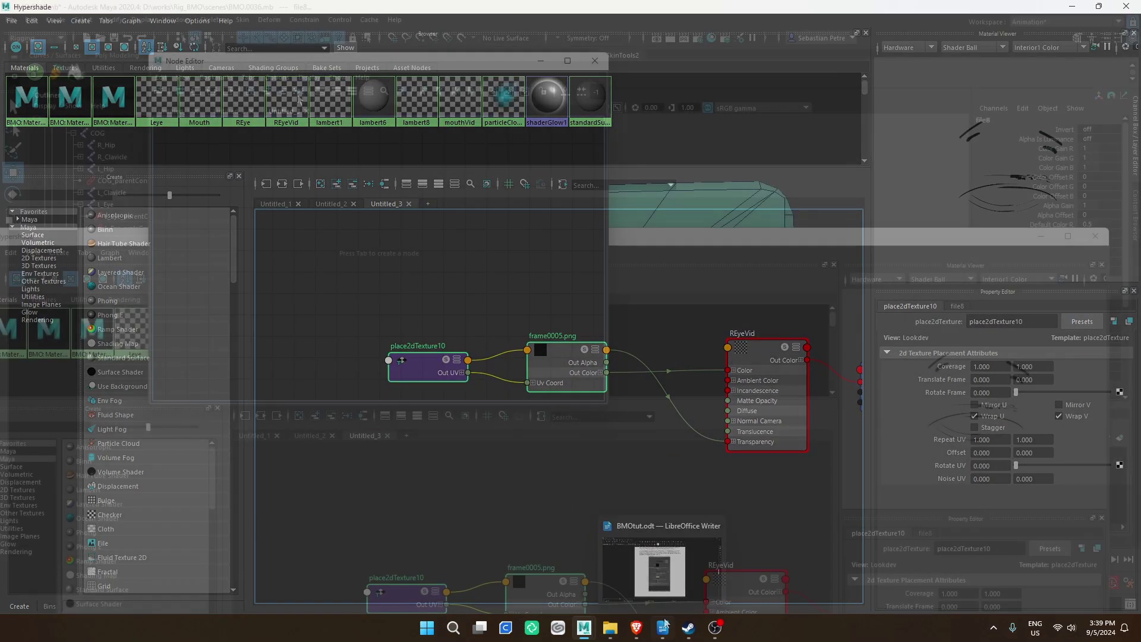
Separate the stacked place2dTexture10 and frame0005.png nodes in the Node Editor and graph their input and output connections
click(270, 94)
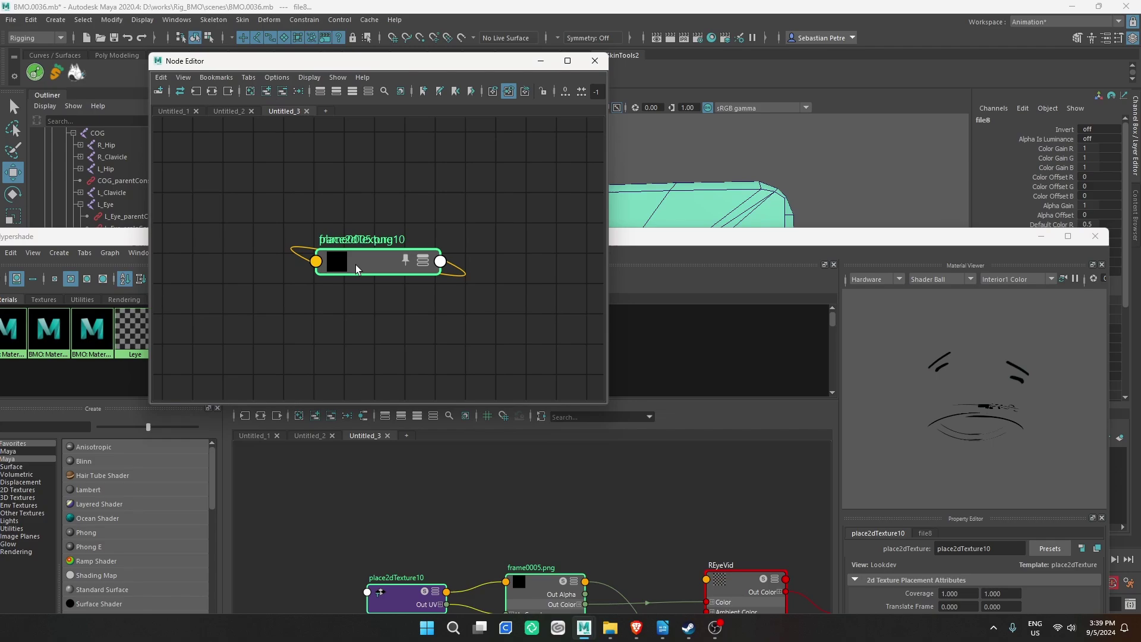
drag(356, 268, 347, 217)
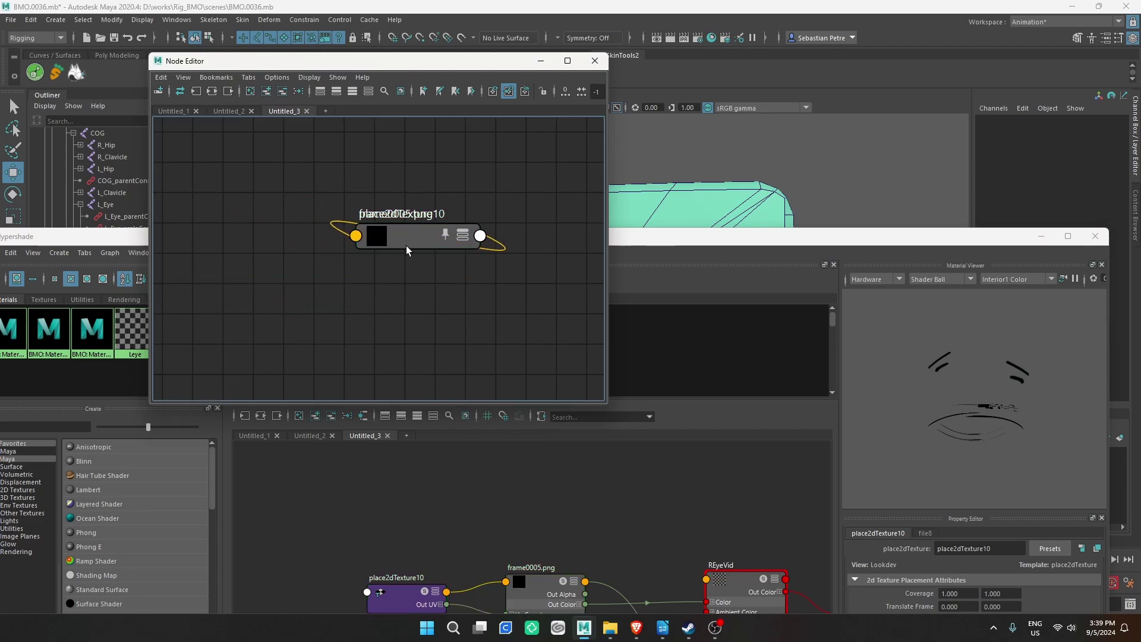
drag(405, 245, 644, 242)
alt+middle_drag(548, 307, 410, 311)
drag(223, 145, 524, 300)
click(212, 91)
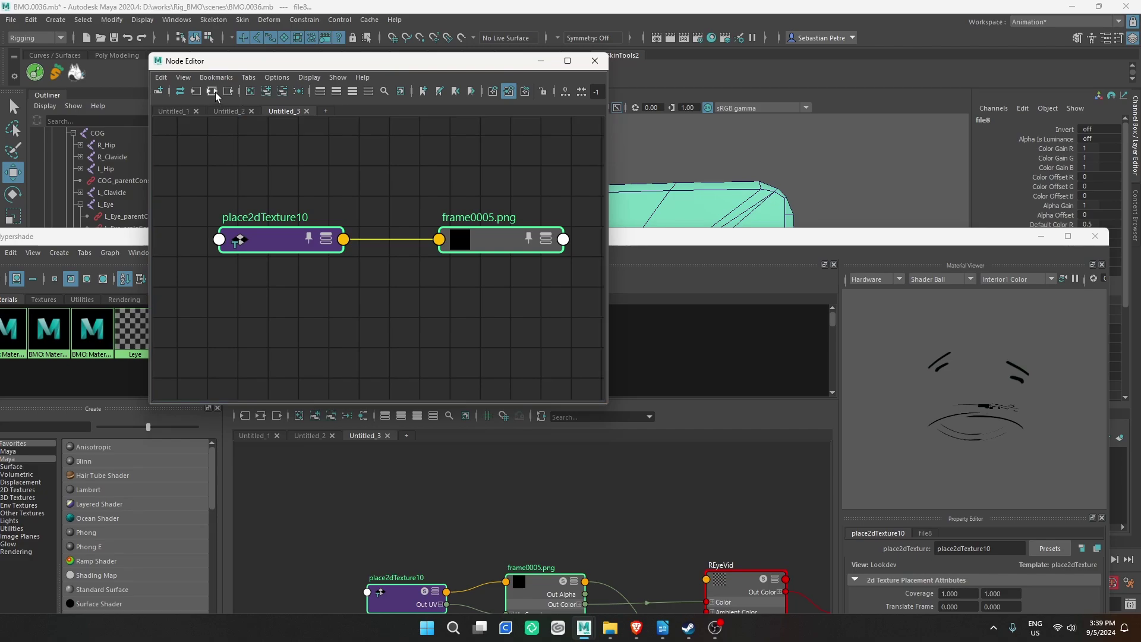
Pull expression10, REyeVid and the two texture nodes away from the overlapping nodes, and maximize the Node Editor
click(206, 330)
drag(206, 332, 355, 355)
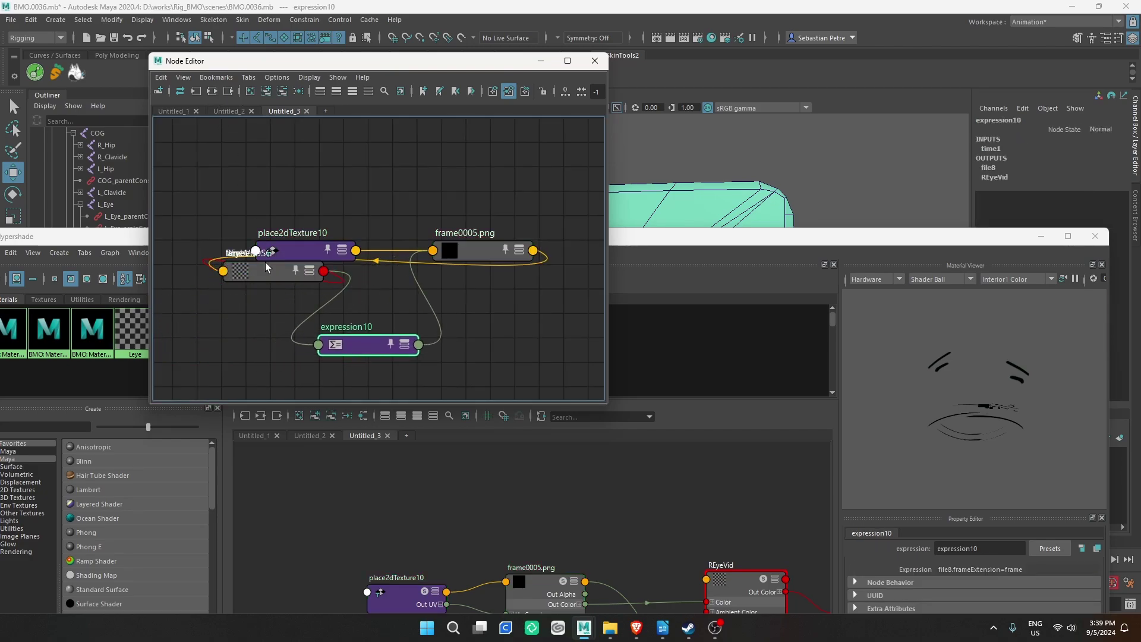
drag(265, 265, 162, 374)
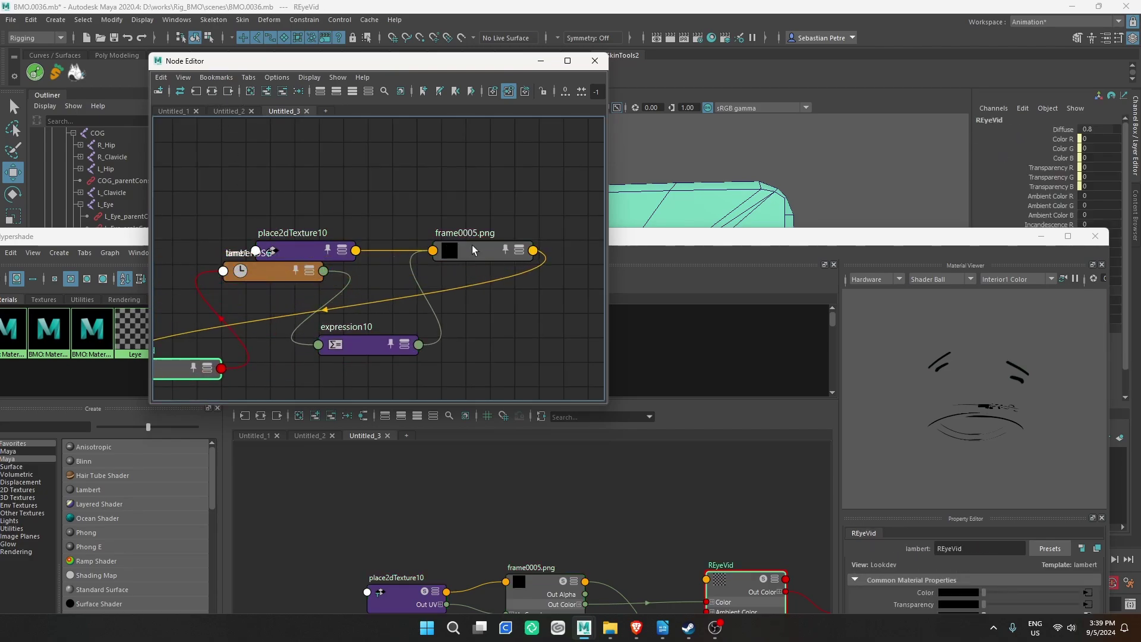
drag(541, 174, 256, 261)
drag(328, 244, 486, 284)
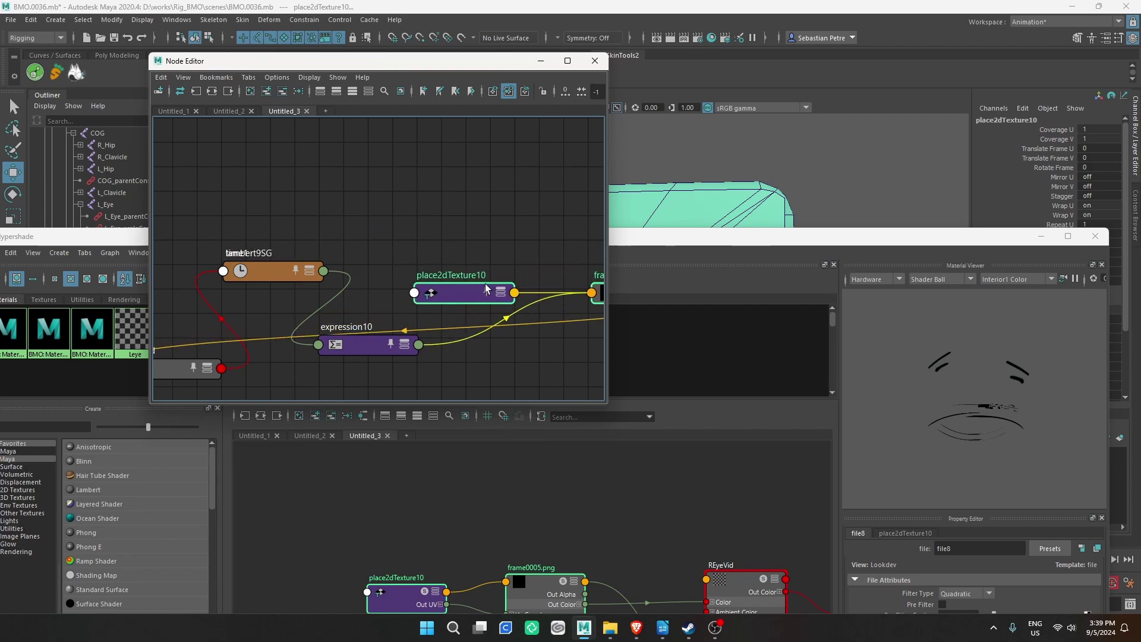
click(568, 60)
alt+middle_drag(451, 330, 594, 375)
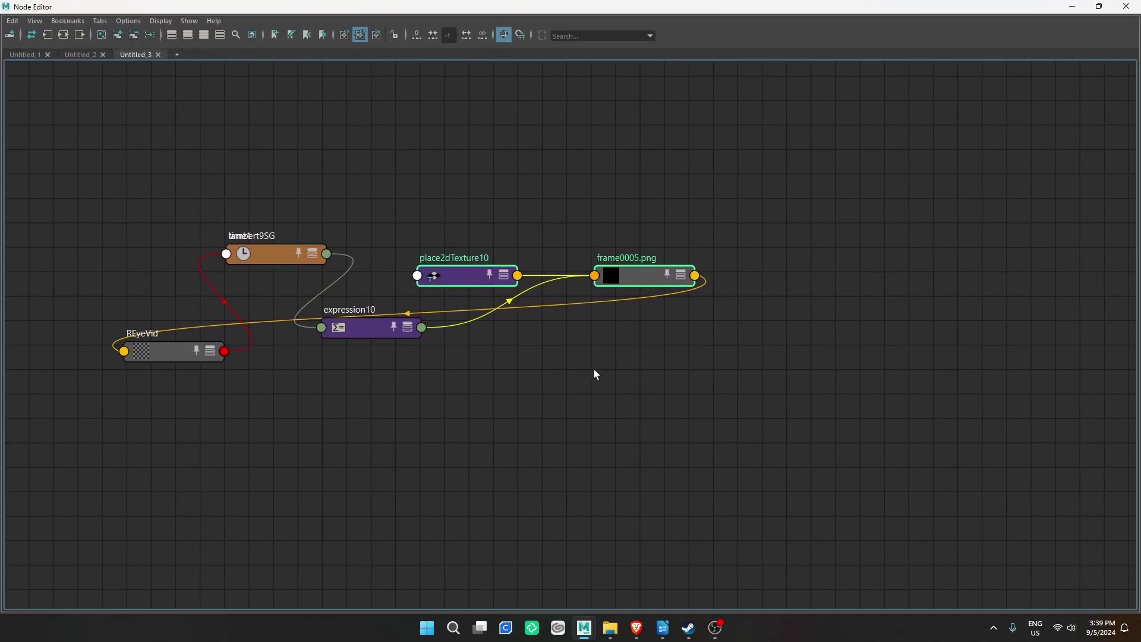
Shift the place2dTexture10 and frame0005.png nodes further right and move expression10 above their connection line
scroll(594, 375, down, 3)
drag(492, 297, 569, 306)
click(573, 369)
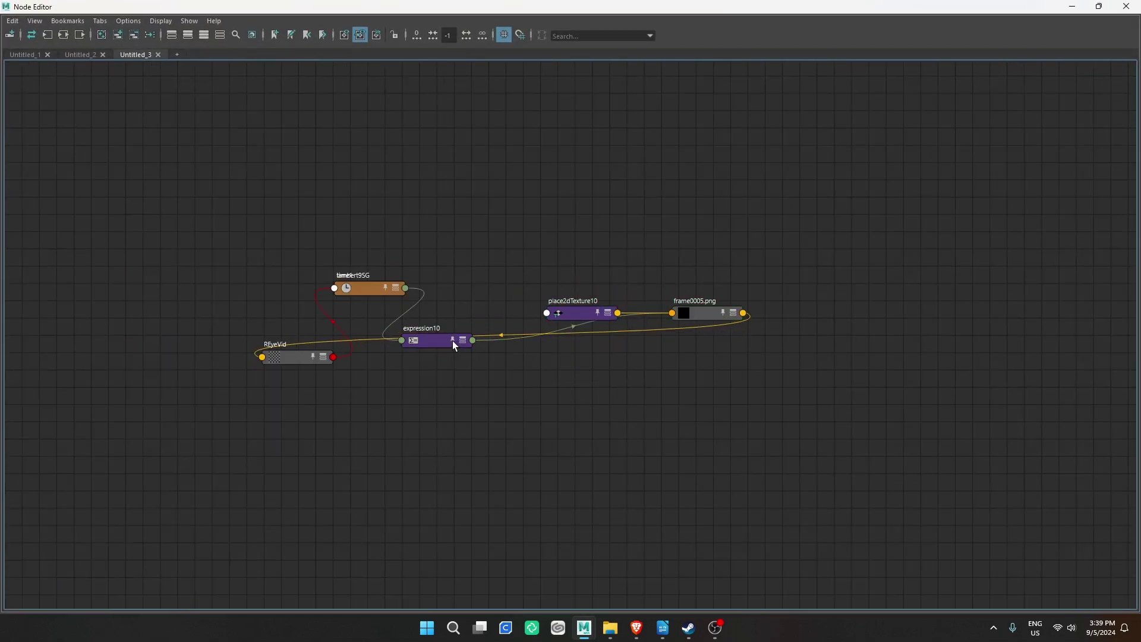
drag(452, 340, 464, 259)
drag(785, 234, 643, 313)
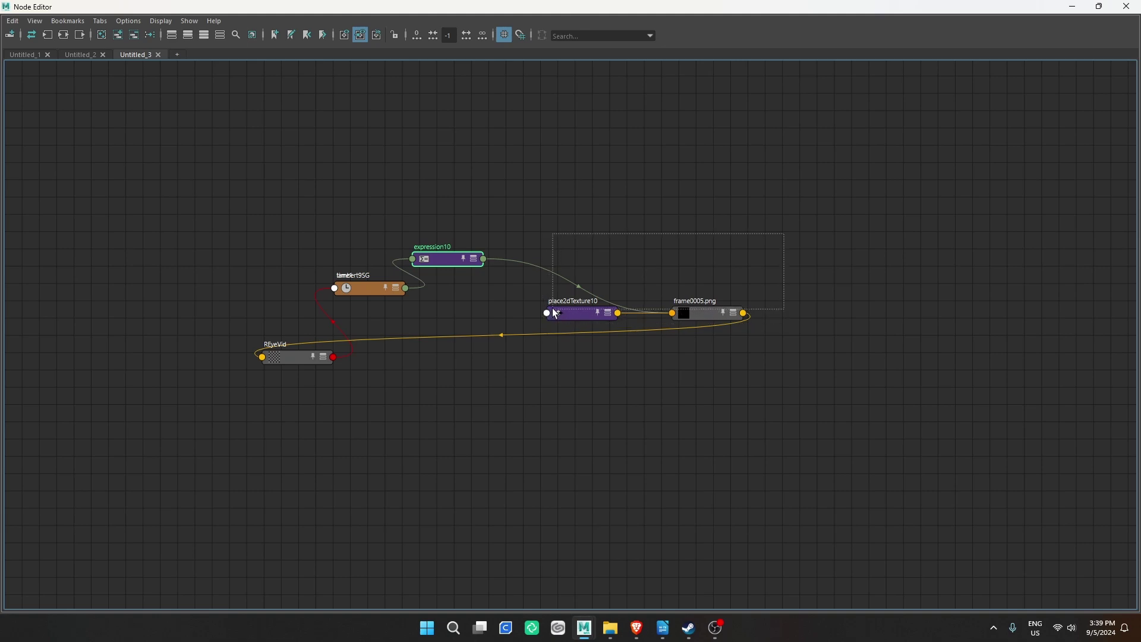
drag(556, 313, 553, 310)
Separate lambert9SG from time1 and line up REyeVid and lambert9SG to the right of frame0005.png
drag(301, 357, 713, 188)
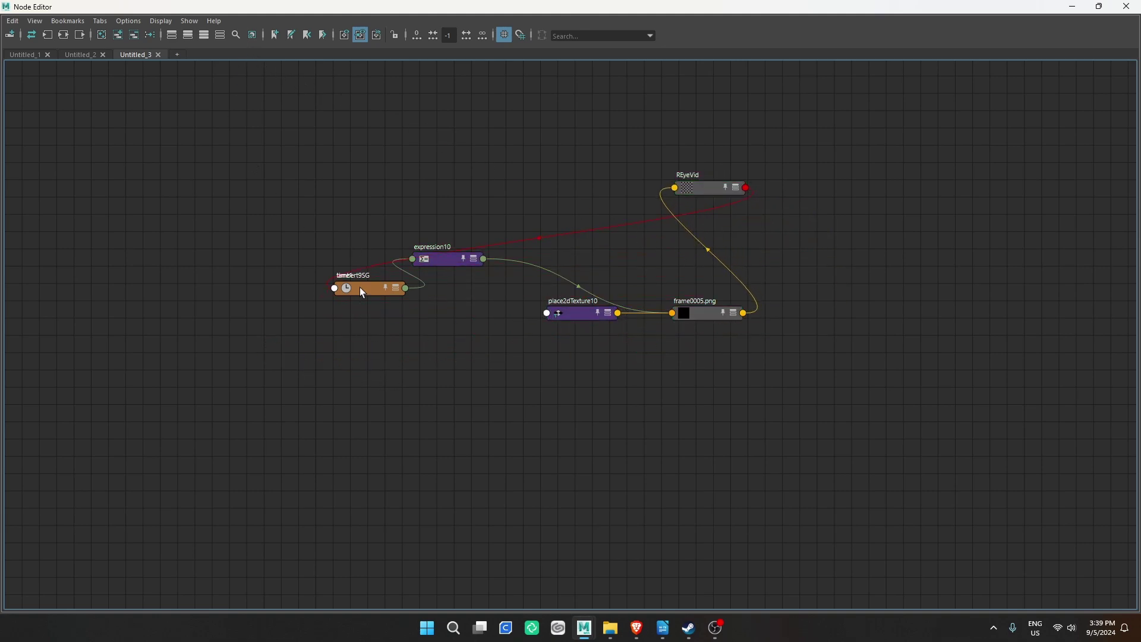
drag(359, 287, 359, 347)
drag(361, 288, 951, 201)
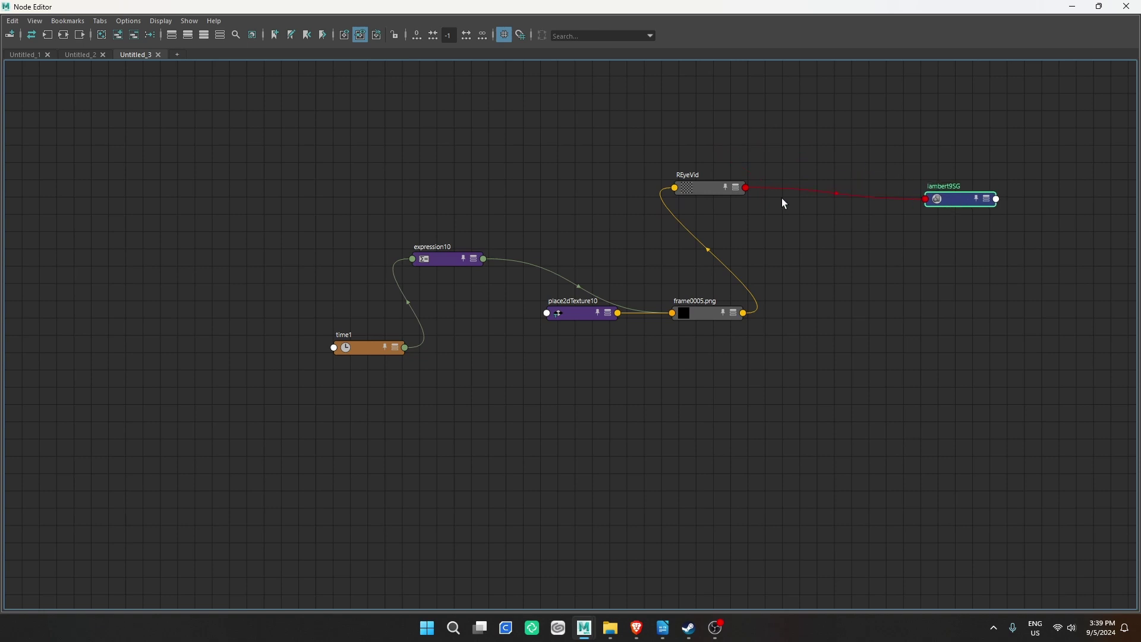
drag(703, 190, 823, 275)
drag(953, 203, 985, 295)
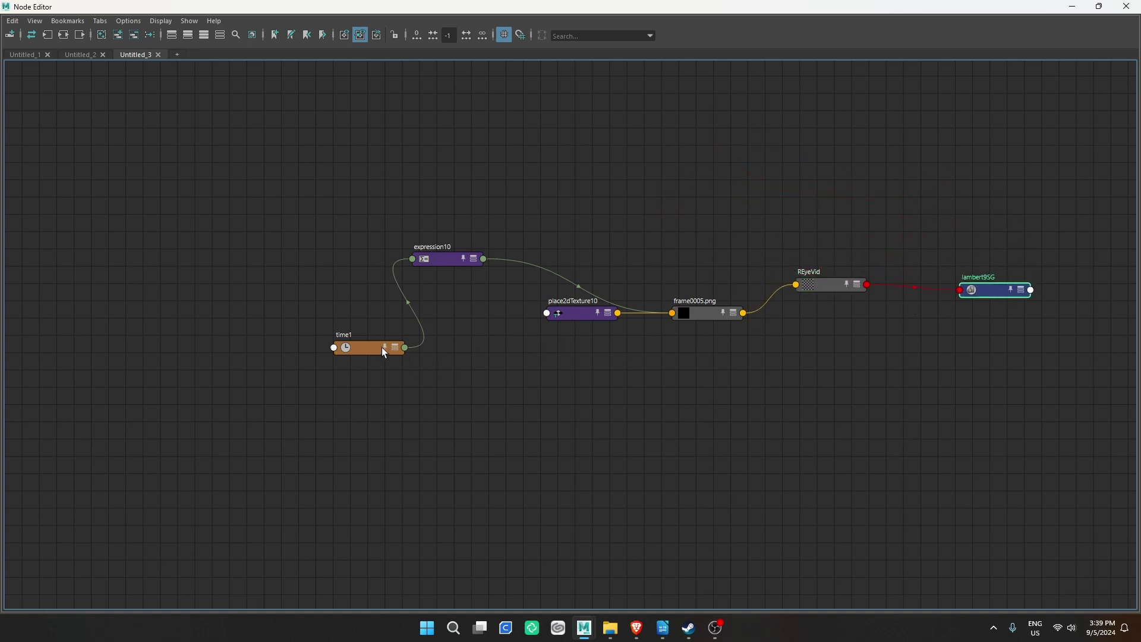
Place time1 to the left of expression10 and show all attributes of the place2dTexture10 and frame0005.png nodes
drag(377, 349, 262, 299)
mouse_move(288, 190)
mouse_down()
mouse_move(615, 305)
mouse_move(426, 158)
mouse_up()
drag(503, 210, 706, 382)
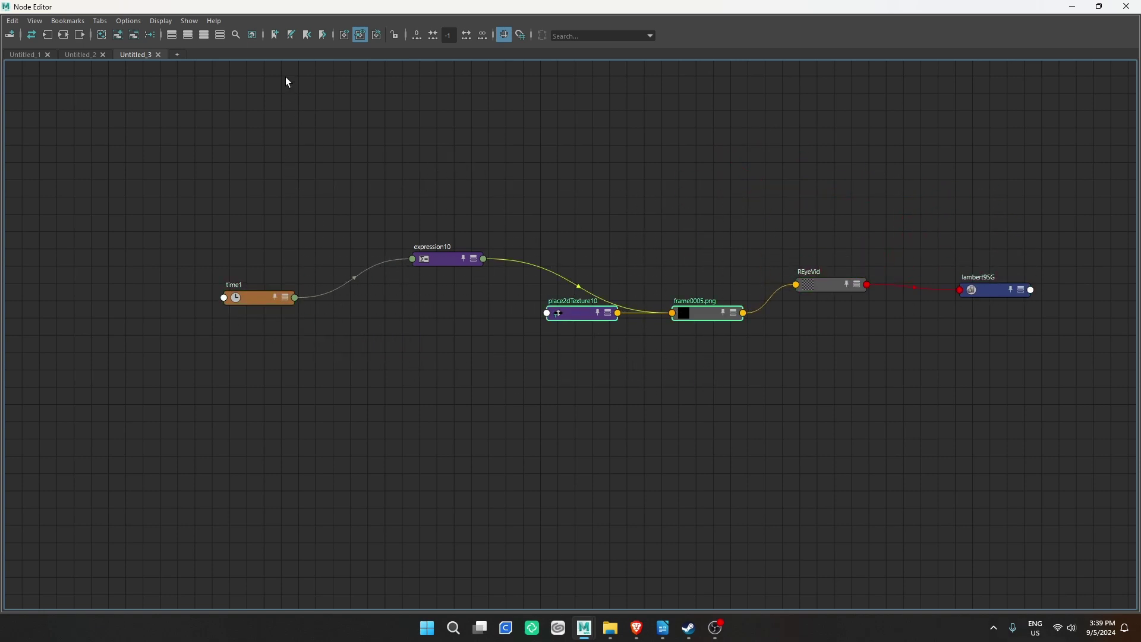
click(206, 35)
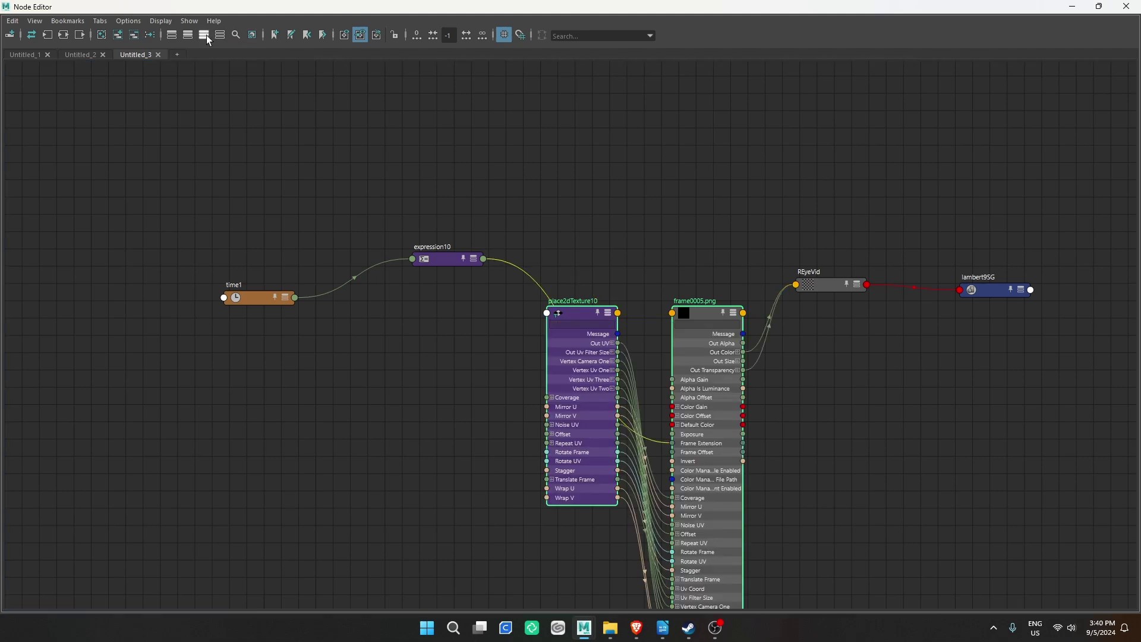
Minimize the Node Editor and Hypershade windows and select R_EyeSpriteCtrl on BMO's face
click(1073, 8)
click(1041, 236)
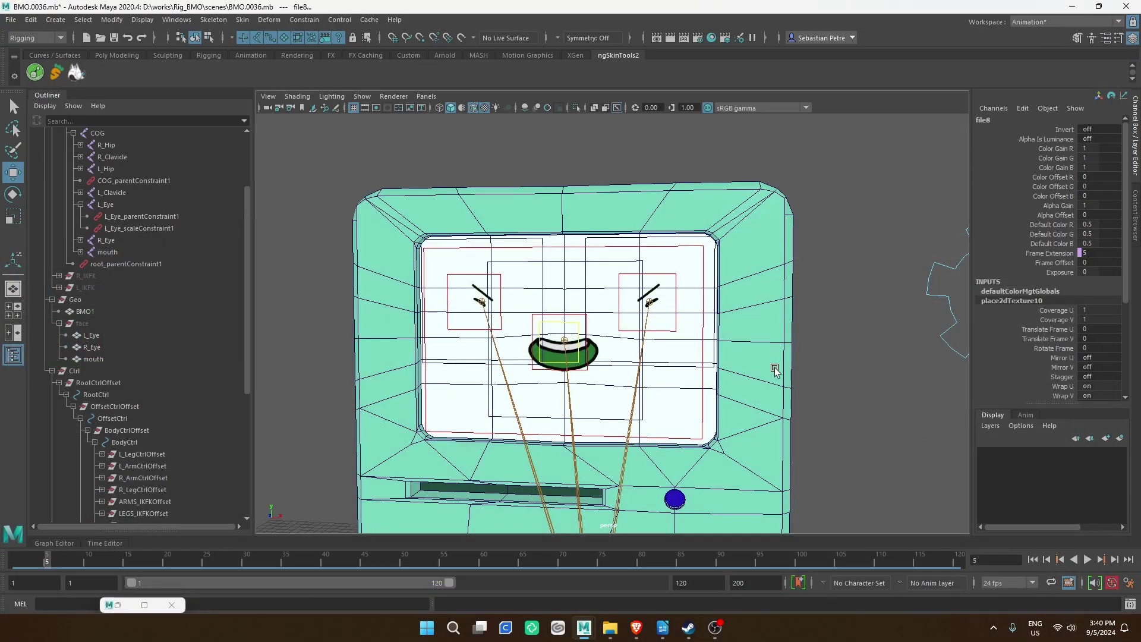
scroll(837, 377, up, 2)
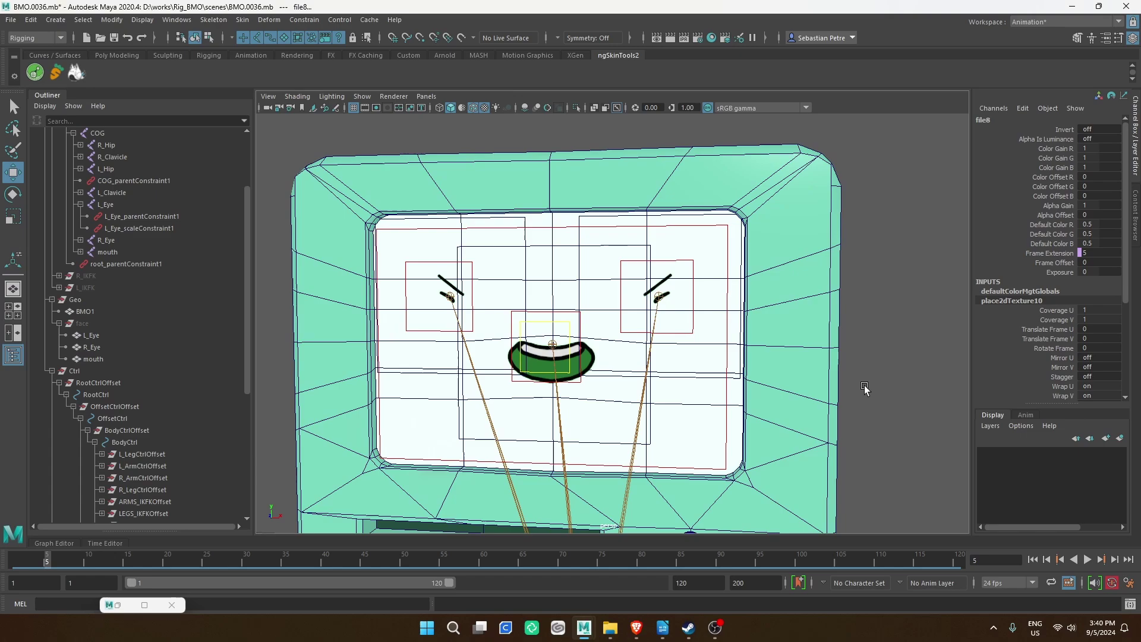
click(865, 388)
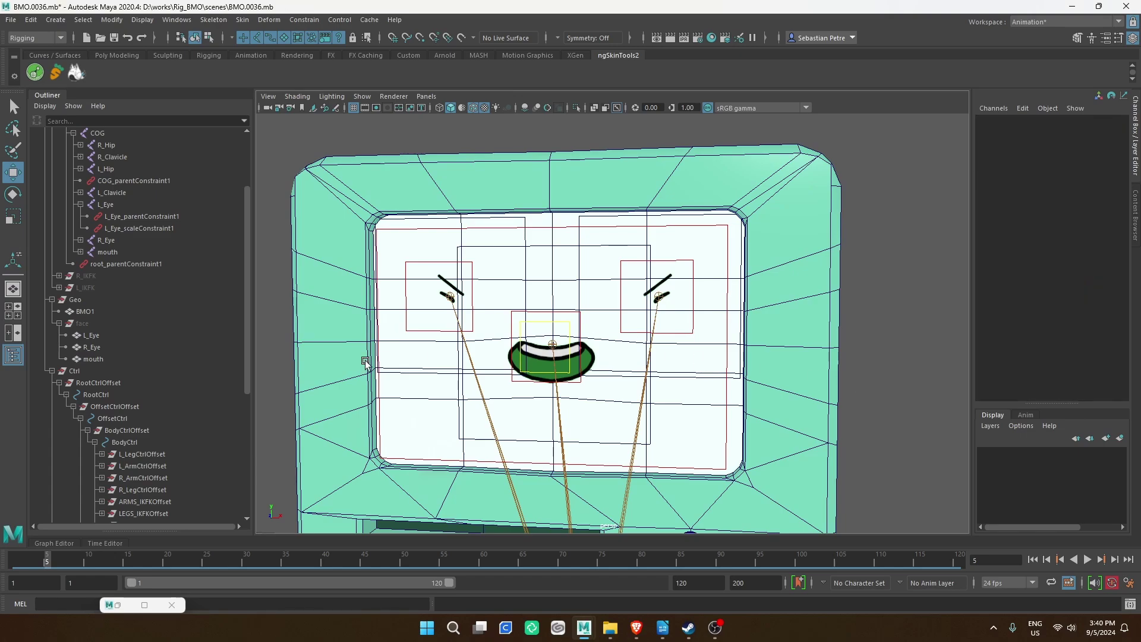
click(436, 310)
scroll(416, 318, up, 1)
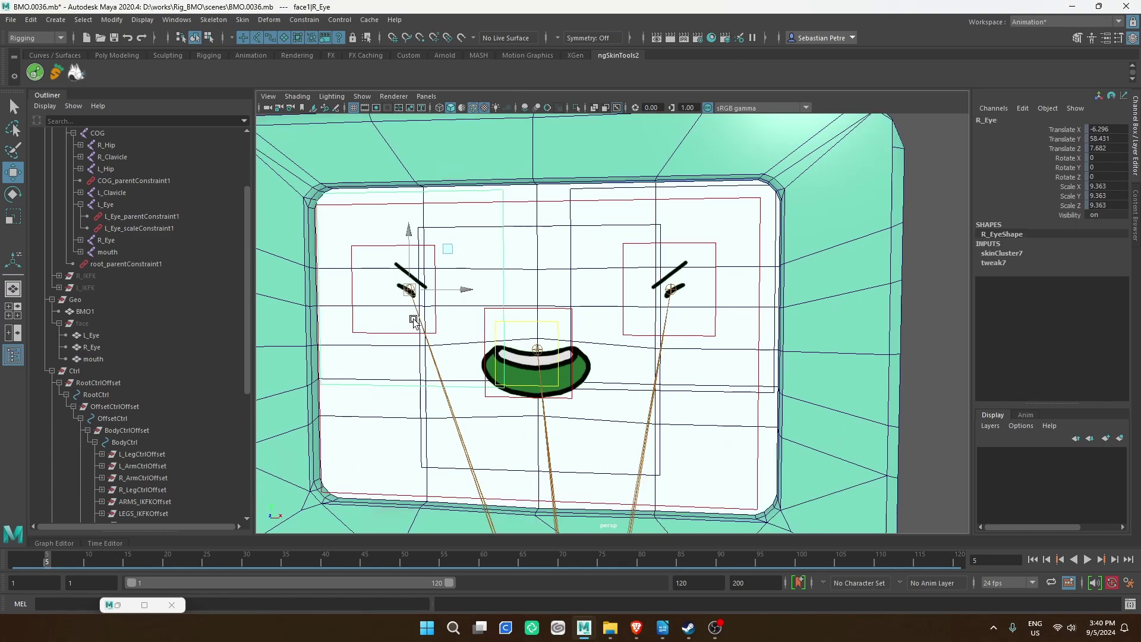
click(379, 332)
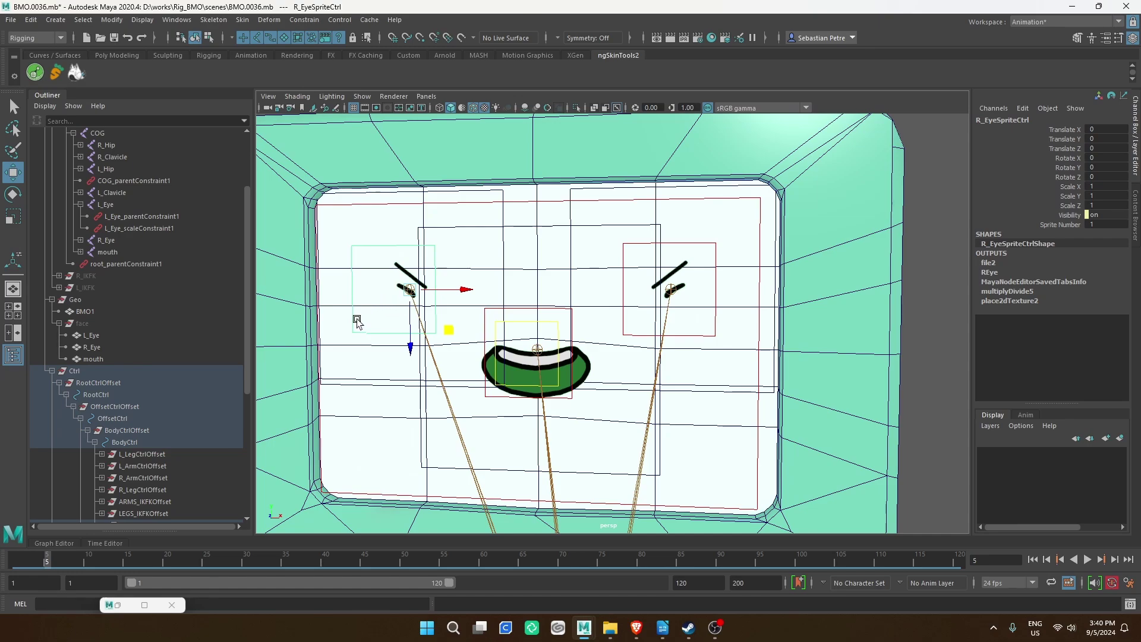
Add only the R_EyeSpriteCtrl transform node to the Node Editor graph and place it below expression10
click(117, 605)
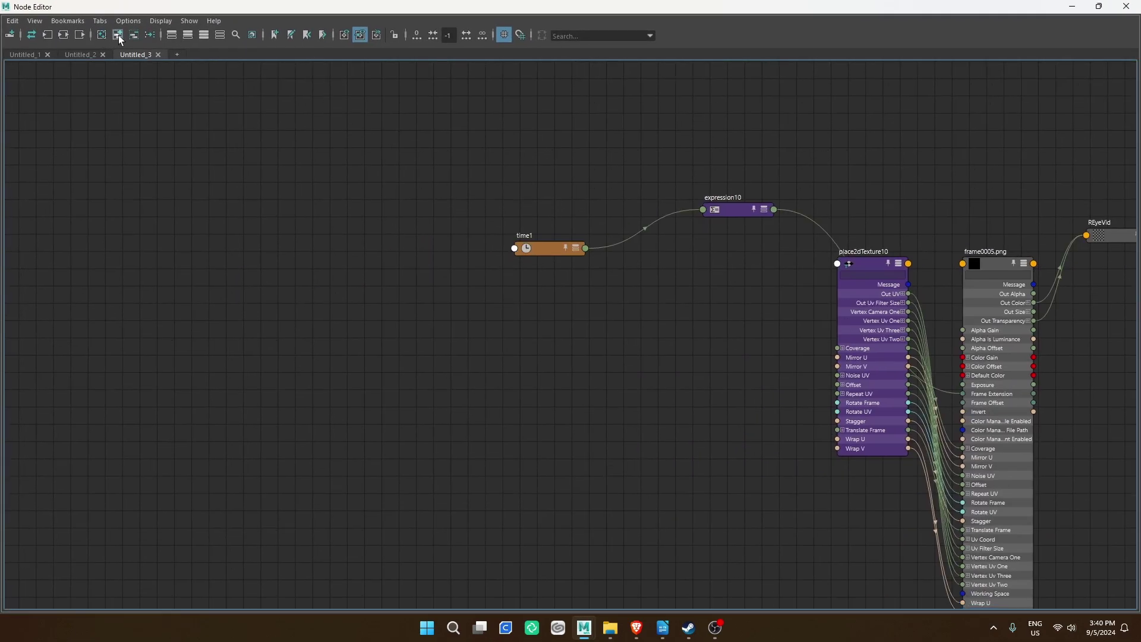
click(118, 34)
click(275, 330)
alt+middle_drag(260, 213, 293, 298)
drag(361, 300, 384, 297)
drag(318, 223, 158, 379)
click(134, 34)
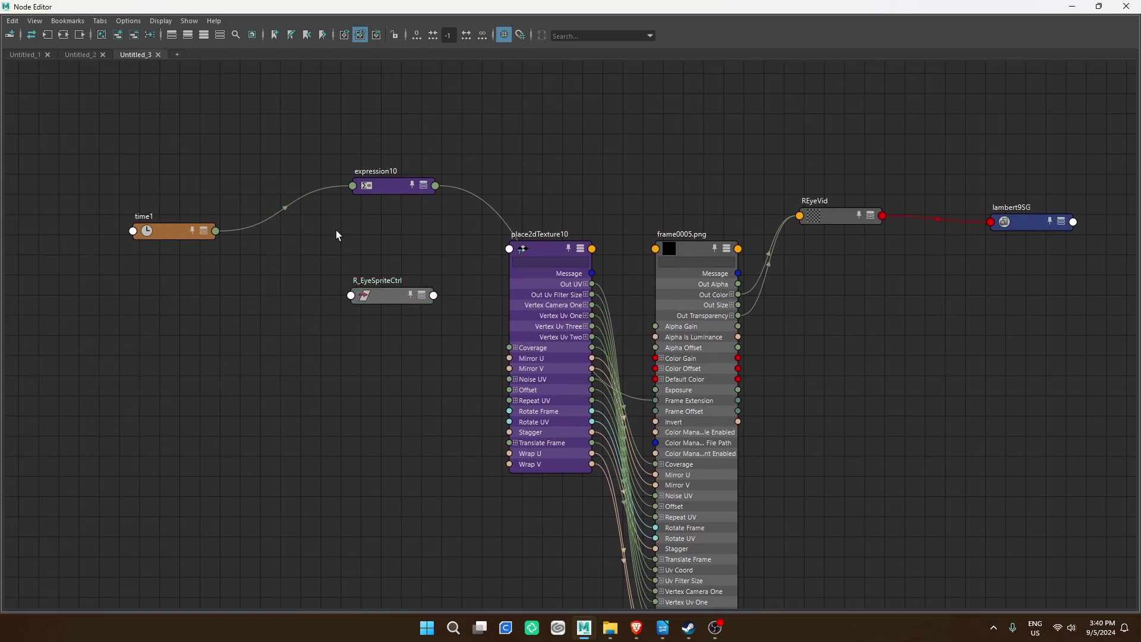
drag(382, 302, 379, 322)
Show all attributes of R_EyeSpriteCtrl and connect its Sprite Number to the Frame Extension of frame0005.png, with place2dTexture10 moved out of the way
click(204, 34)
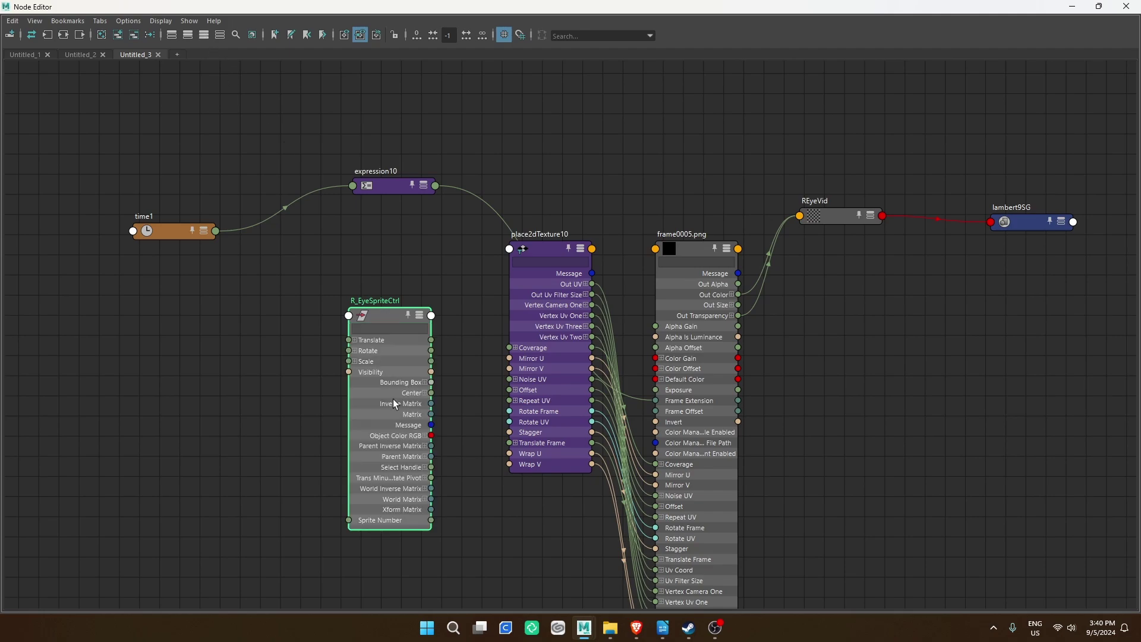
drag(542, 247, 532, 511)
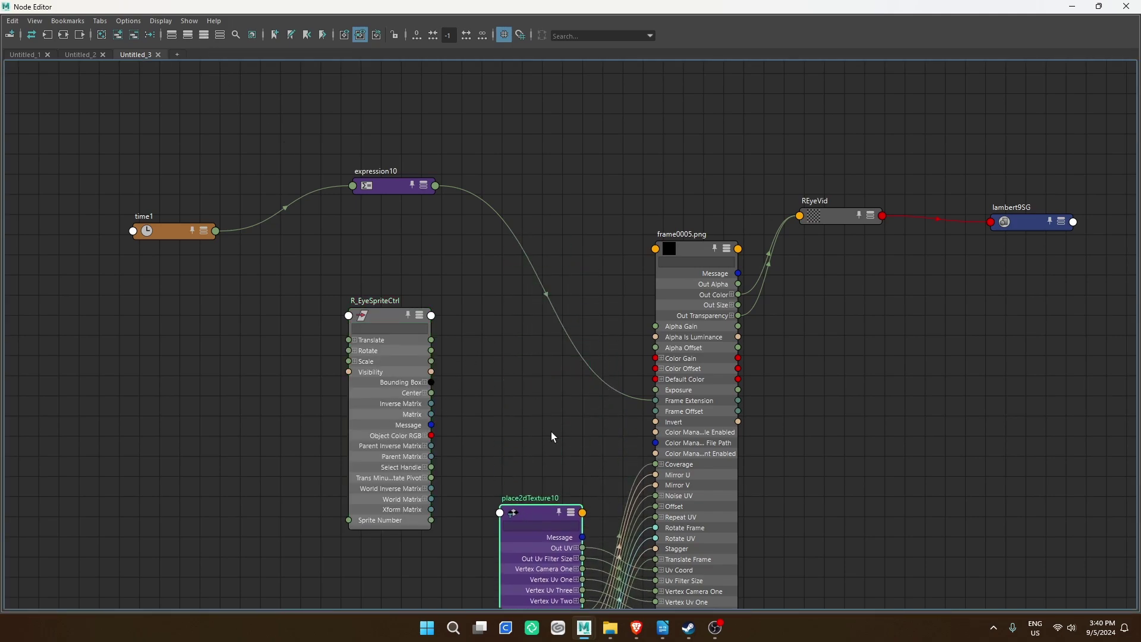
drag(431, 520, 656, 398)
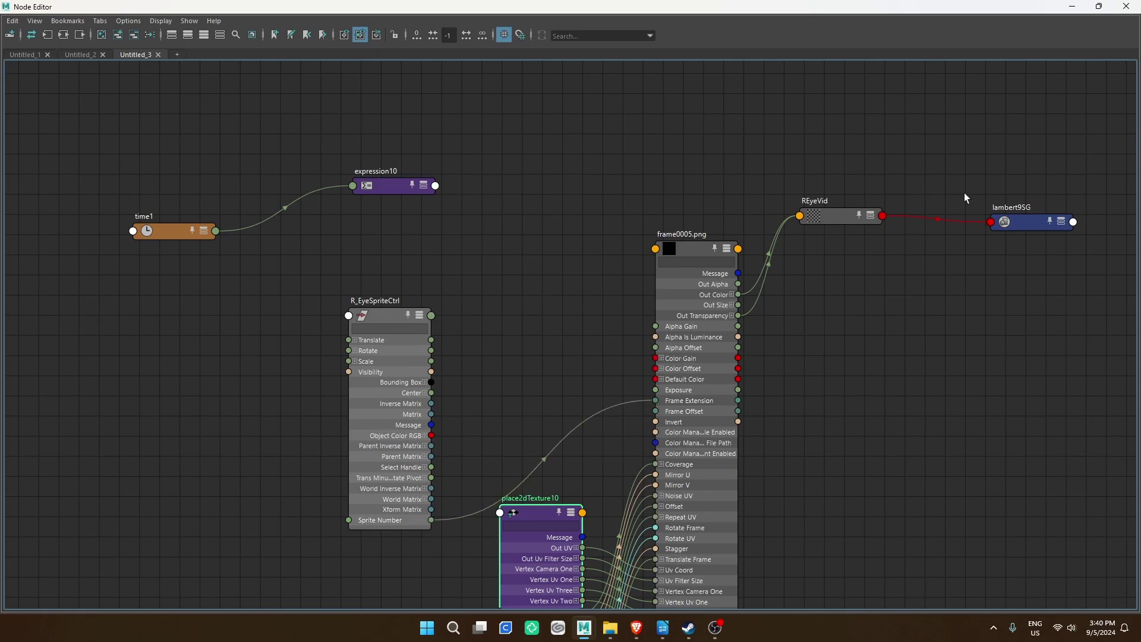
Test R_EyeSpriteCtrl in the viewport with Sprite Number values such as 2 and 13, and set it back to 1
click(1071, 6)
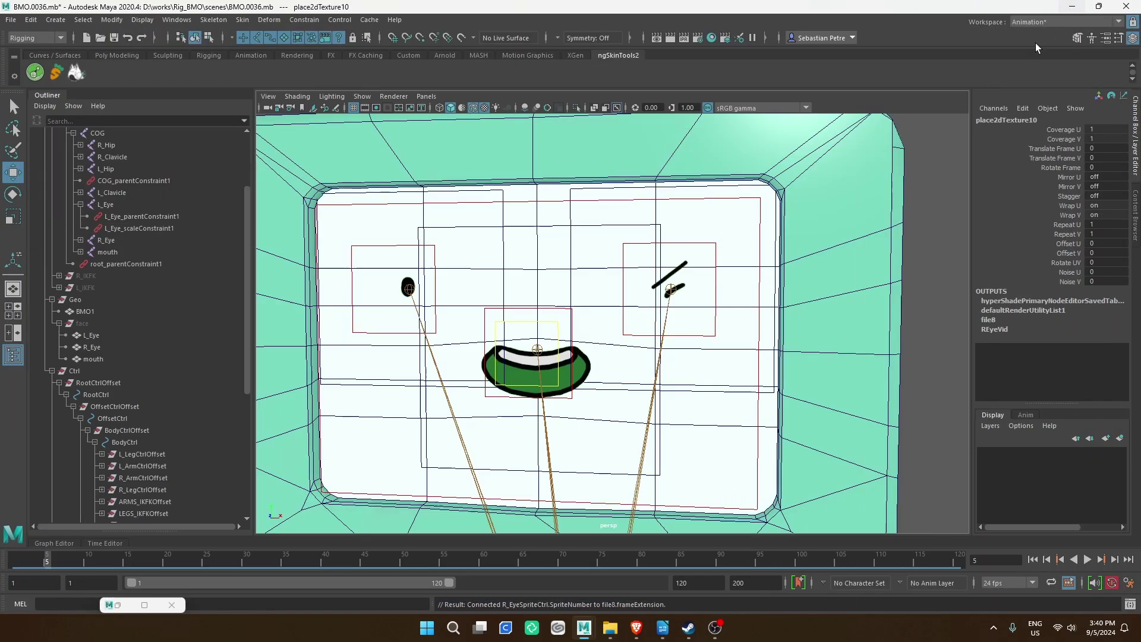
click(432, 303)
click(1108, 224)
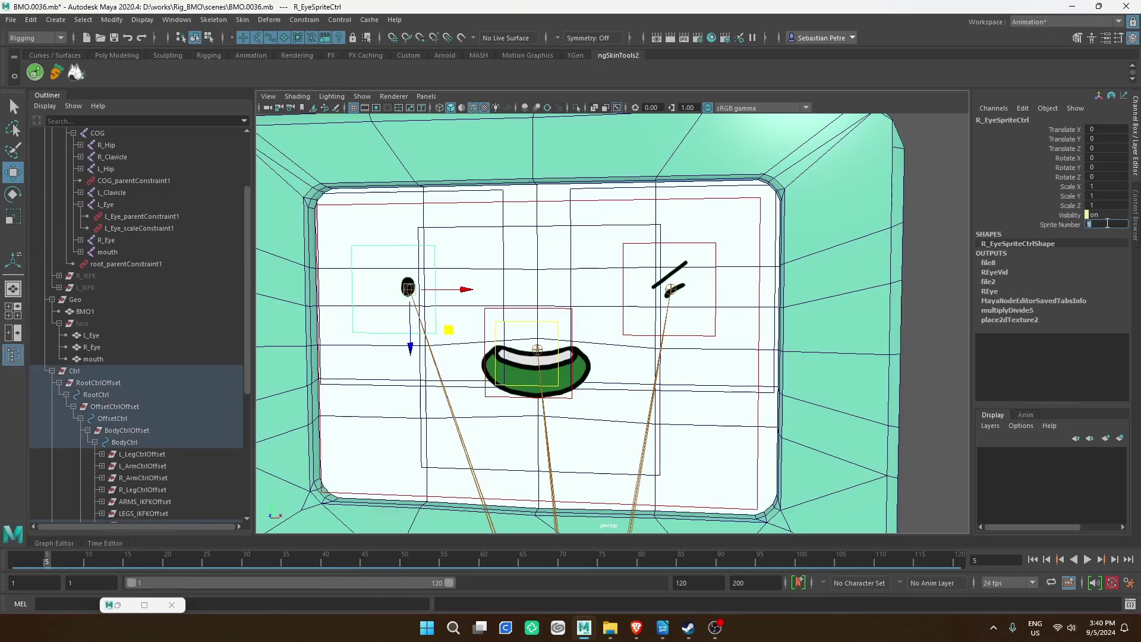
text(2)
key(Return)
click(1100, 225)
text(13)
key(Return)
click(1100, 226)
key(Return)
click(1099, 225)
text(1)
key(Return)
Hide the Main joint group so the joints no longer cover the face
key(q)
scroll(176, 379, up, 3)
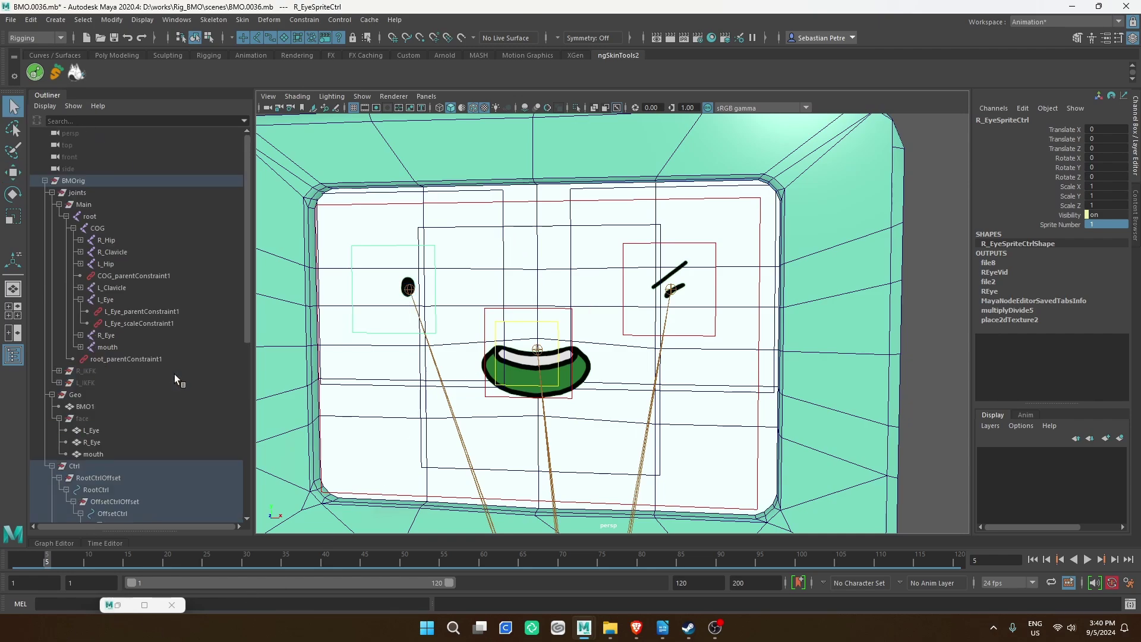
click(94, 205)
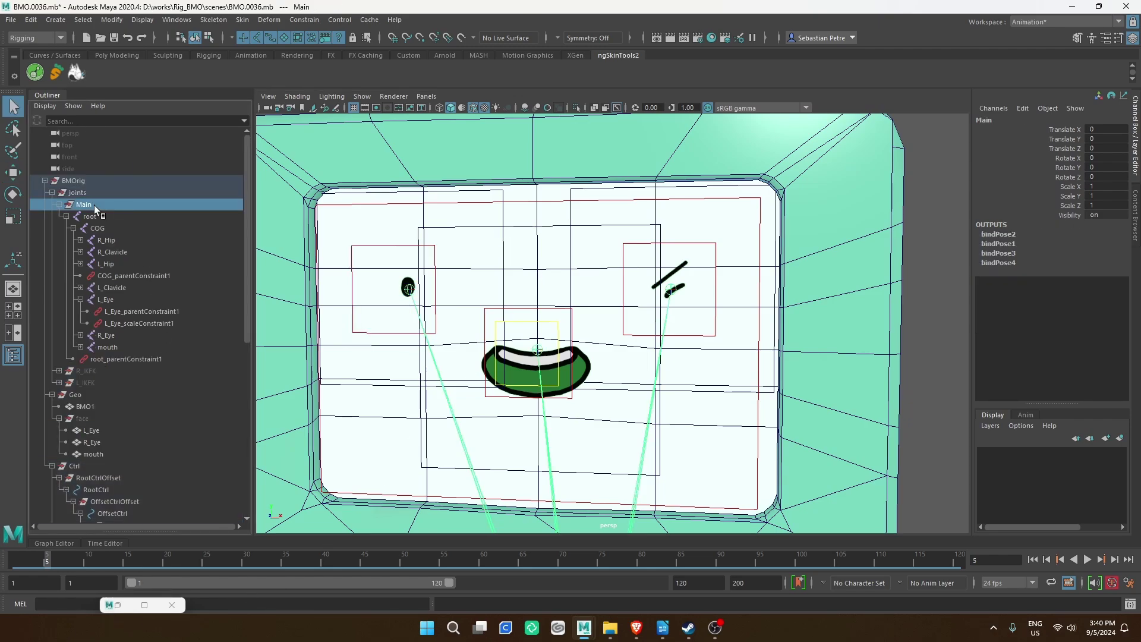
key(h)
Set R_EyeSpriteCtrl's Sprite Number to 2 and back to 1 to check the eye sprite without joints
click(435, 324)
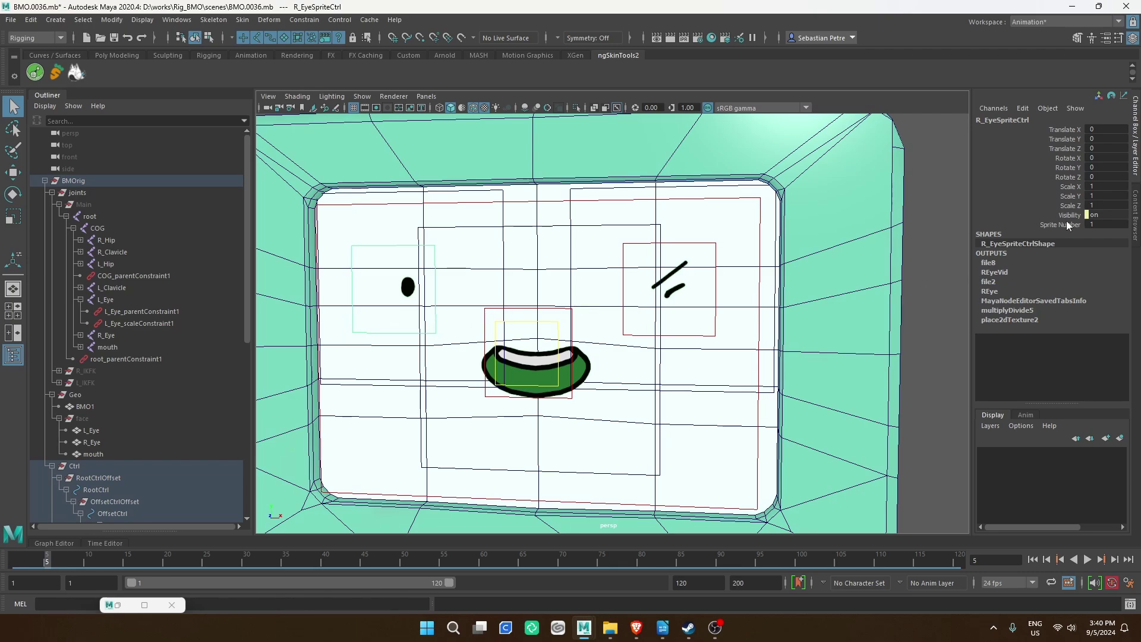
click(1112, 225)
text(2)
key(Return)
text(1)
key(Return)
Restore the Node Editor and move R_EyeSpriteCtrl left beneath time1 to make room before the texture nodes
click(111, 605)
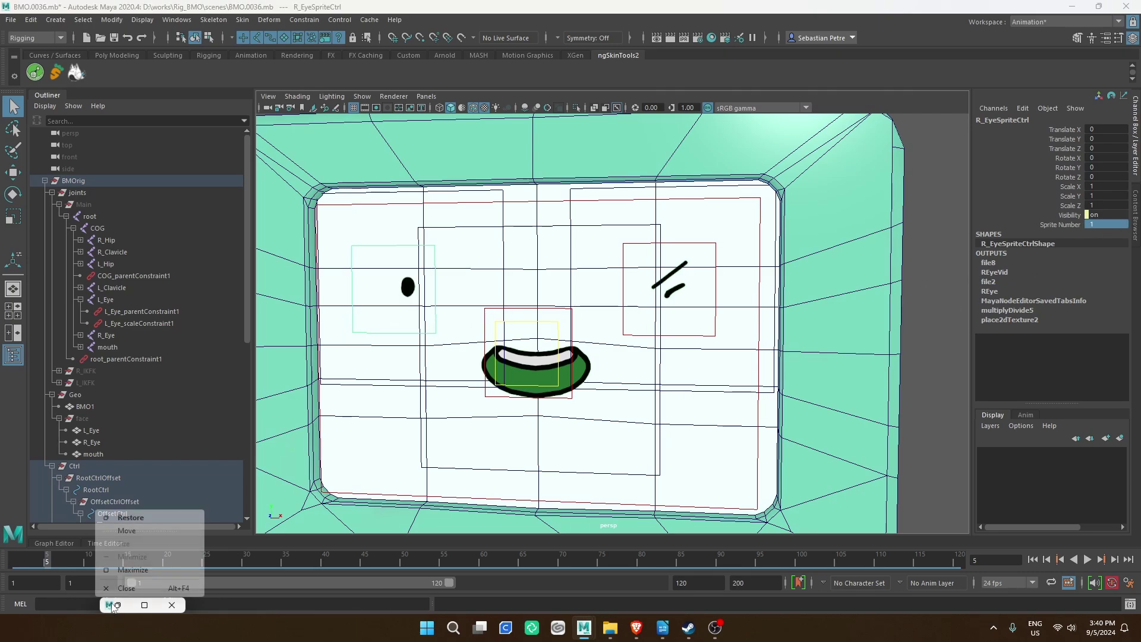
click(112, 606)
click(119, 605)
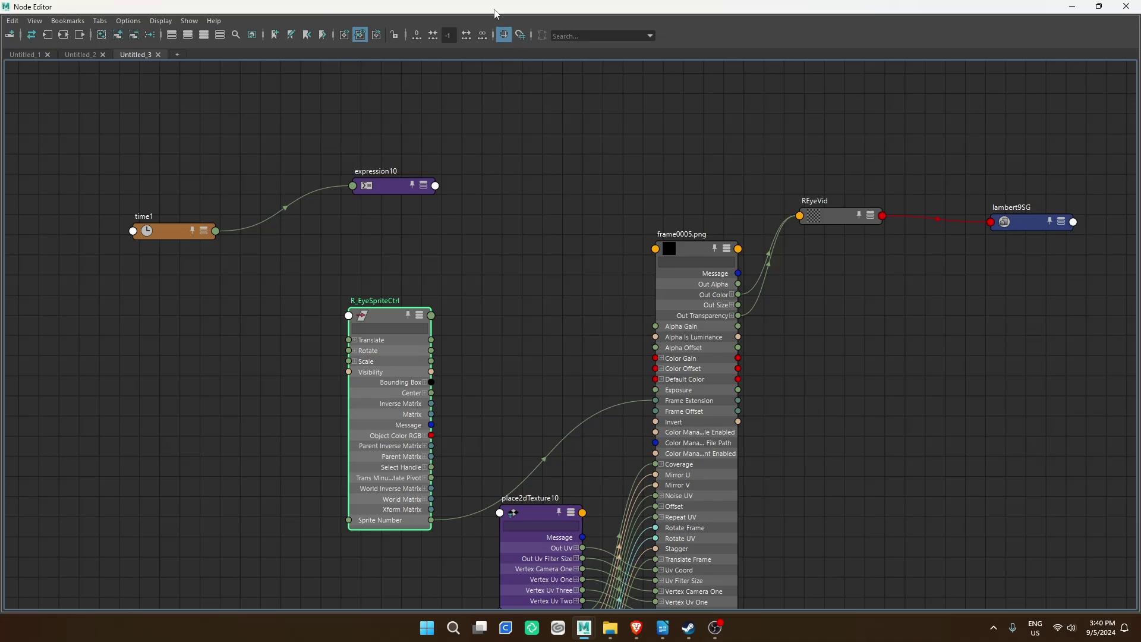
mouse_move(496, 13)
mouse_down()
mouse_move(553, 6)
mouse_move(485, 3)
mouse_up()
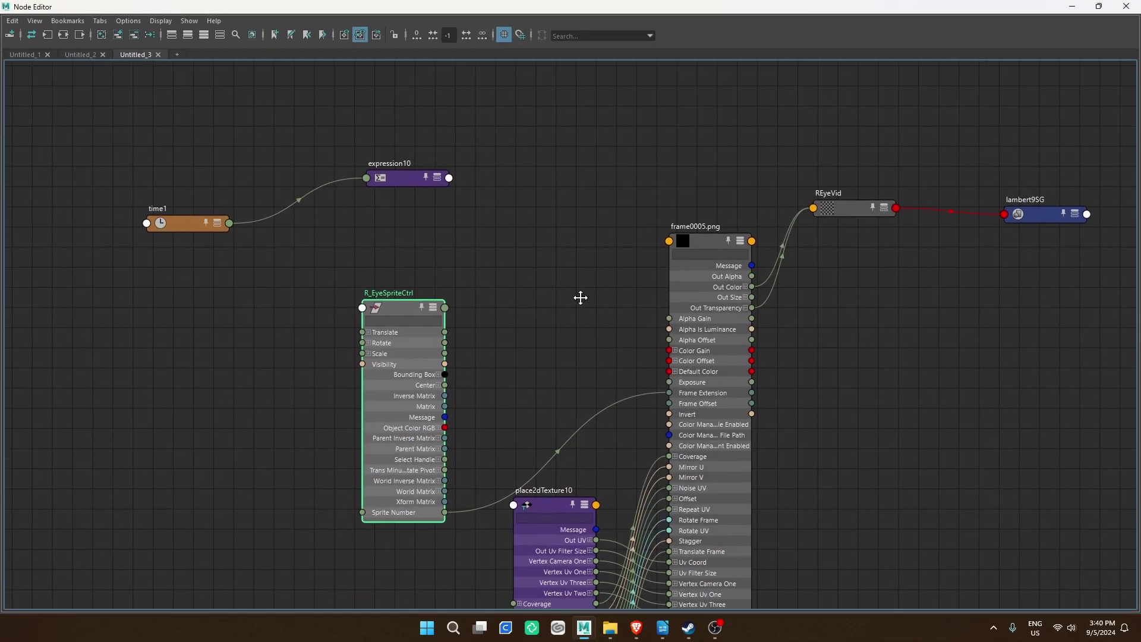
alt+middle_drag(581, 298, 703, 266)
click(599, 295)
drag(507, 277, 294, 259)
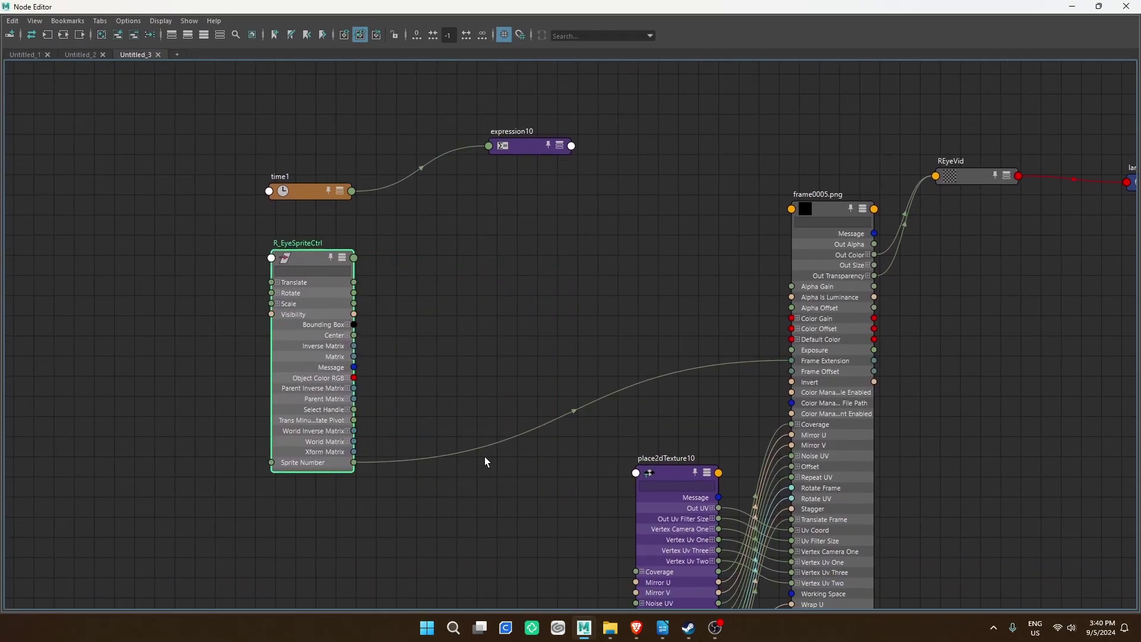
Create a multiplyDivide node and place it between R_EyeSpriteCtrl and place2dTexture10
alt+middle_drag(490, 569, 520, 427)
click(520, 427)
key(Tab)
text(mu)
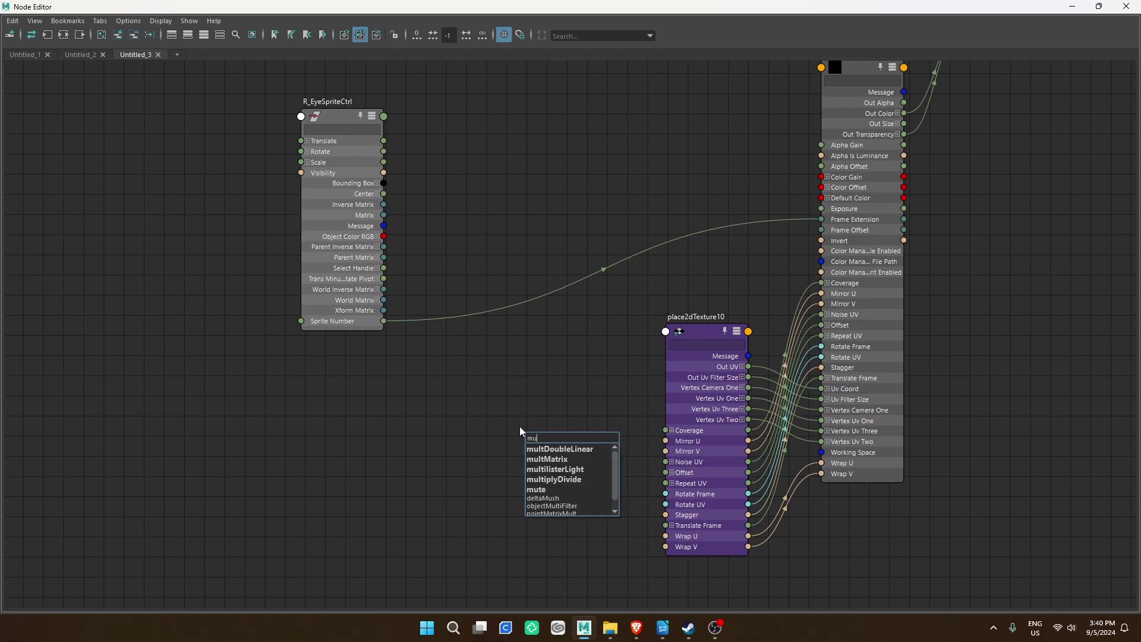
text(ltiply)
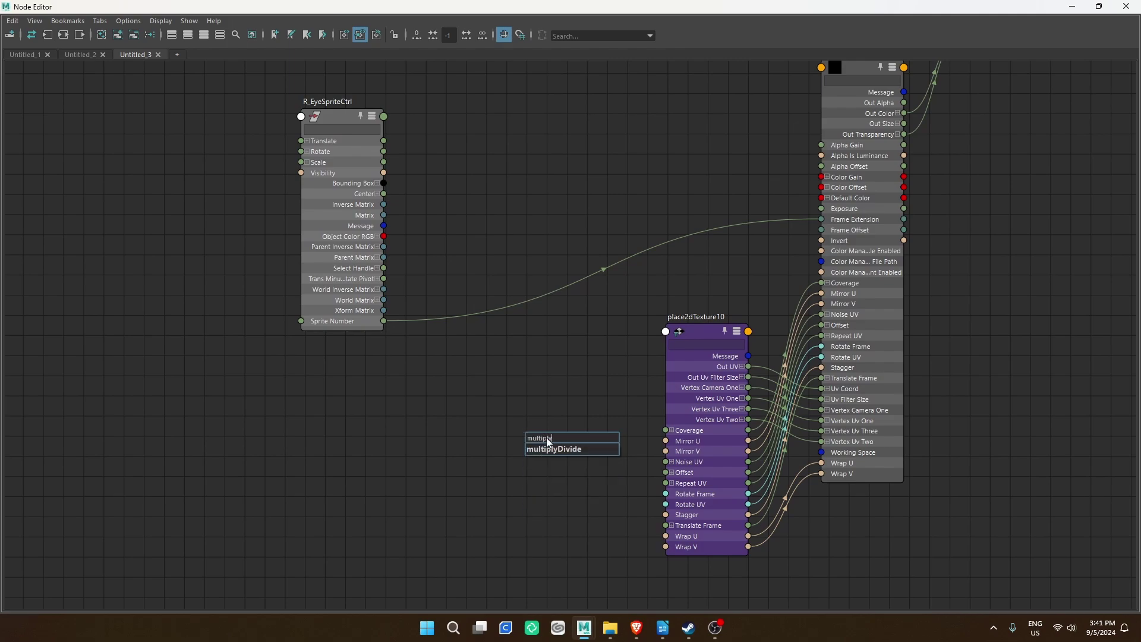
click(556, 450)
drag(555, 442, 519, 387)
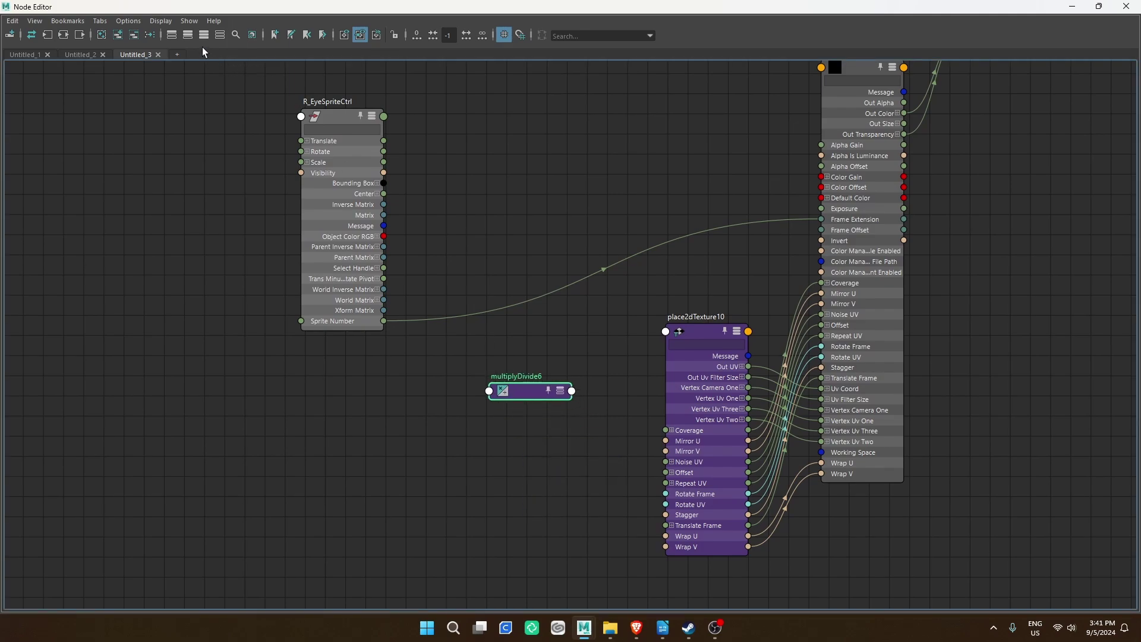
Show the multiplyDivide node's attributes, move R_EyeSpriteCtrl farther away from it, and expand Input 1 and Input 2
key(3)
drag(341, 118, 265, 188)
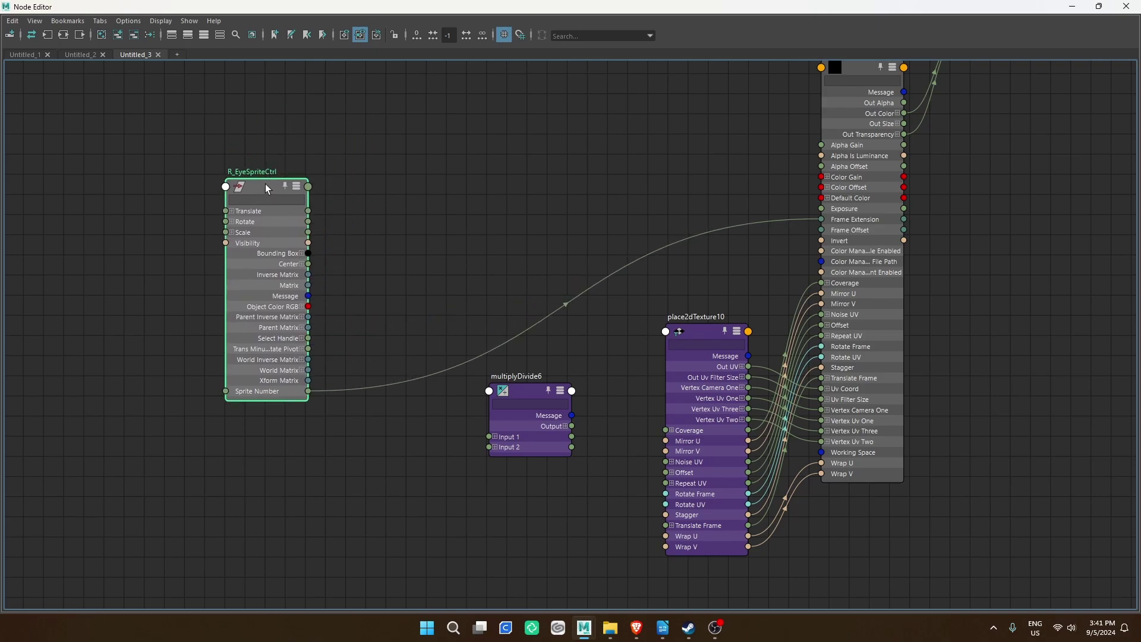
scroll(493, 439, up, 5)
click(521, 432)
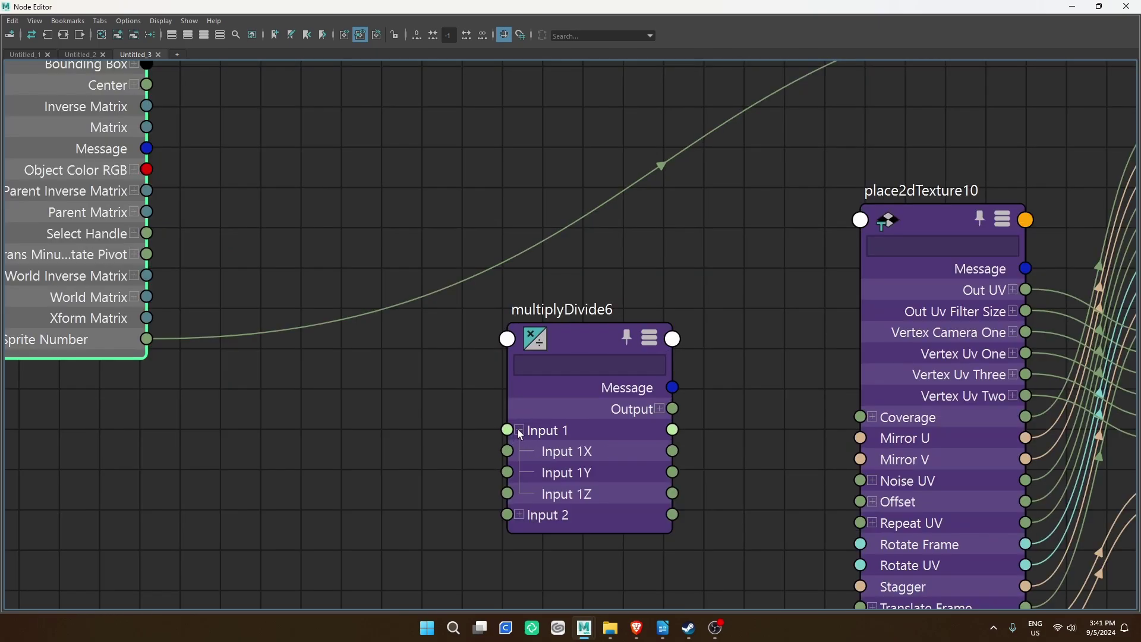
click(519, 514)
Shrink the Node Editor to a floating window and set the multiplyDivide node's Input 2X and Input 2Y to 0.1
scroll(473, 477, down, 5)
drag(772, 6, 468, 89)
scroll(431, 270, down, 3)
alt+middle_drag(431, 270, 305, 244)
scroll(404, 268, down, 3)
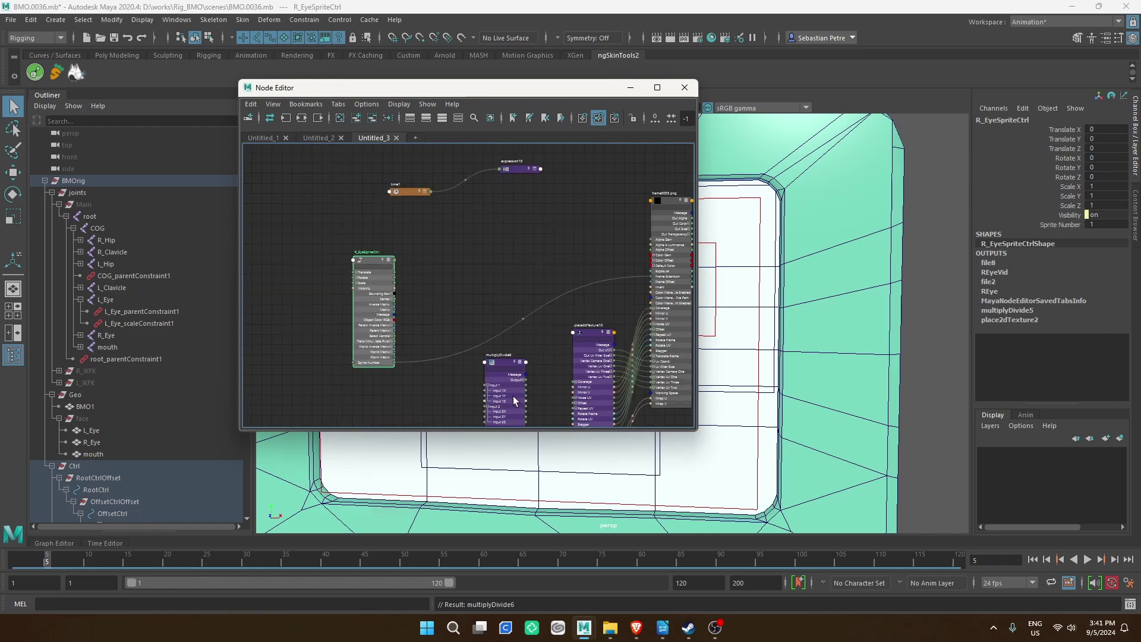
click(504, 364)
double_click(1104, 158)
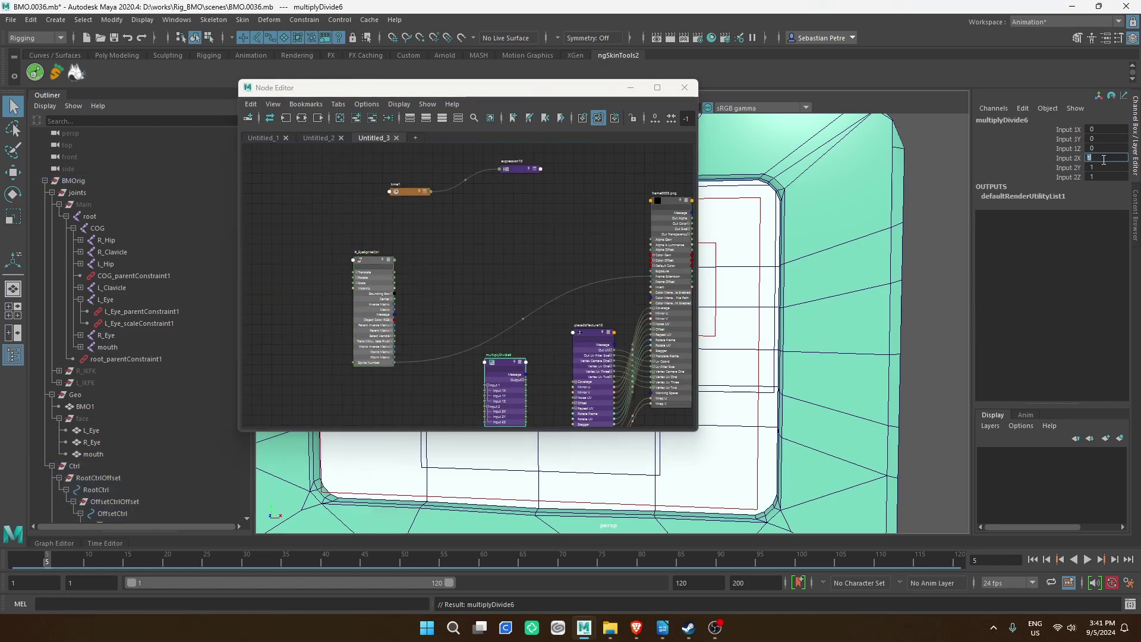
text(0.1)
key(Return)
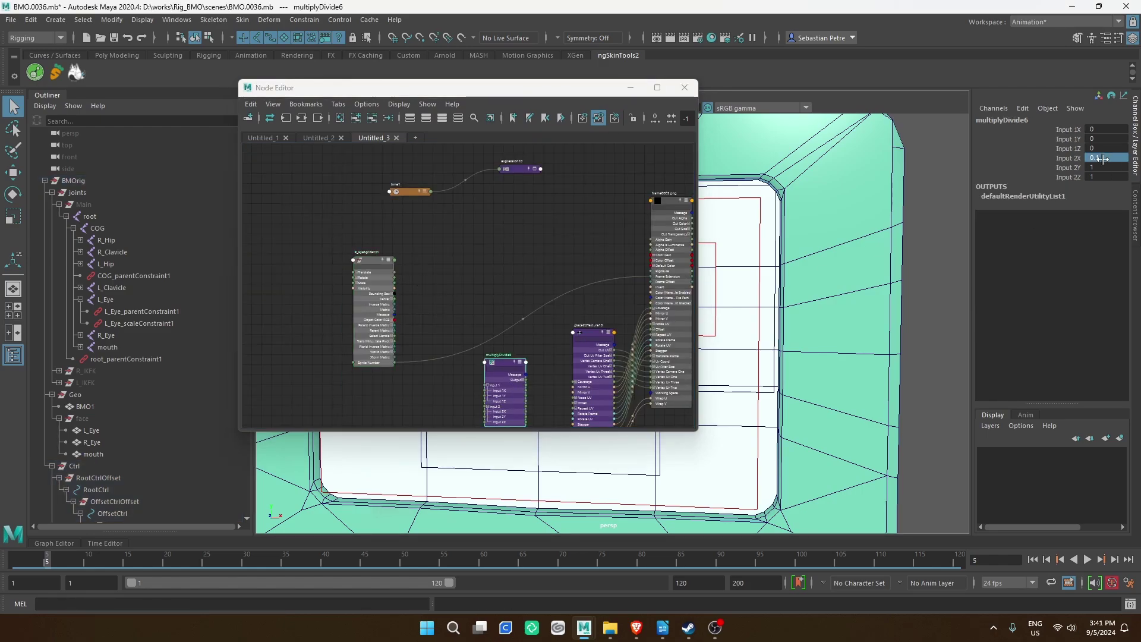
double_click(1104, 167)
text(0.1)
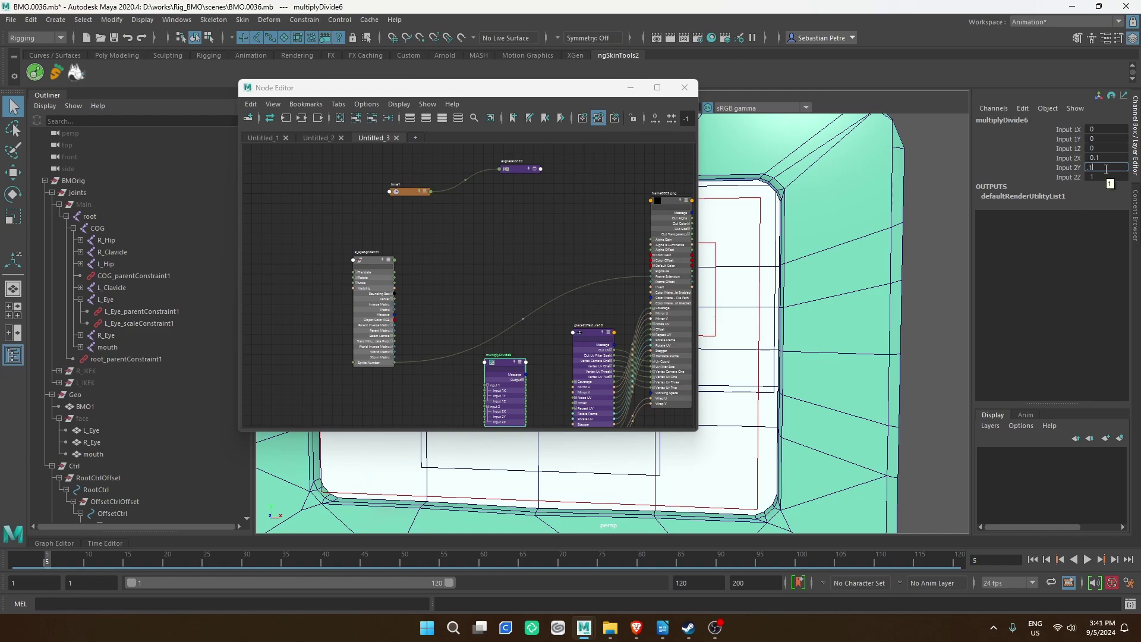
key(Return)
Connect R_EyeSpriteCtrl's Translate X and Translate Y to the multiplyDivide node's Input 1X and Input 1Y
click(657, 88)
scroll(415, 376, up, 5)
scroll(480, 341, down, 3)
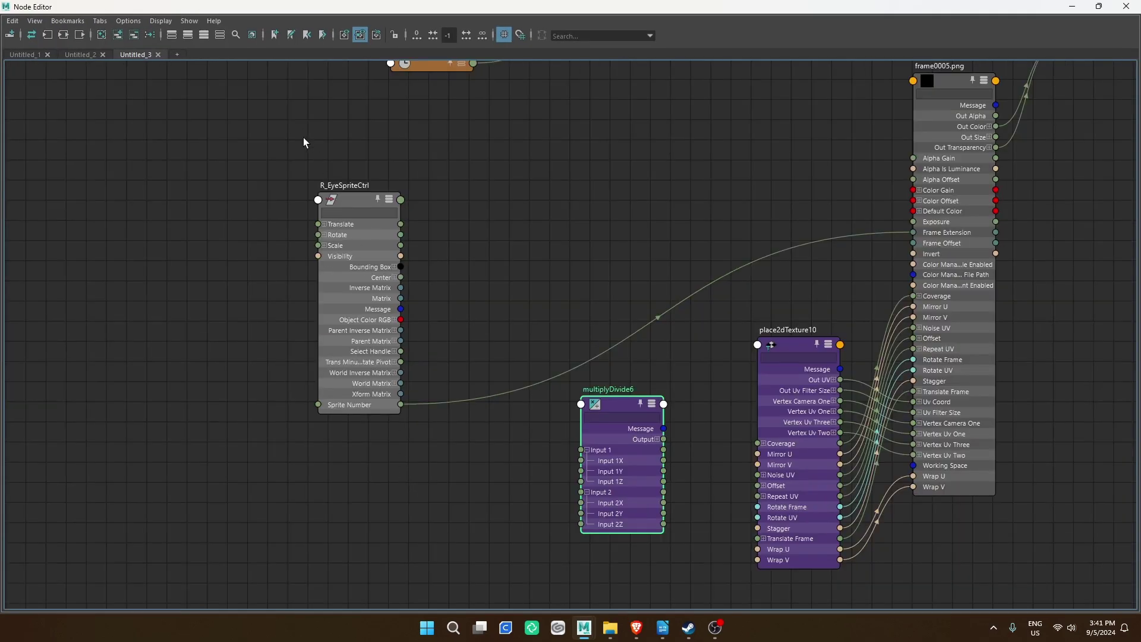
scroll(330, 219, up, 2)
click(326, 219)
middle_drag(603, 493, 479, 393)
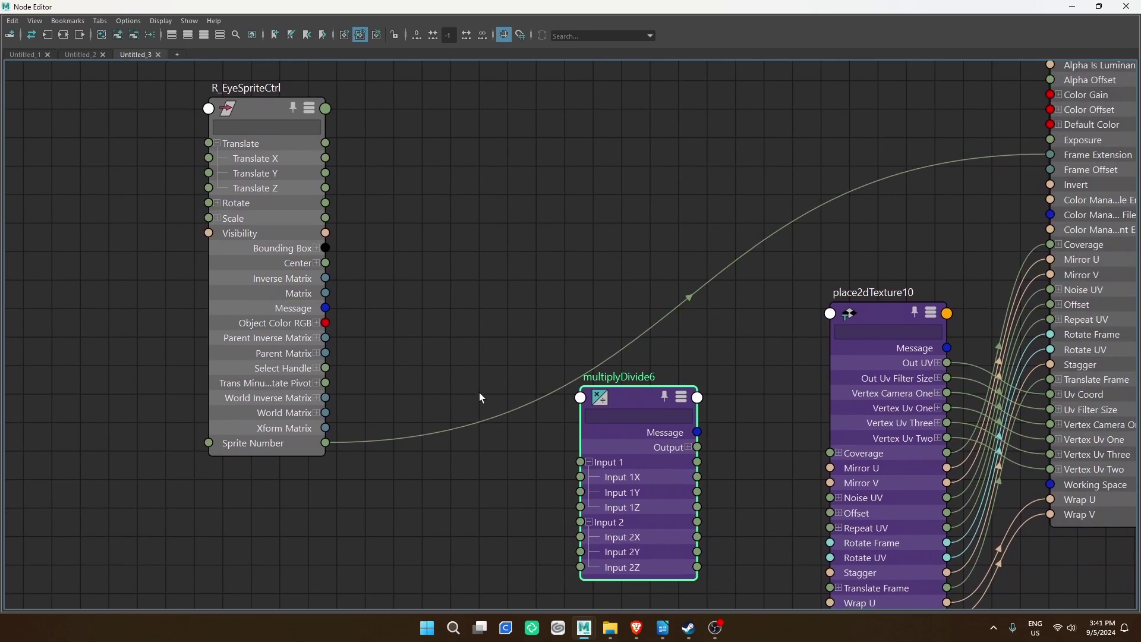
drag(326, 158, 581, 478)
drag(326, 173, 581, 492)
Connect the multiplyDivide node's Output X and Output Y to place2dTexture10's Offset U and Offset V
middle_drag(721, 413, 605, 365)
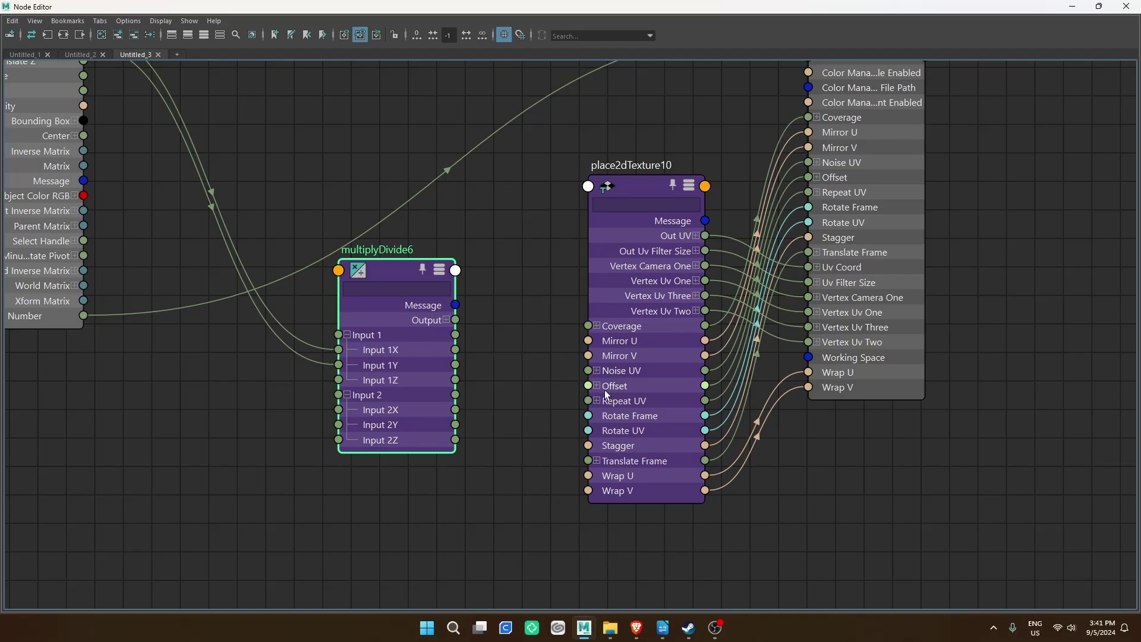
click(597, 386)
scroll(575, 404, up, 2)
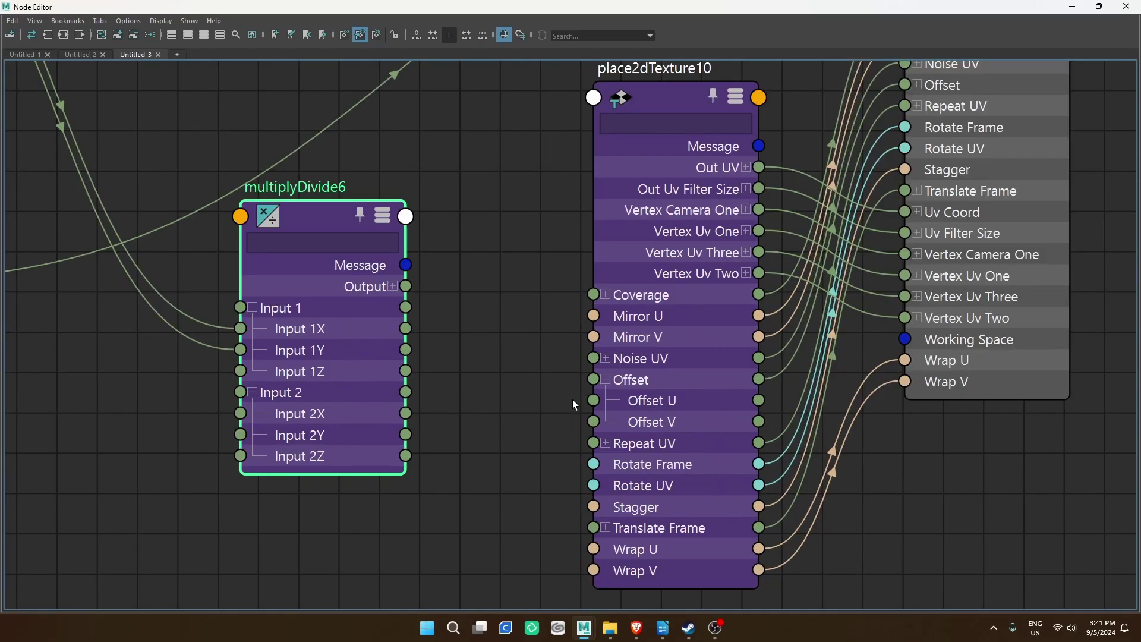
click(393, 287)
drag(446, 331, 594, 401)
drag(411, 331, 594, 422)
Test the offset connections by moving R_EyeSpriteCtrl vertically and horizontally in the viewport, undoing each move
click(1071, 8)
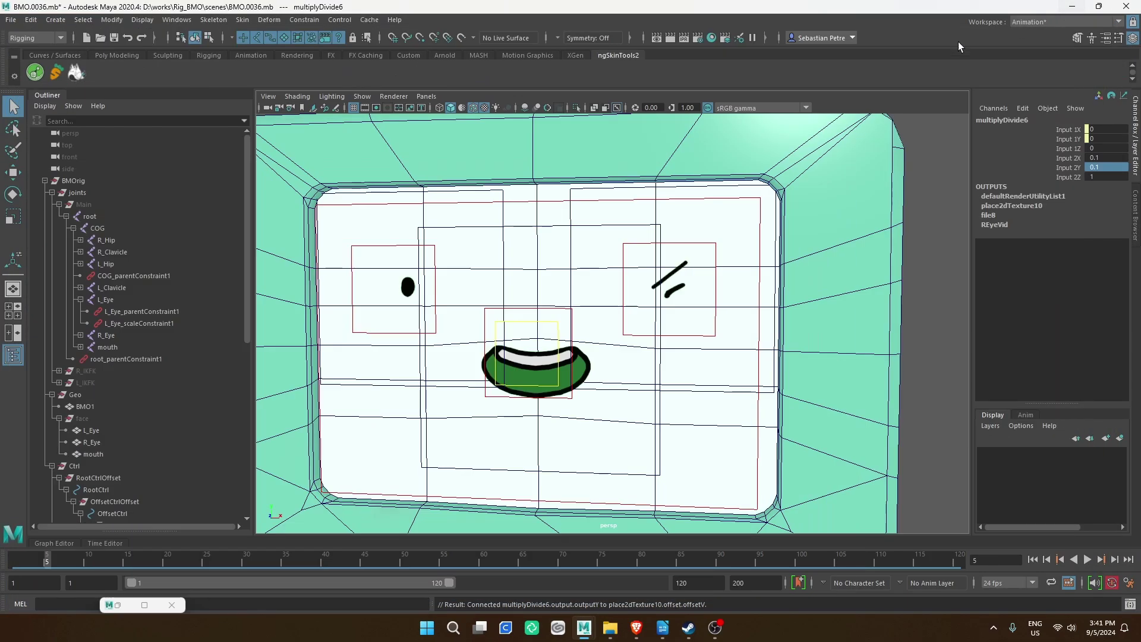
click(434, 326)
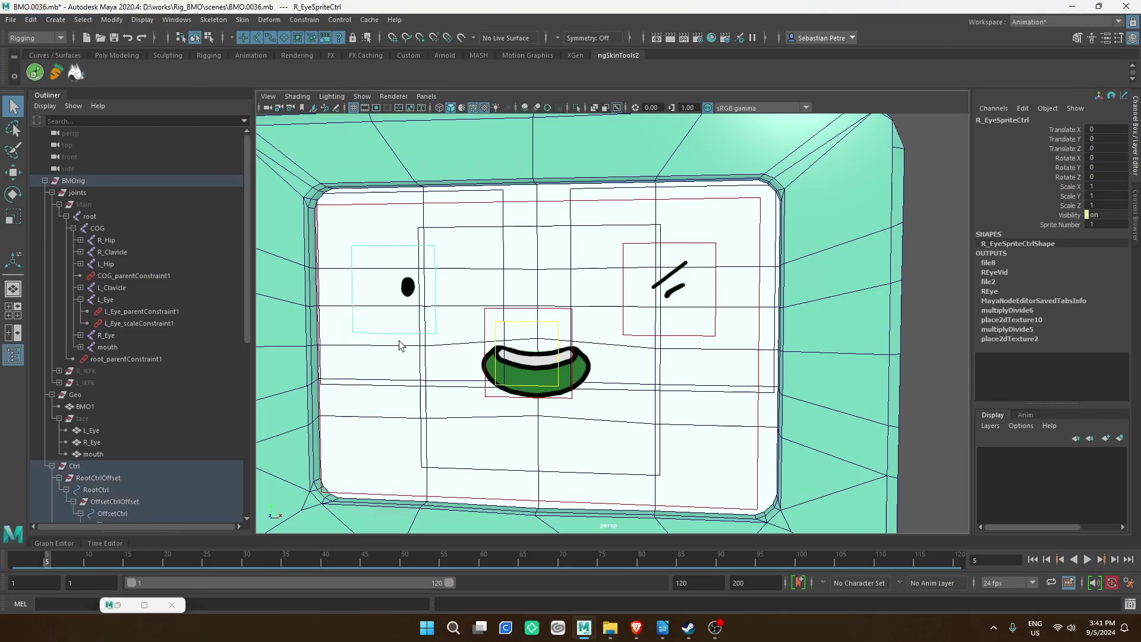
key(w)
mouse_move(410, 346)
mouse_down()
mouse_move(412, 368)
mouse_move(419, 328)
mouse_up()
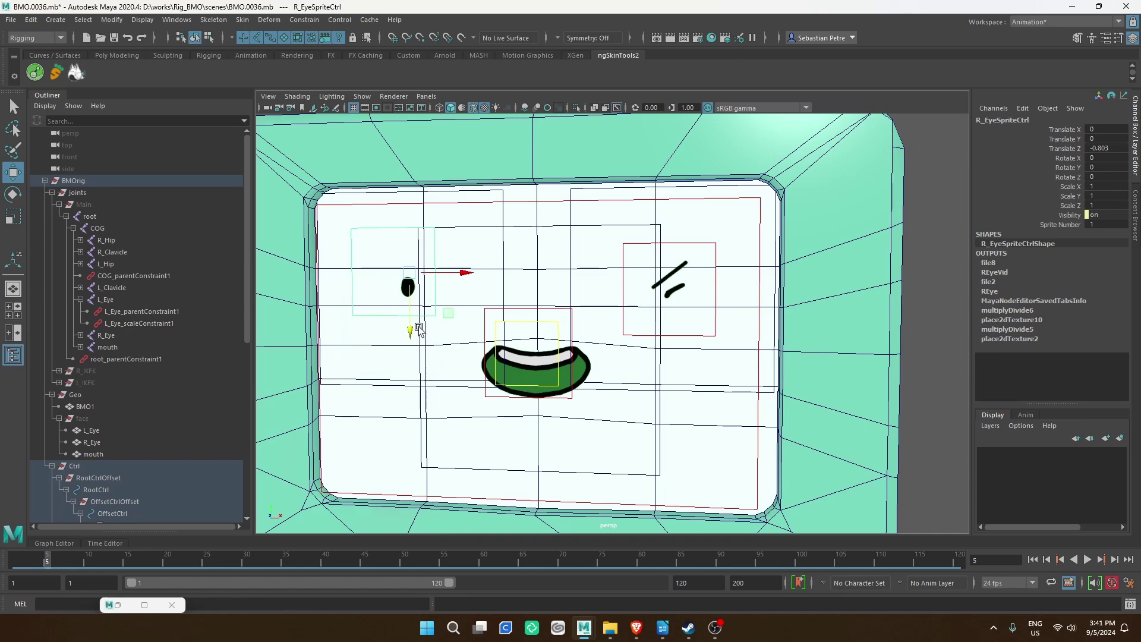
key(ctrl+z)
drag(451, 291, 475, 290)
key(ctrl+z)
mouse_move(412, 332)
mouse_down()
mouse_move(414, 353)
mouse_move(407, 316)
mouse_up()
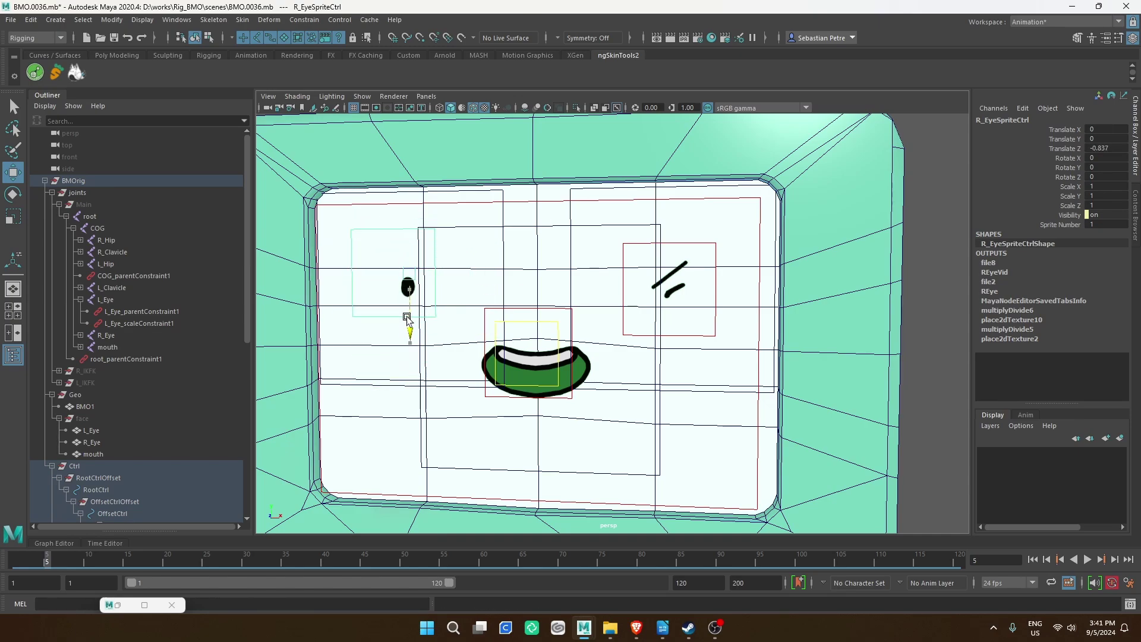
key(ctrl+z)
Replace the Input 1Y connection on the multiplyDivide node with R_EyeSpriteCtrl's Translate Z
click(117, 605)
alt+middle_drag(141, 435, 588, 441)
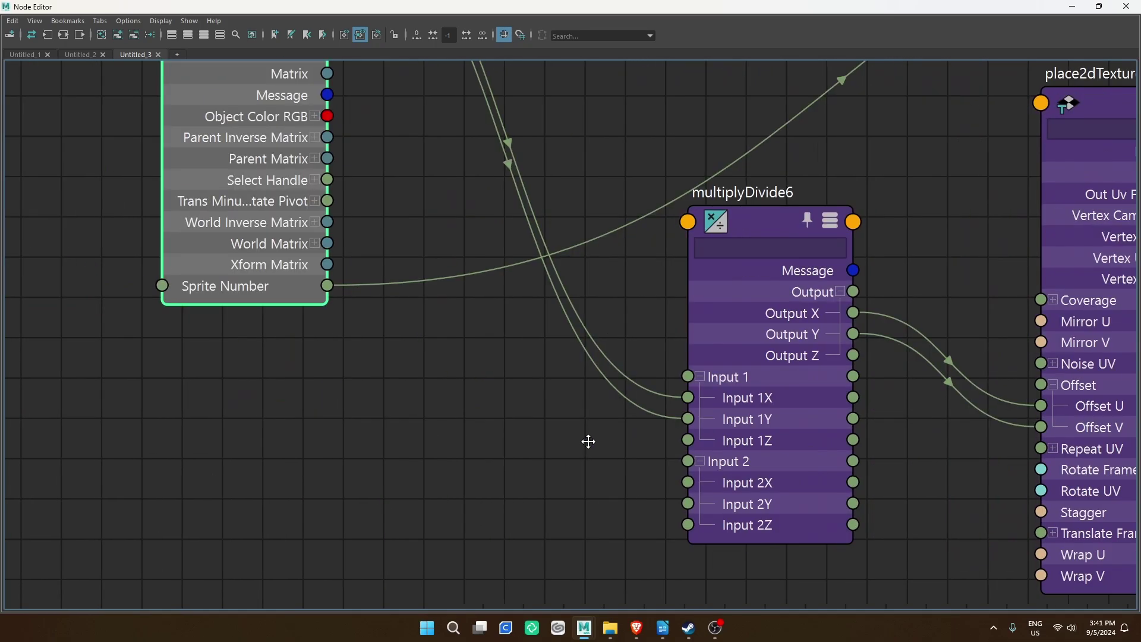
scroll(536, 451, down, 4)
scroll(443, 392, up, 2)
alt+middle_drag(439, 212, 443, 338)
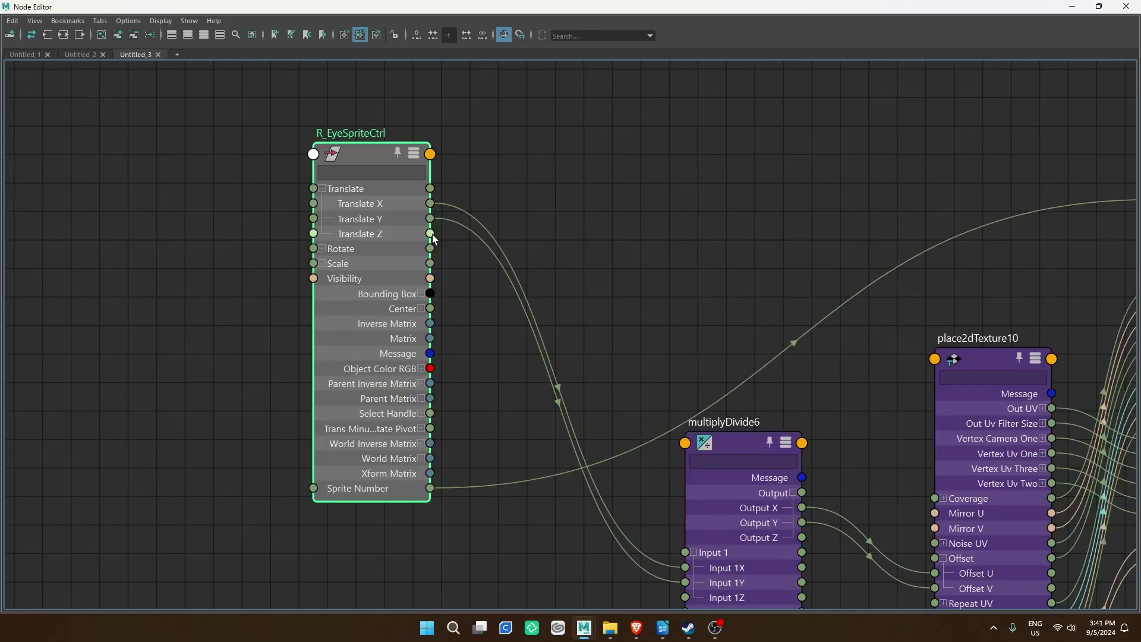
drag(430, 234, 685, 583)
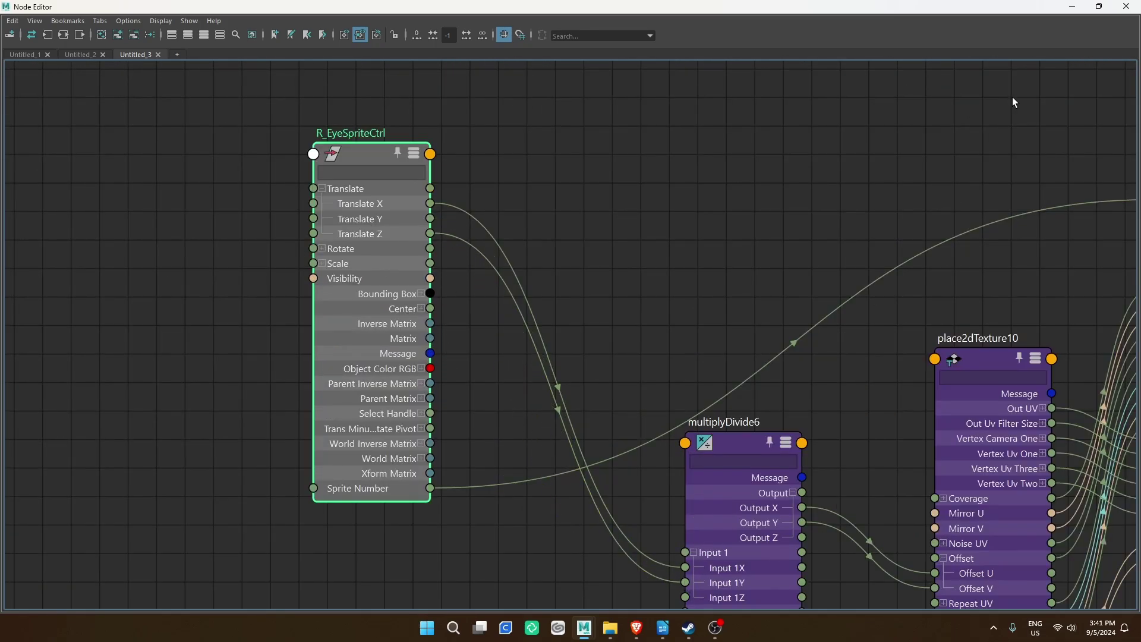
Move R_EyeSpriteCtrl along Z and X to check which way the eye travels, undoing each move
click(1073, 6)
drag(411, 348, 412, 369)
key(ctrl+z)
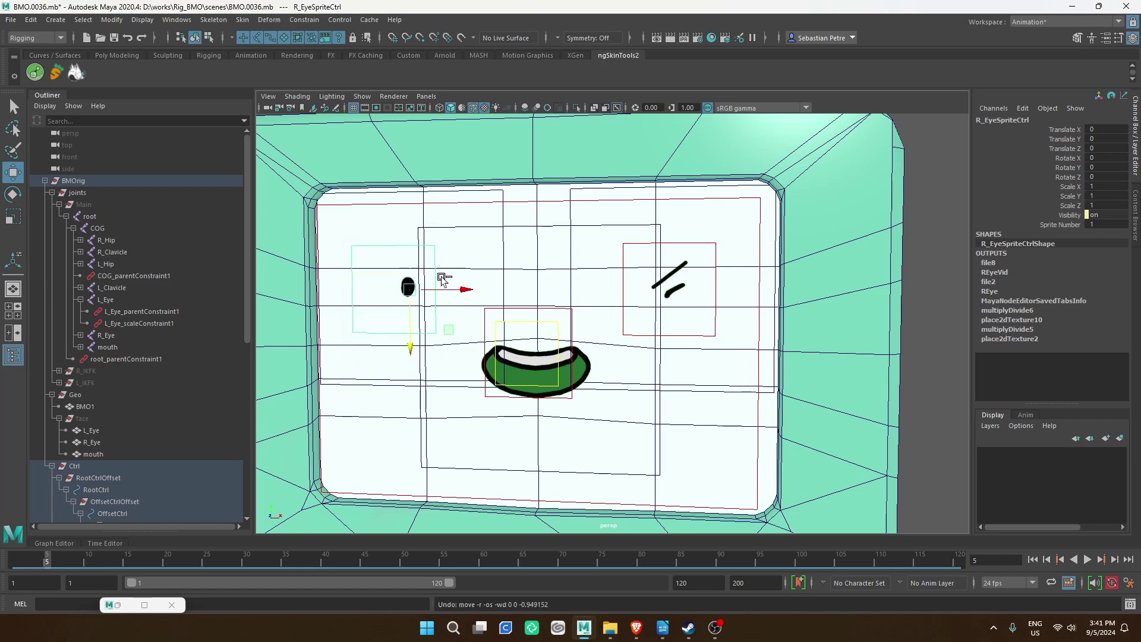
drag(443, 289, 499, 294)
key(ctrl+z)
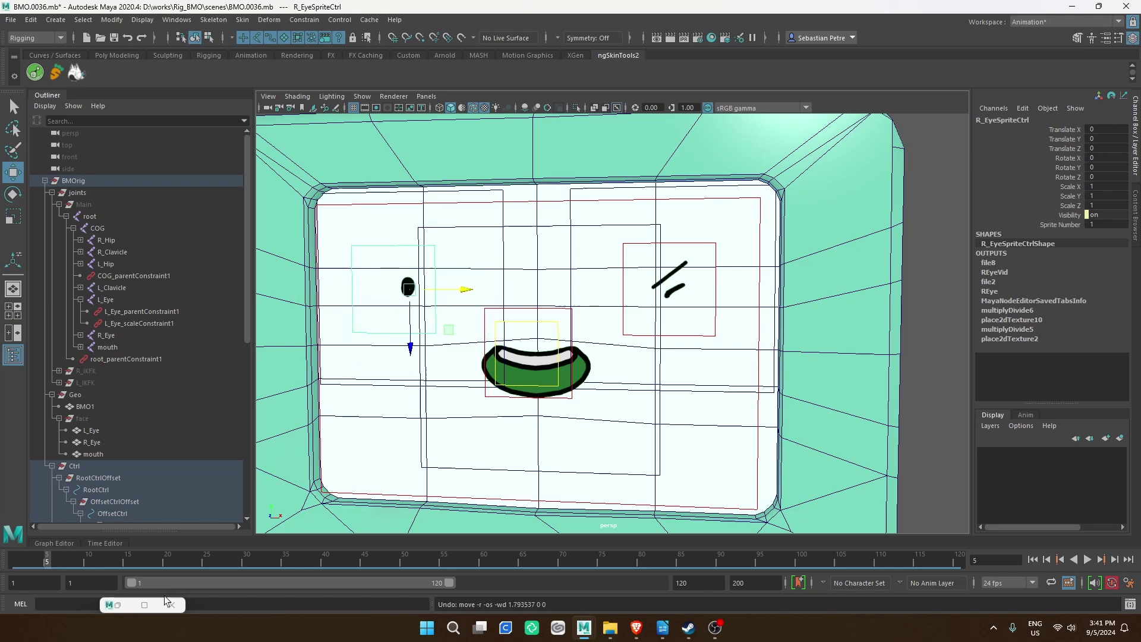
Set the multiplyDivide node's Input 2X to -0.1 to reverse the horizontal offset
click(118, 607)
click(625, 365)
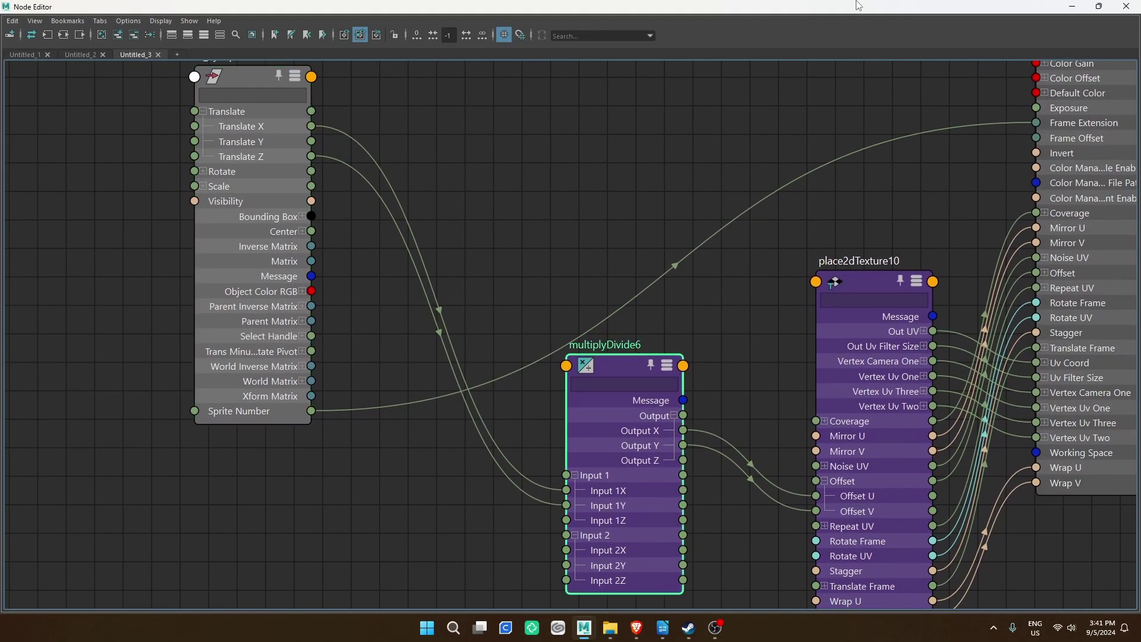
drag(854, 6, 599, 82)
double_click(1104, 157)
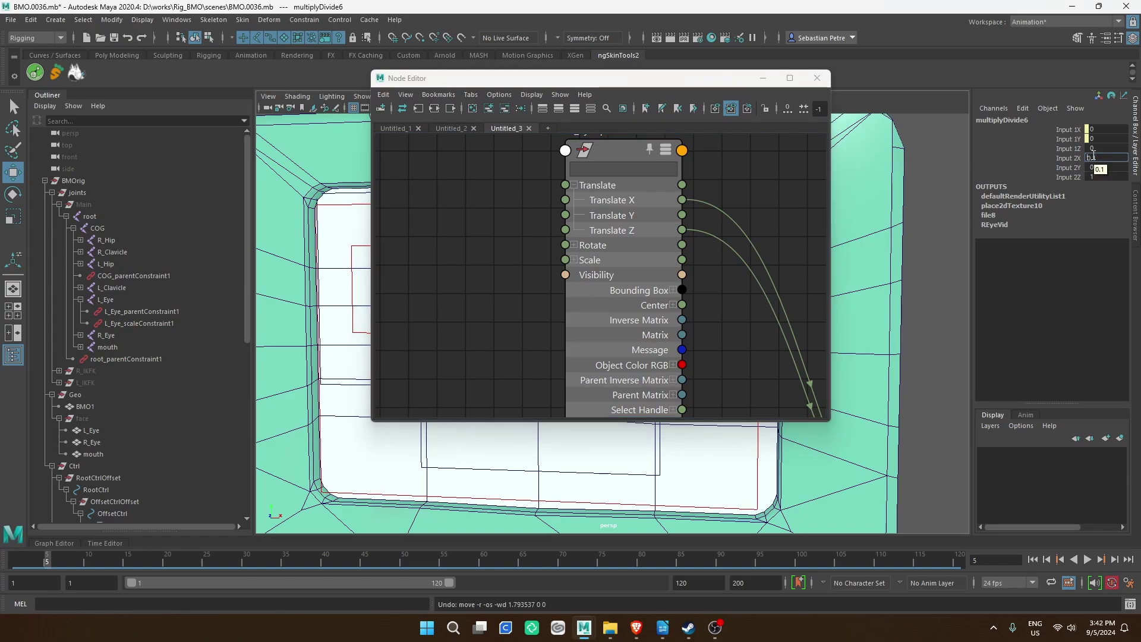
text(-0.1)
key(Return)
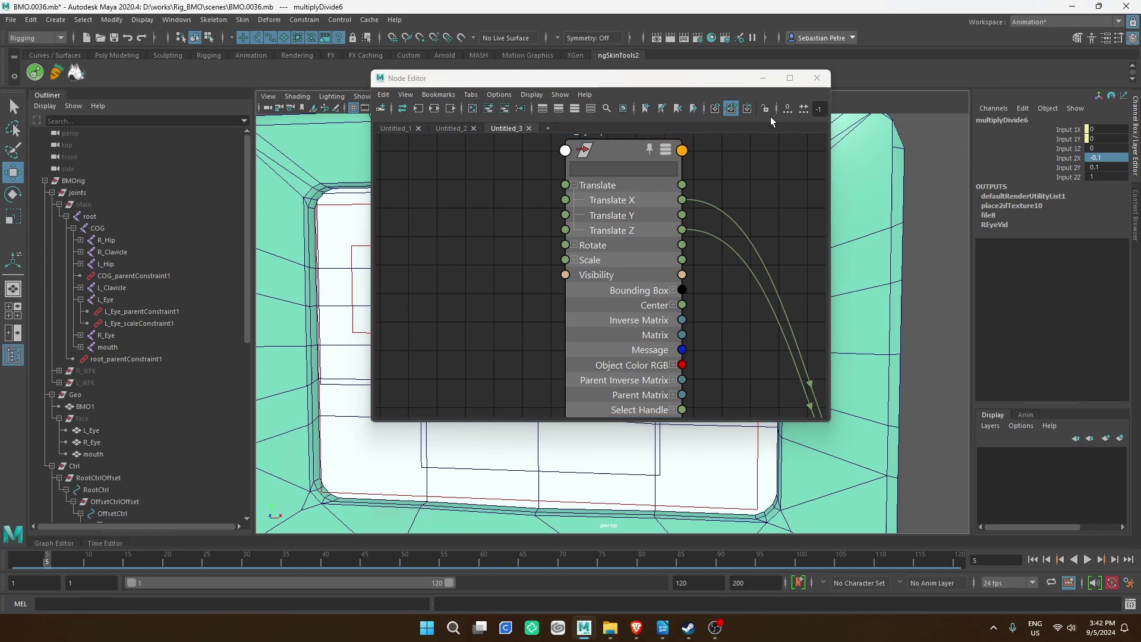
Move R_EyeSpriteCtrl diagonally over the face to check the corrected offset, and undo the move
click(763, 78)
click(448, 334)
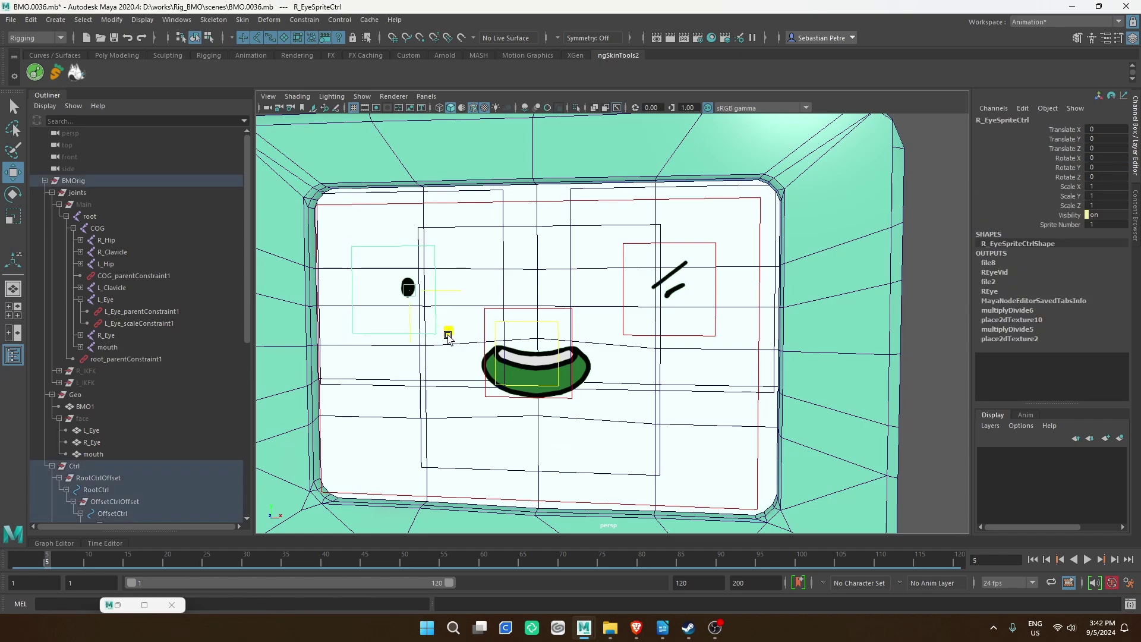
drag(448, 336, 438, 314)
key(ctrl+z)
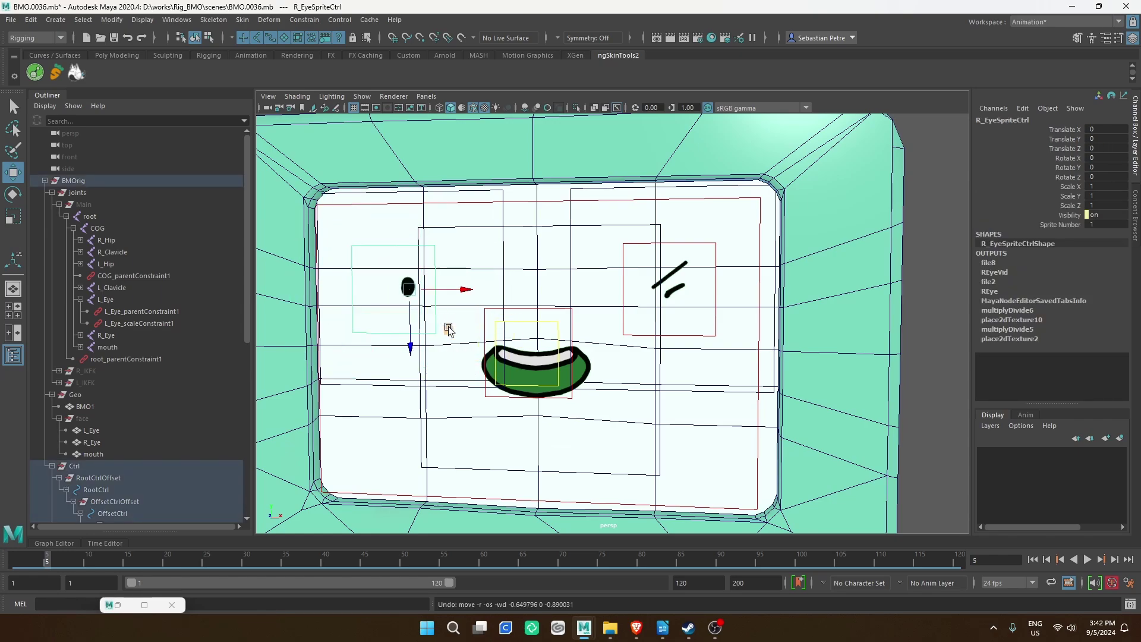
Turn off the wireframe overlay on the shaded model, move R_EyeSpriteCtrl around again as a test, and undo the moves
click(450, 110)
click(450, 109)
middle_drag(443, 324, 487, 336)
key(ctrl+z)
key(ctrl+z)
key(ctrl+z)
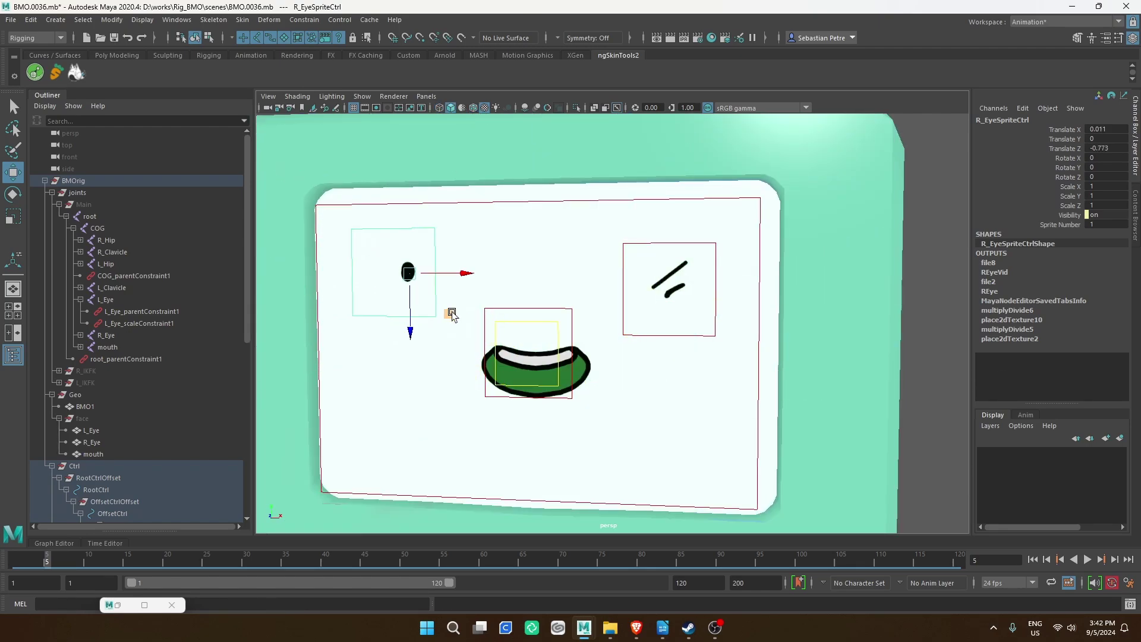
Set L_EyeSpriteCtrl's Sprite Number to 2 and then to 0
text(2)
key(Return)
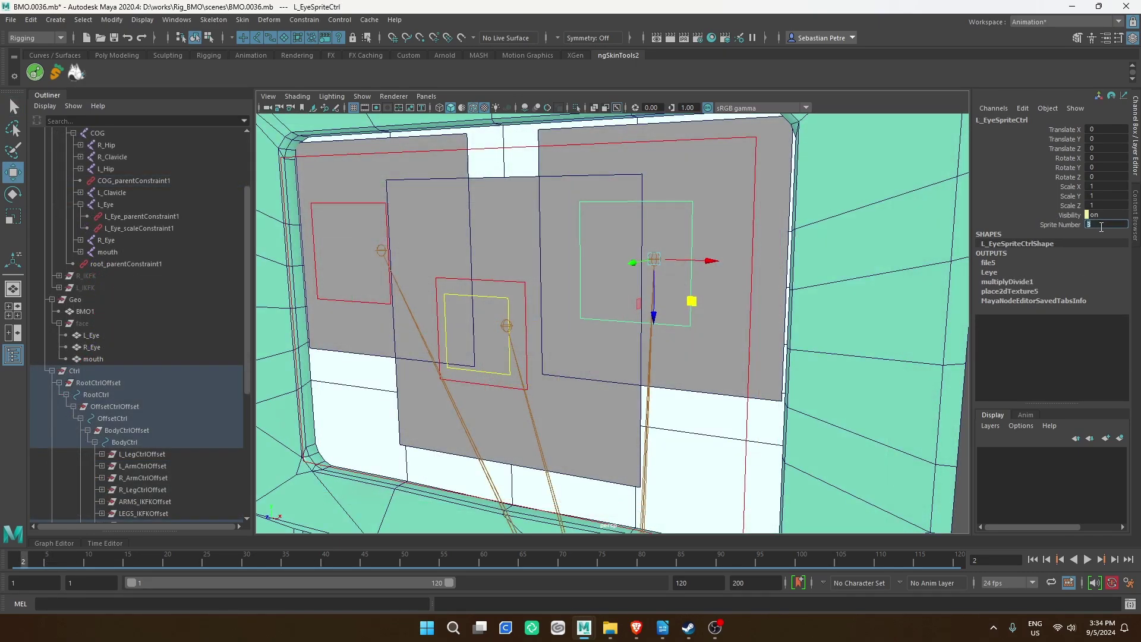
text(0)
key(Return)
scroll(639, 256, up, 5)
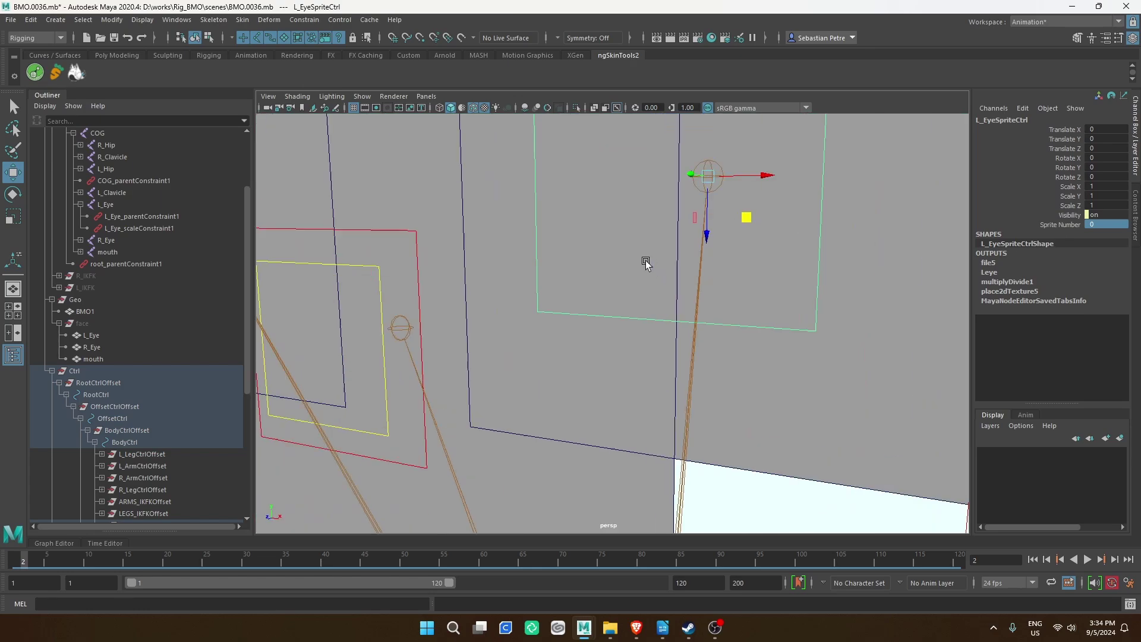
scroll(660, 283, down, 3)
alt+middle_drag(543, 310, 547, 419)
scroll(546, 423, down, 3)
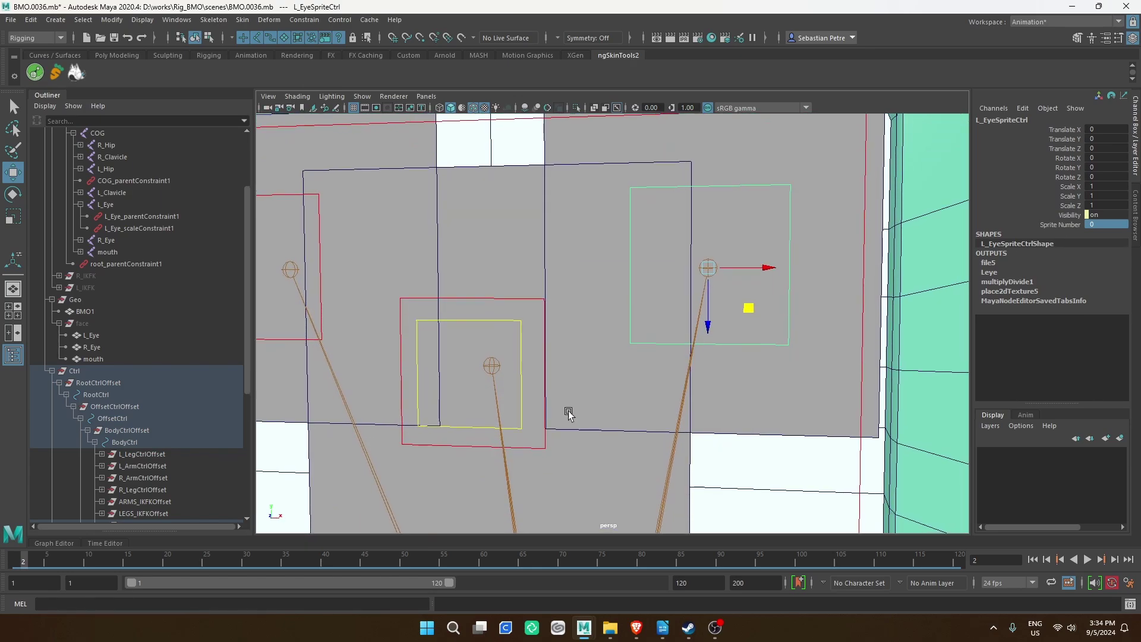
Select mouthSpriteCtrl and examine the options offered by its Sprite 1 and Sprite 2 attributes
click(560, 418)
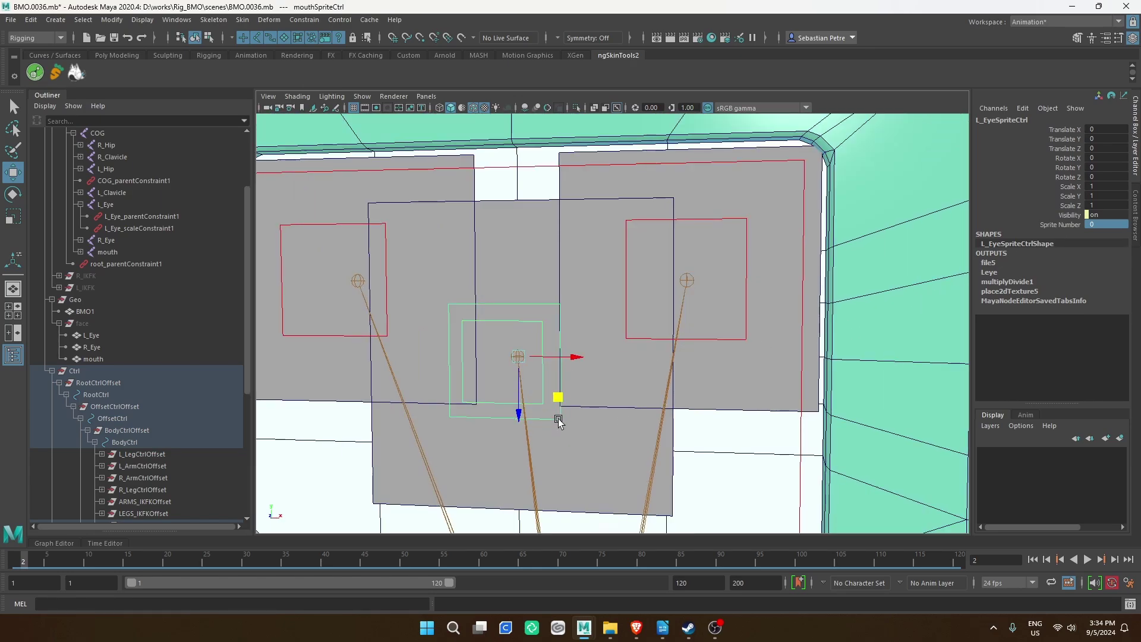
click(1101, 234)
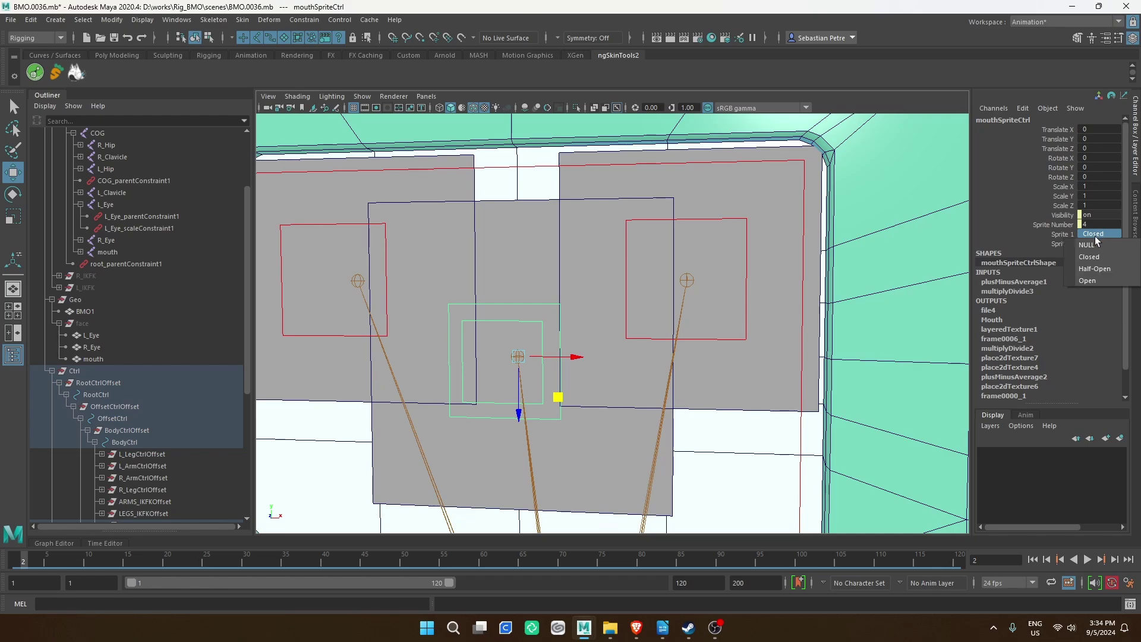
click(1047, 244)
click(1098, 244)
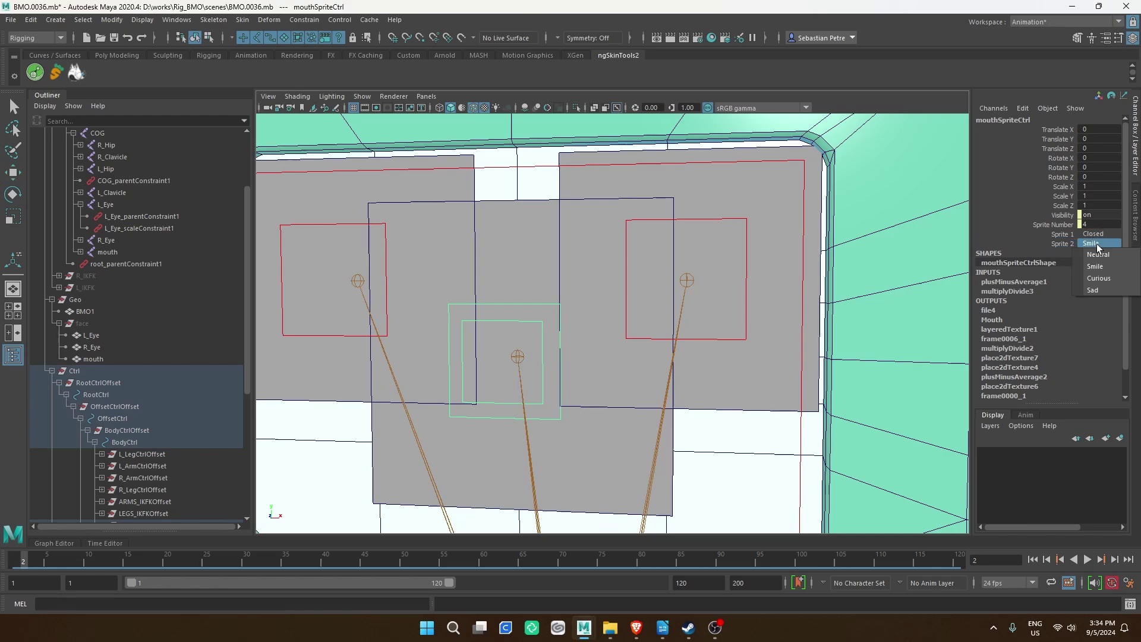
click(1041, 244)
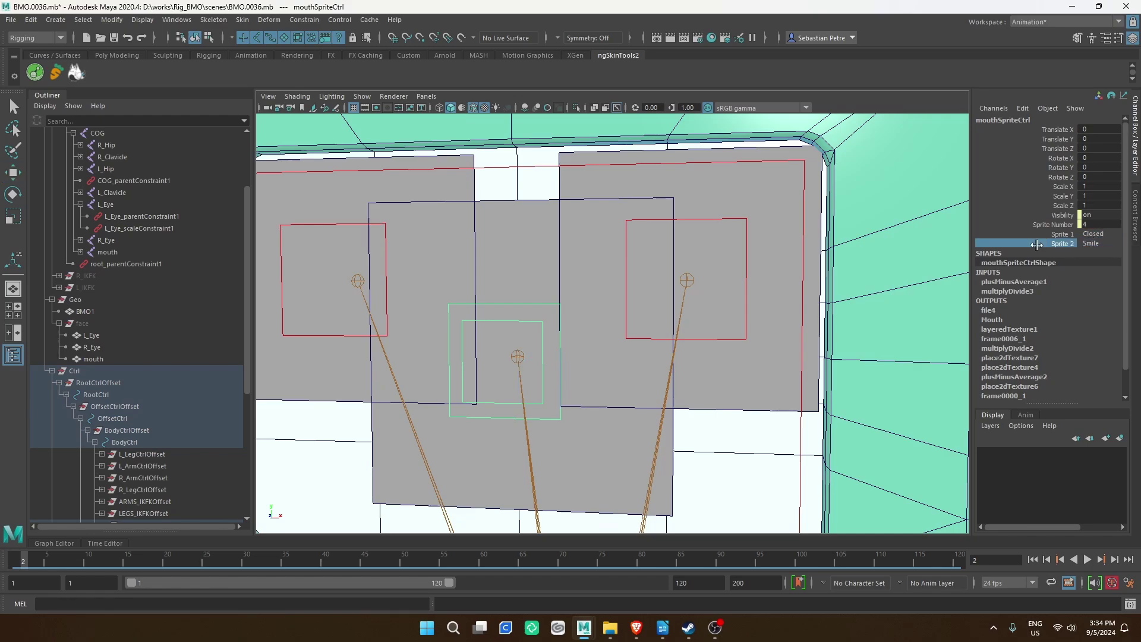
Select the eye sprite control L_EyeSpriteCtrl on the face and activate the Move tool
click(647, 340)
click(647, 335)
key(w)
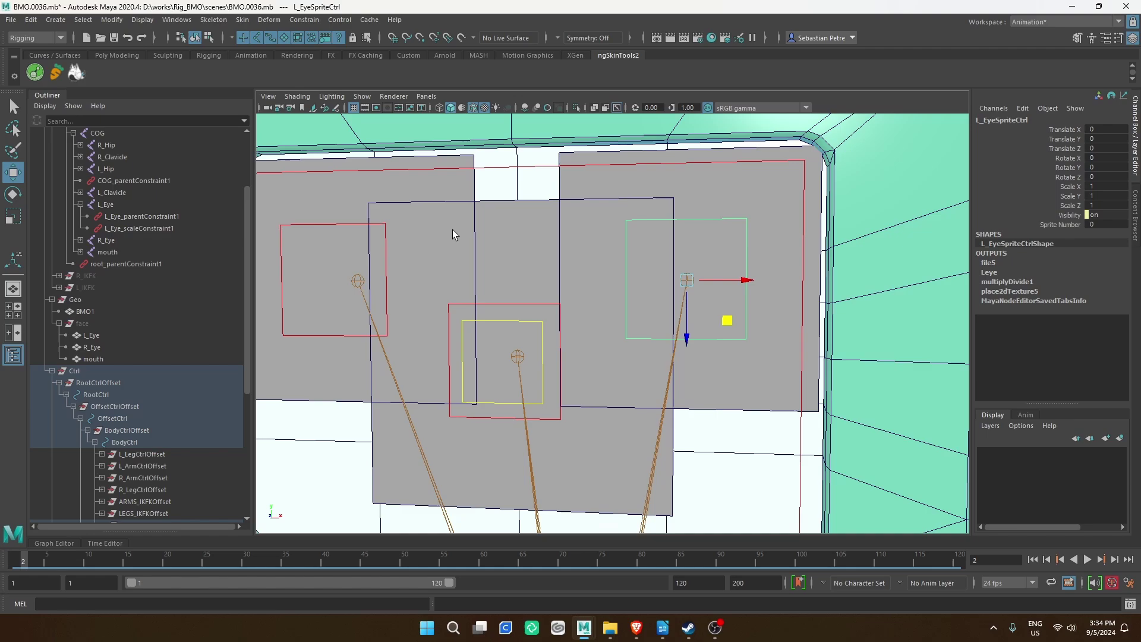
click(178, 20)
click(223, 155)
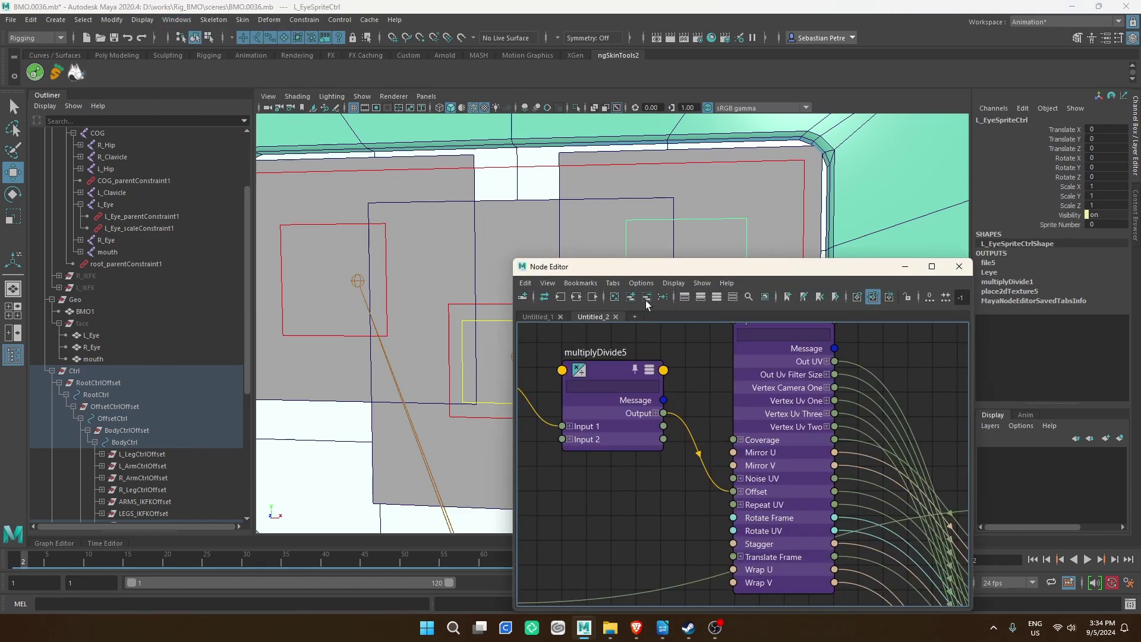
click(959, 266)
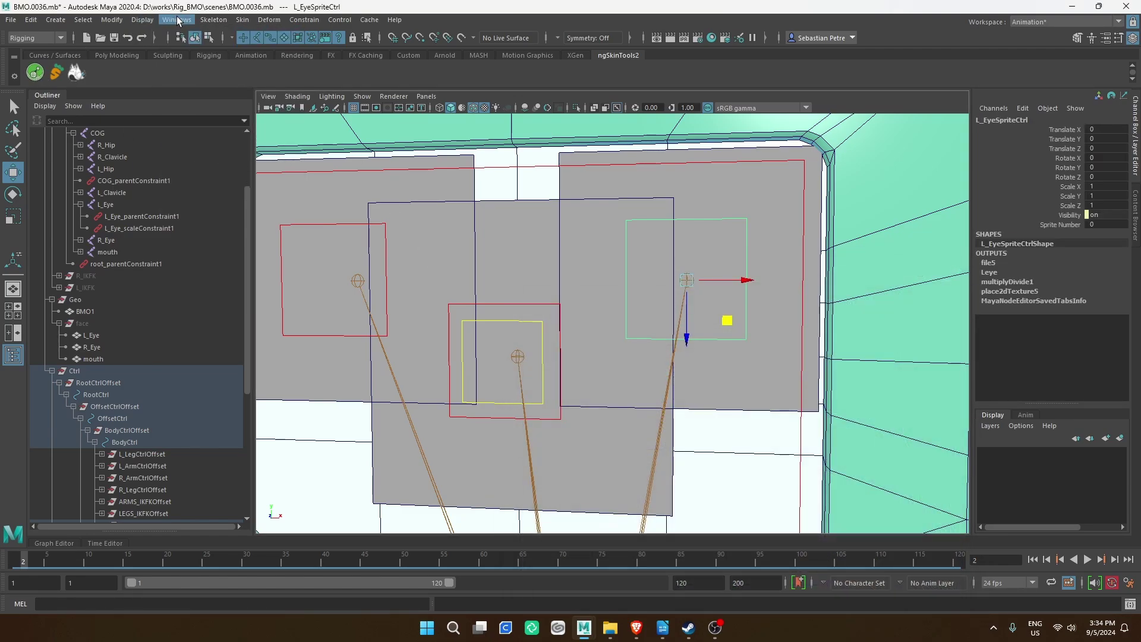
click(177, 19)
mouse_move(145, 22)
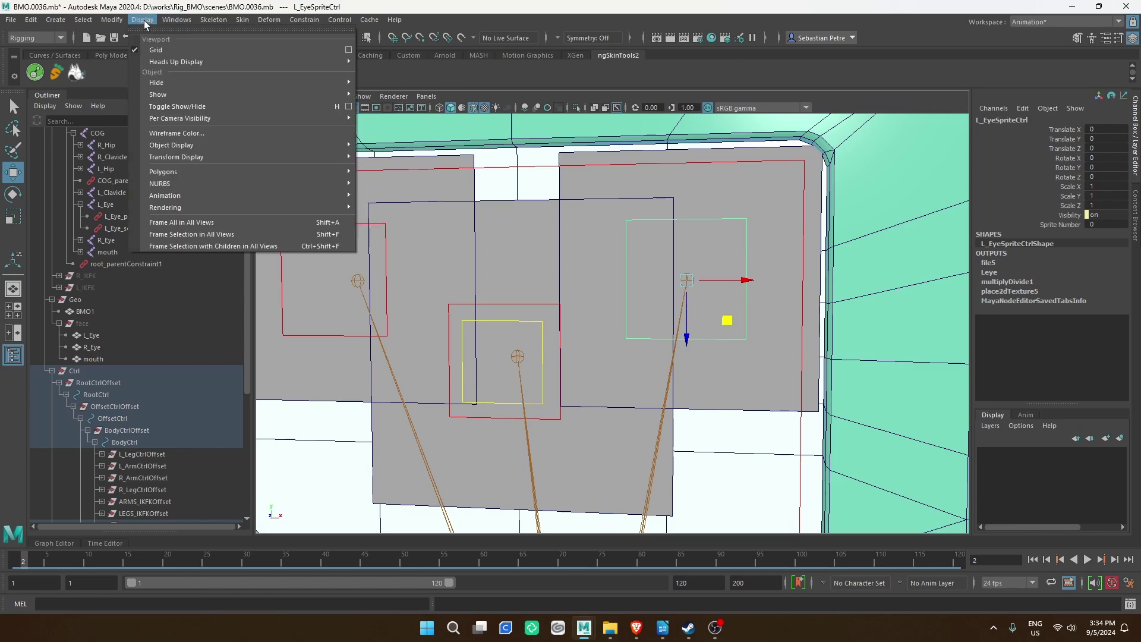
click(180, 234)
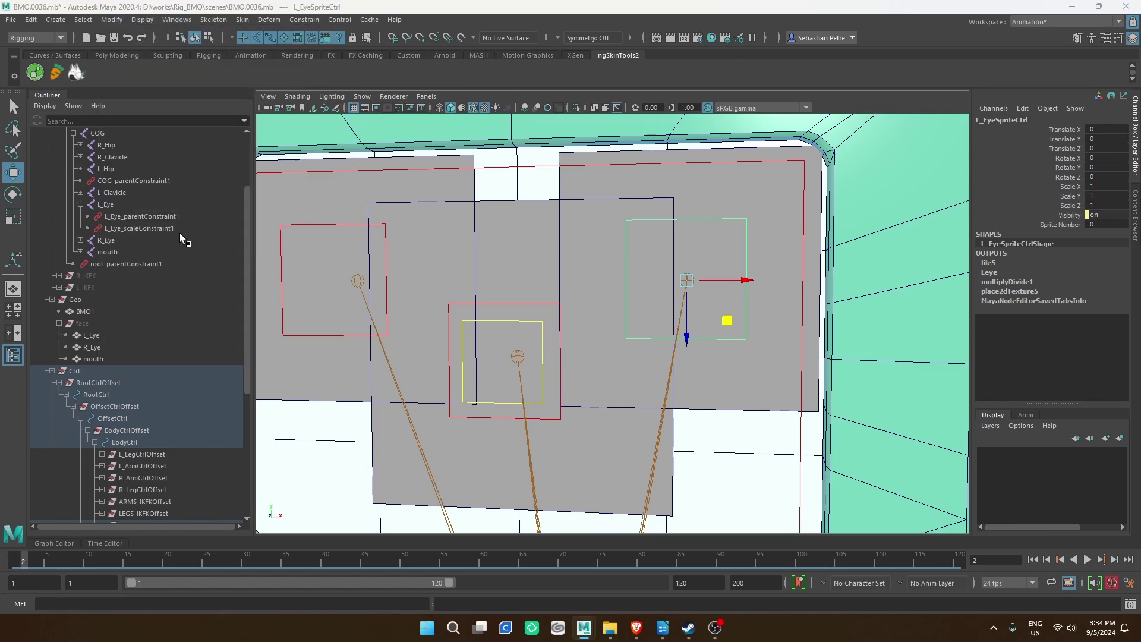
Start defining a new Enum attribute for L_EyeSpriteCtrl and name its first two entries 0 and 1
click(521, 333)
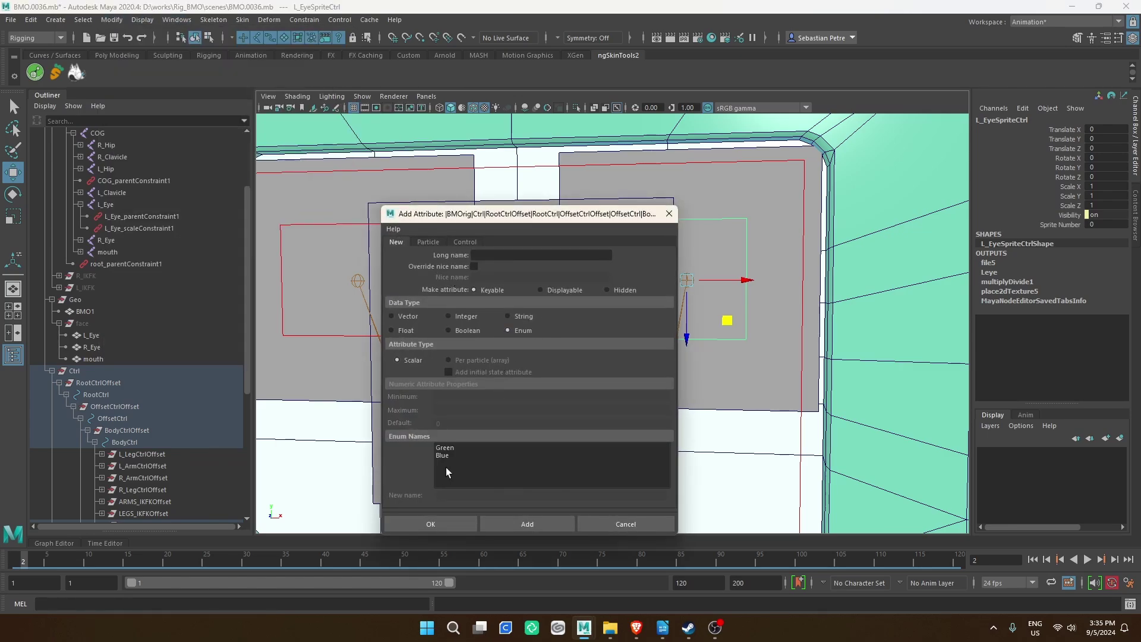
click(452, 449)
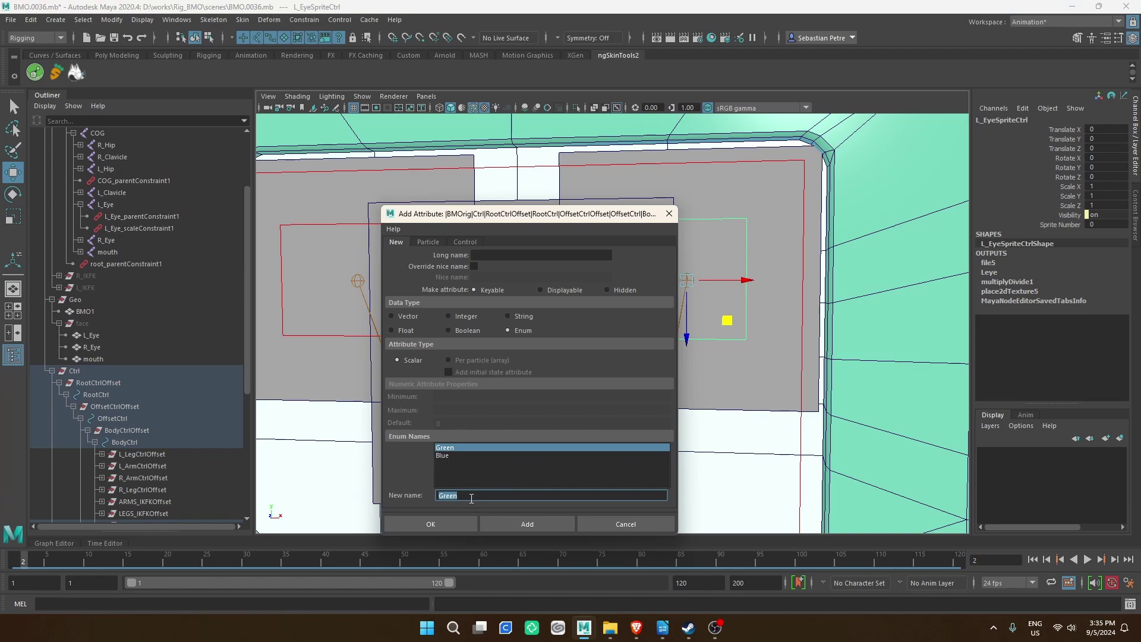
text(0)
click(445, 455)
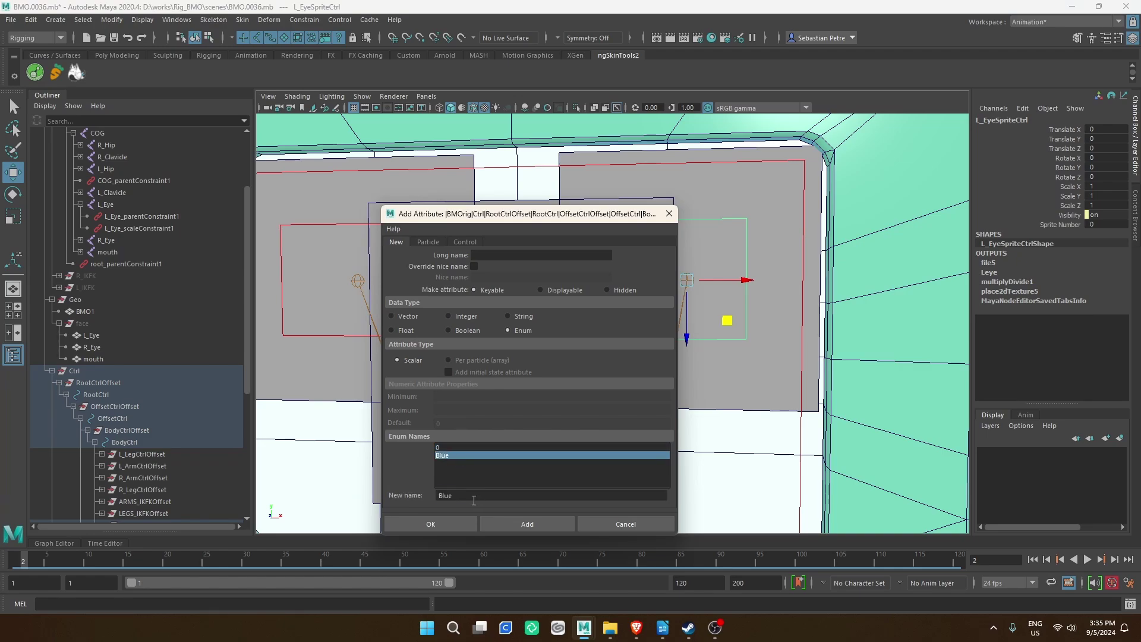
double_click(474, 500)
text(1)
key(Return)
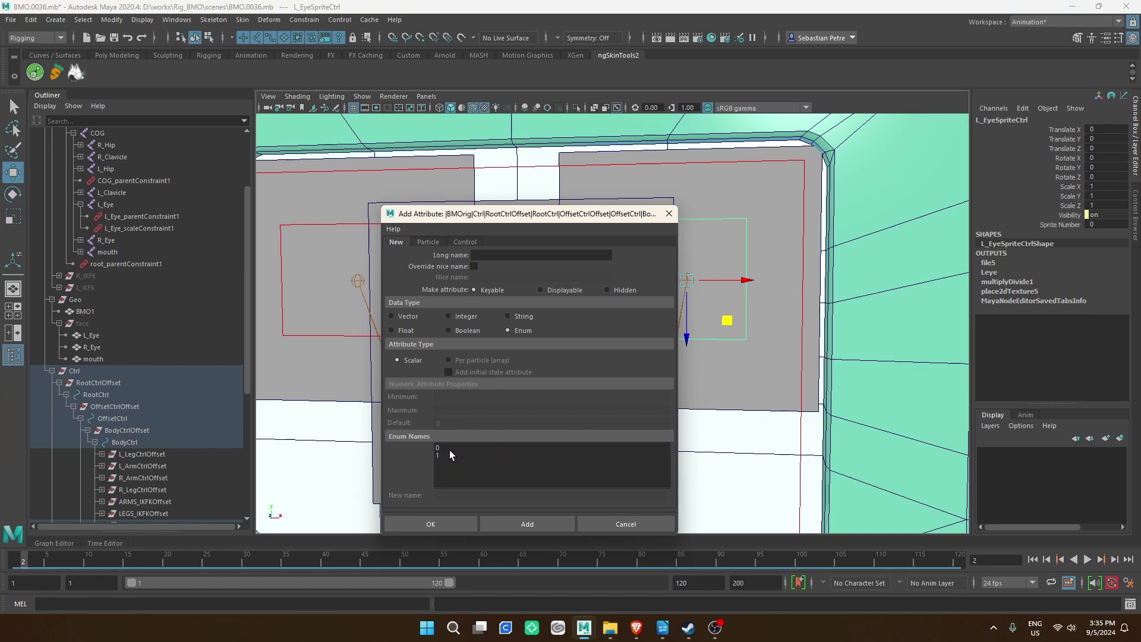
Add the enum names 2, 3 and 4 to the new attribute's list and cancel the attribute creation
click(441, 463)
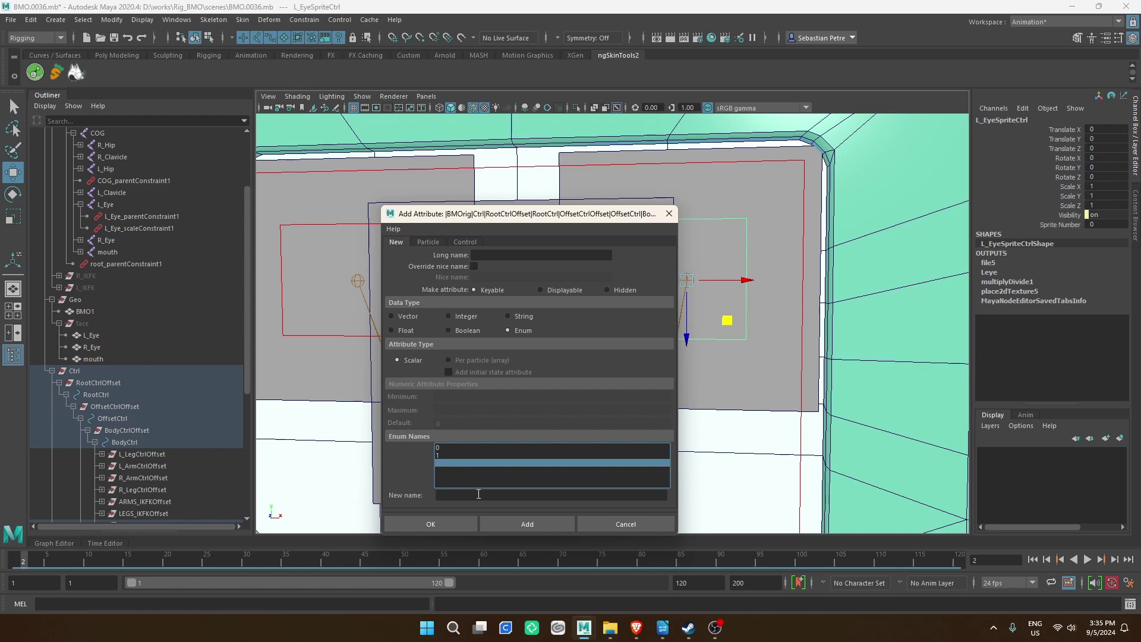
text(2)
key(Return)
click(450, 479)
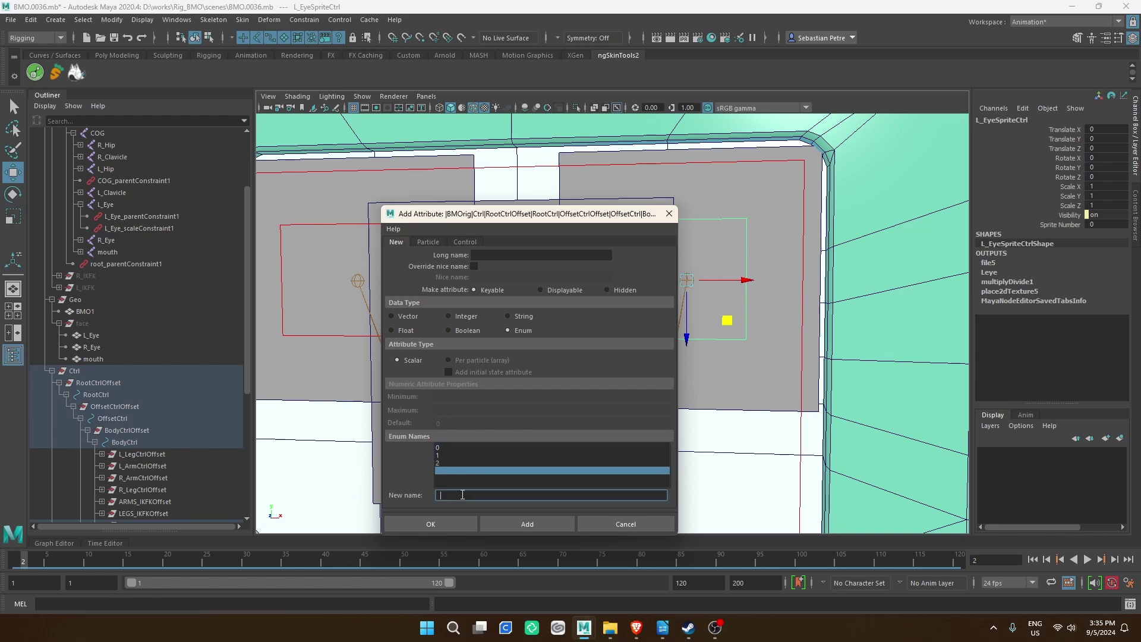
text(3)
key(Return)
click(459, 495)
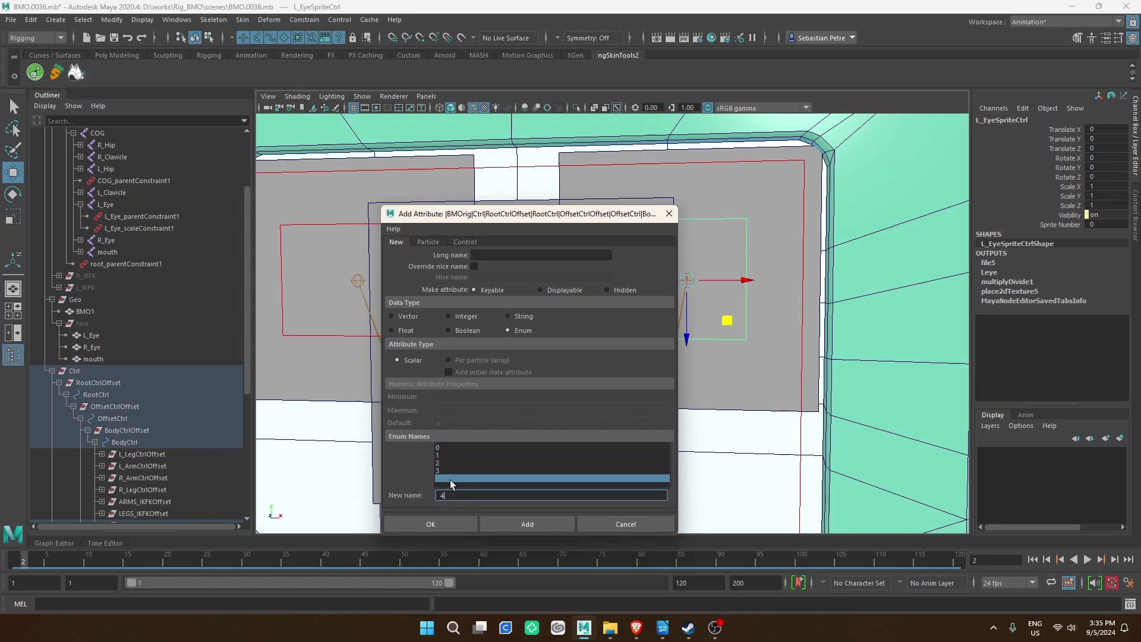
key(Return)
scroll(513, 458, down, 1)
scroll(512, 458, up, 1)
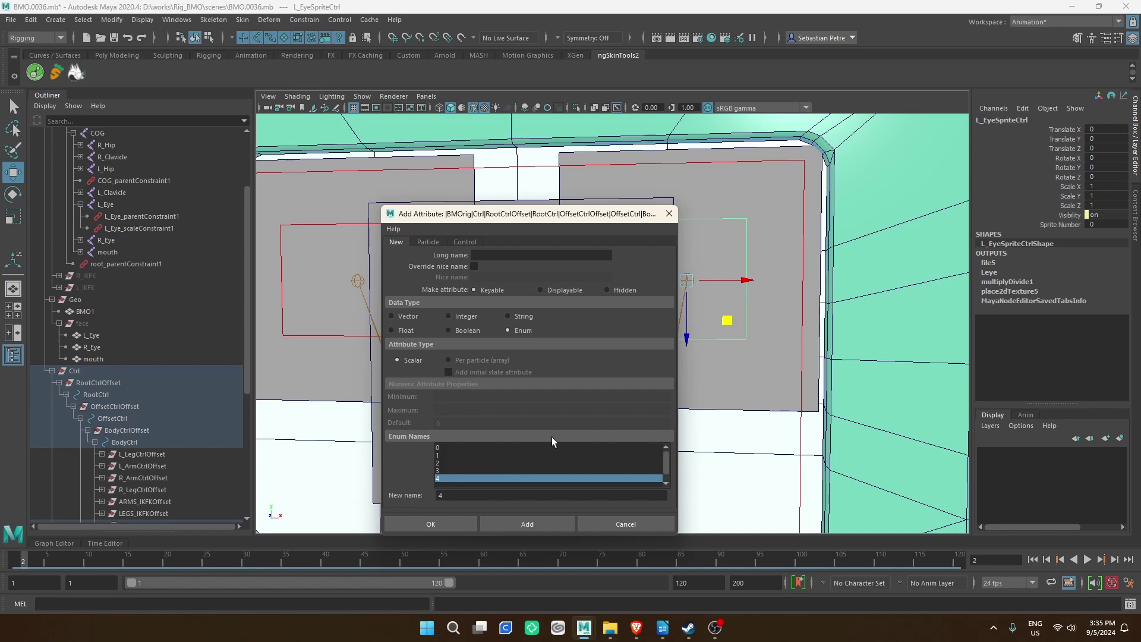
click(625, 524)
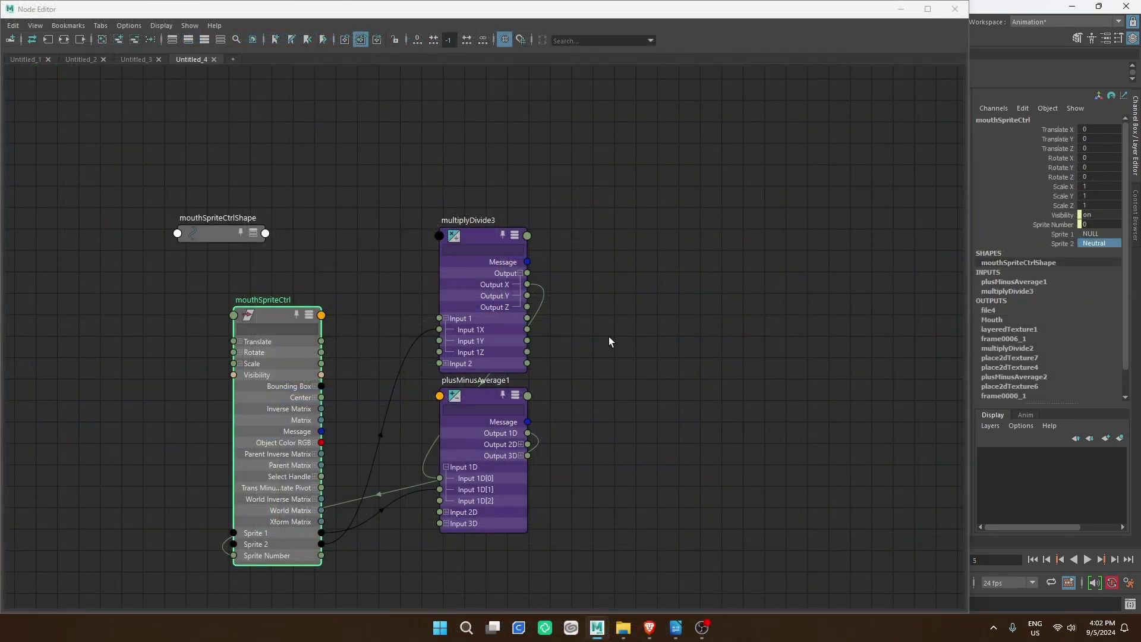
Shift plusMinusAverage1 slightly in the node graph and place multiplyDivide3 above it, beside mouthSpriteCtrl
click(564, 331)
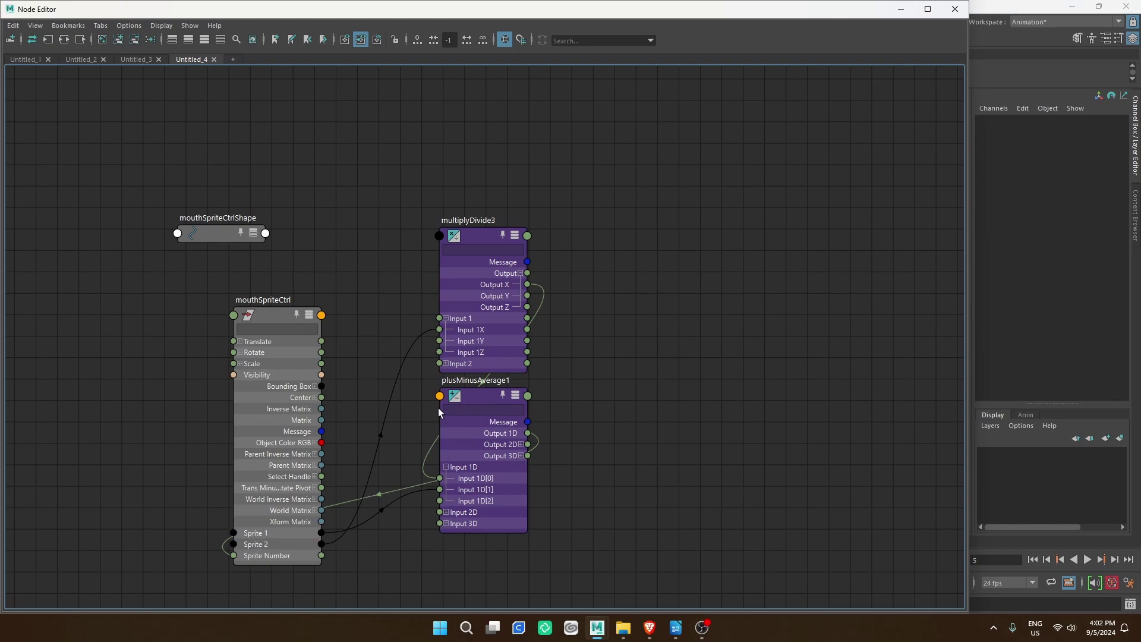
drag(490, 238, 481, 580)
mouse_move(483, 395)
mouse_down()
mouse_move(469, 381)
mouse_move(495, 379)
mouse_up()
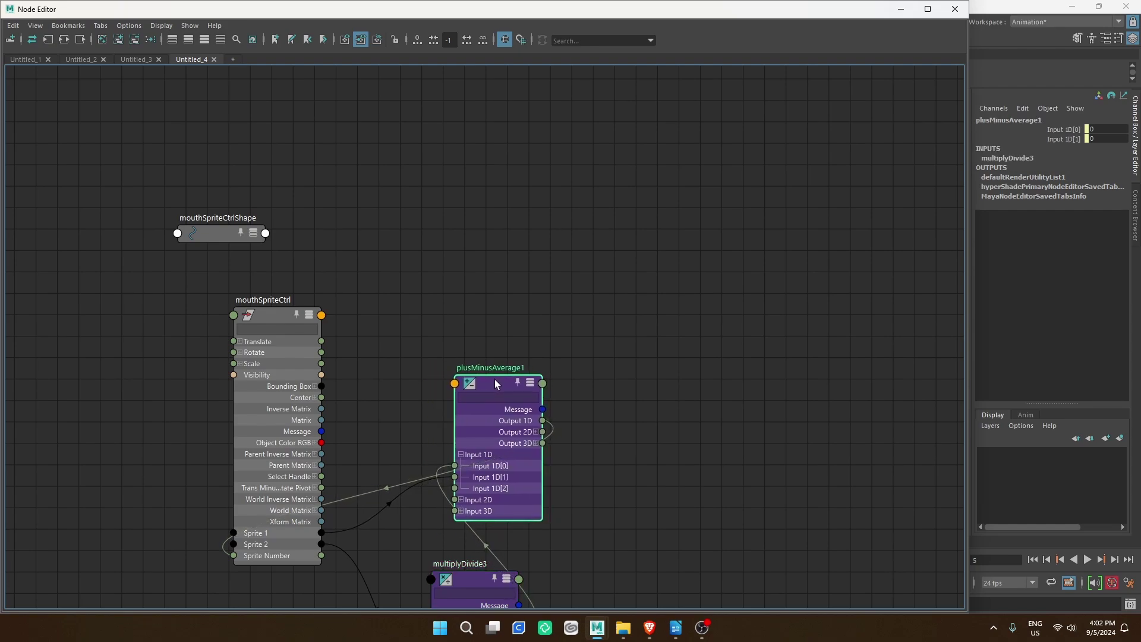
drag(468, 576, 475, 234)
scroll(286, 571, up, 3)
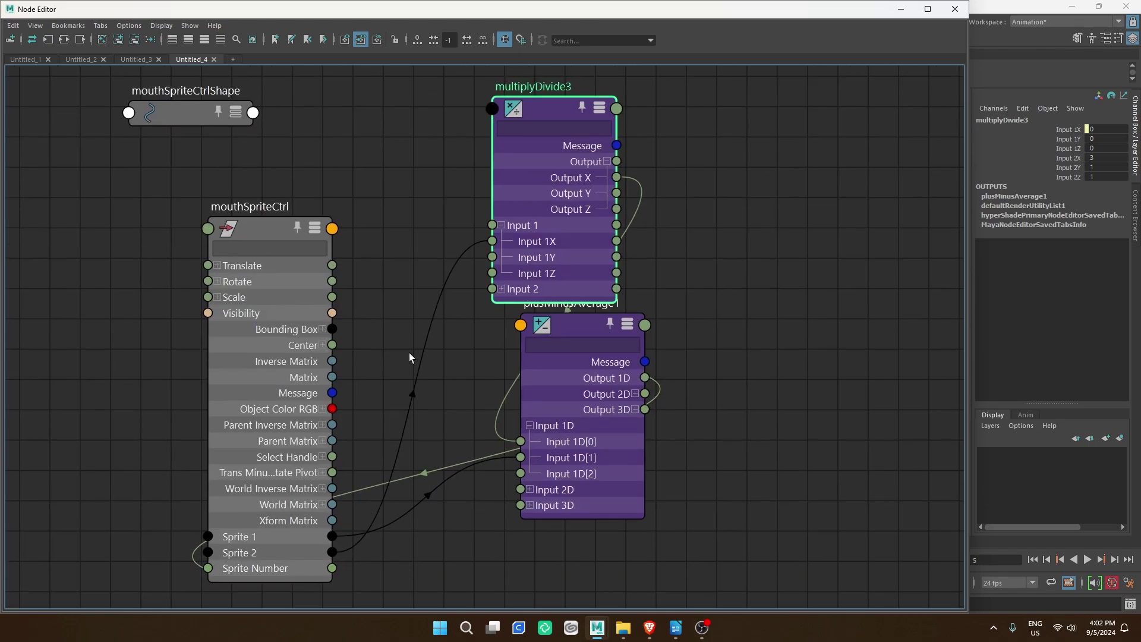
Examine the Input 2X value of multiplyDivide3 and the Input 1D values of plusMinusAverage1
double_click(1099, 158)
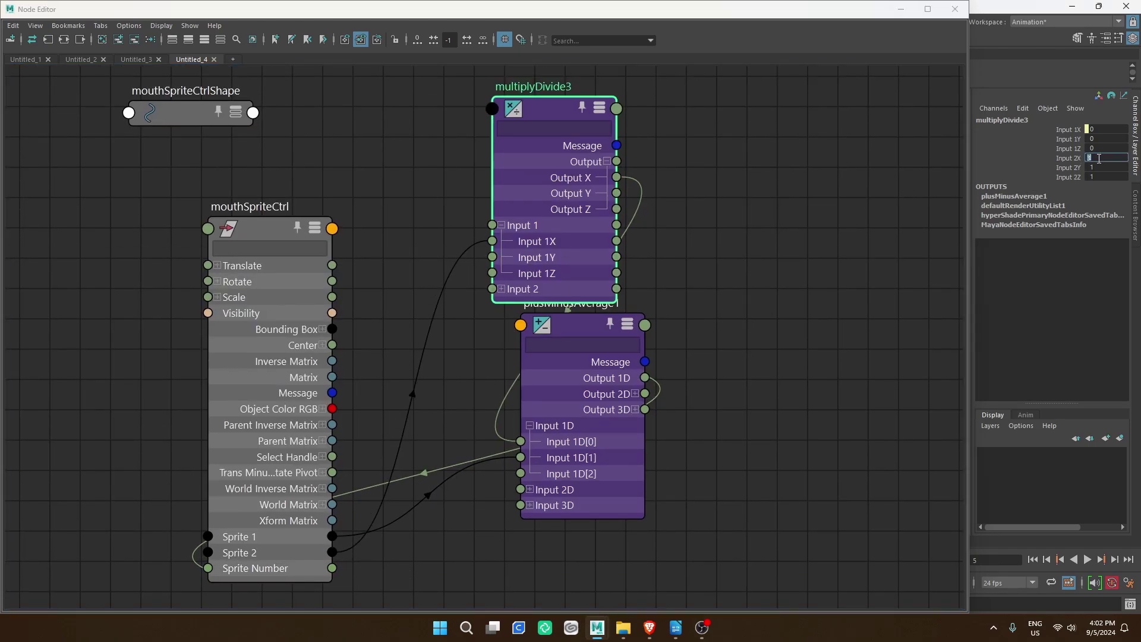
key(Return)
click(592, 332)
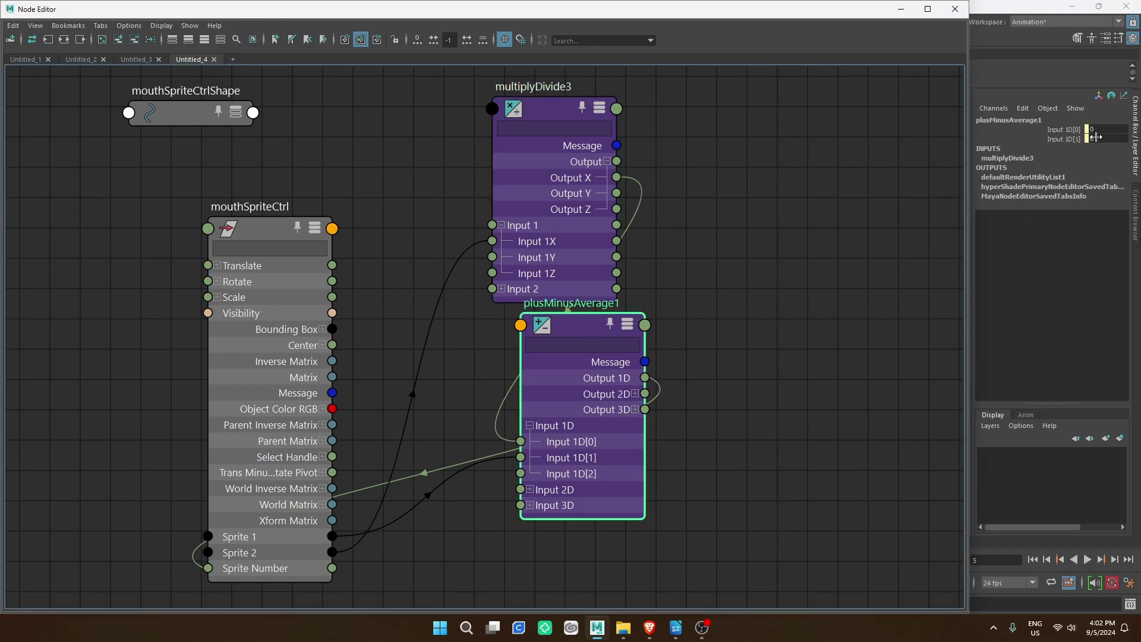
Set mouthSpriteCtrl's Sprite 1 to Closed and check the resulting inputs of plusMinusAverage1
click(281, 235)
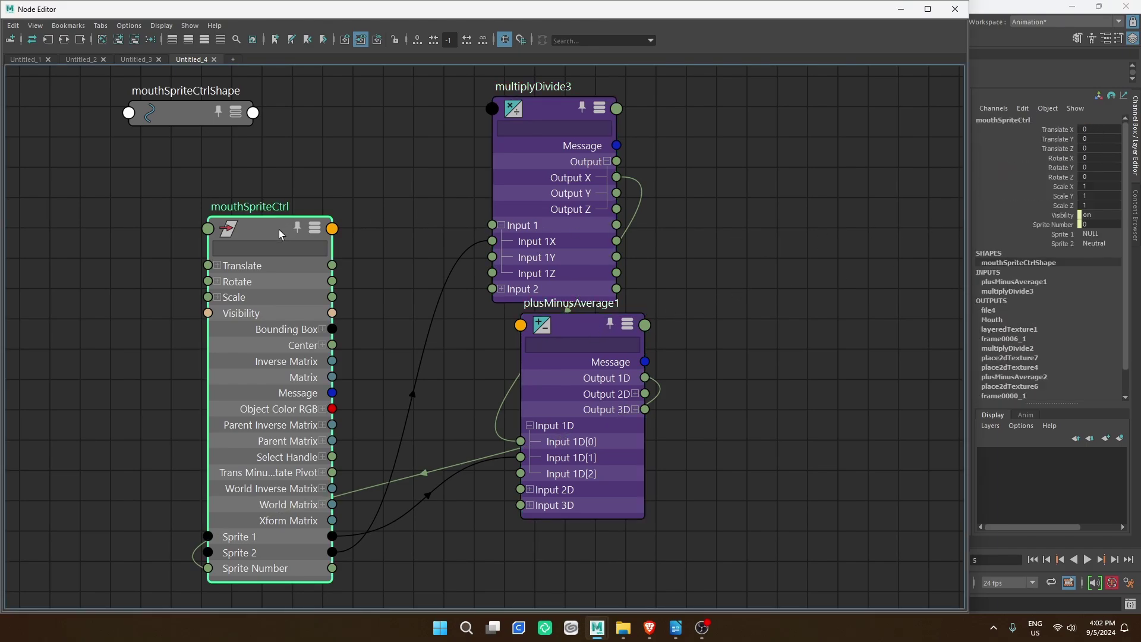
click(1099, 233)
click(1100, 253)
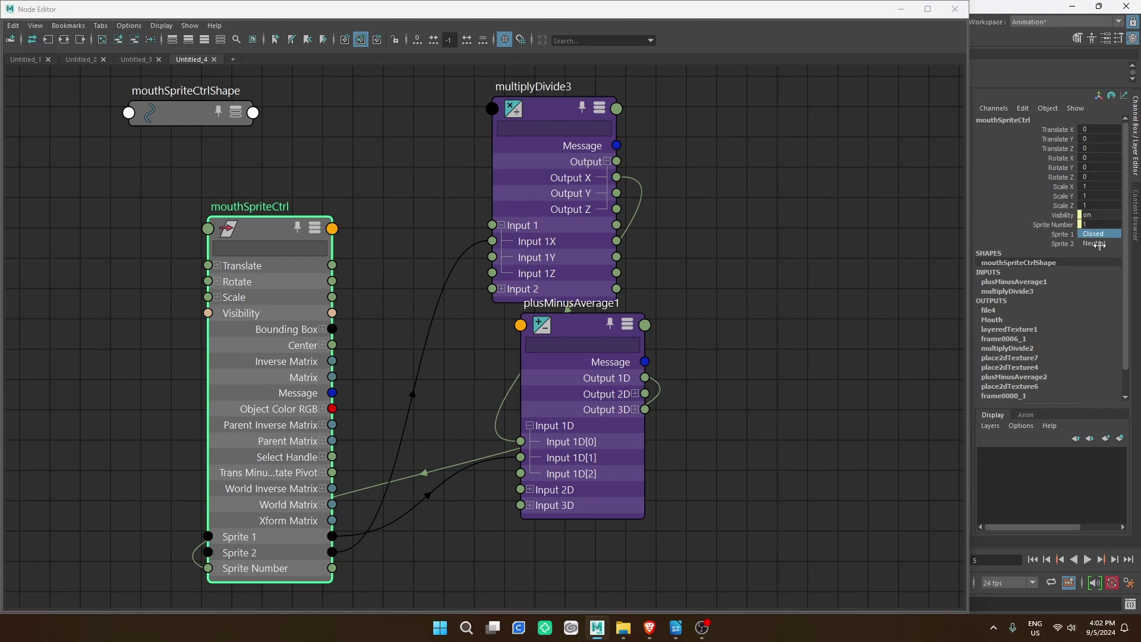
click(573, 330)
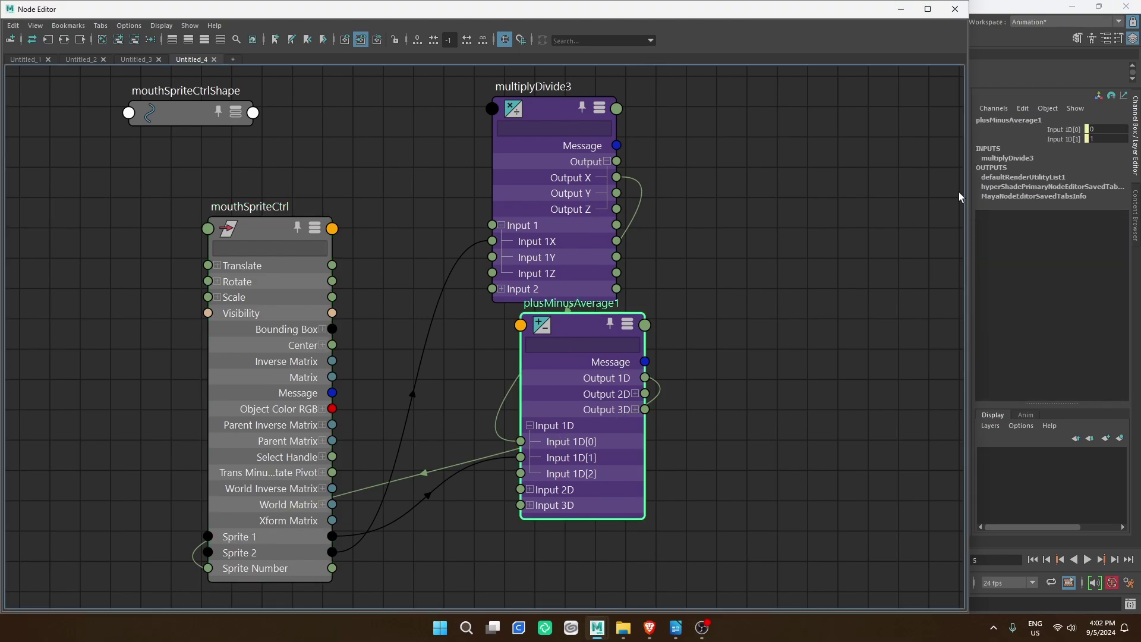
Set mouthSpriteCtrl's Sprite 2 to Smile and check the inputs of multiplyDivide3 and plusMinusAverage1
click(241, 234)
click(1099, 244)
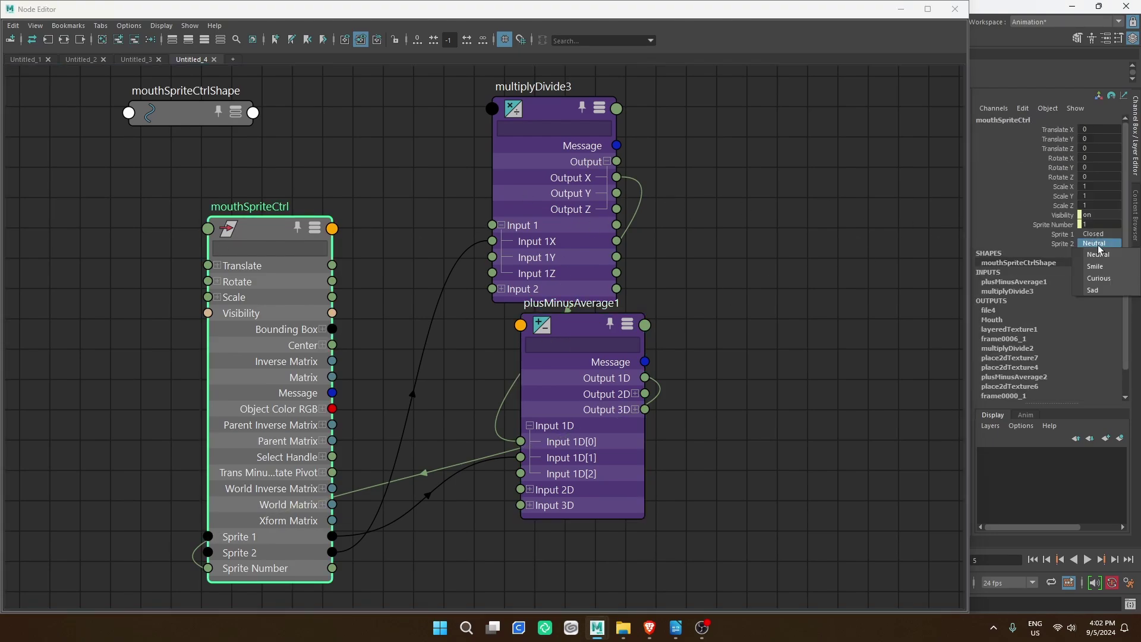
click(1102, 265)
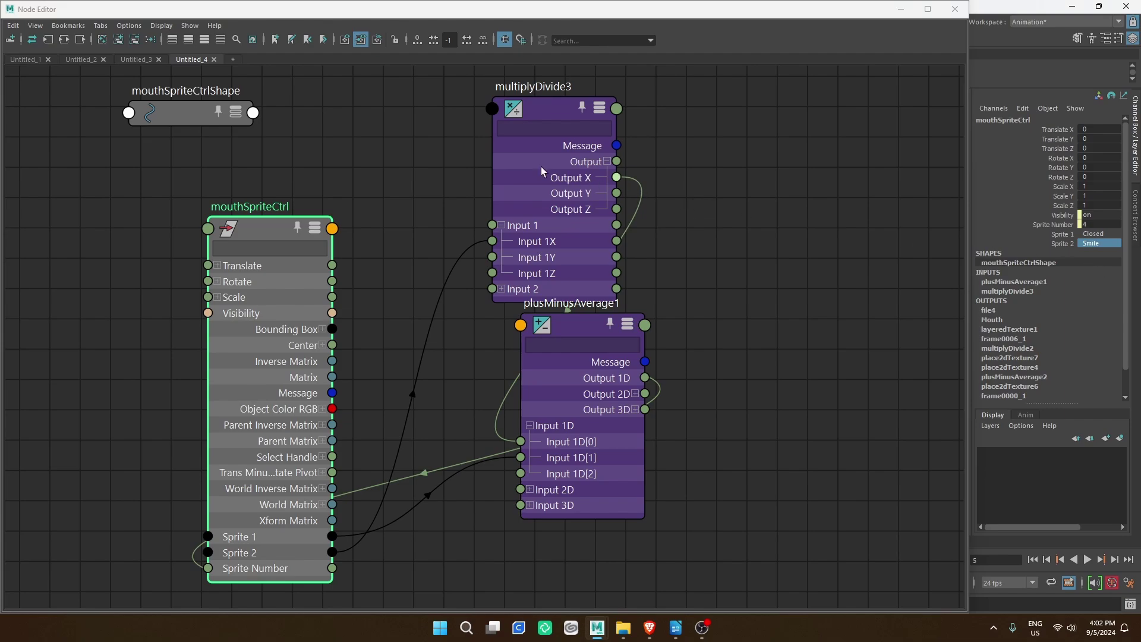
click(557, 112)
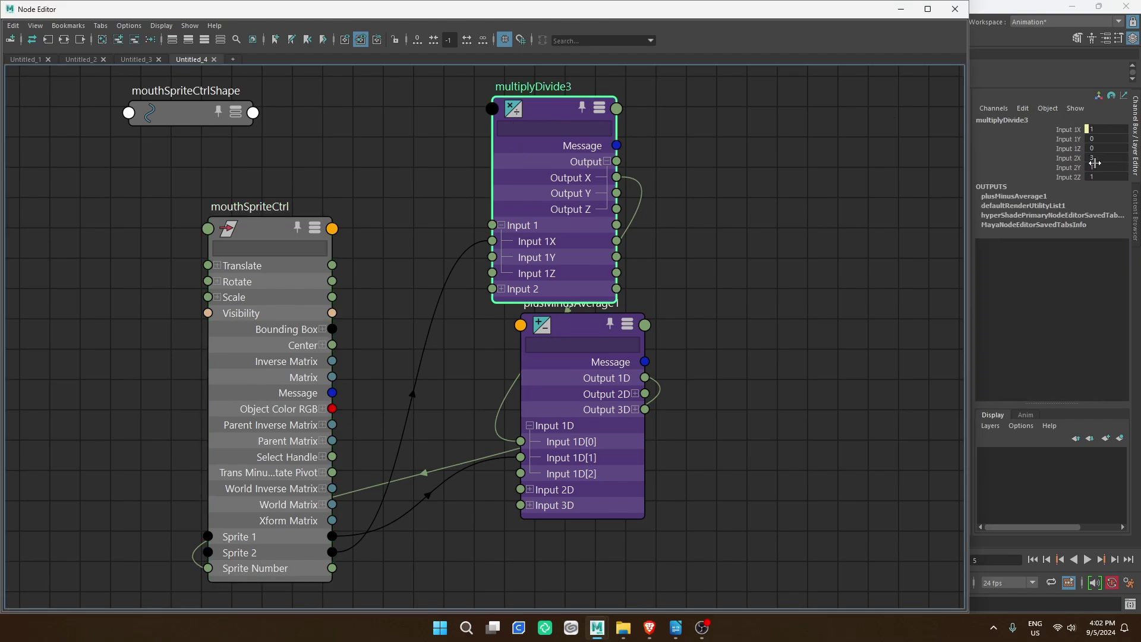
click(596, 324)
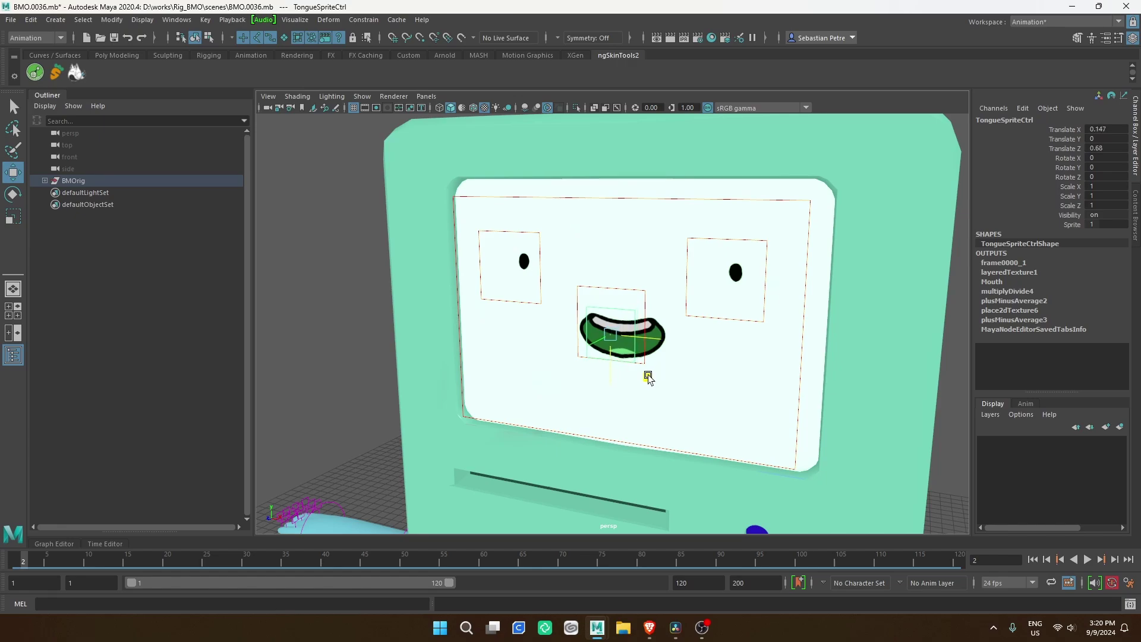
Undo the TongueSpriteCtrl move, move the control slightly across the mouth again as a test, and undo that too
key(ctrl+z)
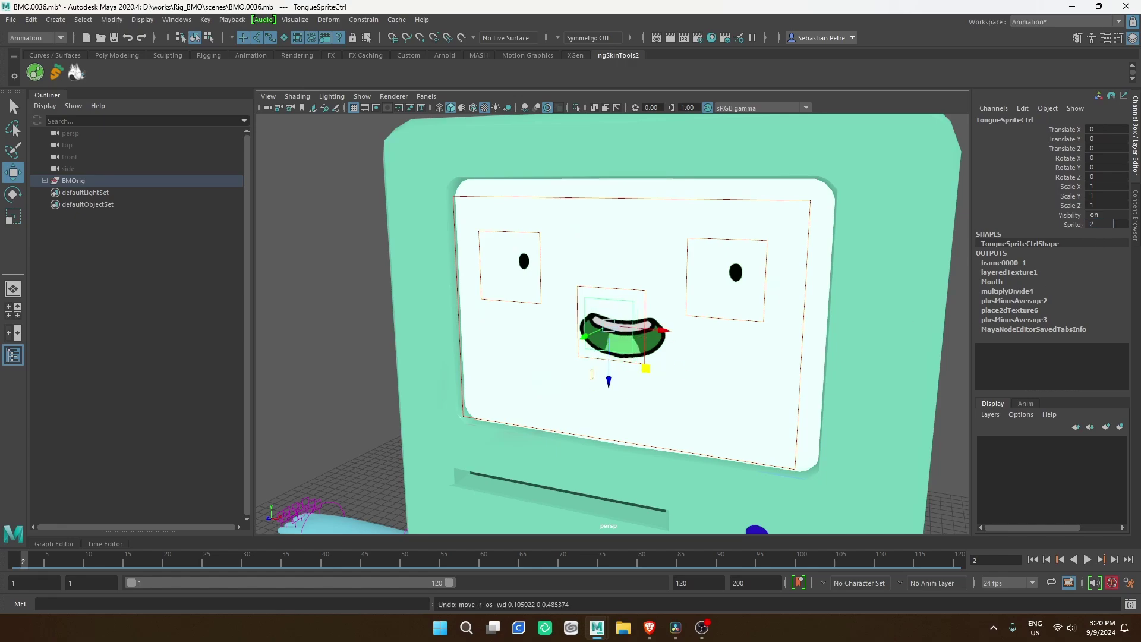
mouse_move(647, 368)
mouse_down()
mouse_move(645, 380)
mouse_move(672, 375)
mouse_move(627, 368)
mouse_move(653, 383)
mouse_up()
key(ctrl+z)
Select mouthSpriteCtrl and switch its Sprite 1 to Open, to Closed and back to Half-Open as a test
click(646, 344)
click(1103, 234)
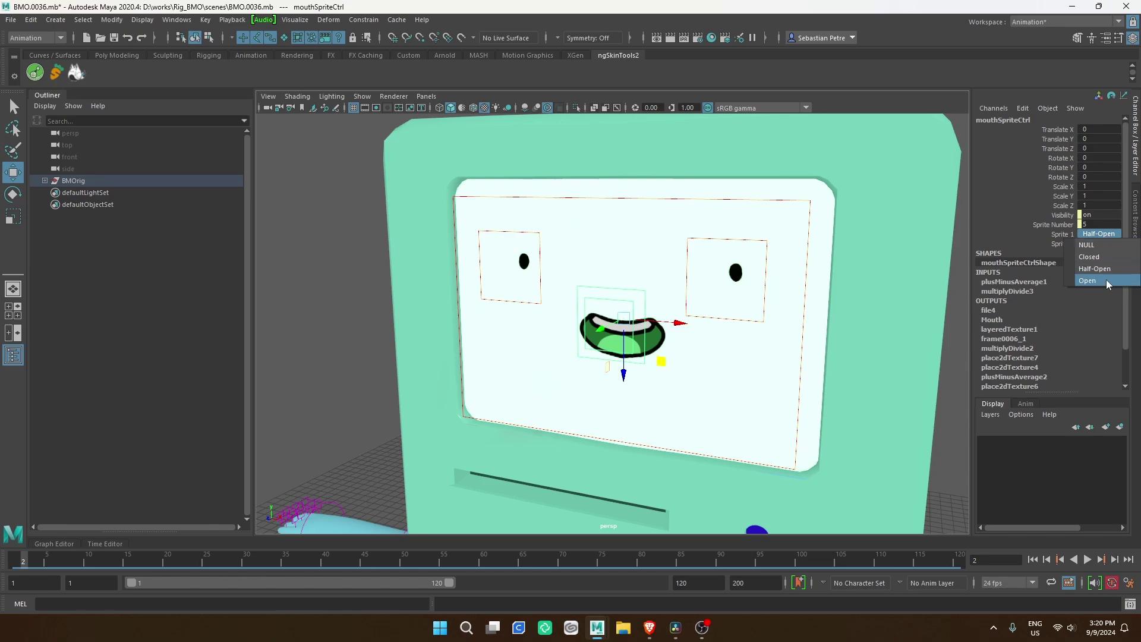
click(1106, 281)
click(1104, 235)
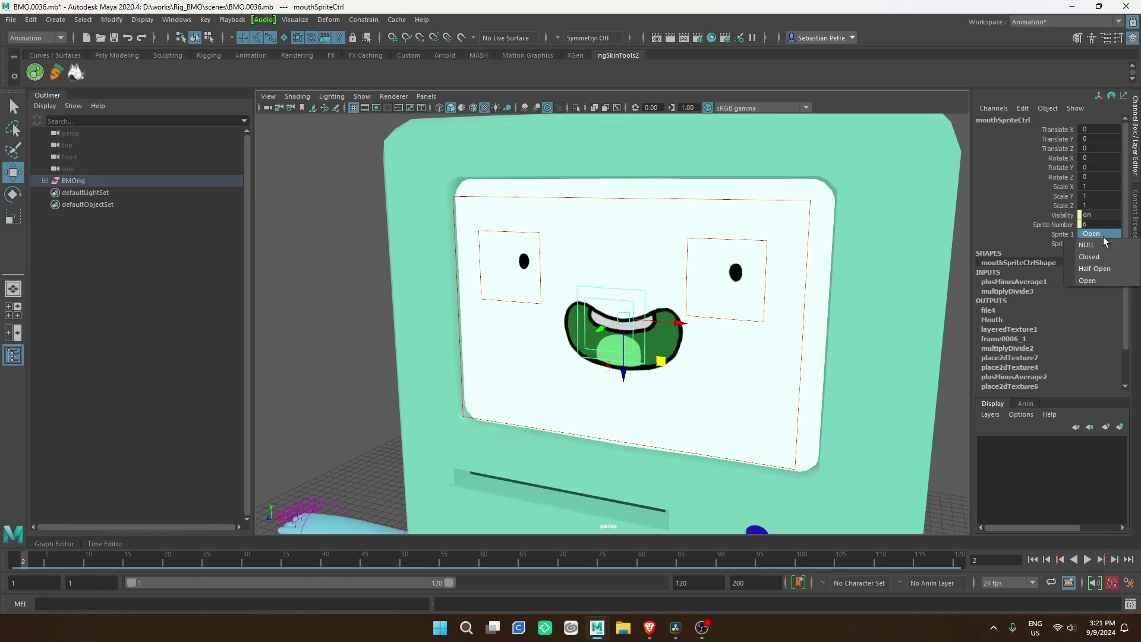
click(1102, 255)
click(1101, 234)
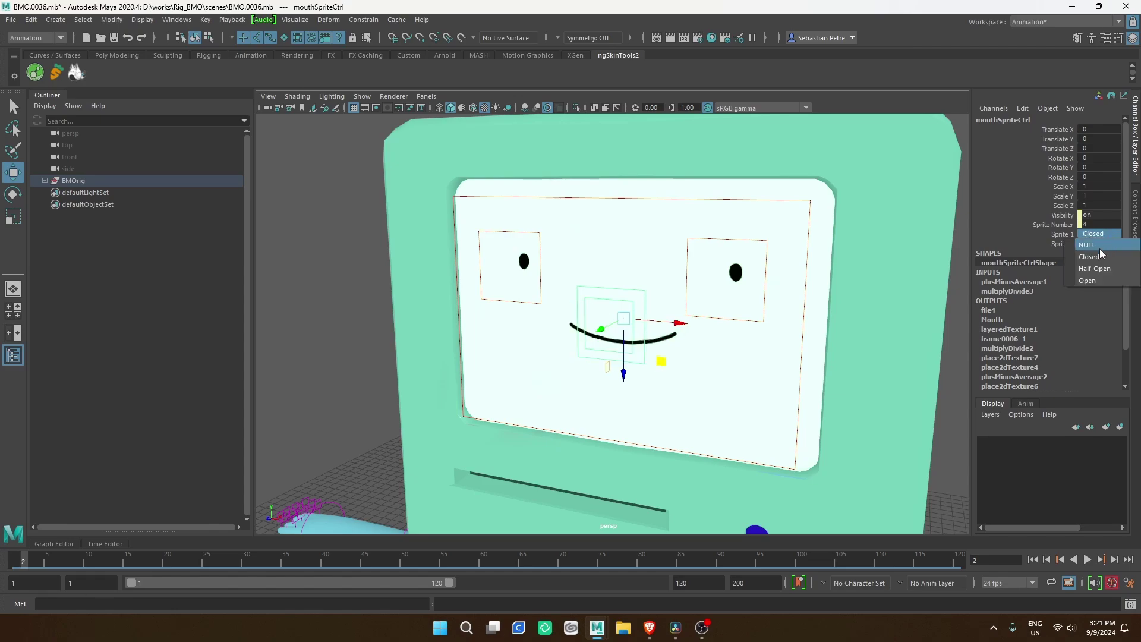
click(1102, 269)
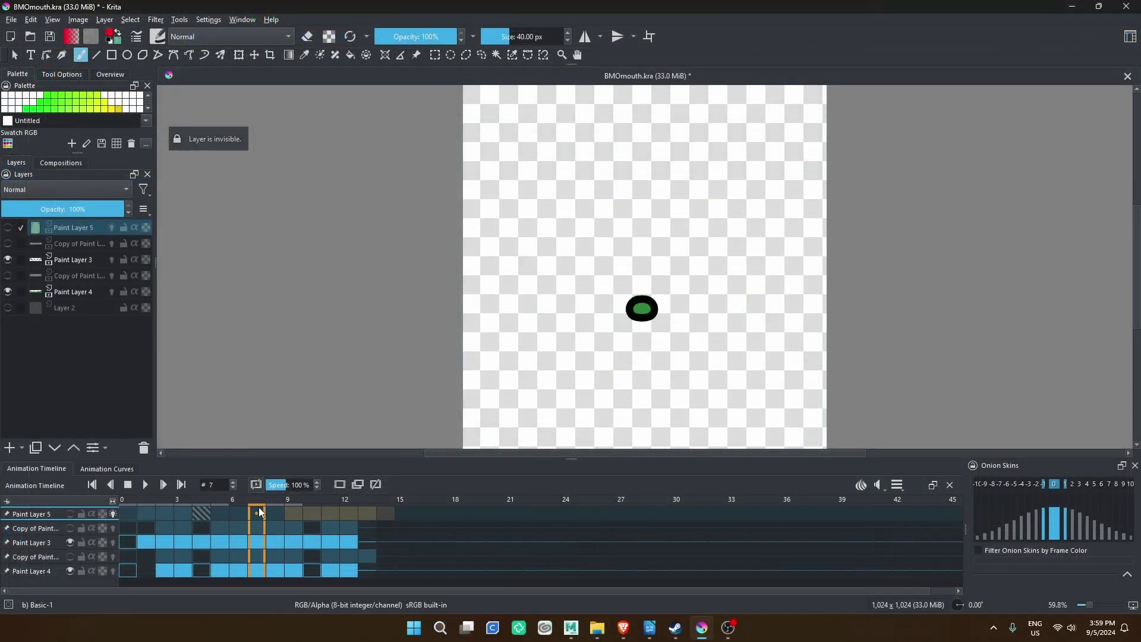
In Krita, go to frame 9 of BMOmouth.kra, show the upper copied paint layer, and hide Paint Layer 3 and Paint Layer 4
mouse_move(259, 508)
mouse_down()
mouse_move(145, 509)
mouse_move(295, 519)
mouse_up()
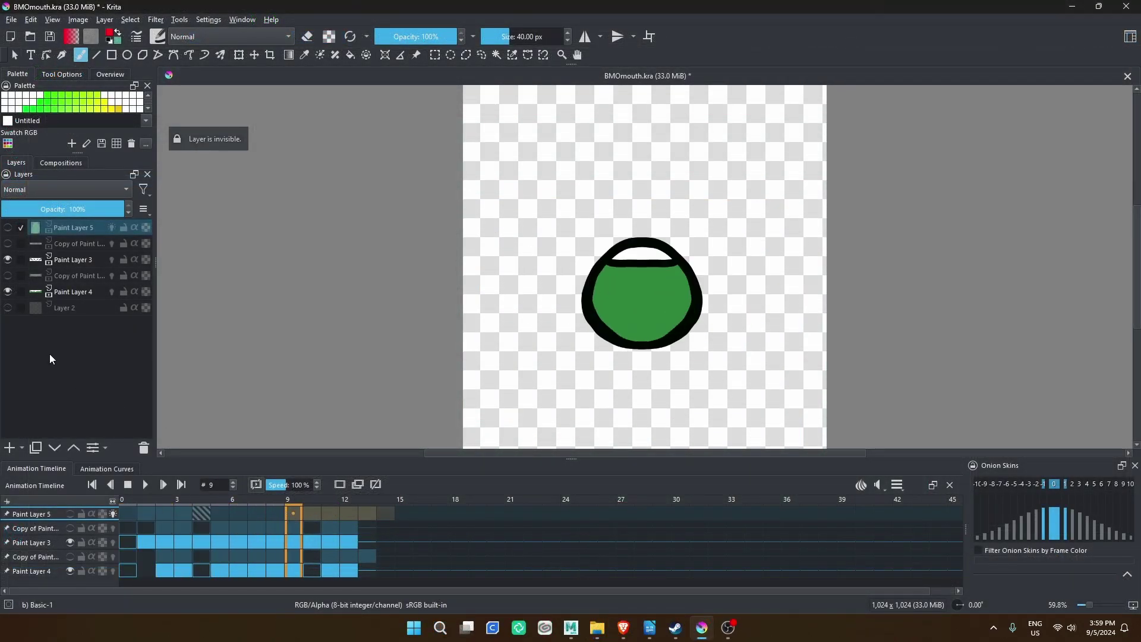
click(8, 244)
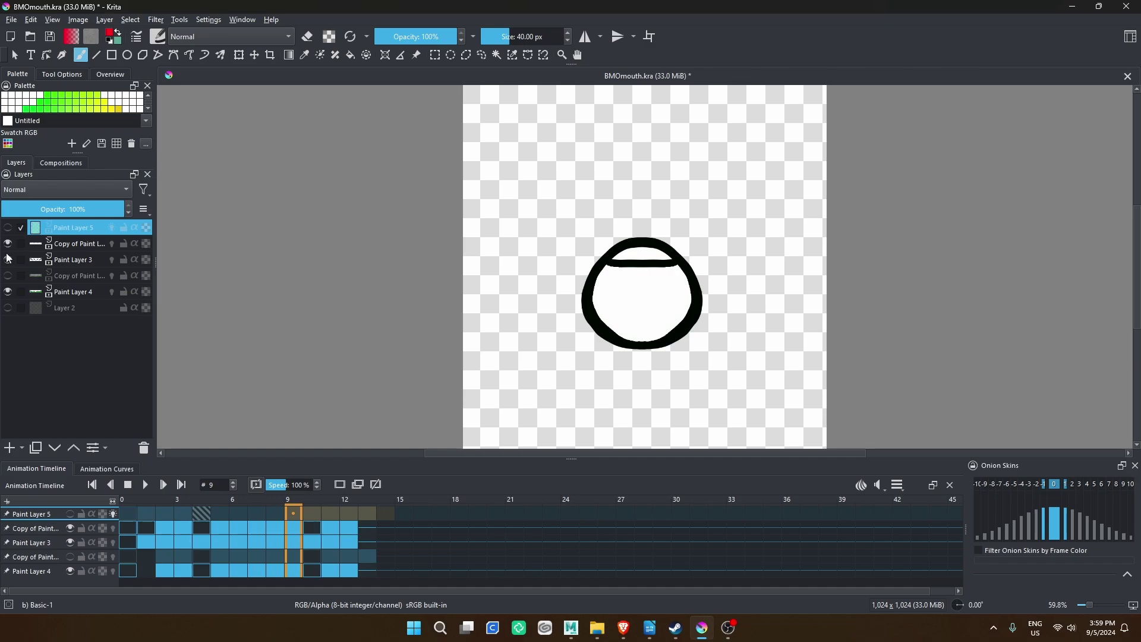
click(8, 259)
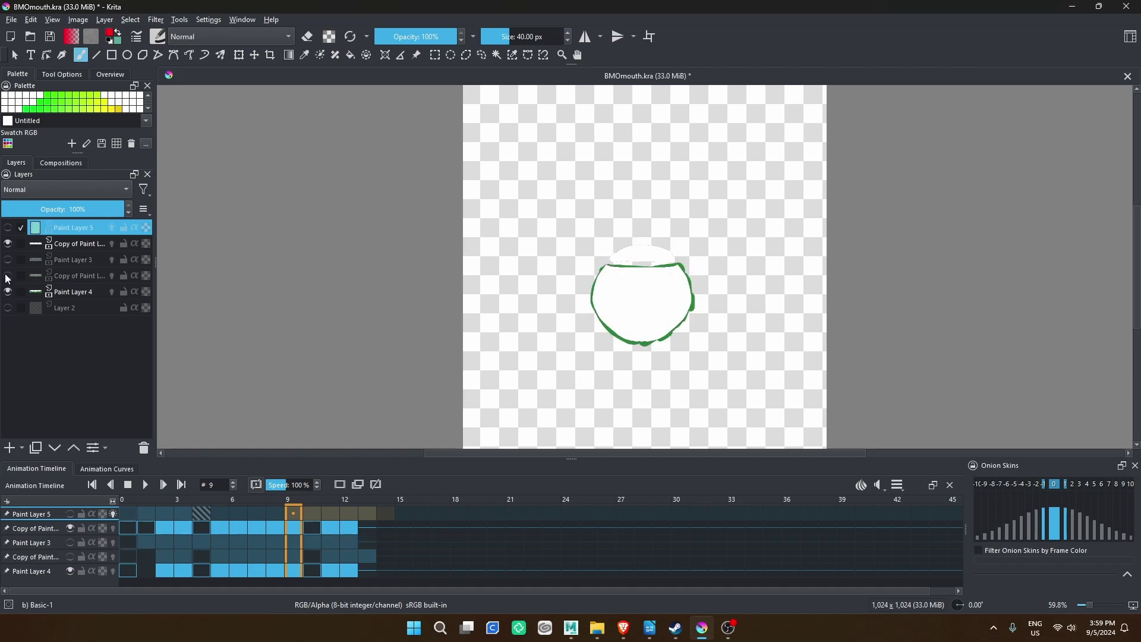
click(8, 291)
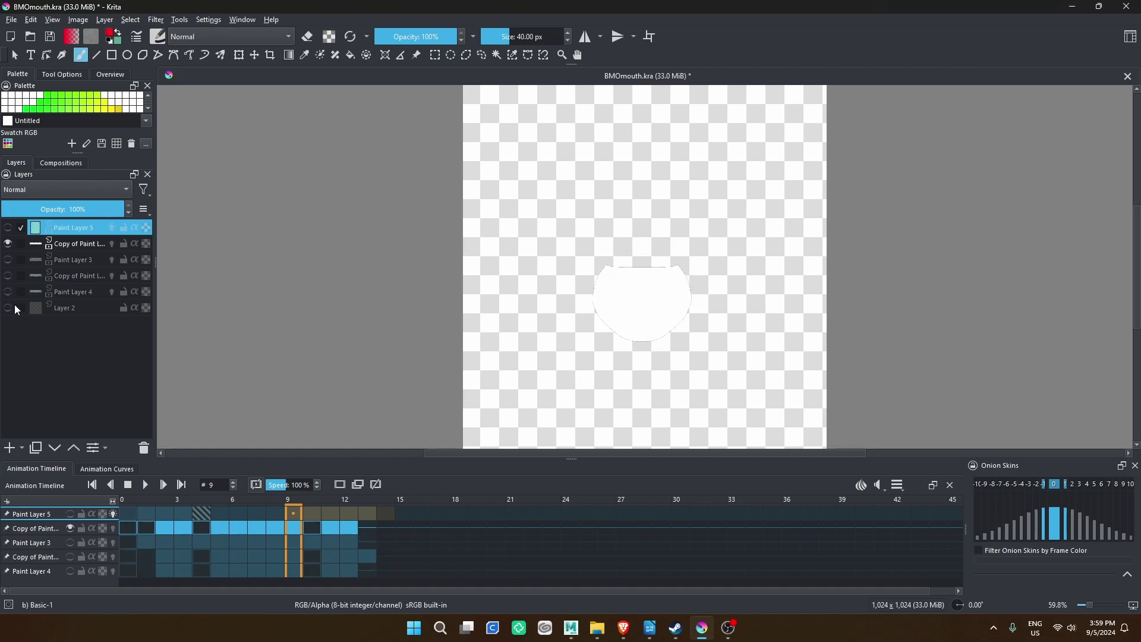
Show Layer 2 as a black background behind the white mouth shape, keep Paint Layer 4 hidden, and scrub to frame 7
click(7, 292)
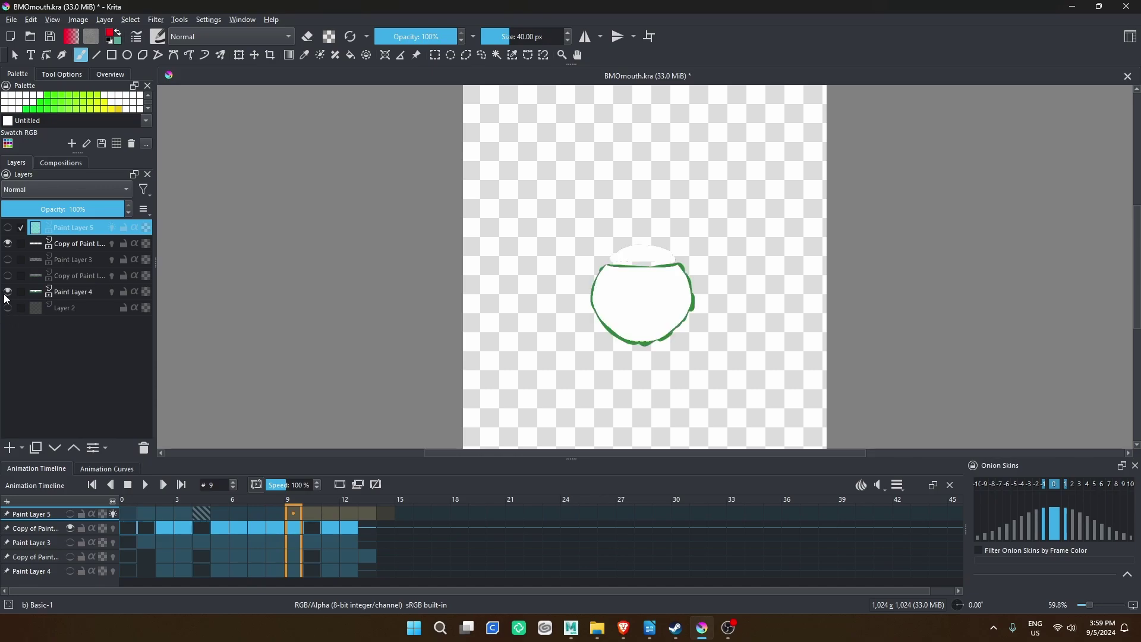
click(7, 292)
click(7, 307)
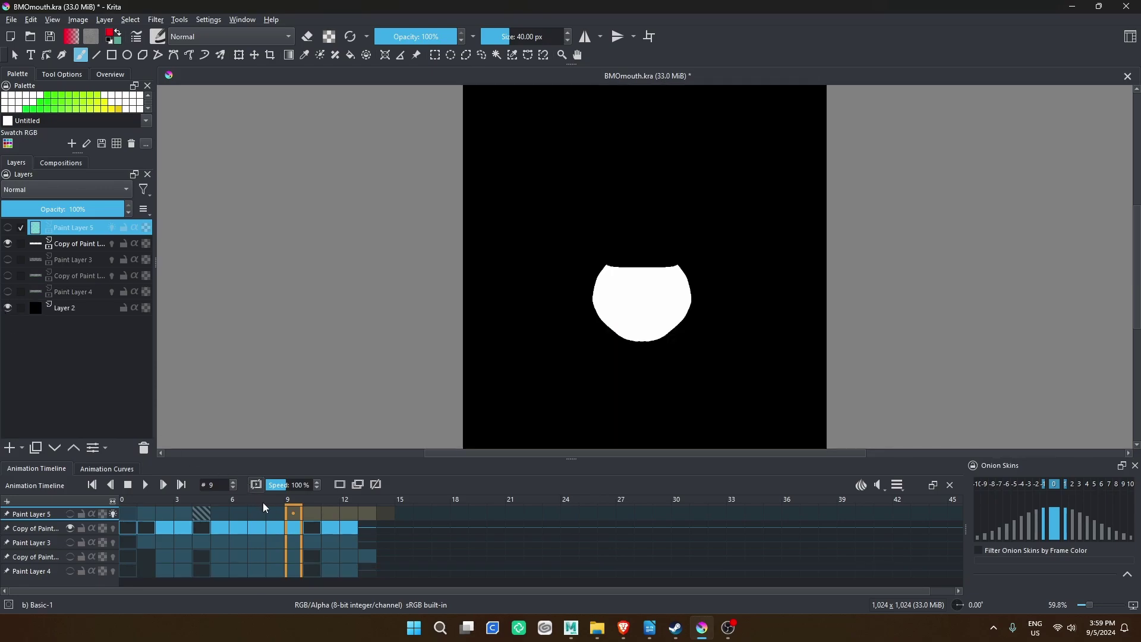
mouse_move(265, 507)
mouse_down()
mouse_move(160, 515)
mouse_move(356, 516)
mouse_move(131, 514)
mouse_move(258, 516)
mouse_up()
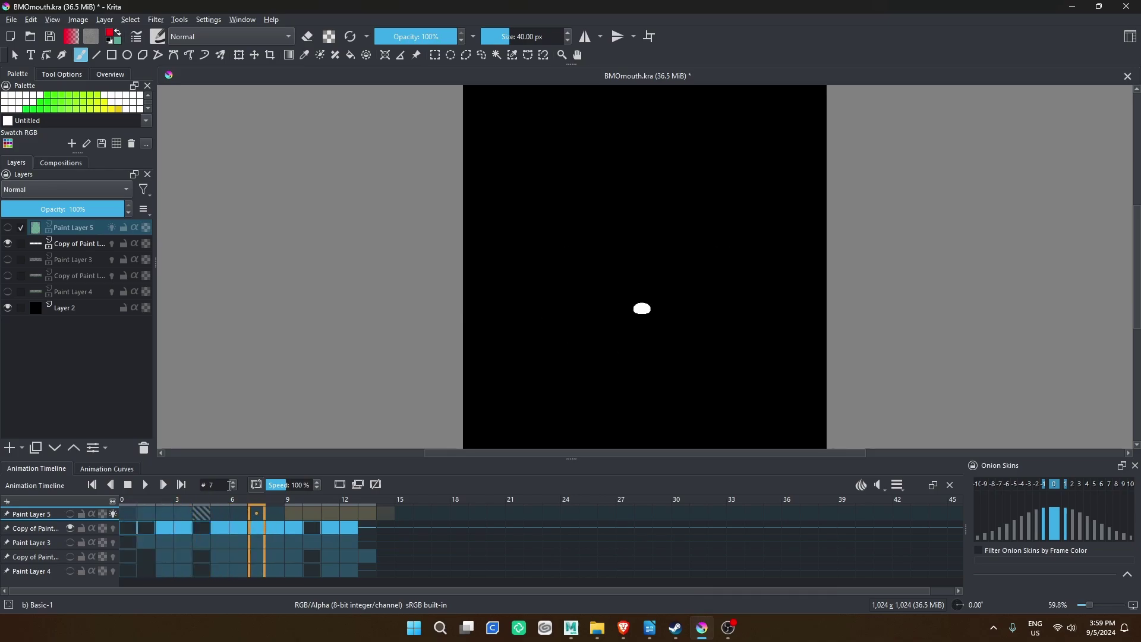
Hide Layer 2, show the lower copied layer and Paint Layer 3, and compare frame 6 with the upper copied layer on and off
click(7, 308)
click(7, 276)
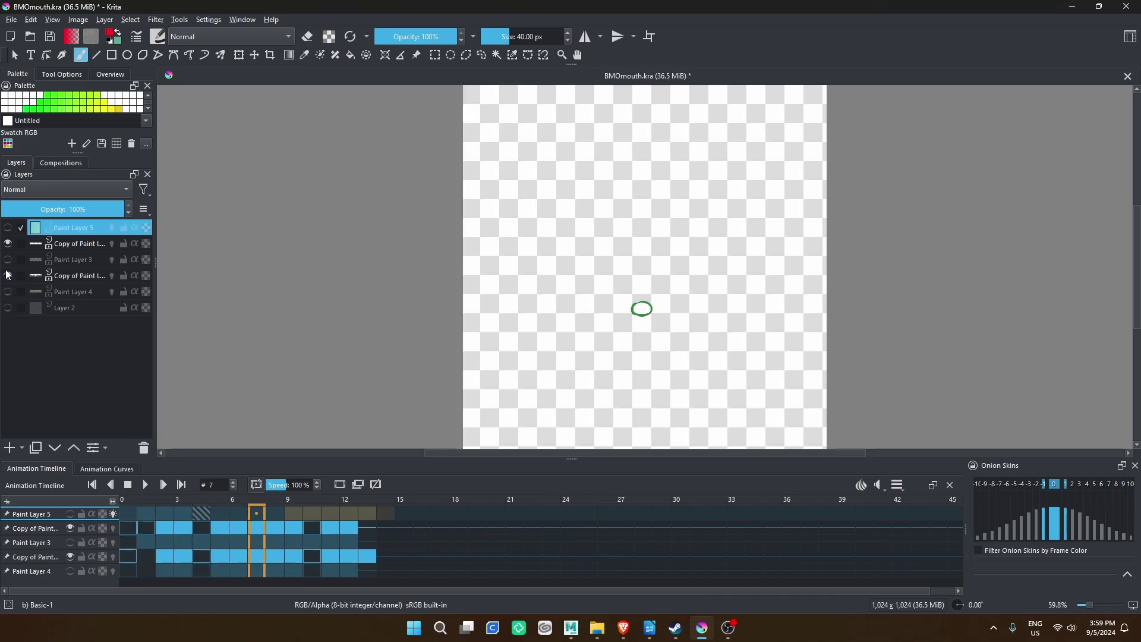
click(8, 260)
mouse_move(238, 515)
mouse_down()
mouse_move(202, 514)
mouse_move(243, 515)
mouse_up()
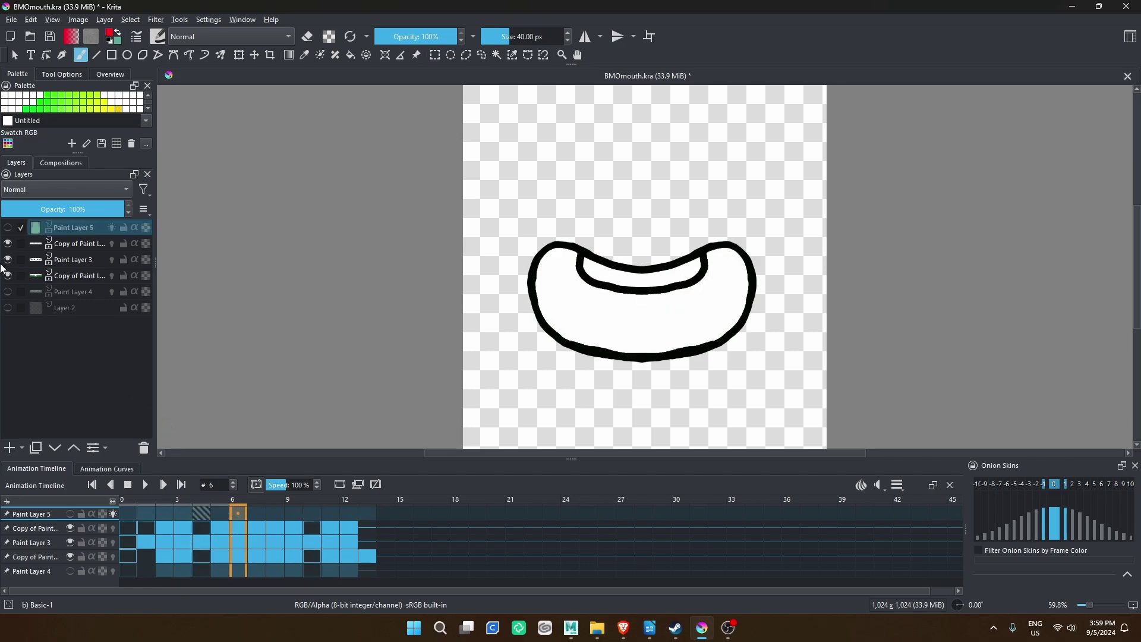
click(7, 244)
click(8, 244)
click(8, 244)
click(8, 244)
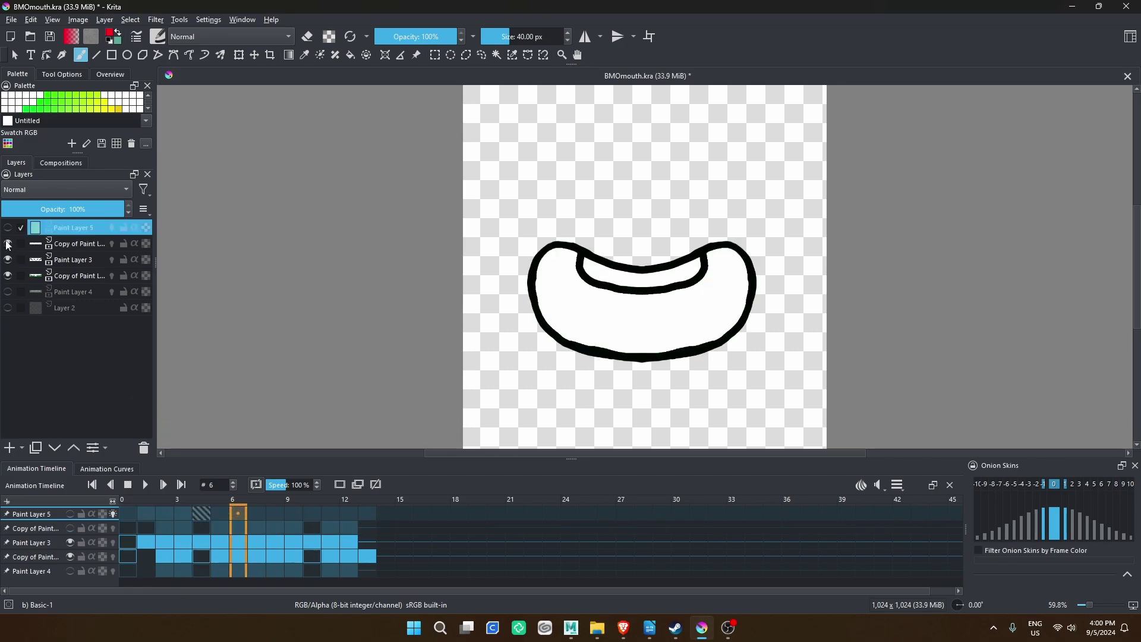
In Maya's Node Editor, separate multiplyDivide3 and plusMinusAverage1 to trace their connections, and restack them below mouthSpriteCtrl
click(727, 627)
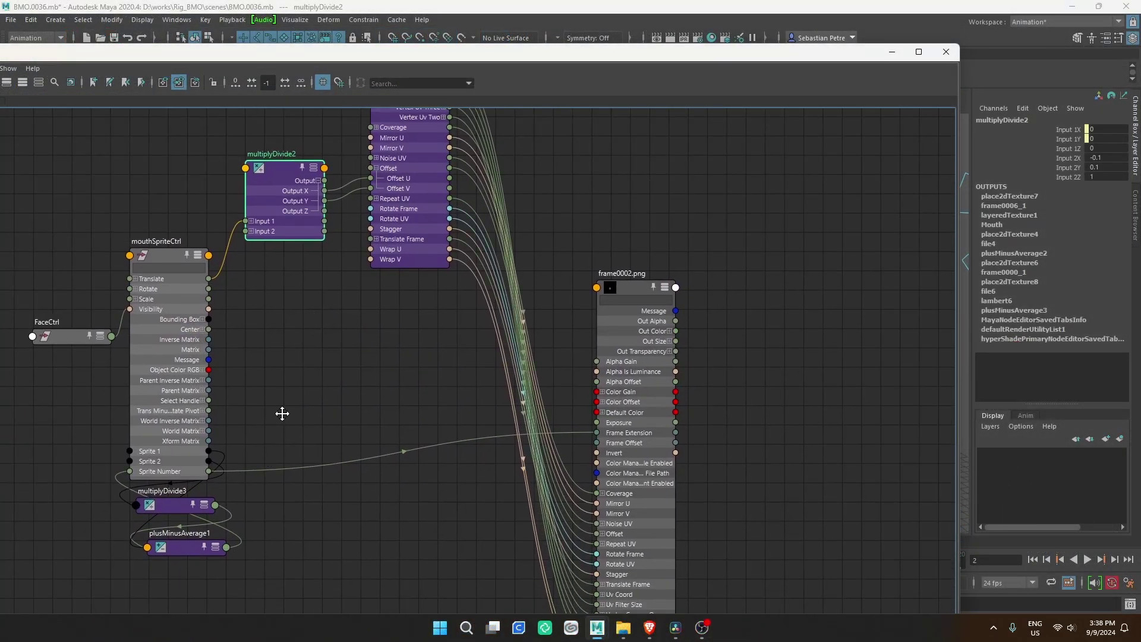
alt+middle_drag(282, 414, 407, 362)
scroll(326, 474, up, 4)
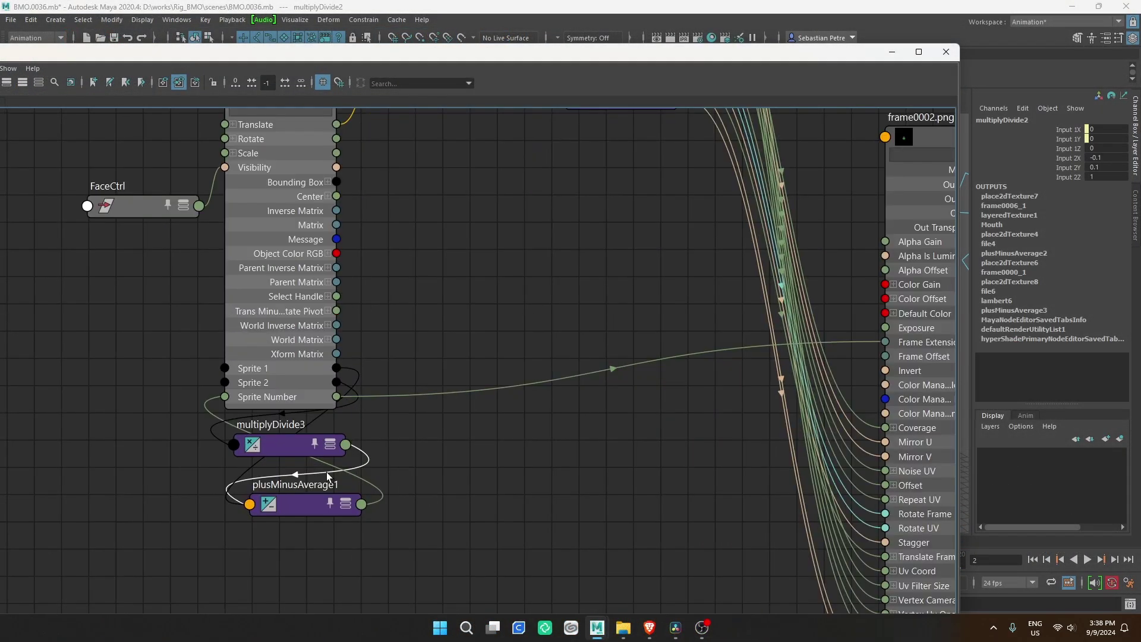
drag(283, 440, 530, 304)
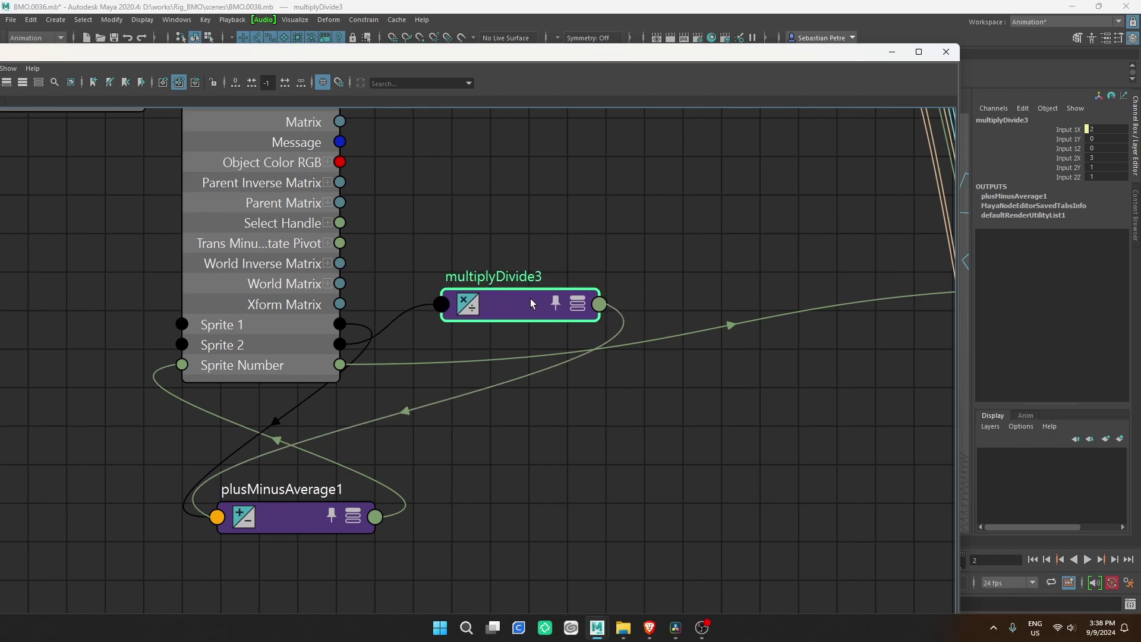
drag(289, 510, 490, 472)
drag(475, 309, 458, 526)
drag(479, 577, 453, 469)
drag(453, 472, 241, 488)
click(599, 451)
alt+middle_drag(623, 435, 173, 519)
scroll(234, 508, down, 4)
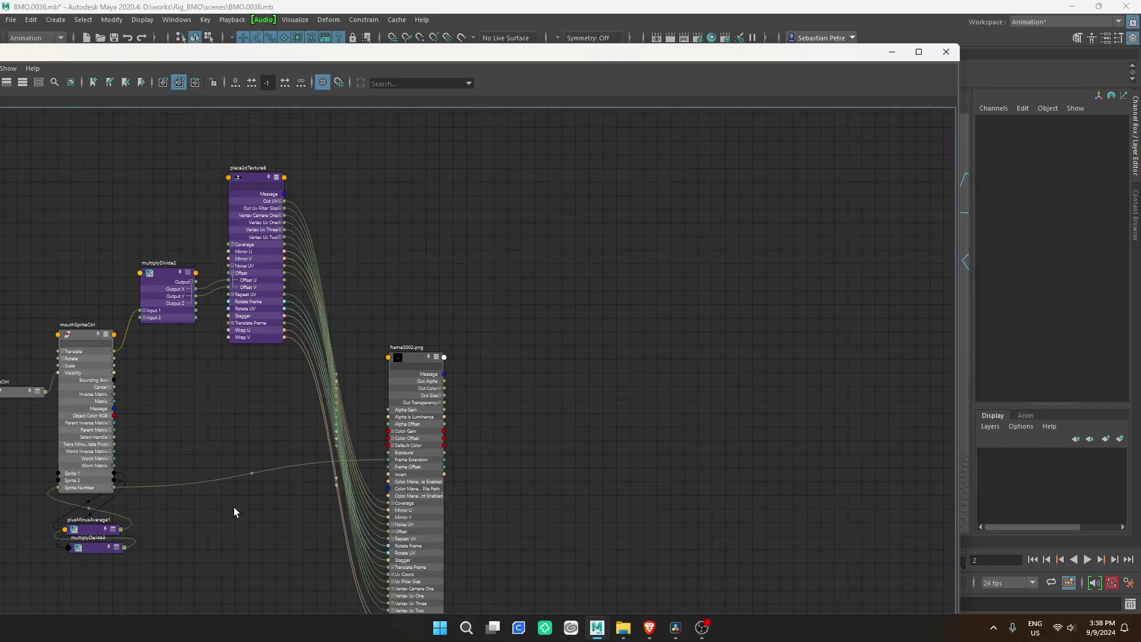
Bring frame0002 from the MouthMask folder into the Node Editor as a file texture, and minimize the folder window
alt+middle_drag(204, 404, 276, 356)
scroll(360, 551, up, 3)
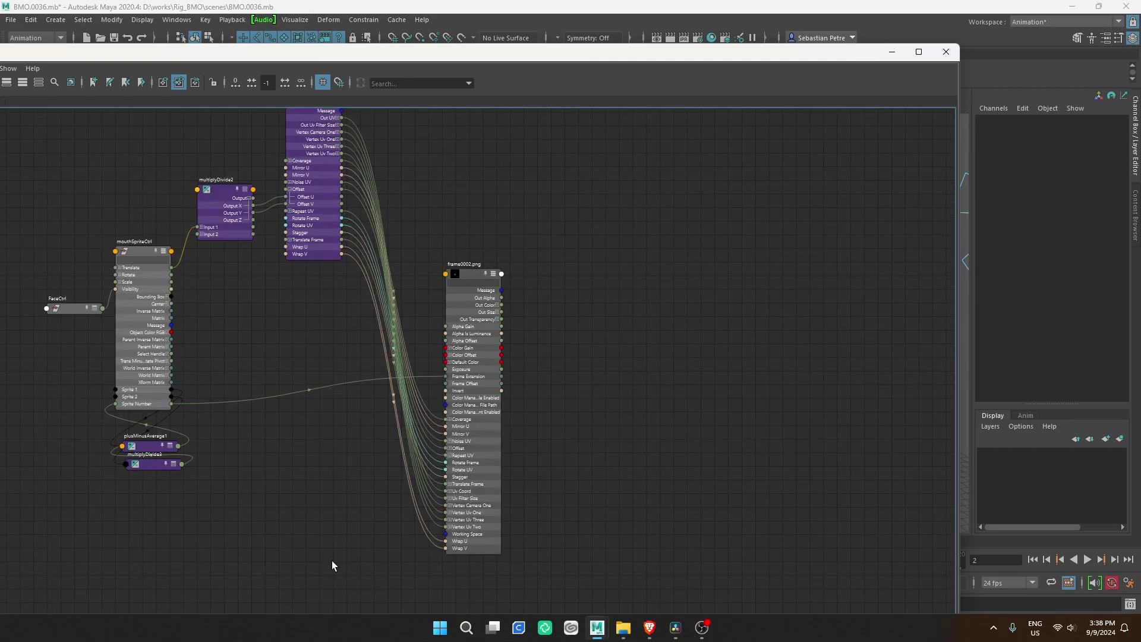
click(624, 629)
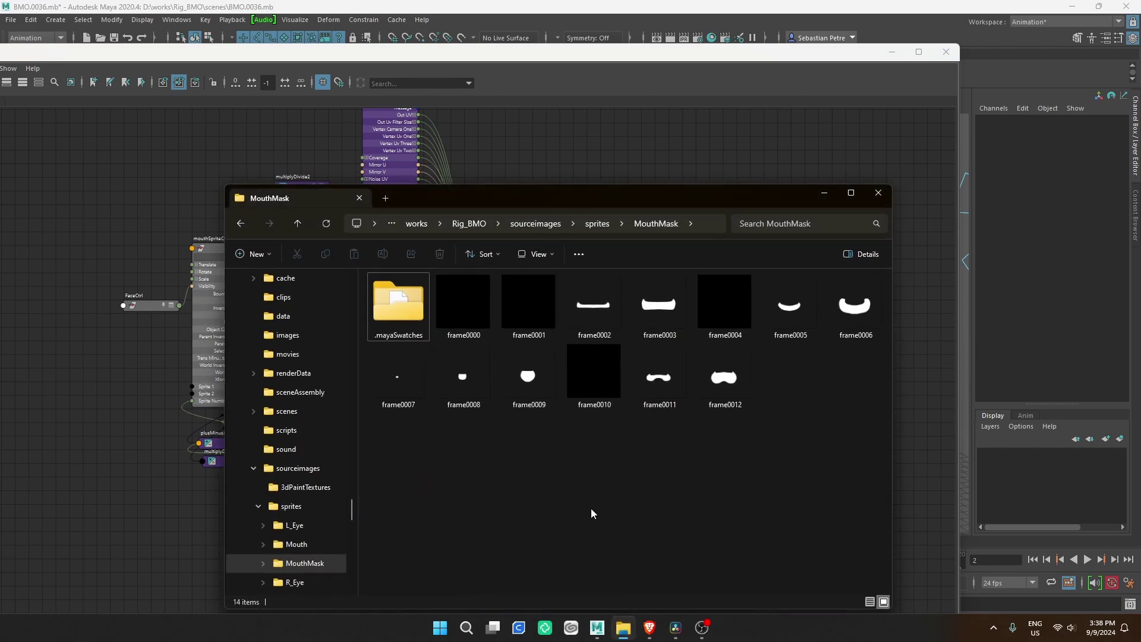
drag(586, 297, 665, 173)
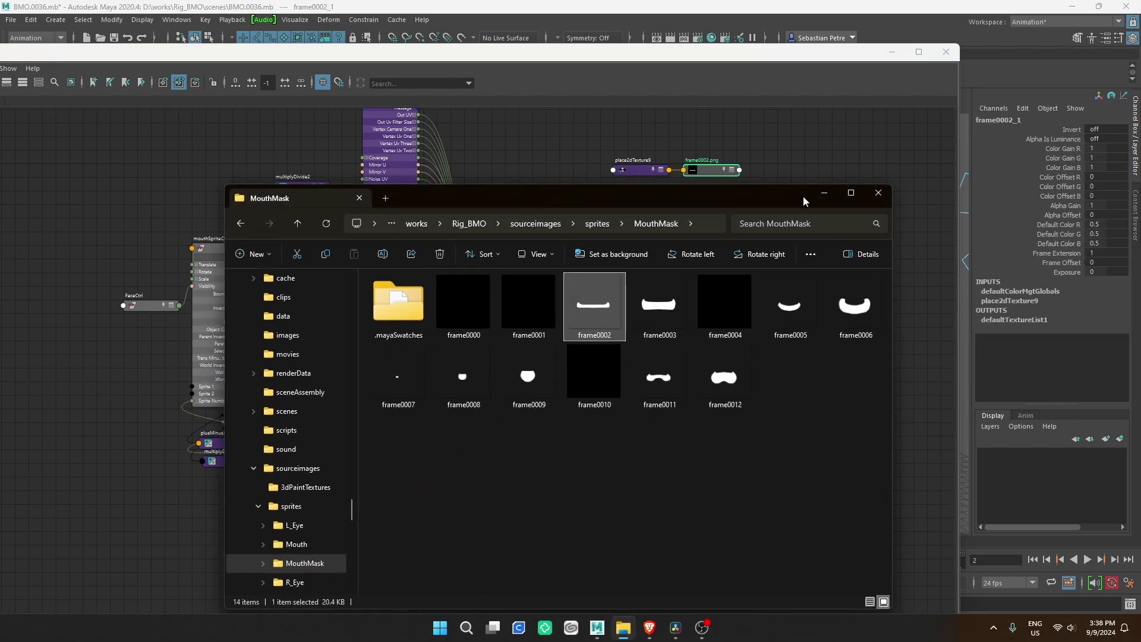
click(823, 192)
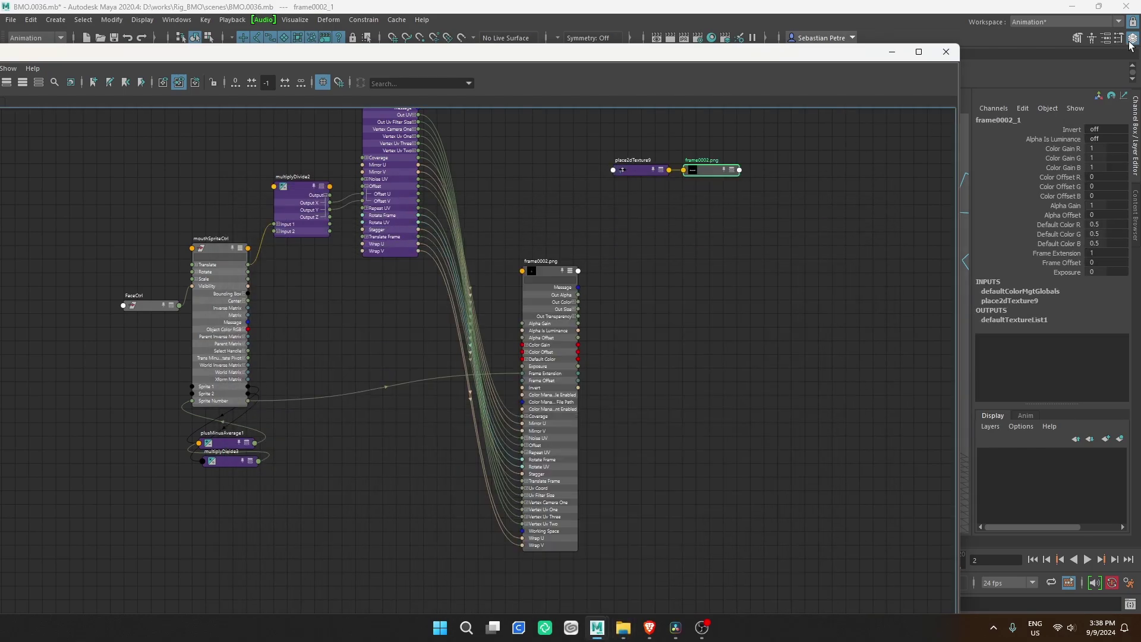
Turn on Use Image Sequence for the MouthMask frame0002 texture and close its attribute window
click(1107, 39)
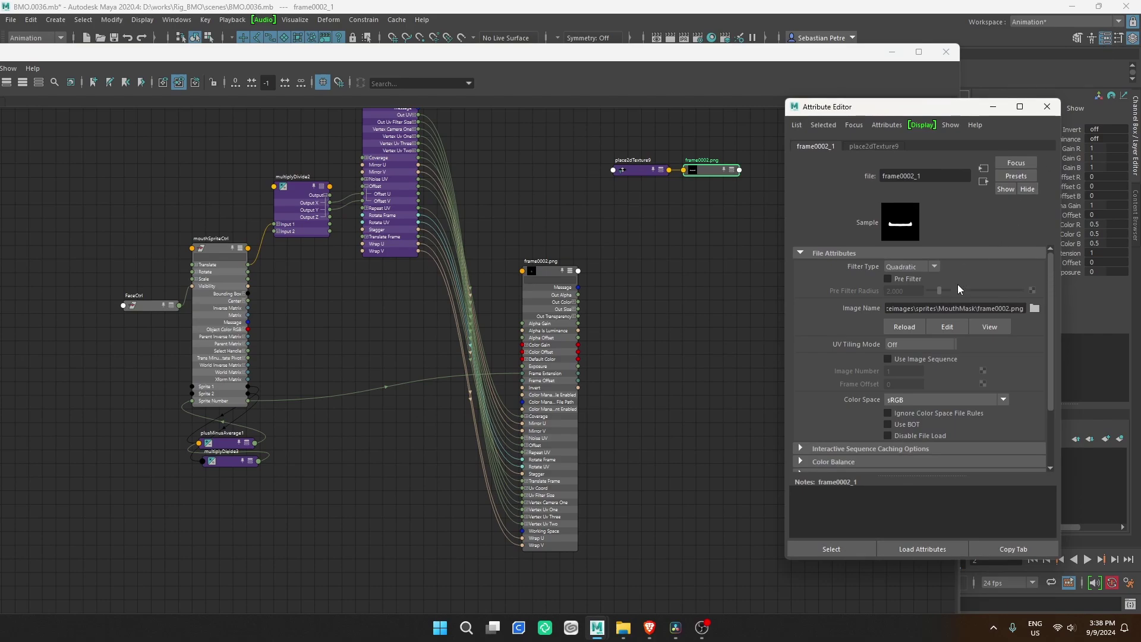
click(1048, 106)
scroll(407, 337, up, 2)
scroll(370, 357, down, 2)
Expand the MouthMask texture node to show all its attributes, and arrange it in the graph with place2dTexture9 below its upper part
drag(753, 197, 801, 301)
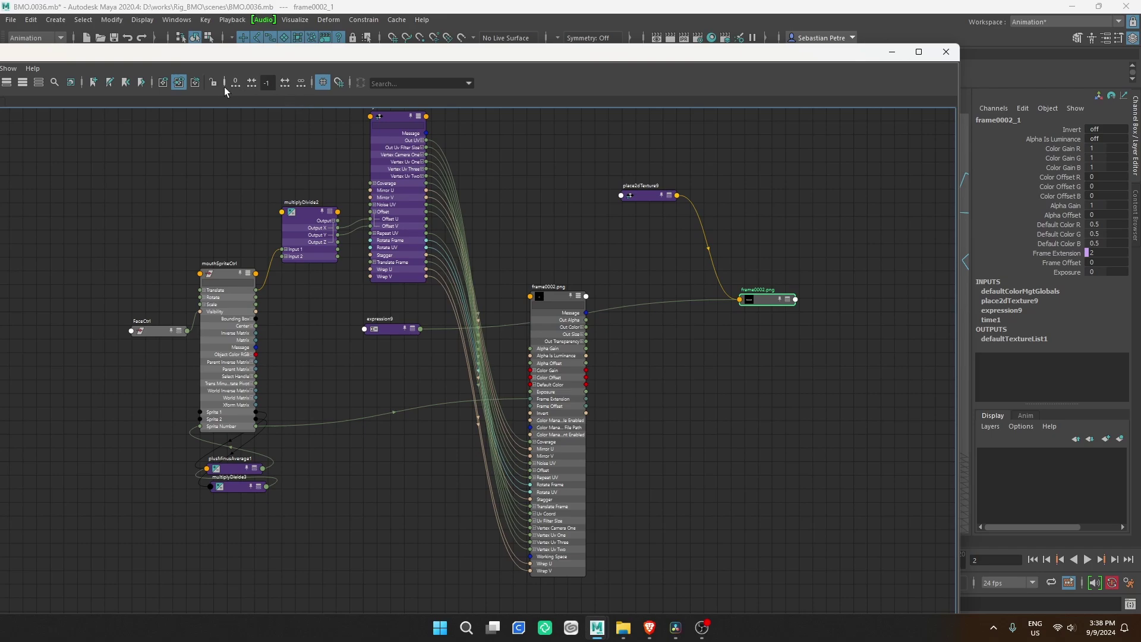
click(36, 84)
drag(779, 296, 767, 101)
scroll(515, 198, up, 5)
scroll(600, 313, down, 3)
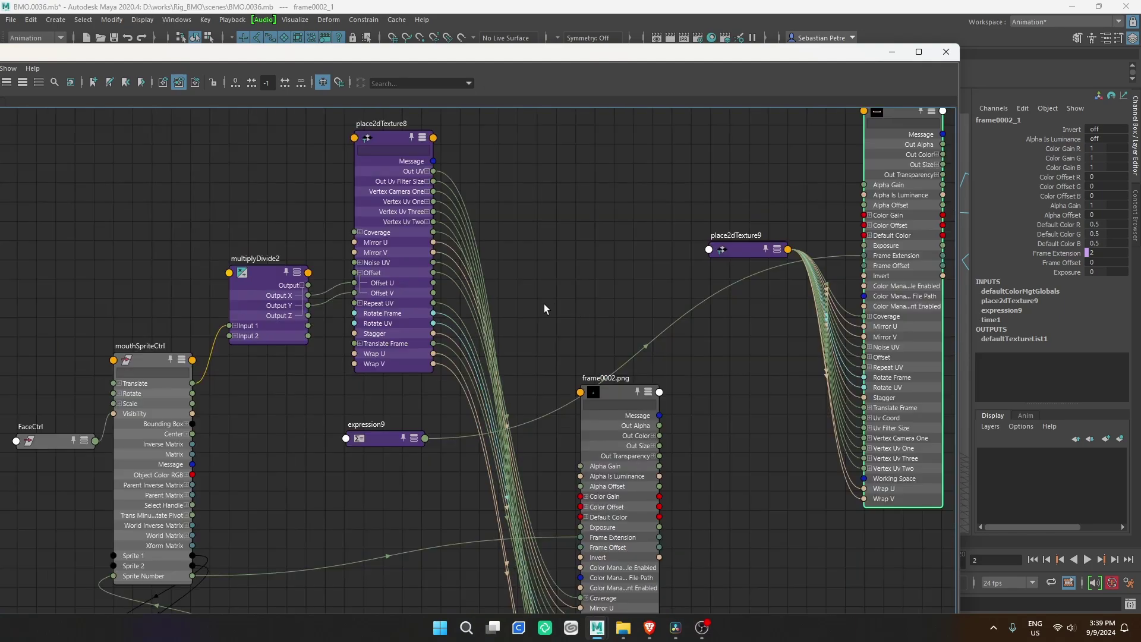
alt+middle_drag(525, 313, 403, 388)
drag(620, 331, 641, 516)
drag(780, 192, 810, 121)
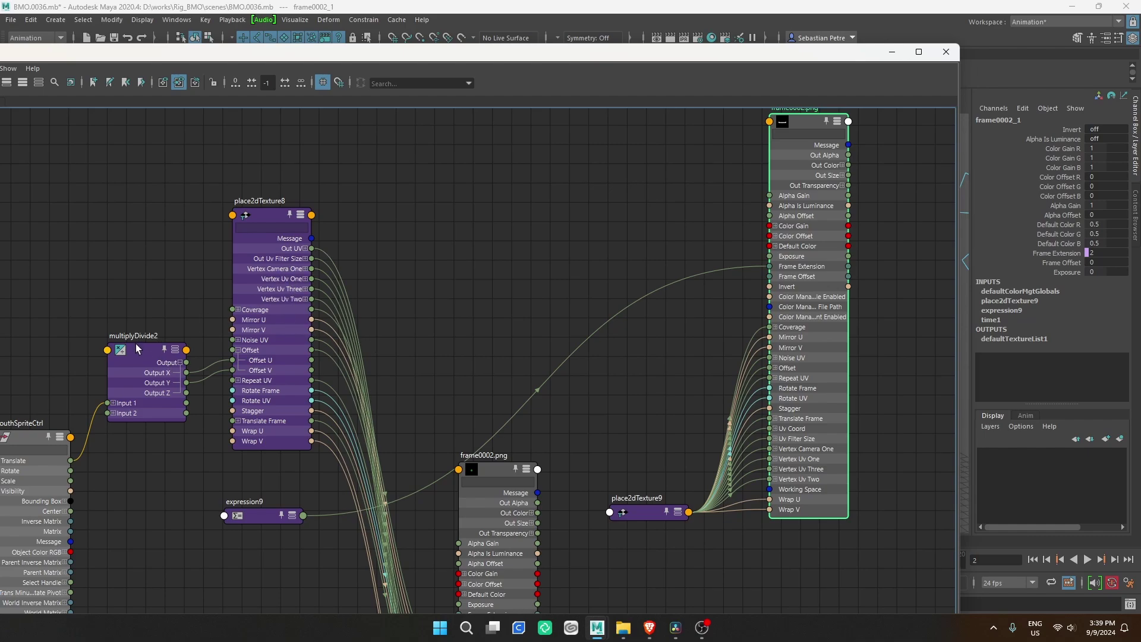
Connect mouthSpriteCtrl's Sprite Number to the Frame Extension of the MouthMask texture, replacing the expression9 connection
drag(135, 343, 134, 336)
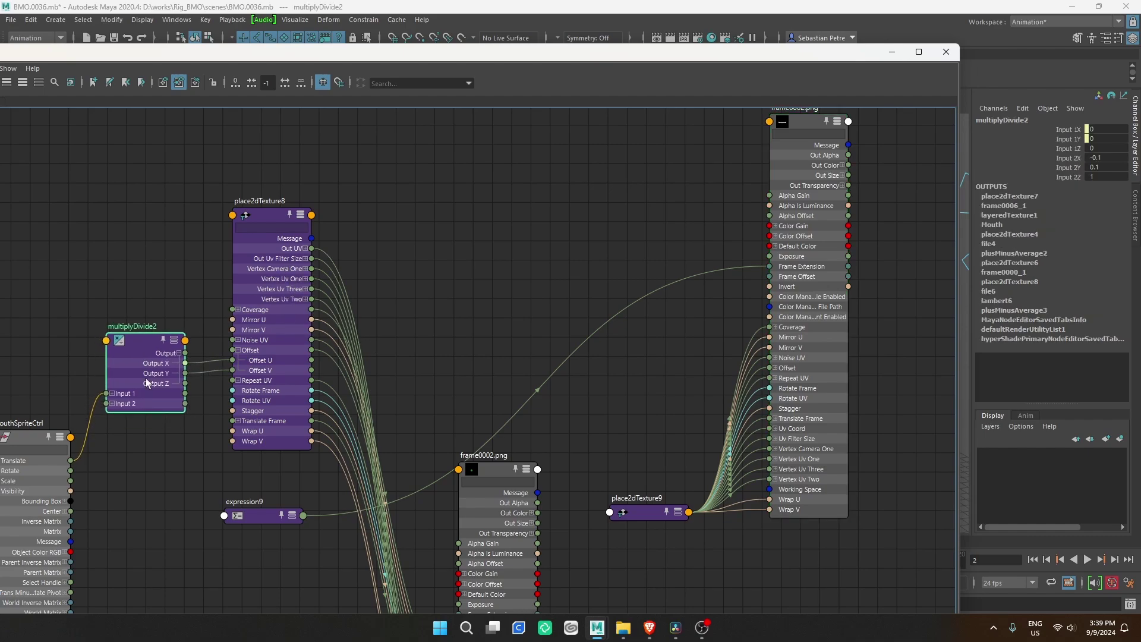
alt+middle_drag(217, 418, 125, 441)
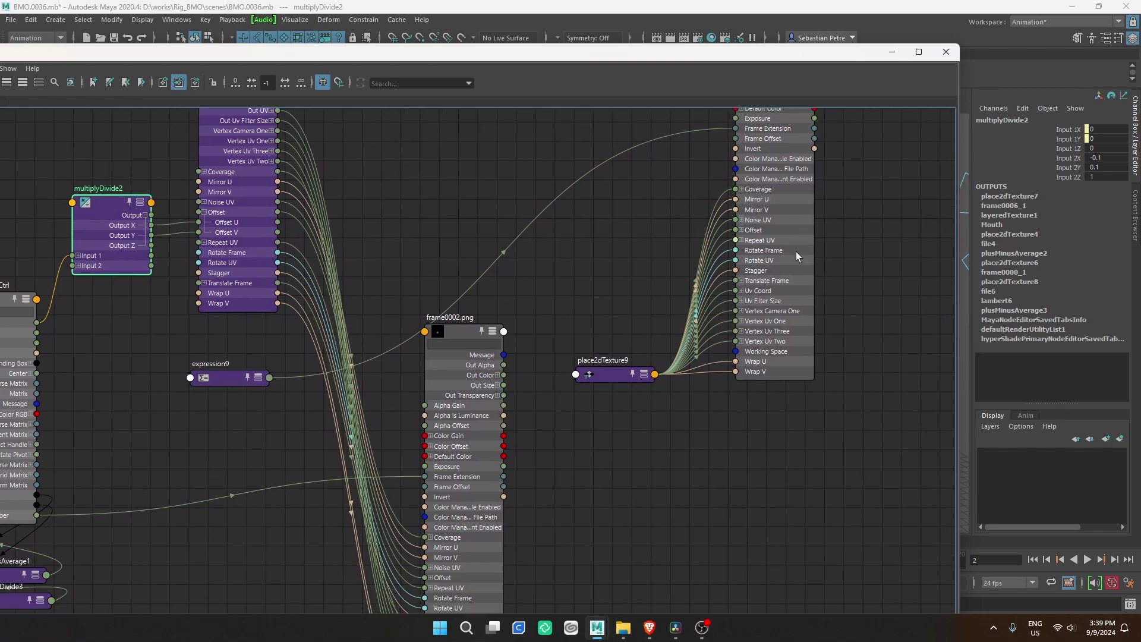
mouse_move(618, 375)
mouse_down()
mouse_move(620, 319)
mouse_move(617, 367)
mouse_up()
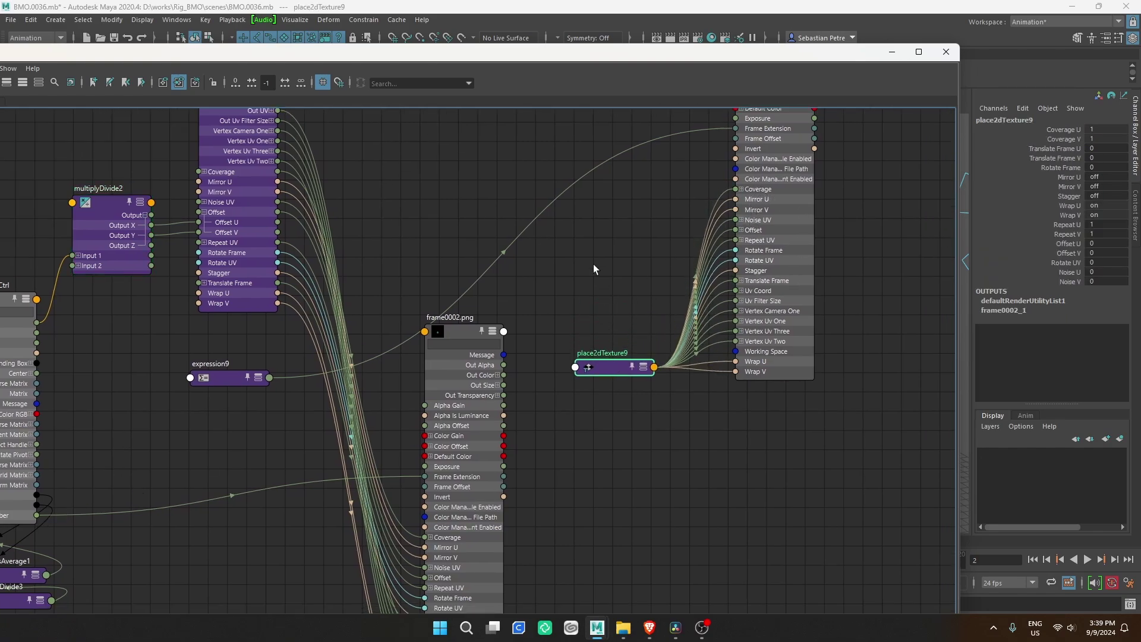
click(593, 268)
alt+middle_drag(593, 280, 625, 312)
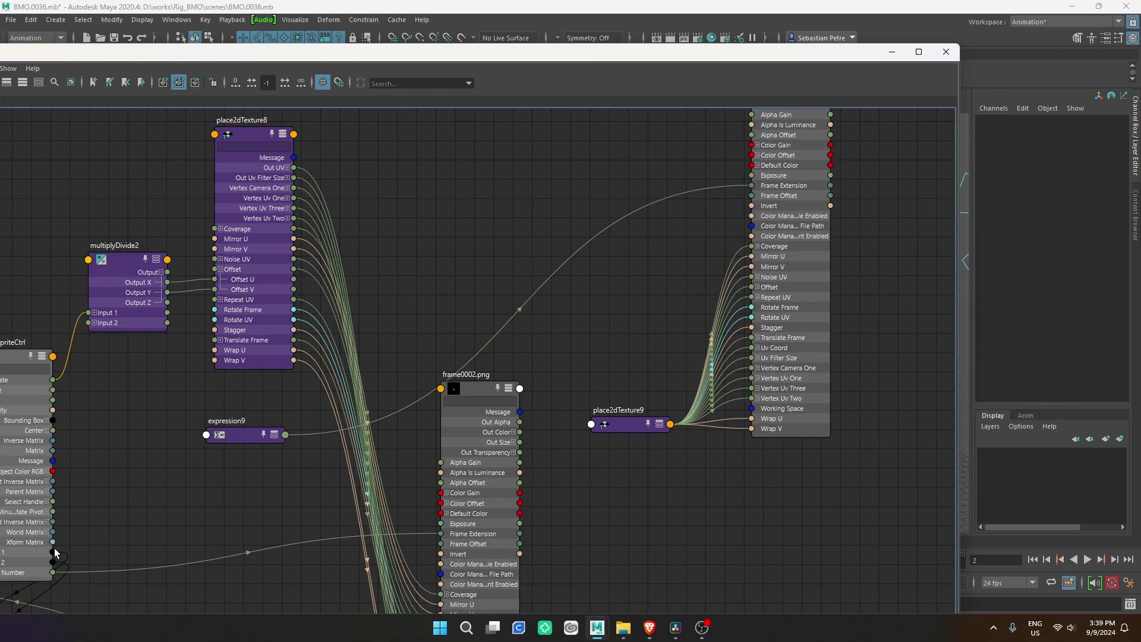
drag(52, 574, 753, 186)
Expand place2dTexture9 and connect multiplyDivide2's Output X to its Offset U and Output Y to its Offset V
drag(623, 412, 615, 314)
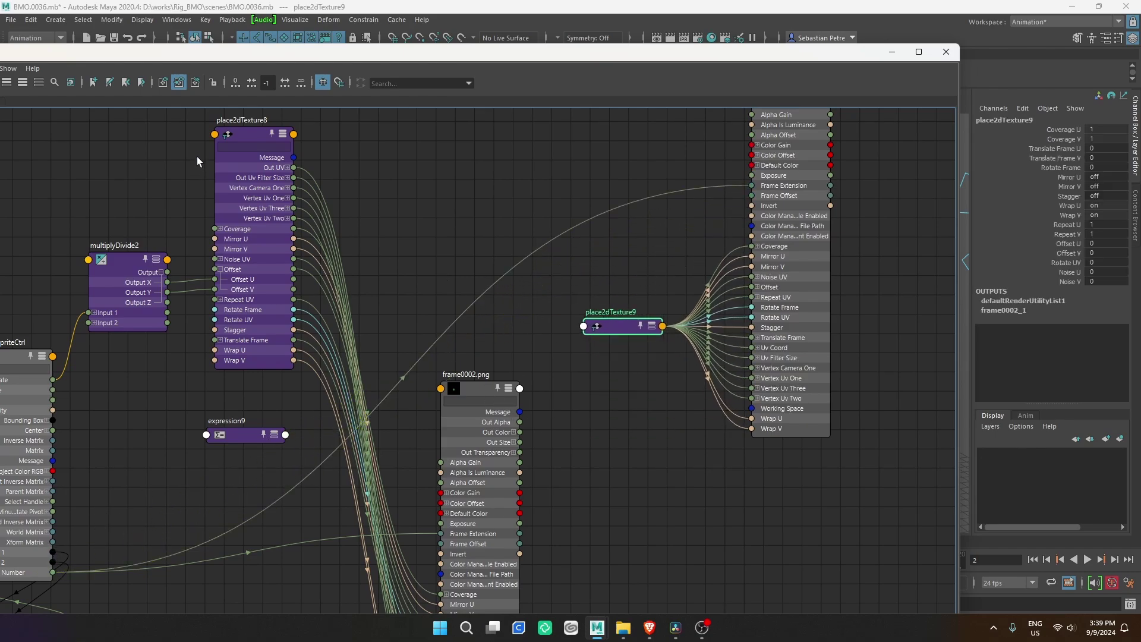
click(23, 83)
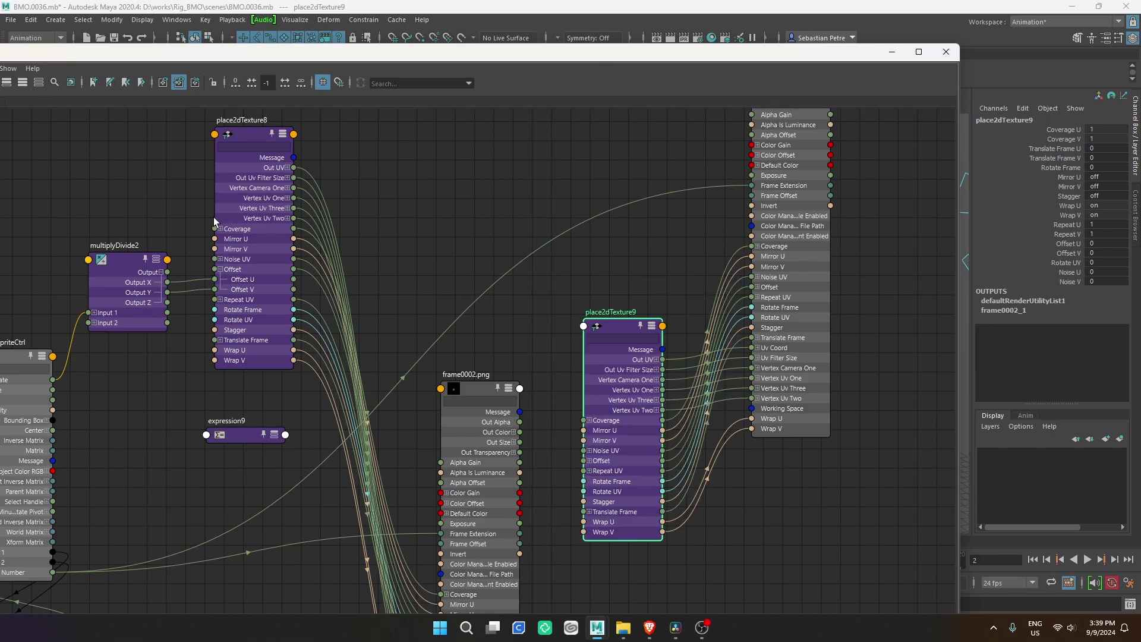
click(589, 462)
drag(168, 283, 584, 471)
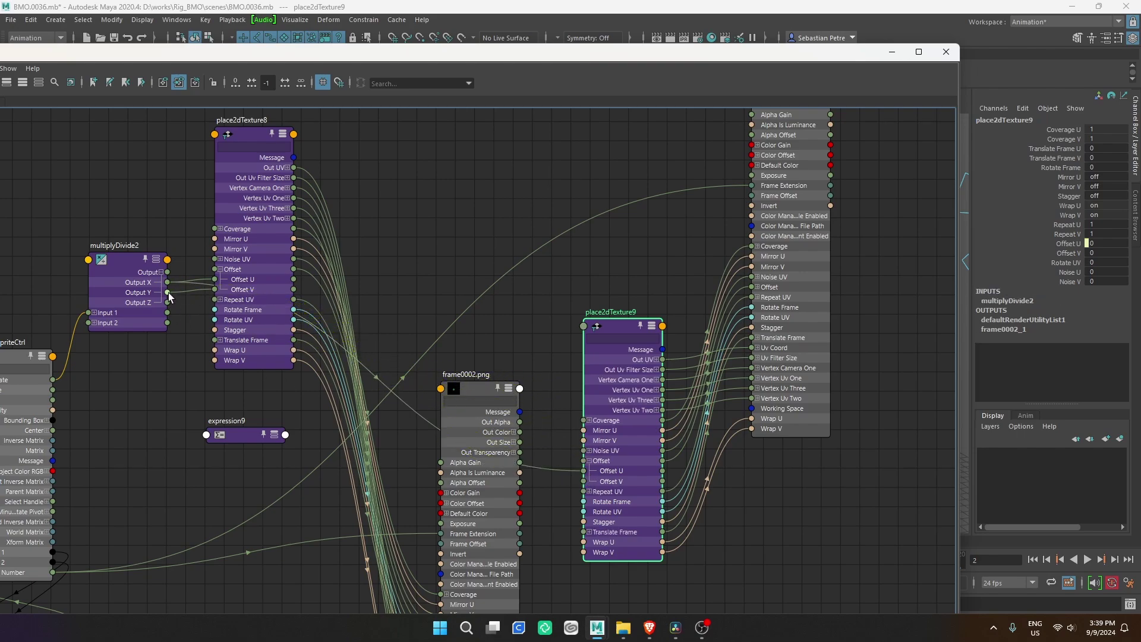
drag(168, 293, 598, 479)
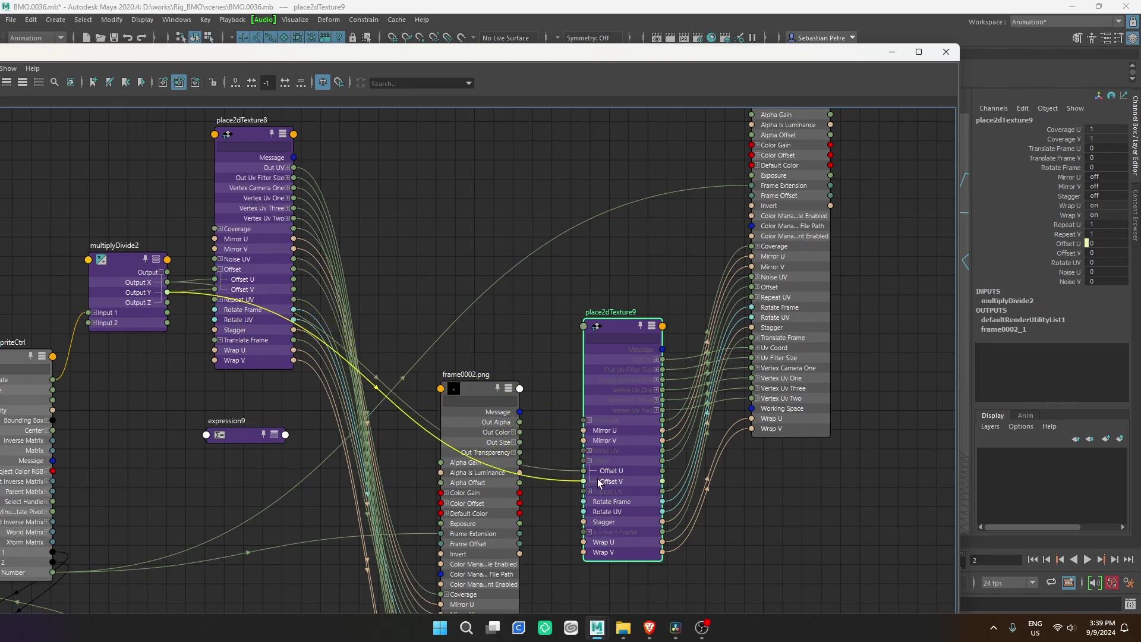
click(476, 182)
Collapse place2dTexture9 and the MouthMask texture node in the graph to tidy the network
alt+middle_drag(487, 197, 507, 305)
scroll(593, 213, down, 4)
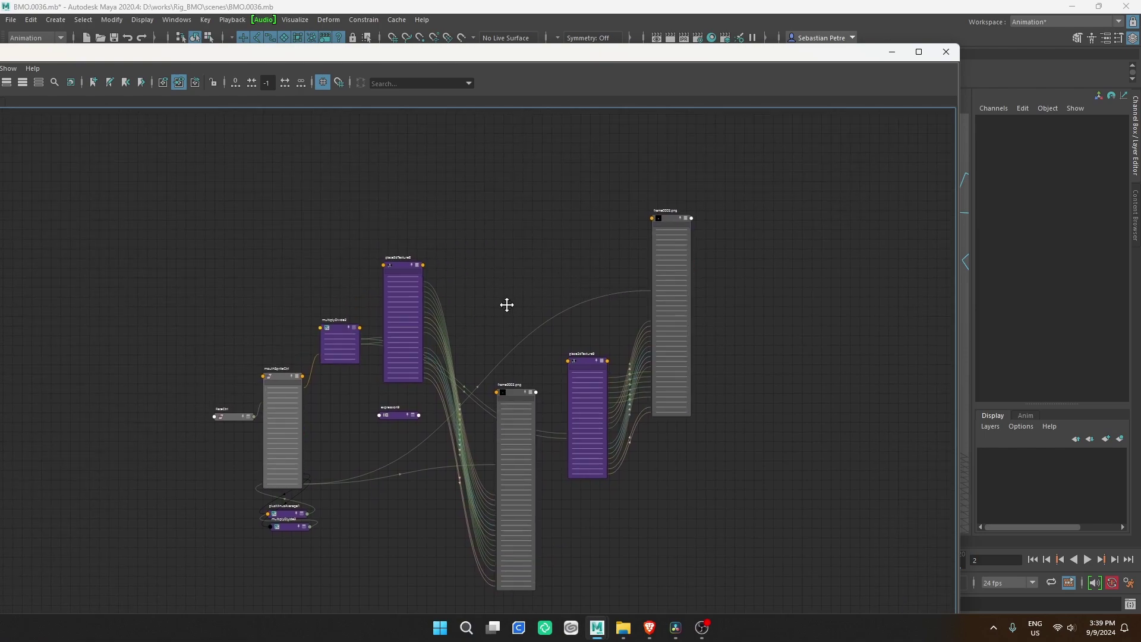
alt+right_drag(506, 305, 573, 366)
click(583, 389)
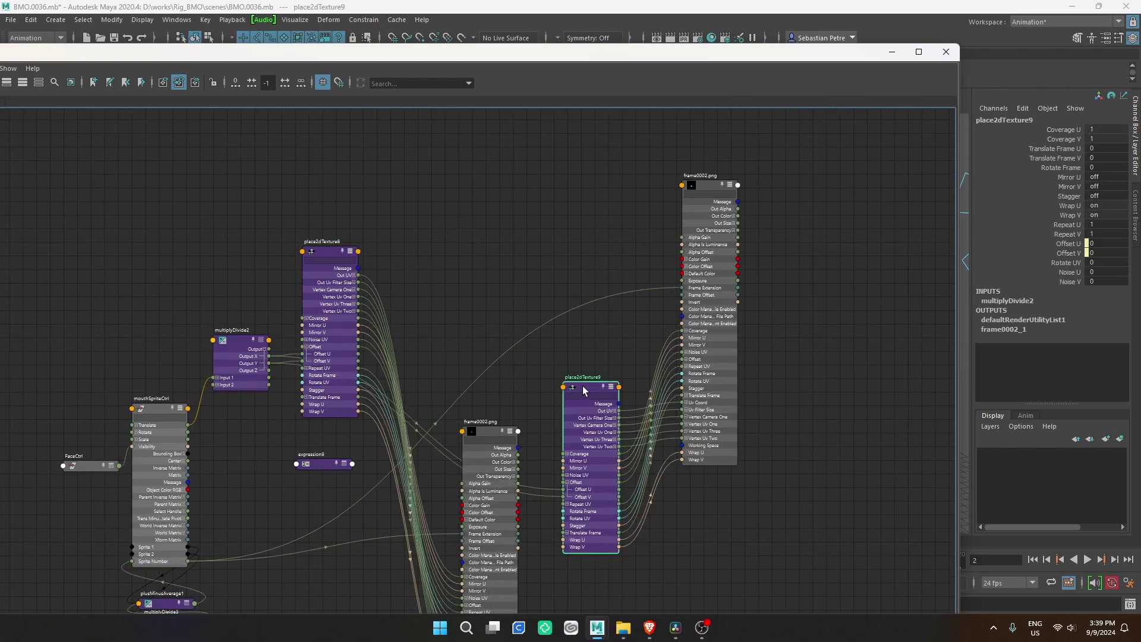
drag(74, 55, 199, 49)
click(116, 76)
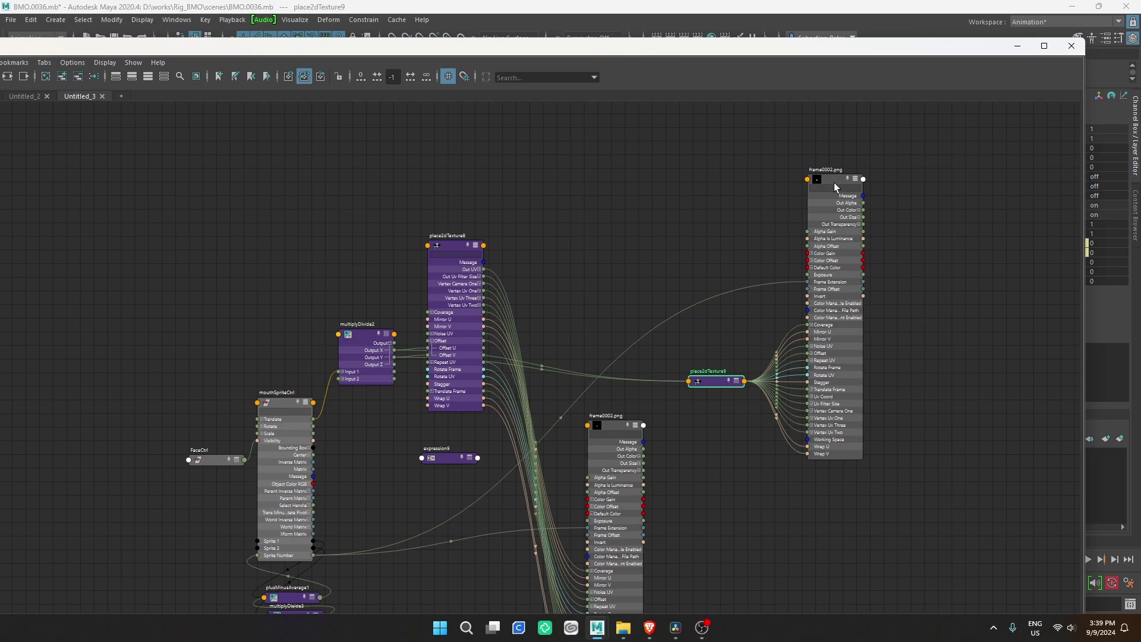
drag(834, 183, 864, 240)
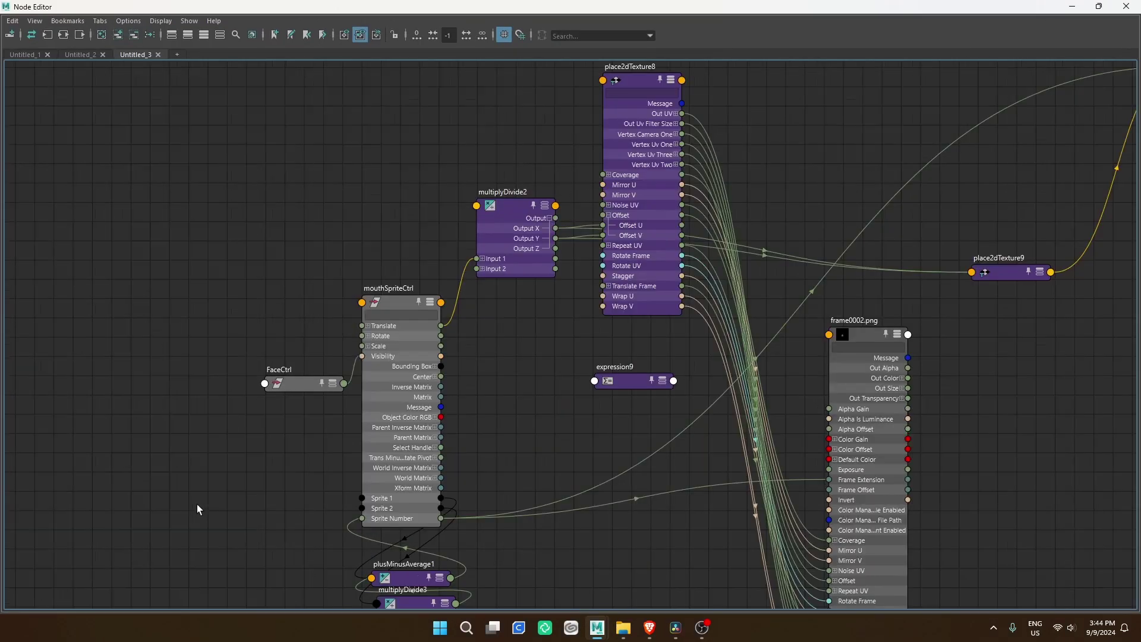
Add TongueSpriteCtrl to the node graph and place it in the empty area below mouthSpriteCtrl
alt+middle_drag(198, 504, 350, 159)
scroll(350, 159, down, 8)
click(118, 35)
alt+middle_drag(426, 327, 466, 235)
scroll(466, 235, down, 2)
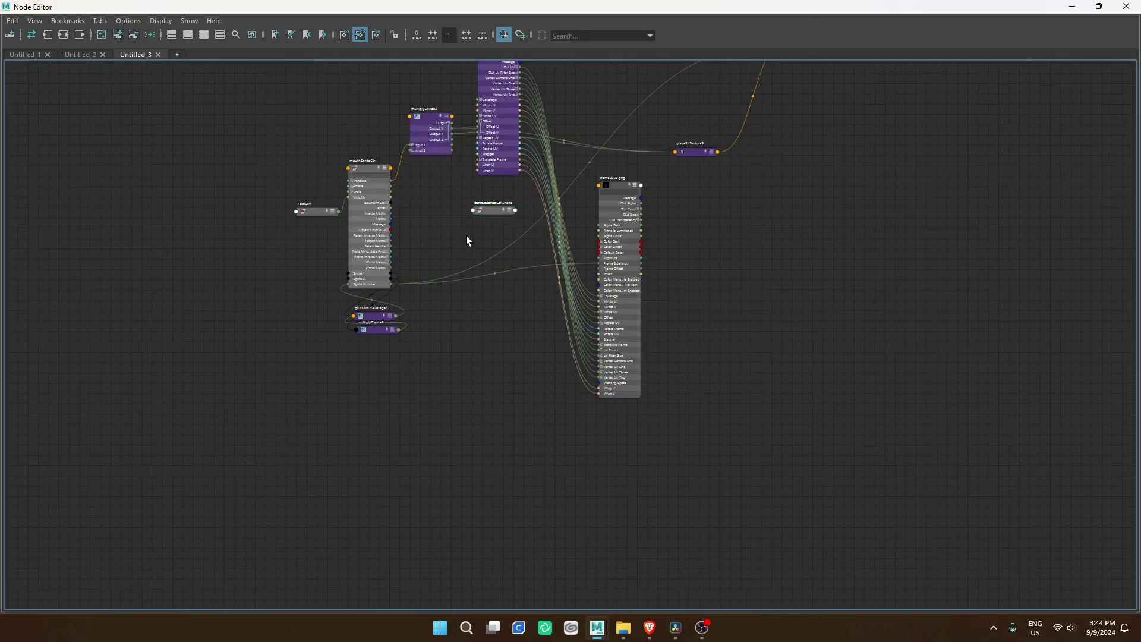
drag(493, 208, 329, 395)
Remove TongueSpriteCtrlShape and expression9 from the graph, and expand TongueSpriteCtrl to show all its attributes
drag(231, 365, 217, 377)
drag(480, 210, 173, 394)
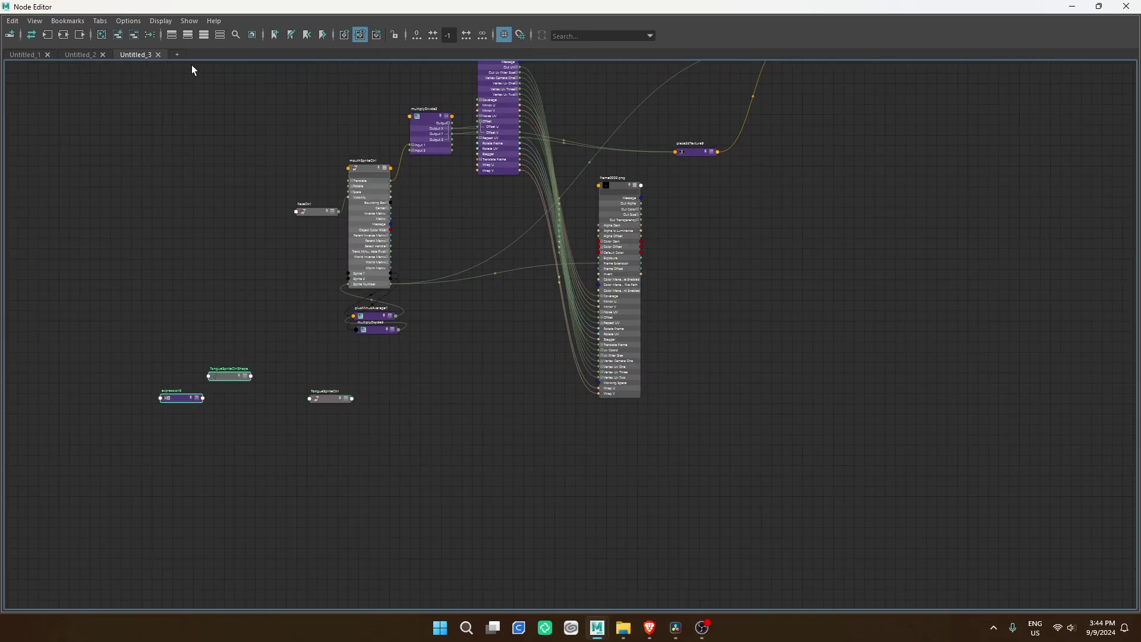
click(134, 35)
scroll(267, 461, up, 4)
click(396, 339)
click(204, 35)
alt+middle_drag(710, 336, 454, 510)
scroll(454, 510, down, 4)
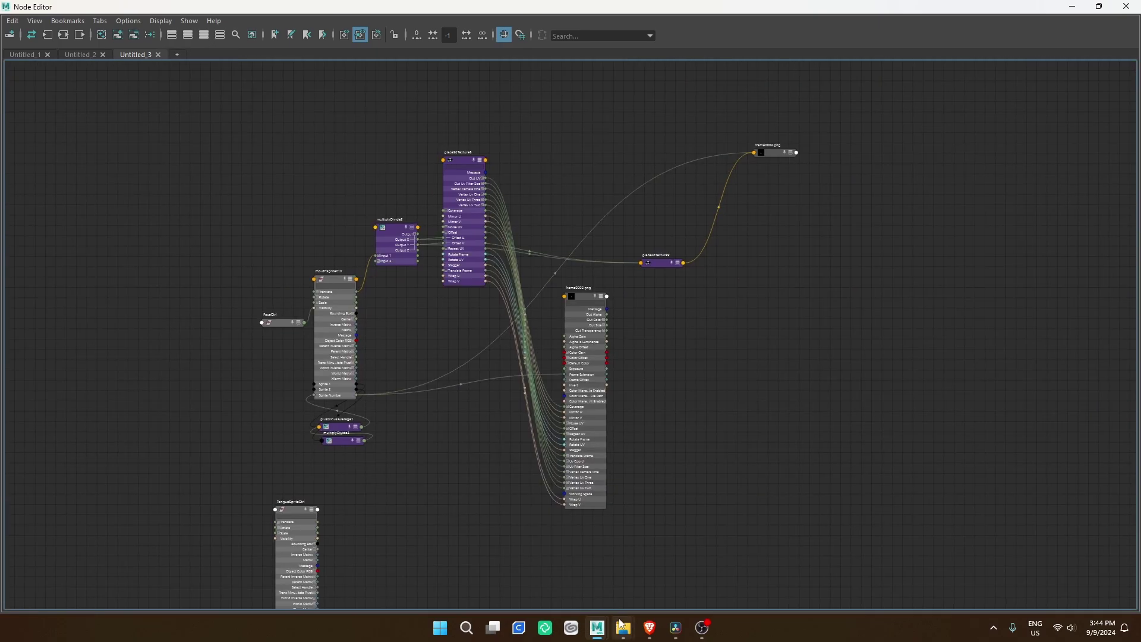
Bring a sprite image from another subfolder of sprites into the Node Editor, and place its texture nodes beside TongueSpriteCtrl
click(620, 623)
click(683, 539)
click(548, 121)
click(623, 627)
click(568, 561)
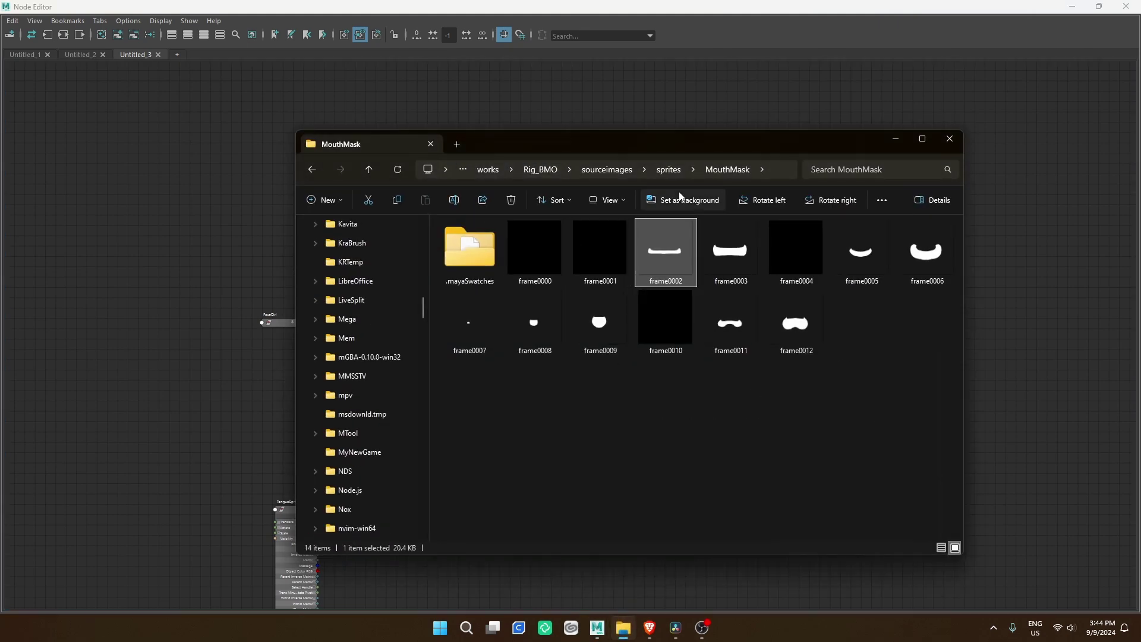
click(669, 169)
double_click(652, 246)
drag(664, 253, 1094, 381)
click(895, 140)
drag(1010, 319, 1107, 406)
drag(1115, 385, 497, 551)
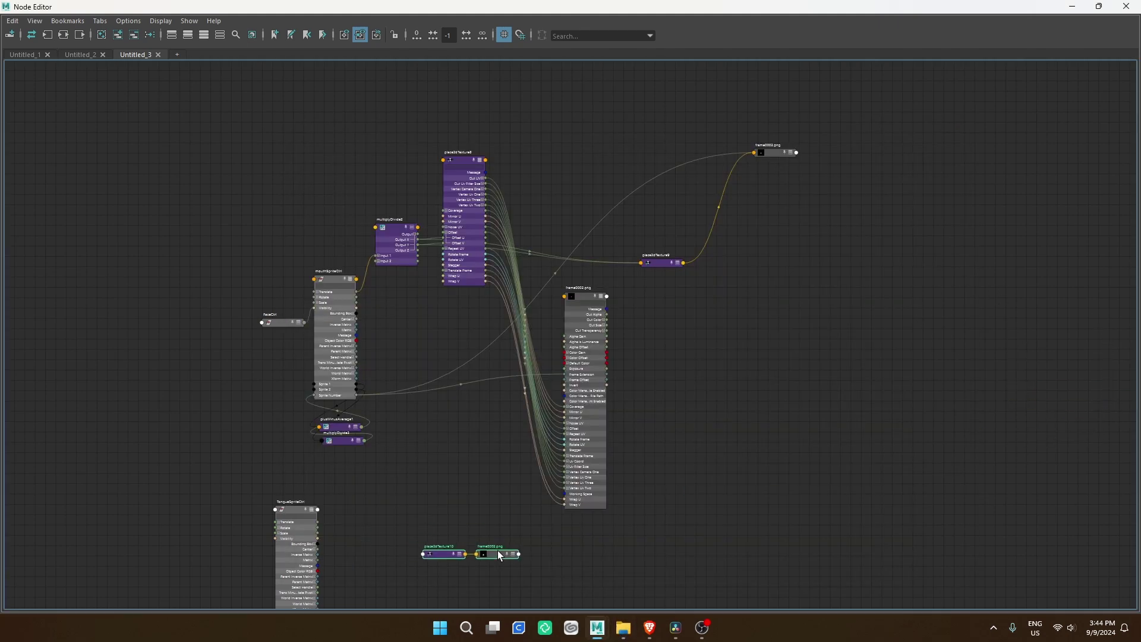
Turn on the image sequence option for the tongue's frame0002.png file texture, and return to the Node Editor
click(1074, 9)
click(1104, 37)
click(890, 355)
click(24, 604)
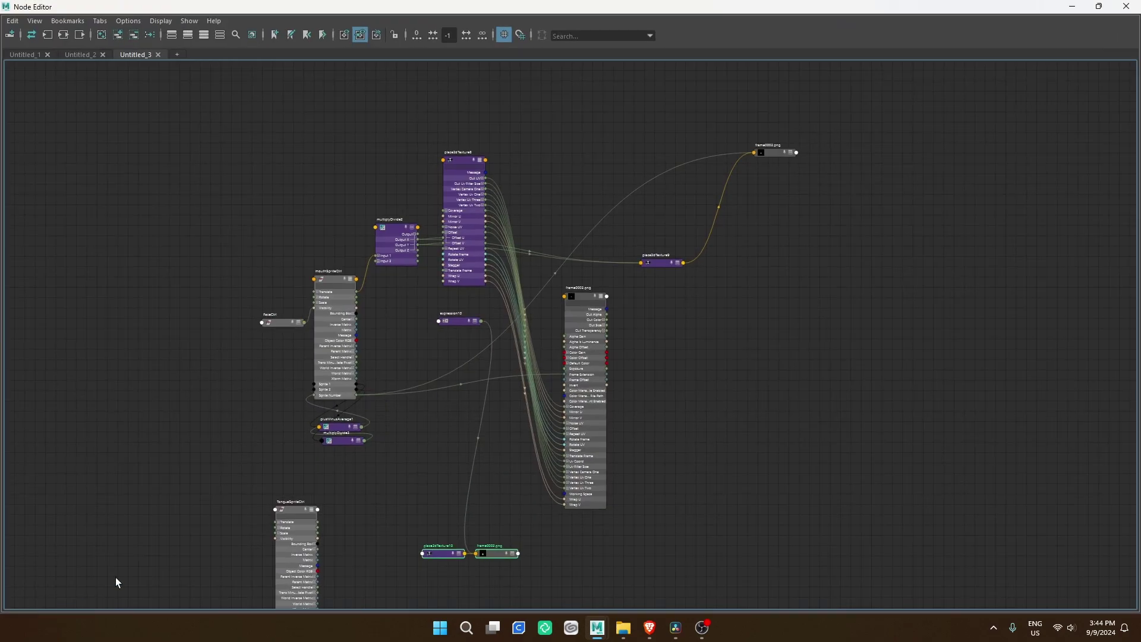
Create a multiplyDivide node between TongueSpriteCtrl and place2dTexture10 in the Node Editor
scroll(390, 556, up, 4)
alt+middle_drag(389, 557, 492, 351)
scroll(420, 204, down, 2)
alt+middle_drag(420, 204, 456, 484)
scroll(419, 604, up, 2)
alt+middle_drag(420, 603, 458, 382)
scroll(466, 219, down, 1)
alt+middle_drag(467, 220, 429, 329)
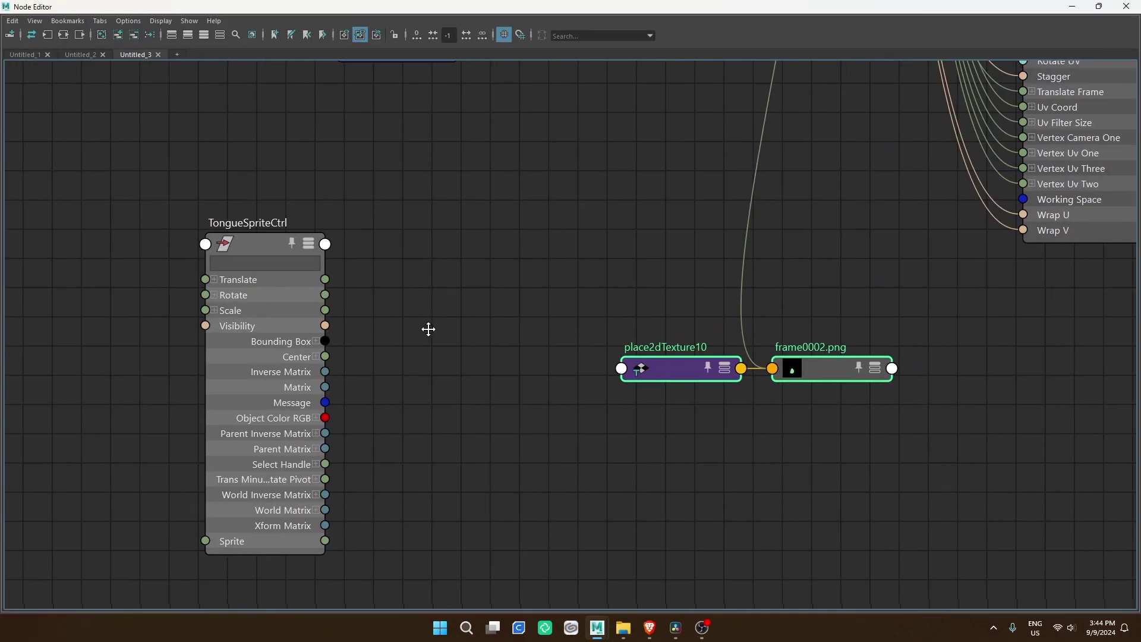
key(Tab)
text(multip)
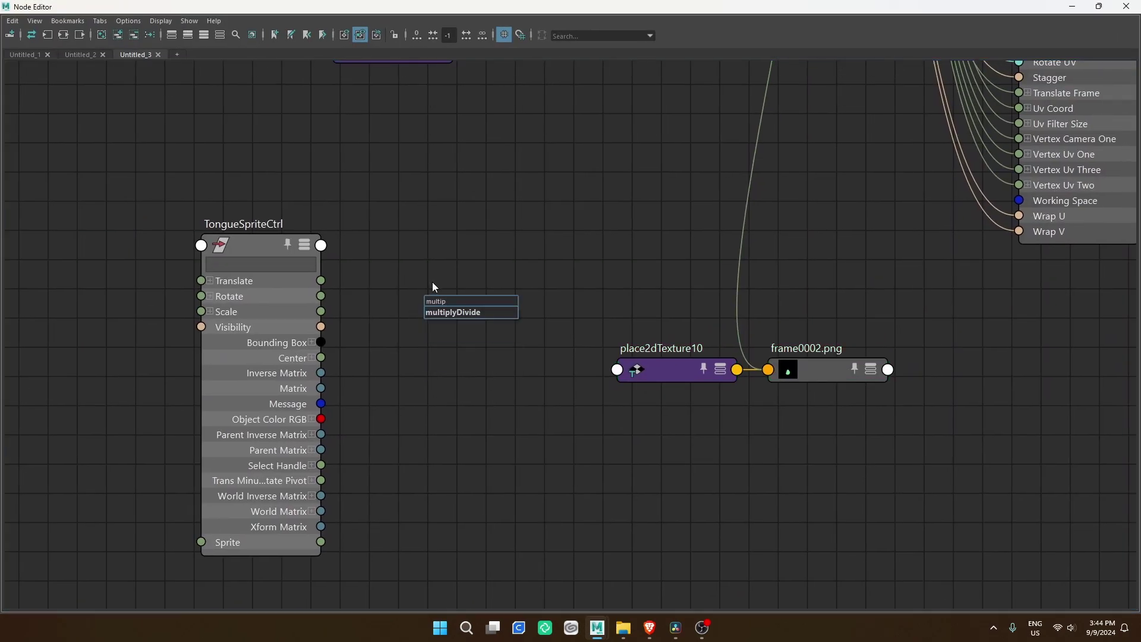
click(453, 311)
scroll(484, 321, down, 4)
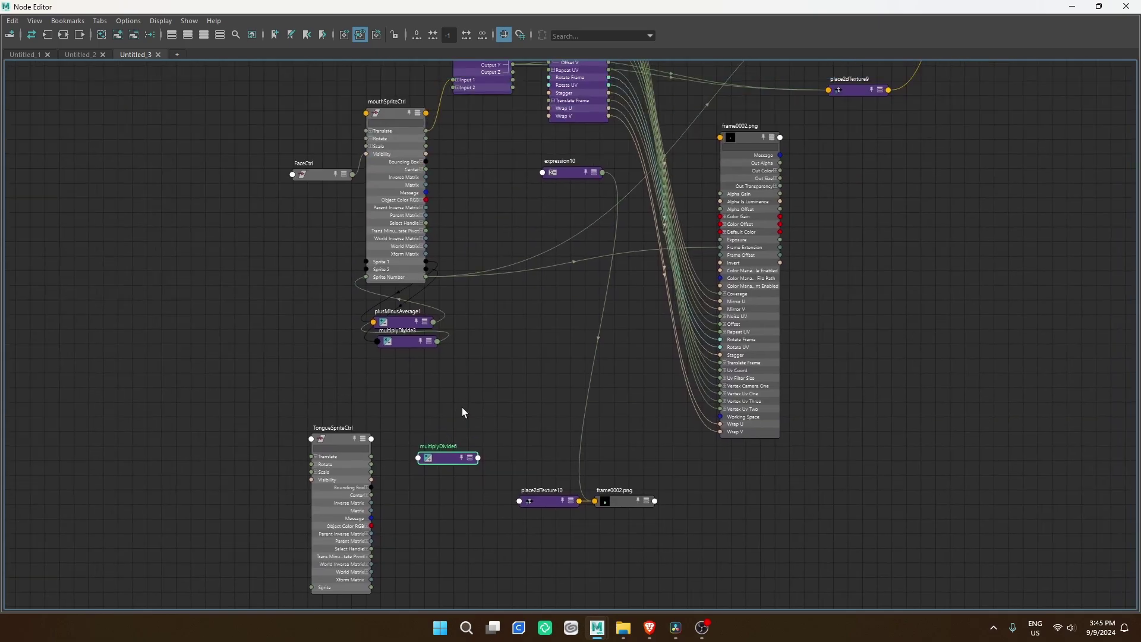
alt+middle_drag(462, 408, 467, 365)
Set the new multiplyDivide node's Input 2X to -0.1 and Input 2Y to 0.1, and expand its attributes
drag(1028, 6, 887, 37)
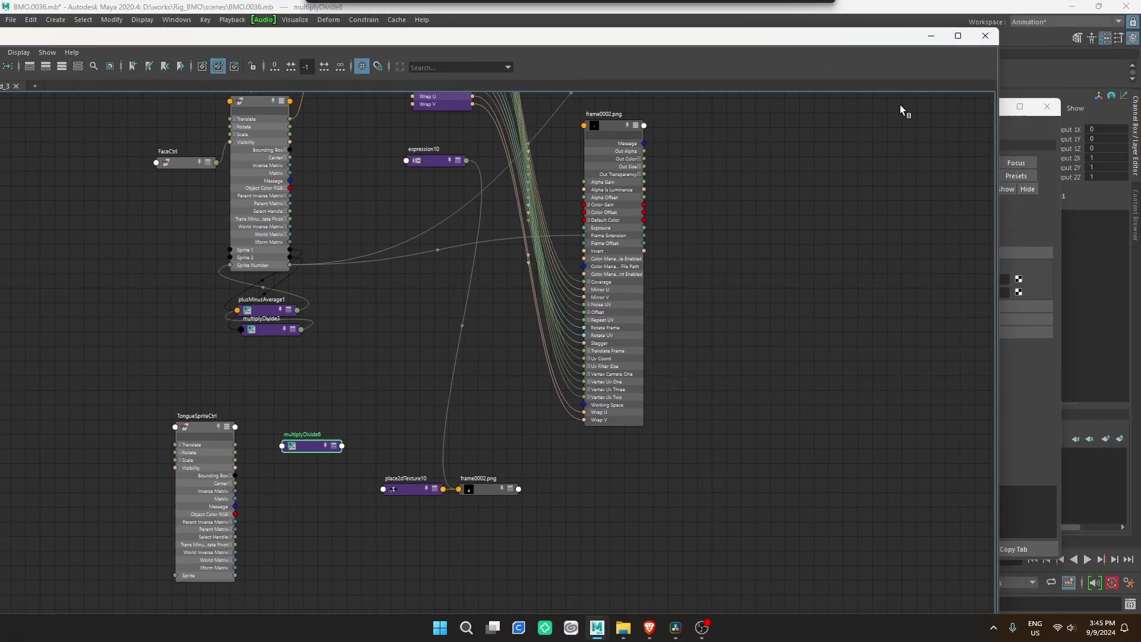
click(1101, 158)
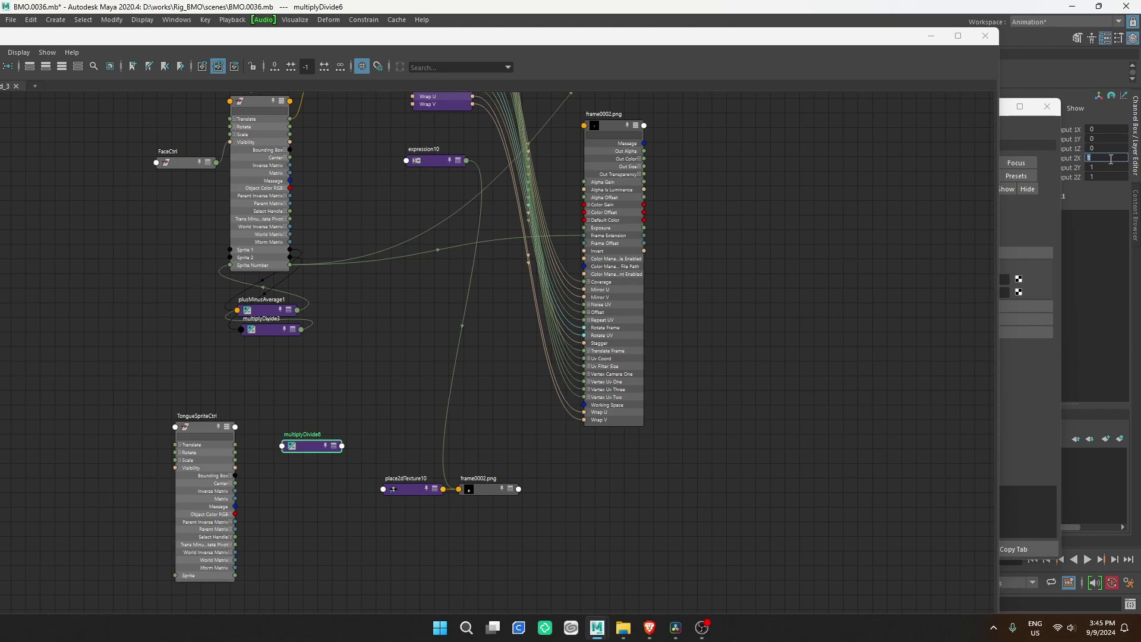
drag(317, 444, 335, 428)
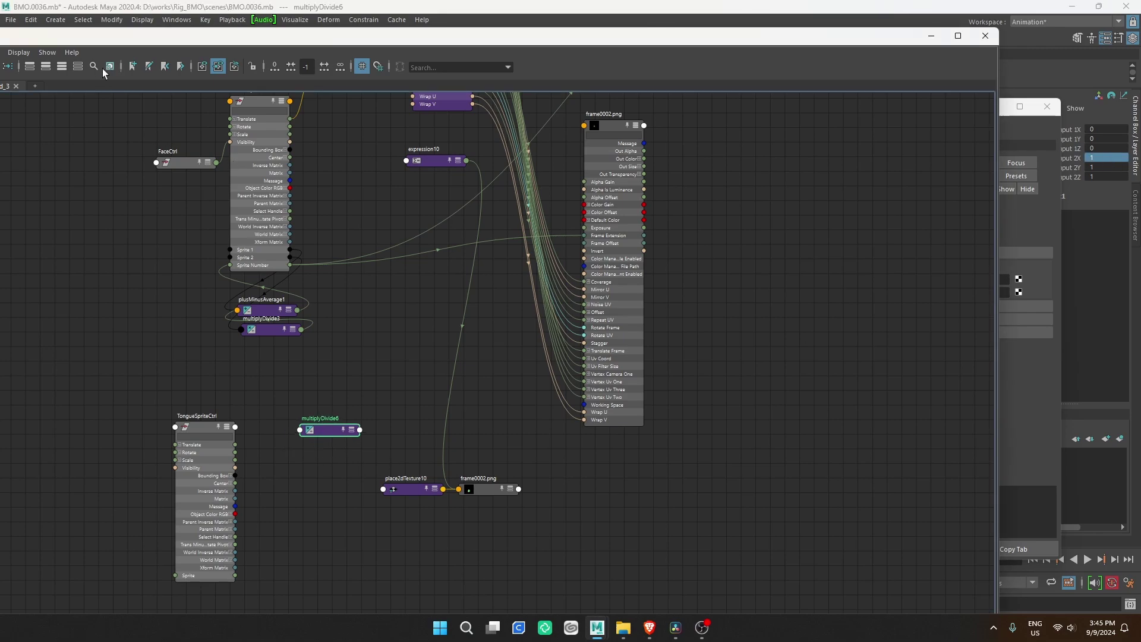
key(3)
double_click(329, 459)
click(891, 292)
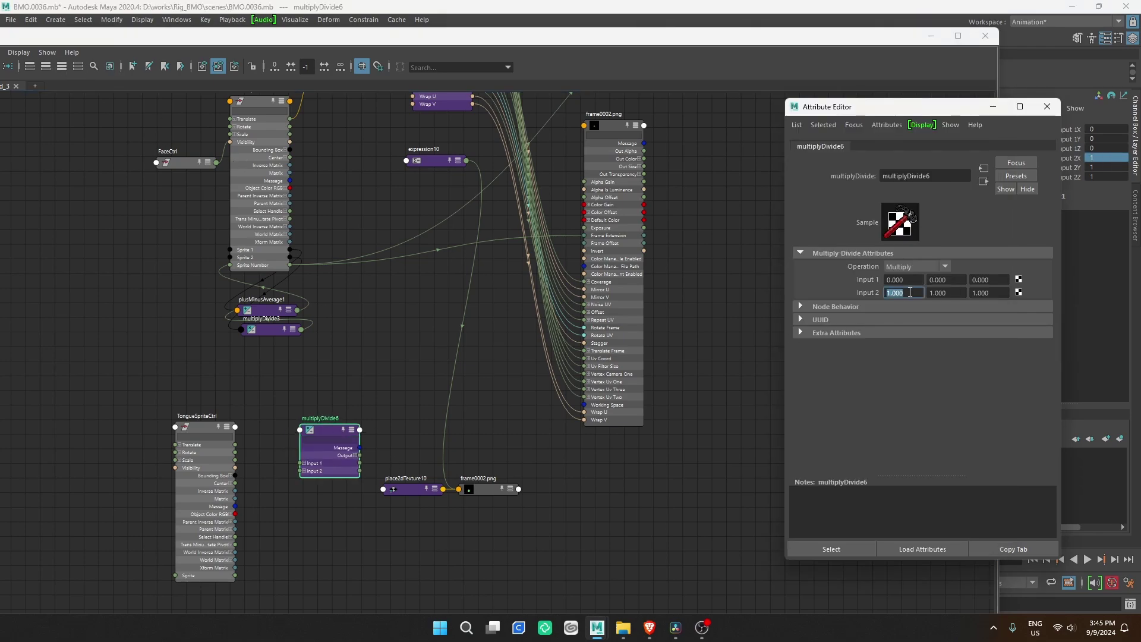
double_click(937, 292)
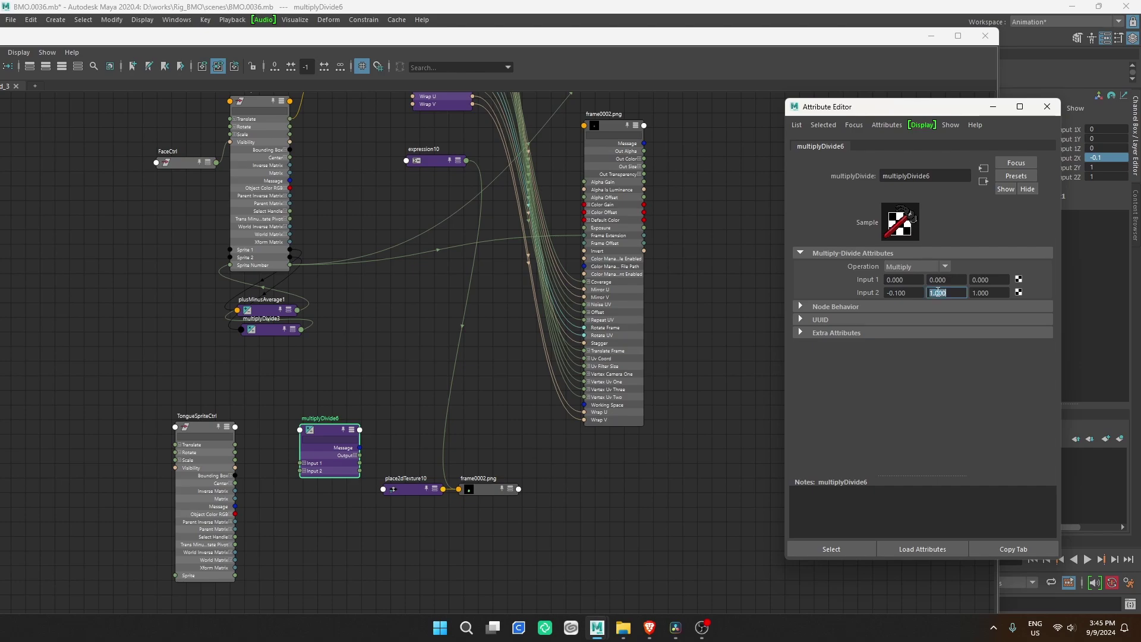
text(0.1)
key(Return)
click(1045, 111)
Connect TongueSpriteCtrl's Translate X to Input 1X and Translate Z to Input 1Y of the new multiplyDivide node
alt+right_drag(140, 571, 430, 506)
alt+middle_drag(431, 506, 497, 494)
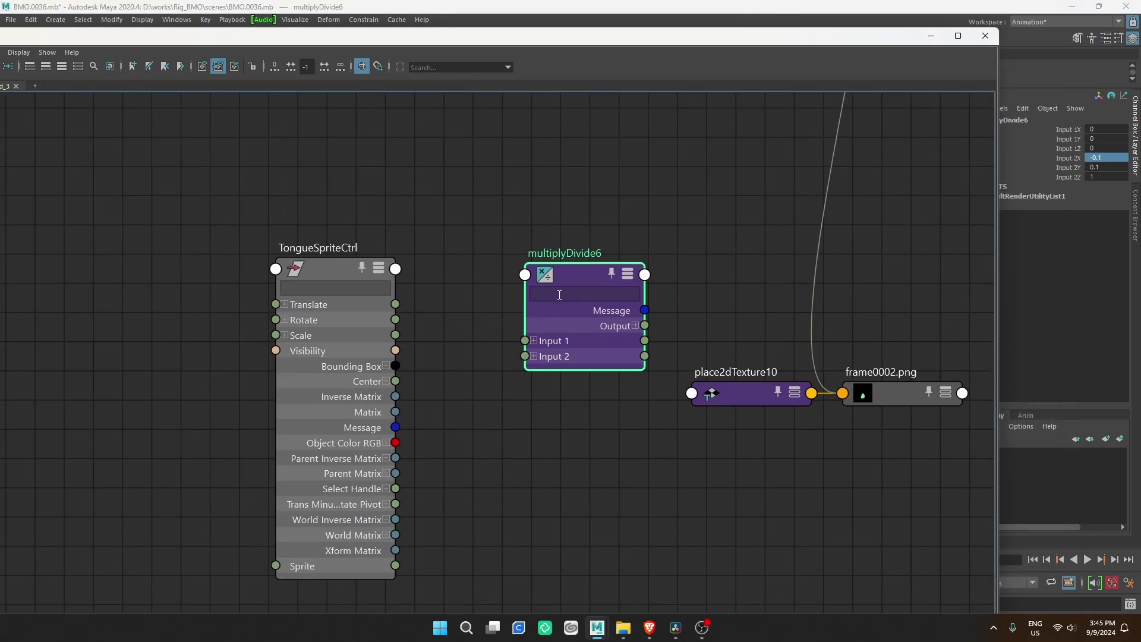
drag(558, 275, 545, 233)
click(520, 298)
click(284, 305)
drag(396, 320, 511, 330)
Move place2dTexture10 up, show all its attributes, and connect multiplyDivide6's Output X and Output Y to Offset U and Offset V
alt+middle_drag(507, 475, 312, 506)
drag(520, 425, 522, 215)
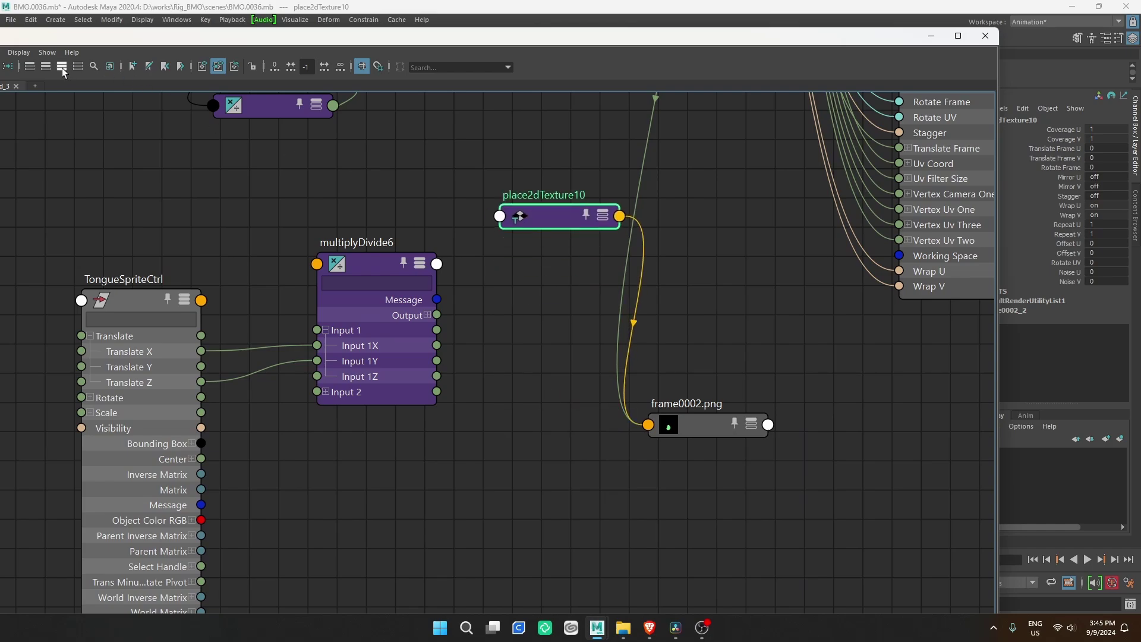
click(62, 67)
click(508, 420)
click(427, 316)
drag(436, 330, 499, 451)
Show all attributes of the tongue's frame0002.png texture and connect TongueSpriteCtrl's Sprite to its Frame Extension
drag(678, 429, 812, 478)
click(61, 66)
scroll(272, 515, down, 2)
alt+middle_drag(271, 515, 203, 150)
drag(152, 242, 566, 277)
alt+middle_drag(277, 209, 284, 501)
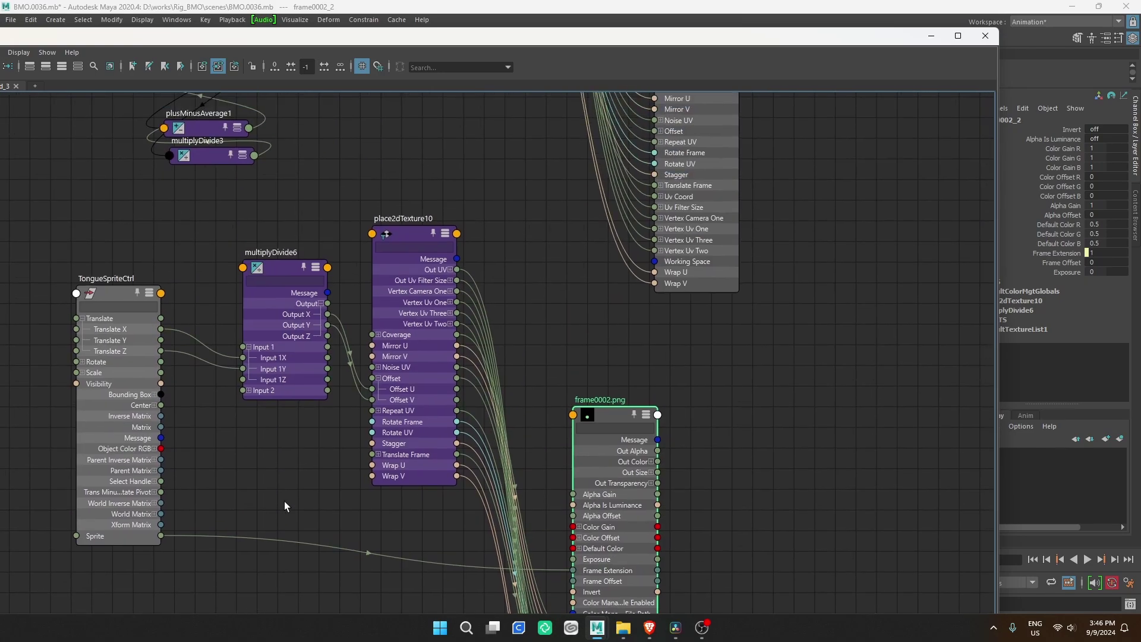
scroll(291, 484, down, 2)
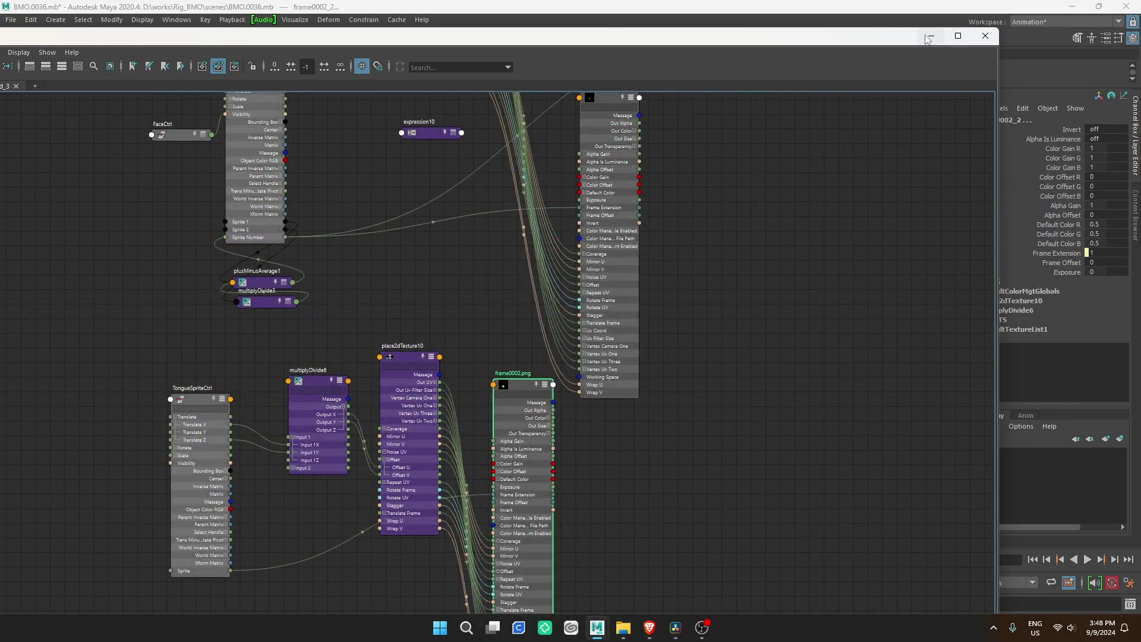
Switch to Hypershade and add the tongue and mouth-mask file textures to the lambert6 graph
click(930, 36)
click(711, 39)
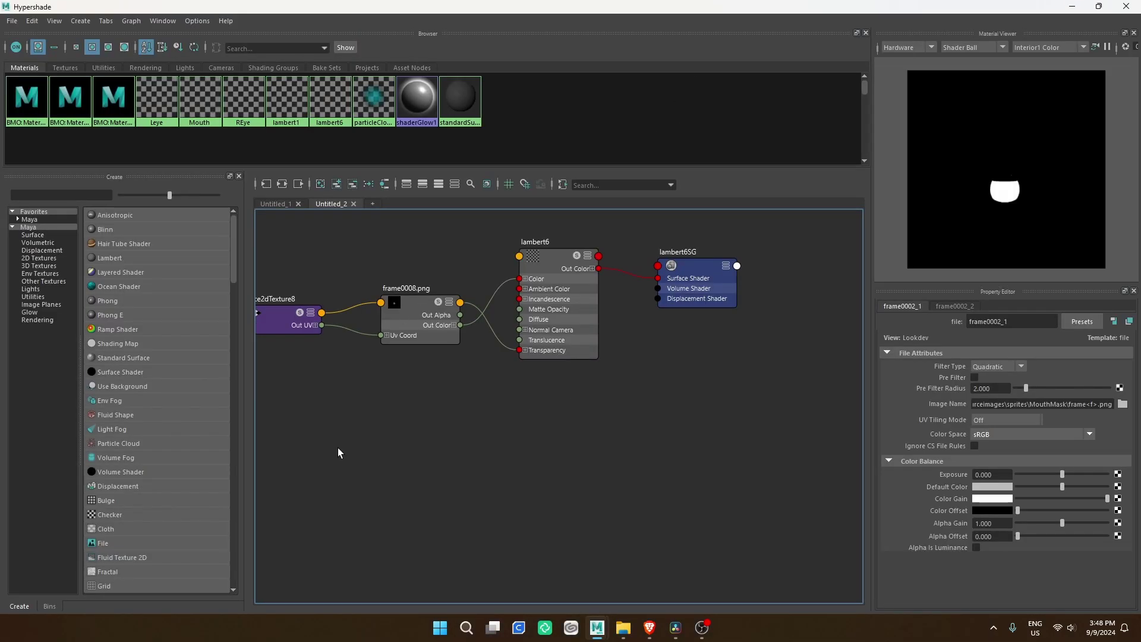
alt+middle_drag(360, 453, 437, 474)
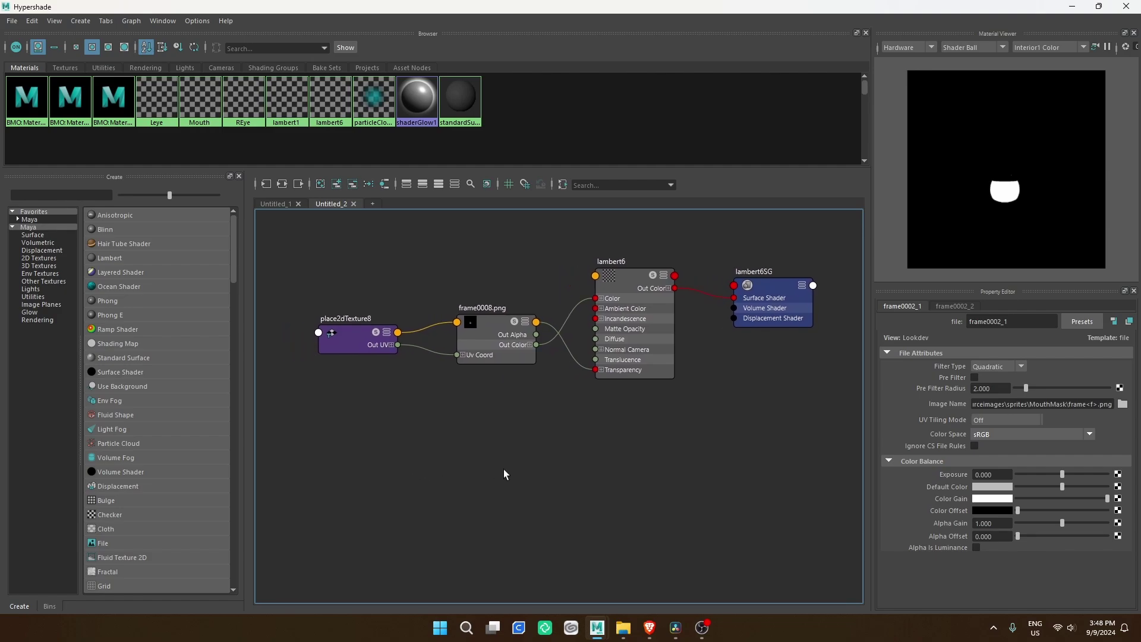
scroll(504, 469, up, 3)
click(337, 185)
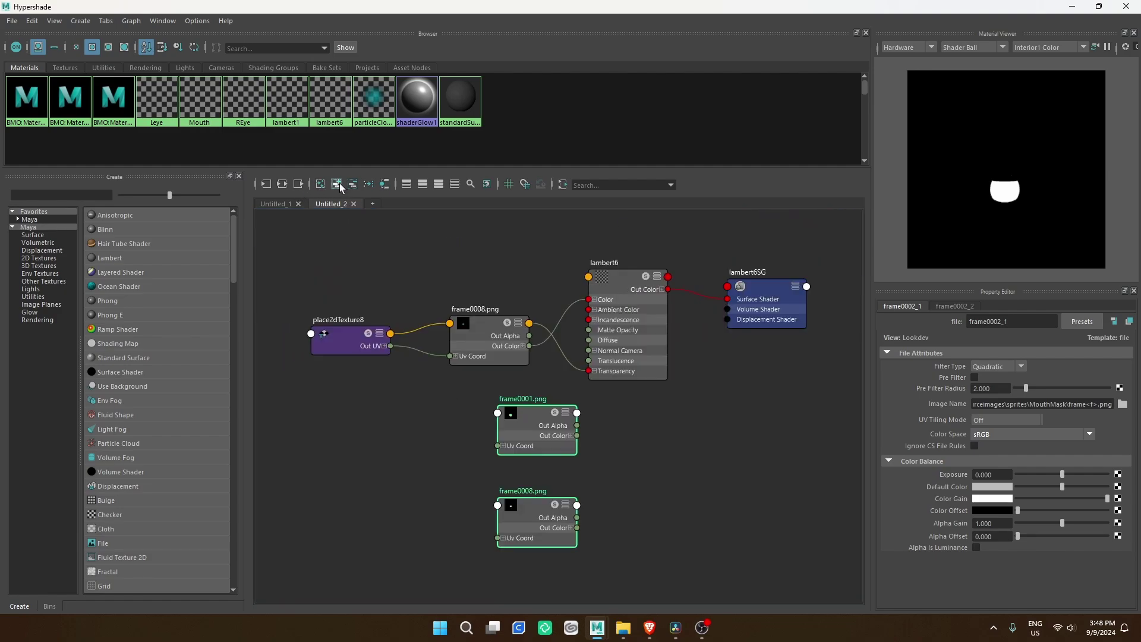
click(654, 498)
Create a layeredTexture node beside the tongue and mask textures and expand its Inputs[0] attributes
alt+middle_drag(721, 470, 668, 467)
key(Tab)
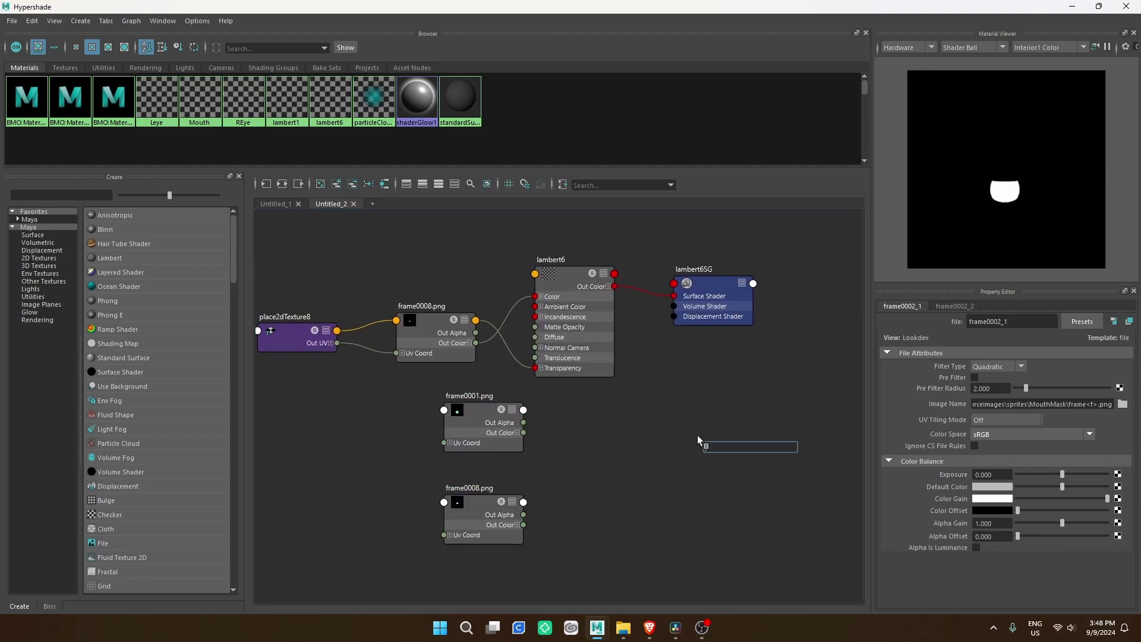
text(laye)
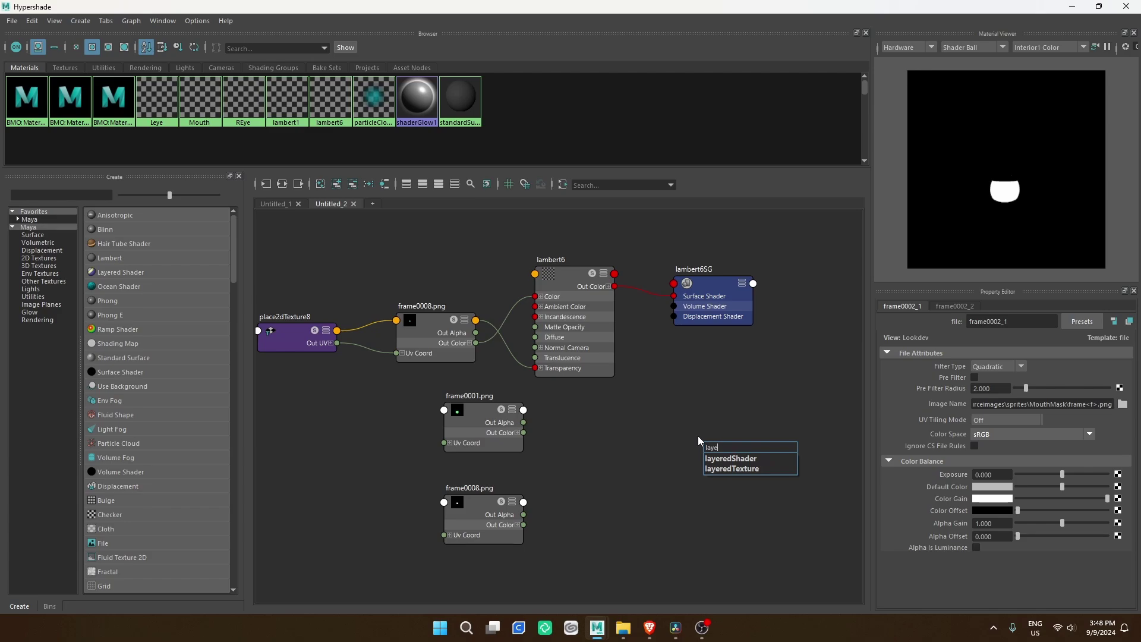
click(733, 468)
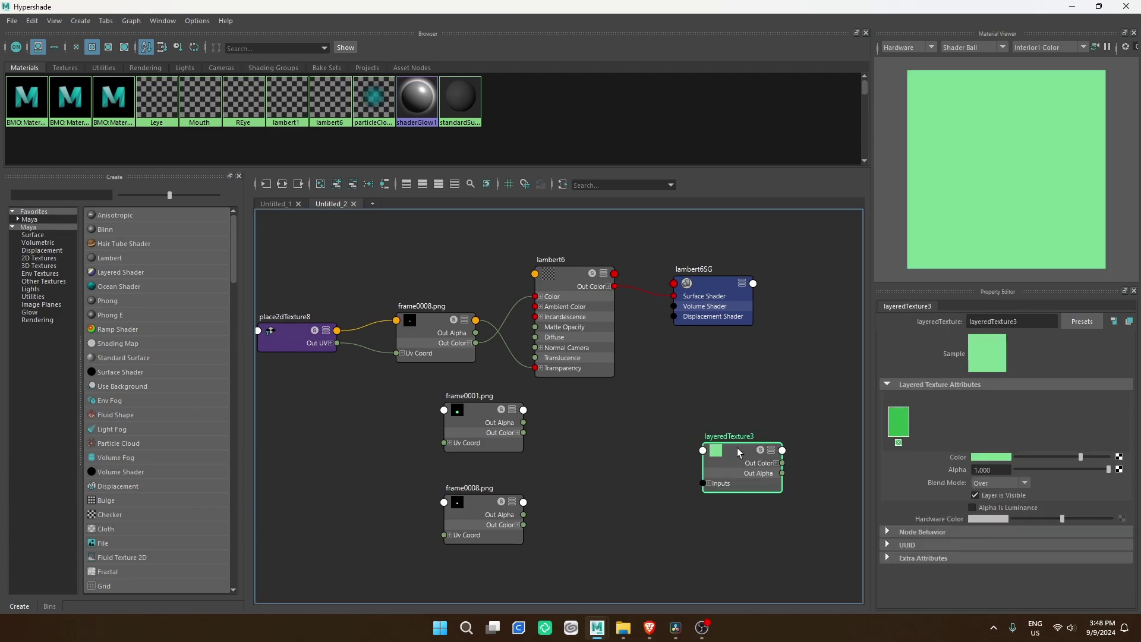
drag(737, 447, 742, 409)
click(714, 444)
click(720, 456)
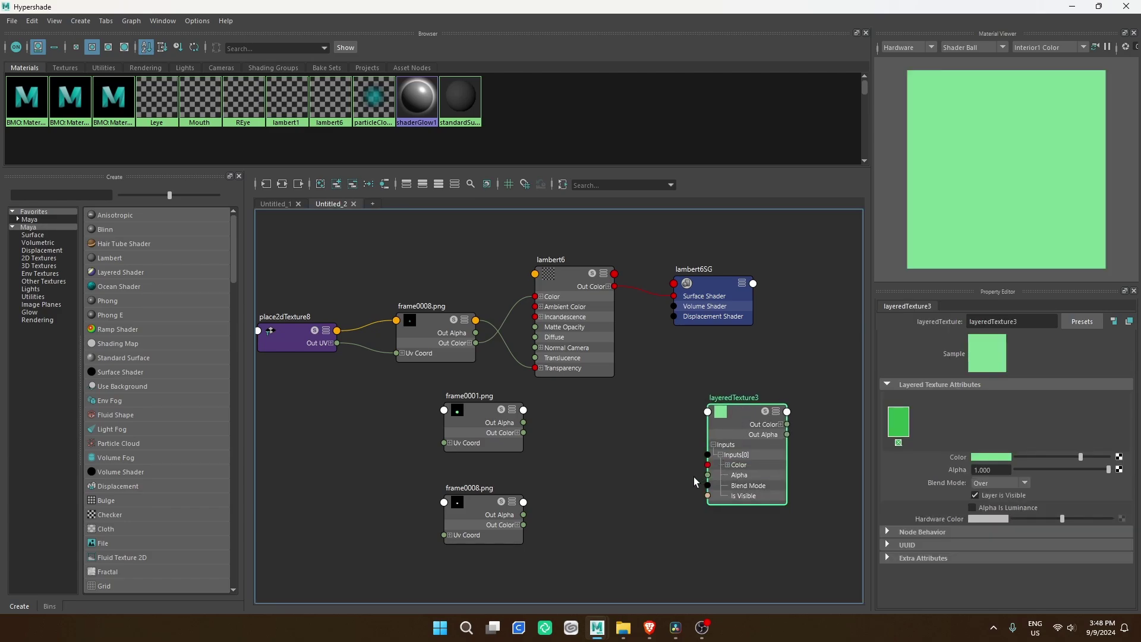
alt+middle_drag(657, 527, 623, 498)
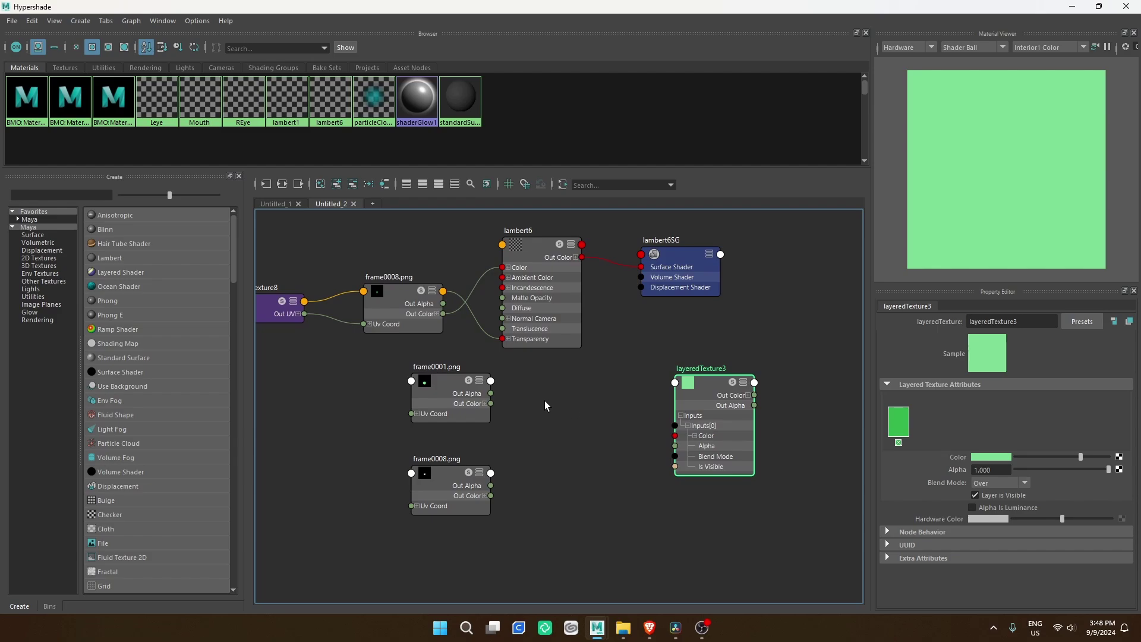
Show all attributes of the tongue texture and connect its Out Color to layeredTexture3's Inputs[0] Color
drag(441, 381, 458, 384)
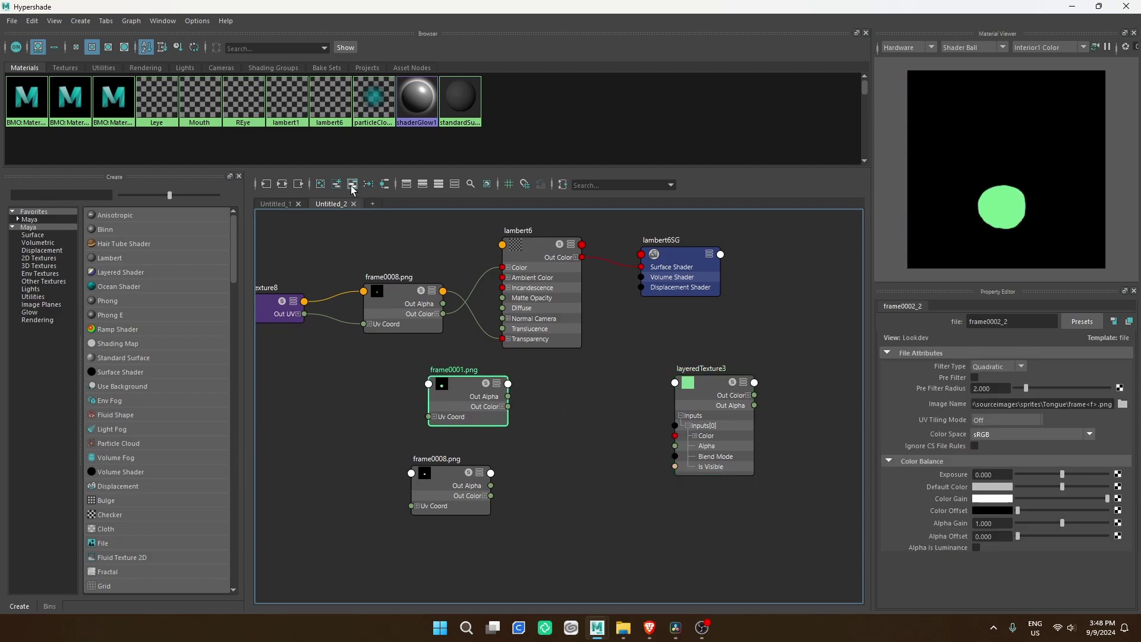
click(438, 184)
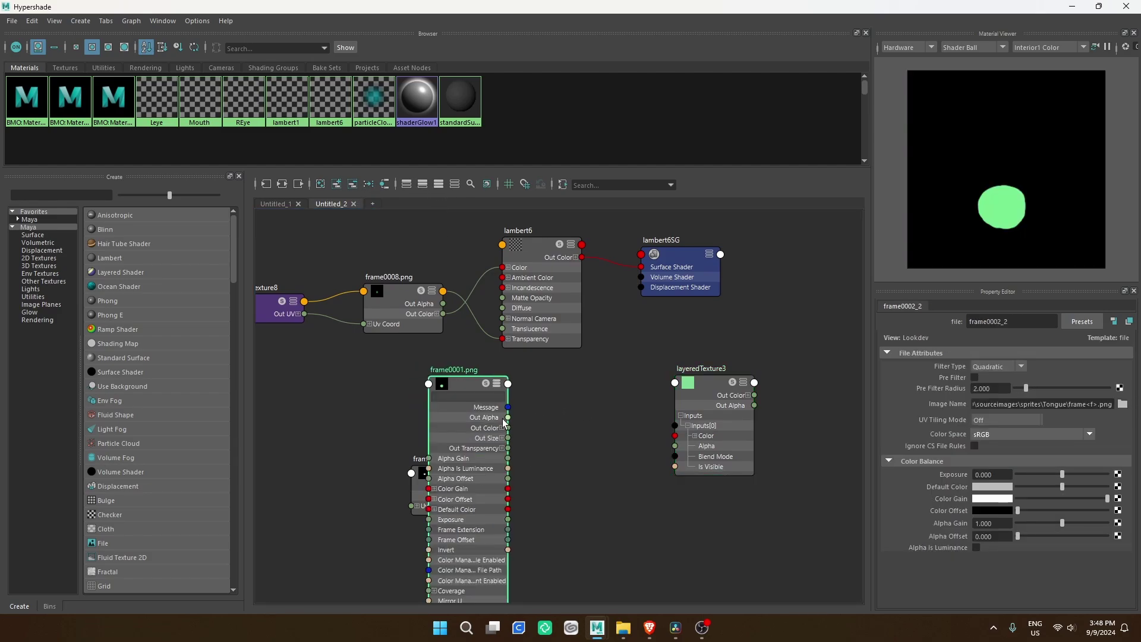
drag(509, 428, 675, 437)
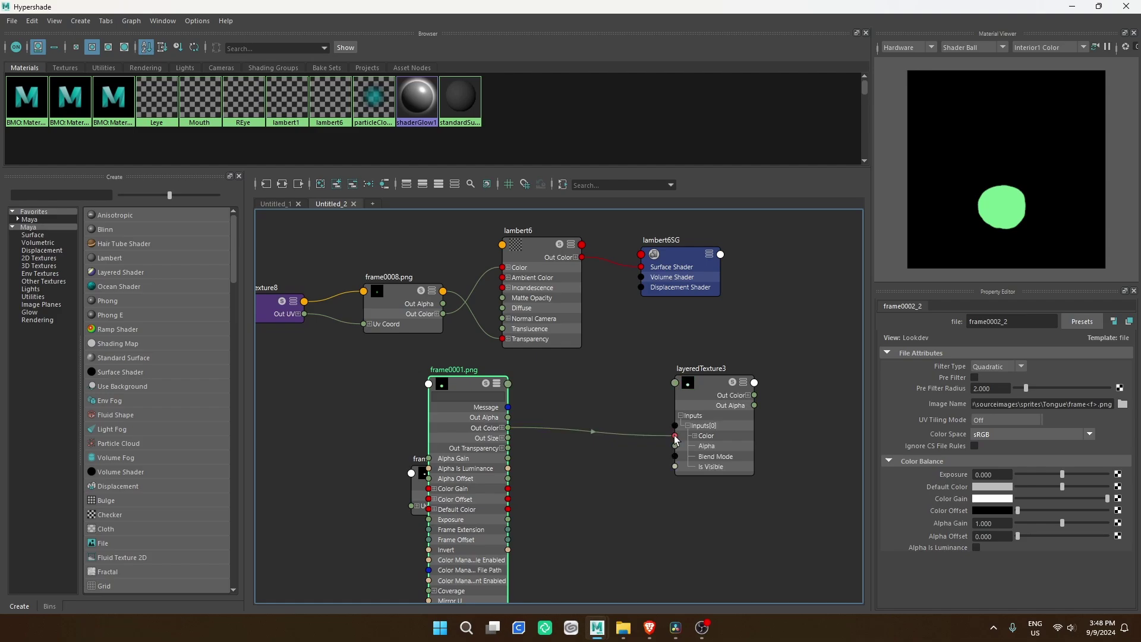
Show all attributes of the mouth-mask texture and connect its Out Alpha to layeredTexture3's Inputs[0] Alpha
drag(419, 478, 546, 496)
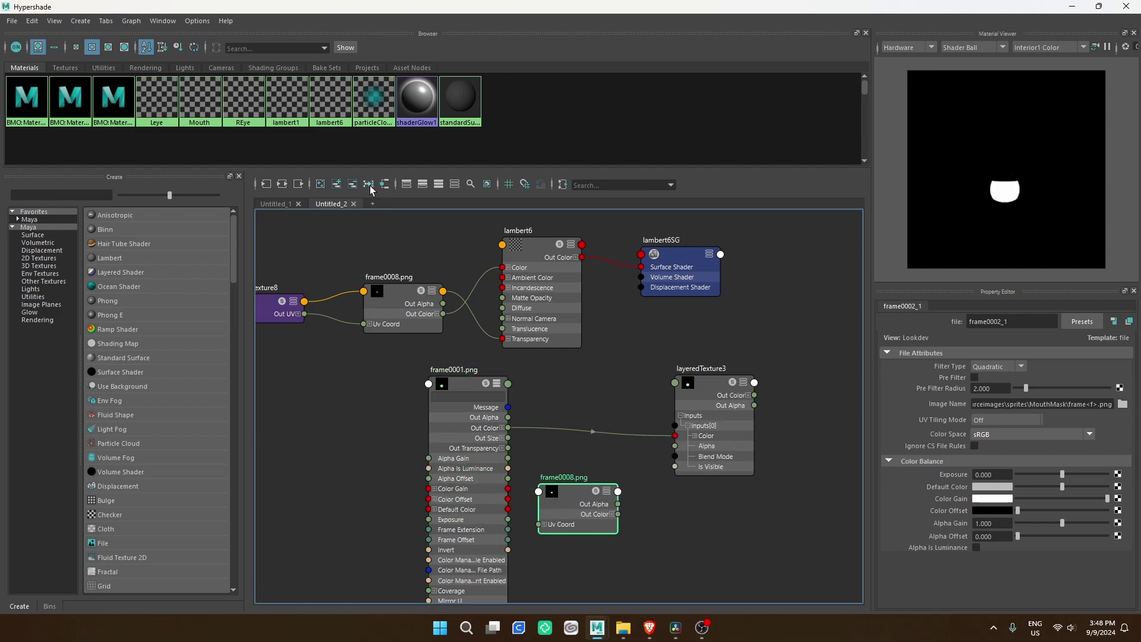
click(438, 185)
drag(583, 494, 563, 467)
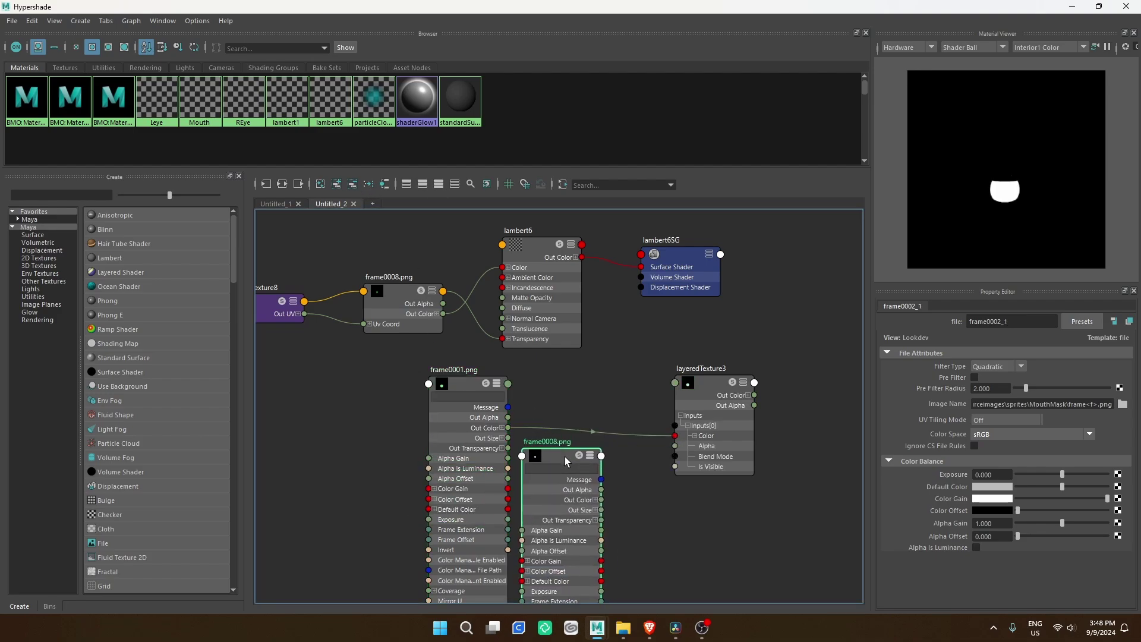
alt+middle_drag(650, 548, 645, 510)
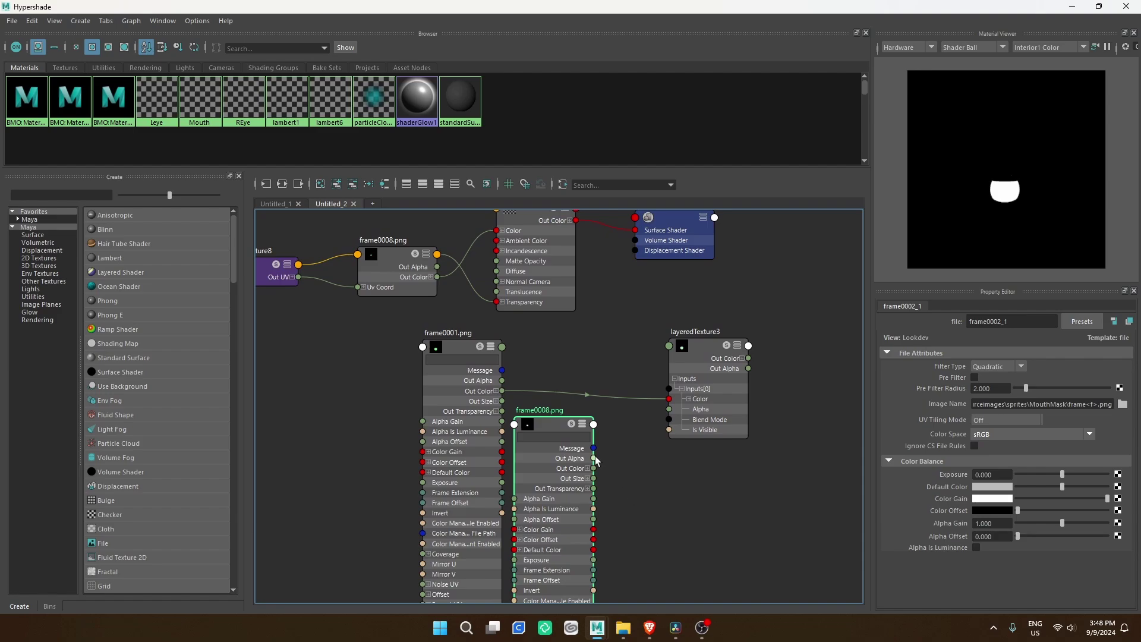
drag(632, 447, 670, 410)
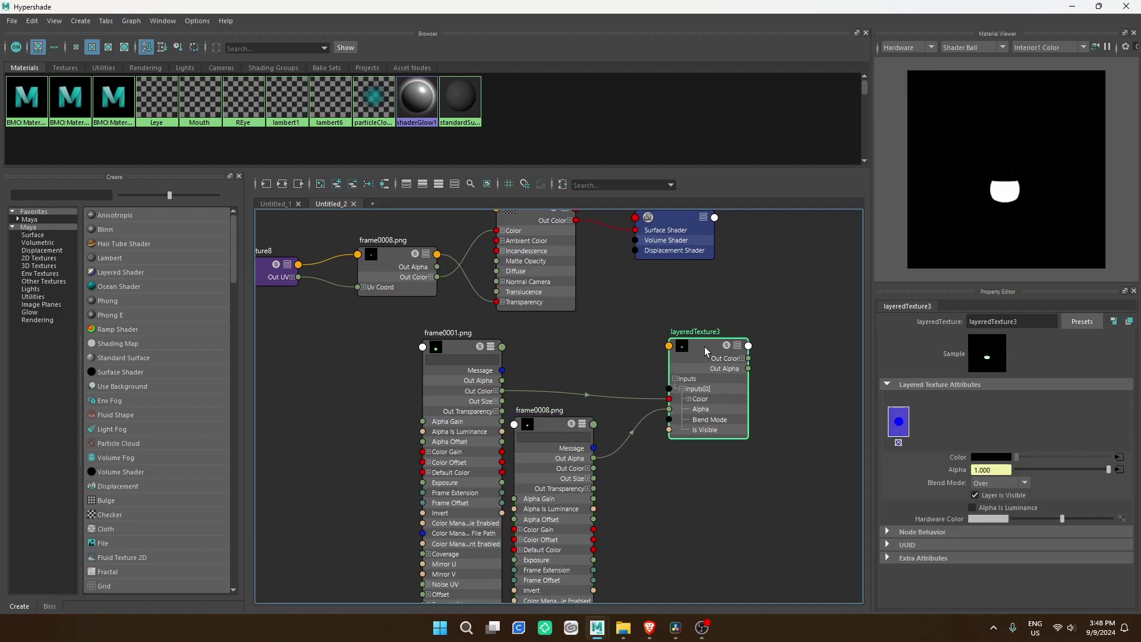
Connect the Out Color of lambert6's mouth texture, frame0008.png, to layeredTexture3's Inputs[1] Color
alt+middle_drag(573, 329, 632, 369)
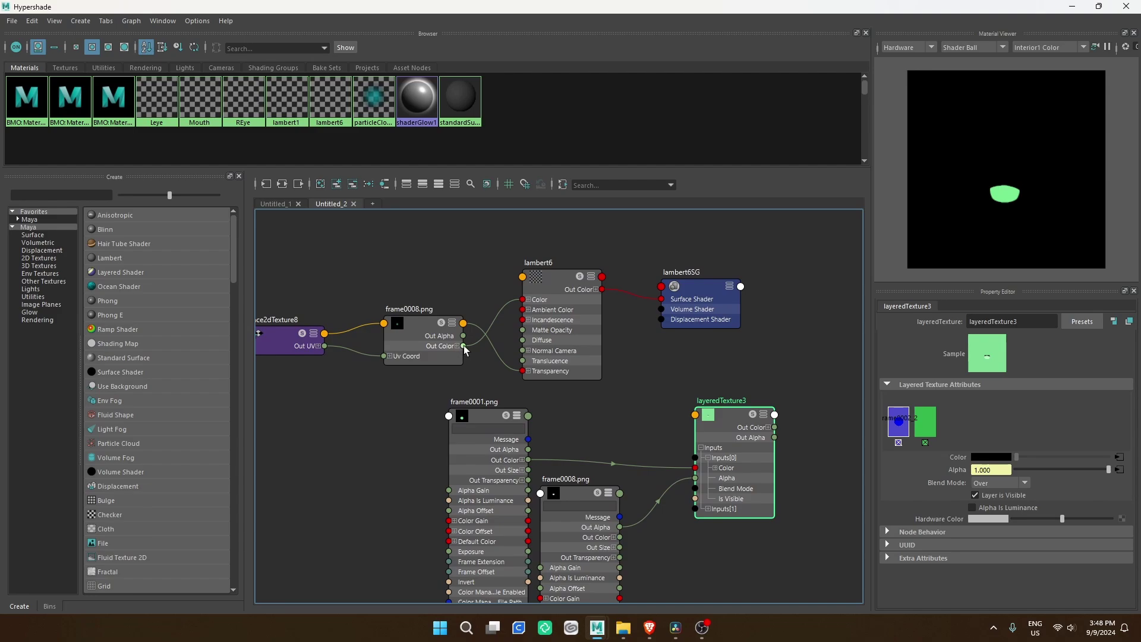
drag(464, 347, 697, 511)
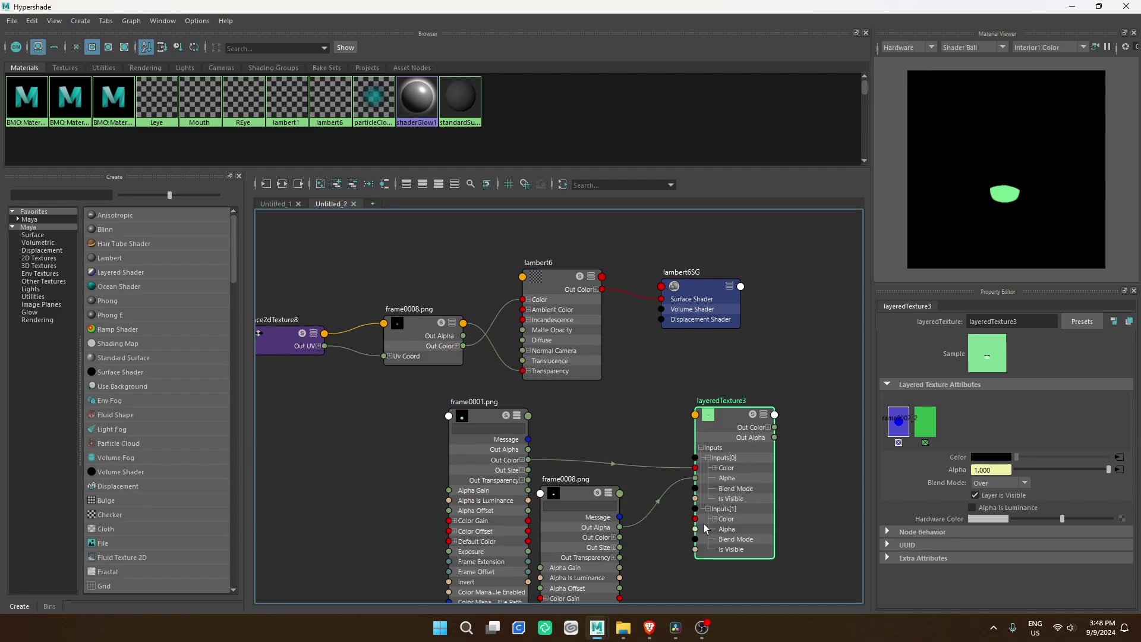
drag(464, 346, 697, 520)
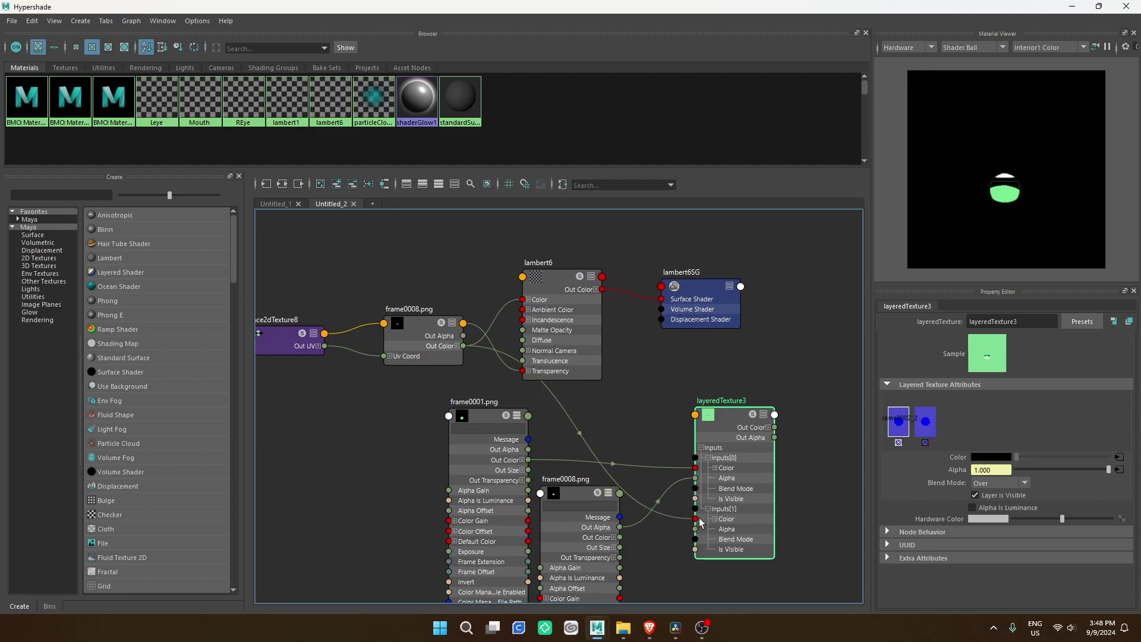
Set the blend mode of layeredTexture3's tongue layer to Add
click(897, 424)
click(1025, 483)
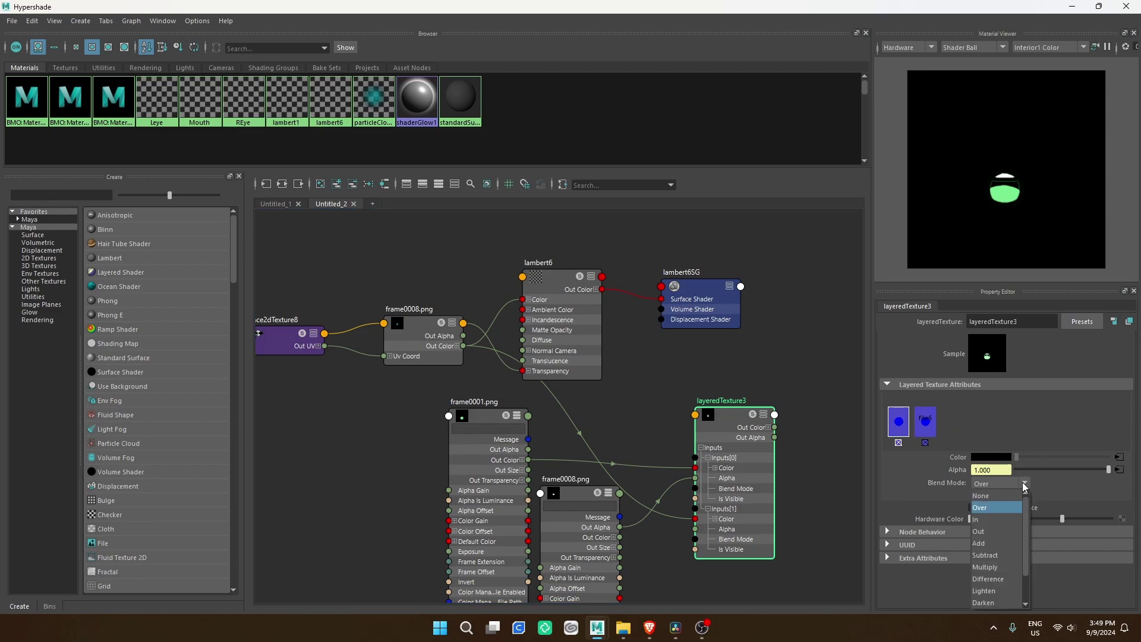
click(989, 544)
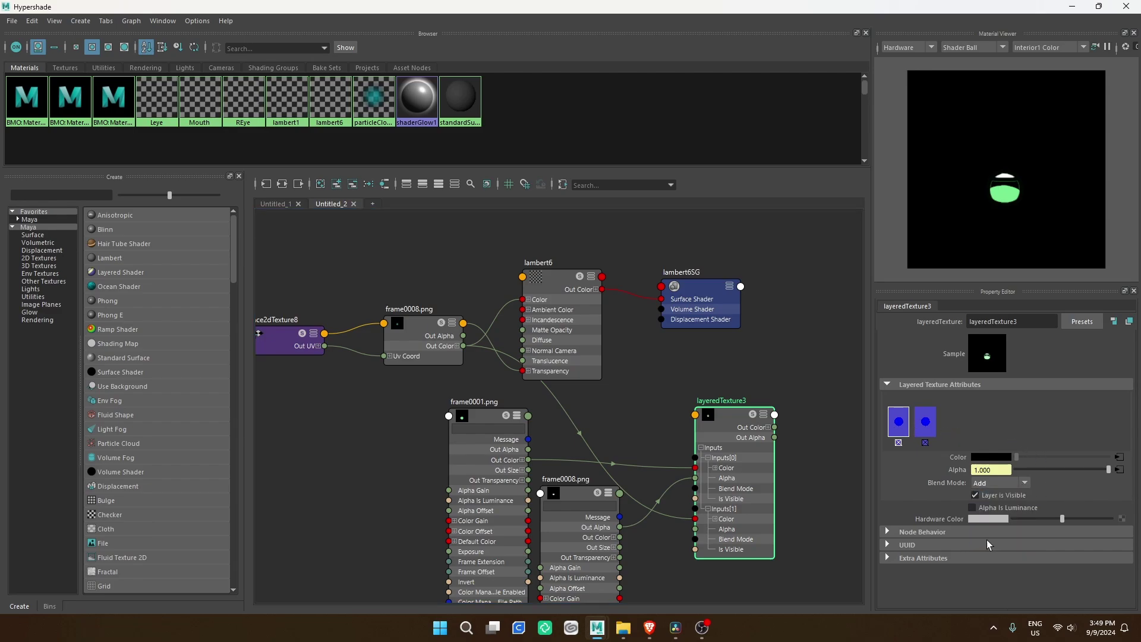
Set the mouth control's Sprite Number to 9 for a wide-open mouth
click(1070, 8)
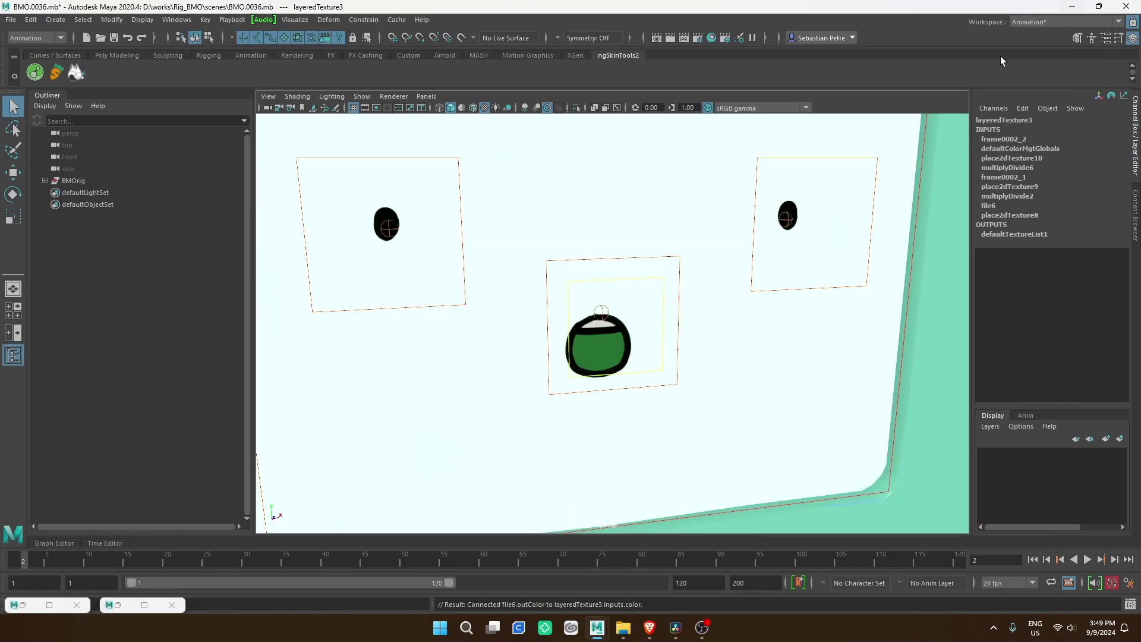
click(678, 356)
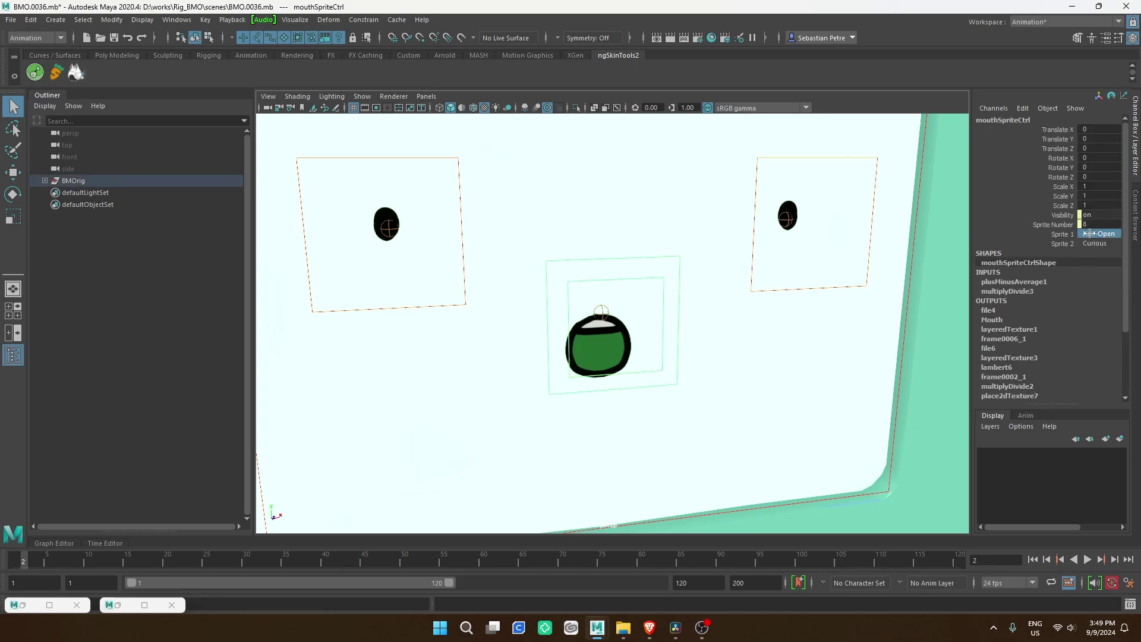
middle_drag(1090, 234, 1104, 233)
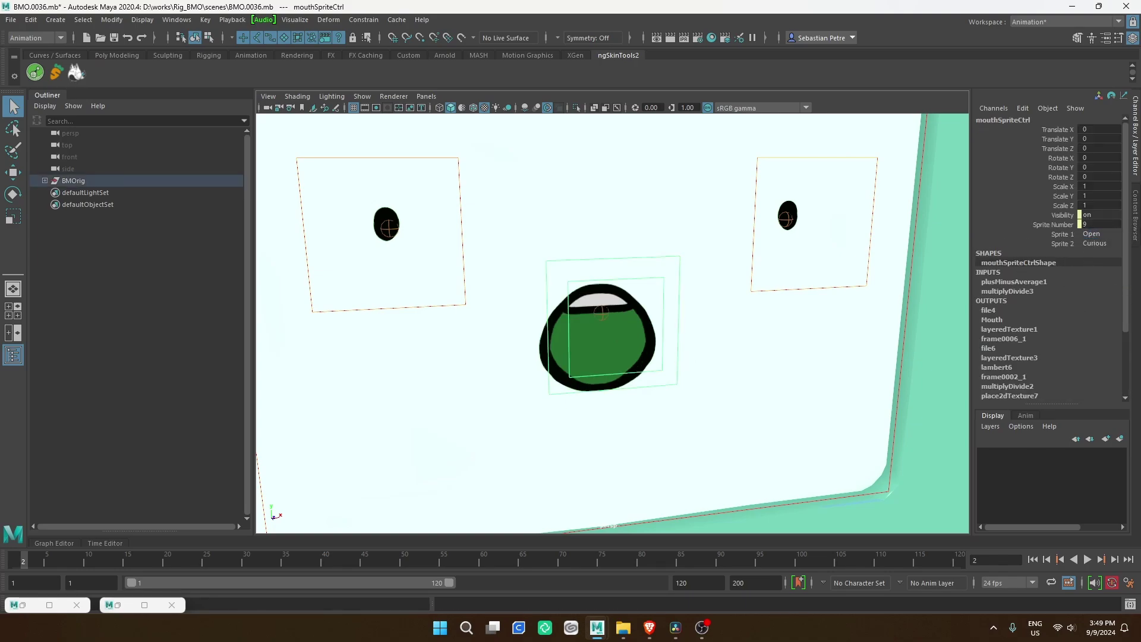
Try moving the tongue sprite control down out of the mouth, and undo the move
click(637, 375)
key(w)
drag(624, 357, 585, 414)
key(ctrl+z)
Spread out the tongue, mouth-mask and mouth texture nodes in the Hypershade graph and select layeredTexture3
click(118, 606)
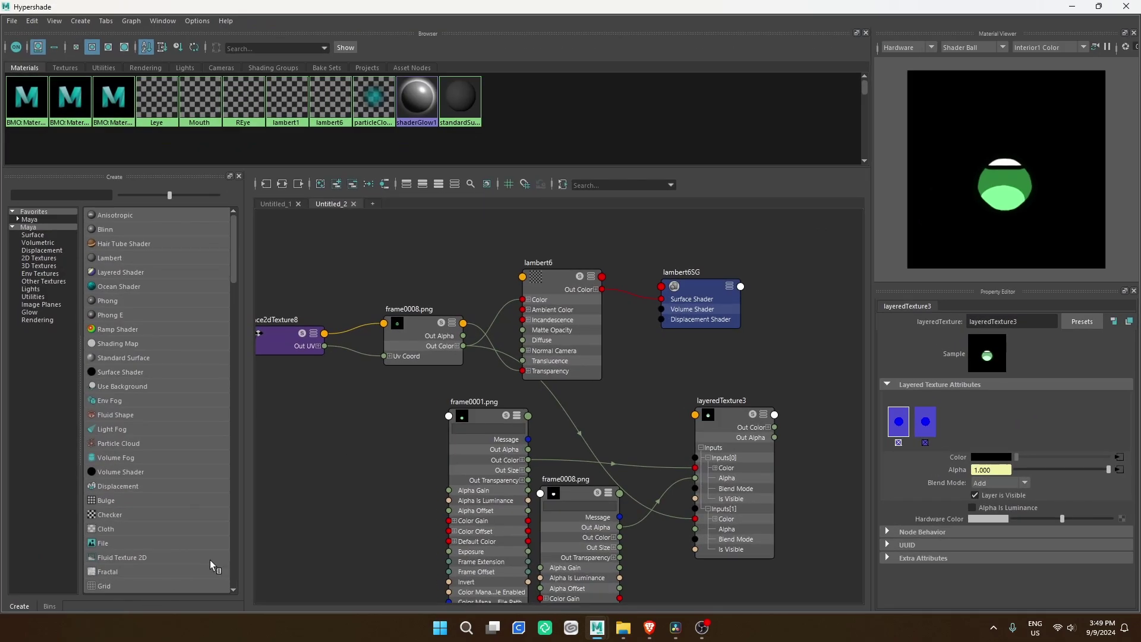
alt+middle_drag(330, 450, 332, 371)
drag(489, 335, 449, 352)
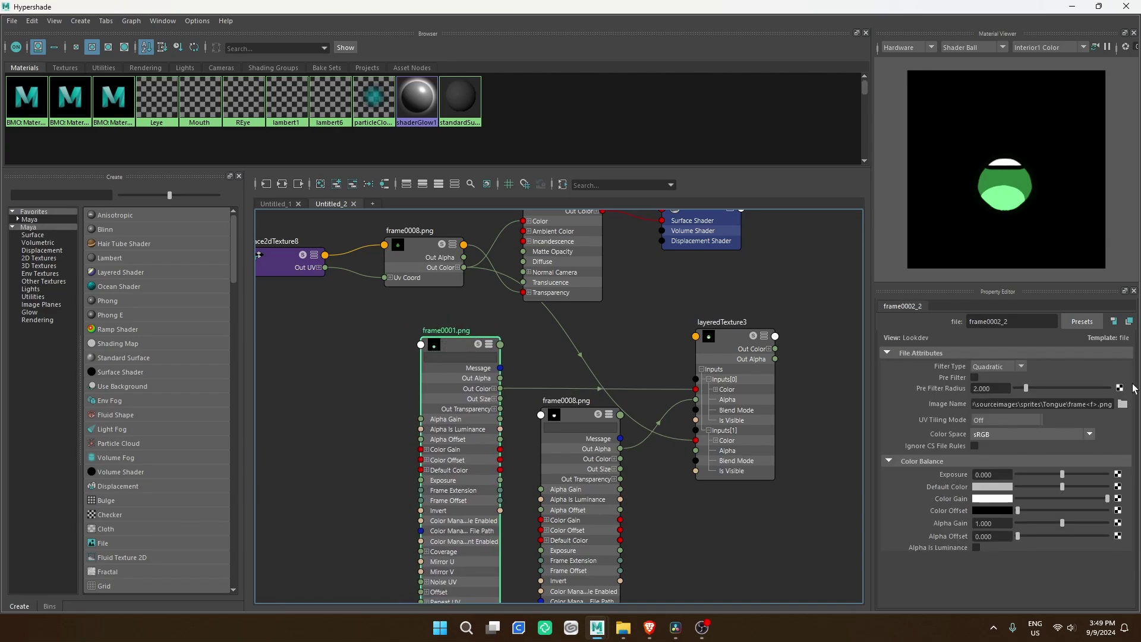
drag(573, 417, 551, 429)
alt+middle_drag(569, 362, 632, 412)
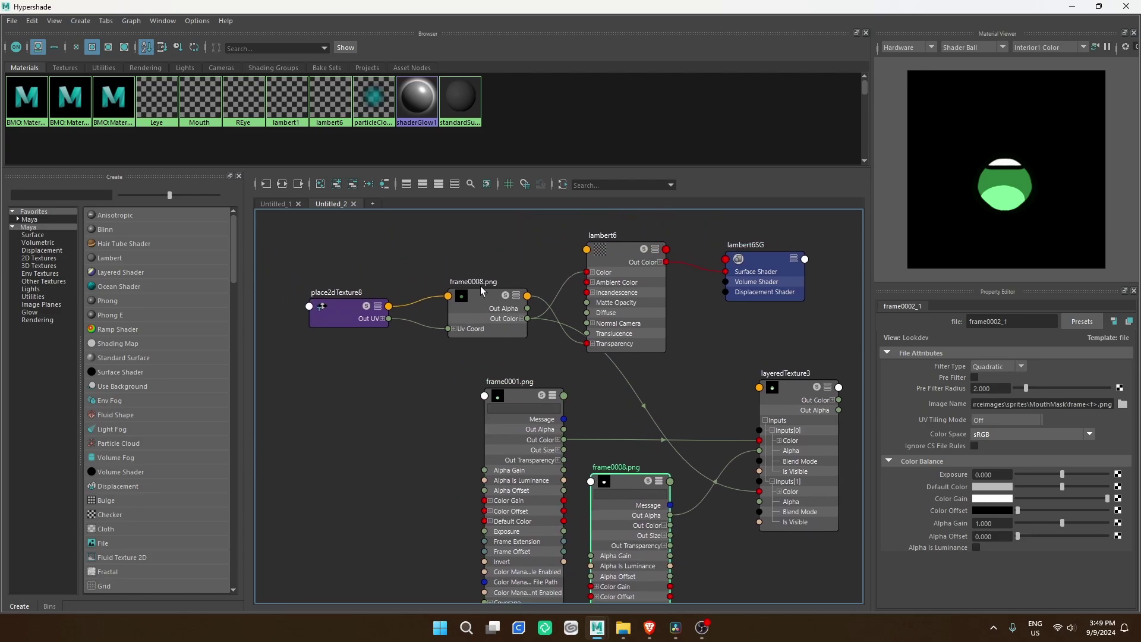
drag(476, 293, 475, 272)
click(774, 389)
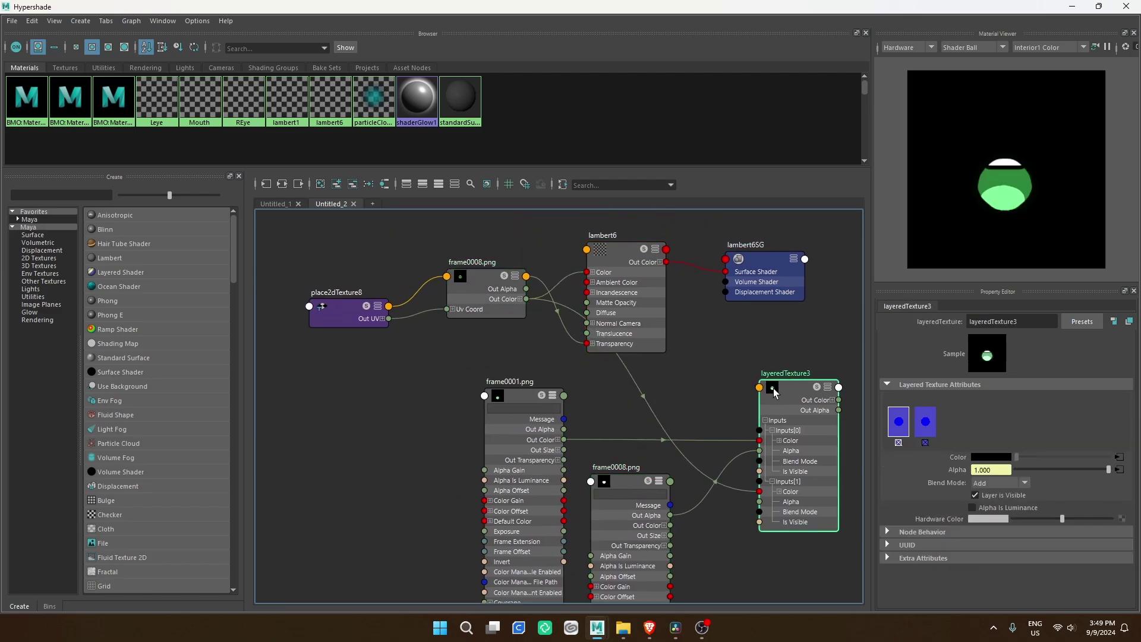
Try connecting layeredTexture3's Out Color directly to lambert6SG's Surface Shader, check the face, and undo the connection
alt+middle_drag(780, 378, 530, 313)
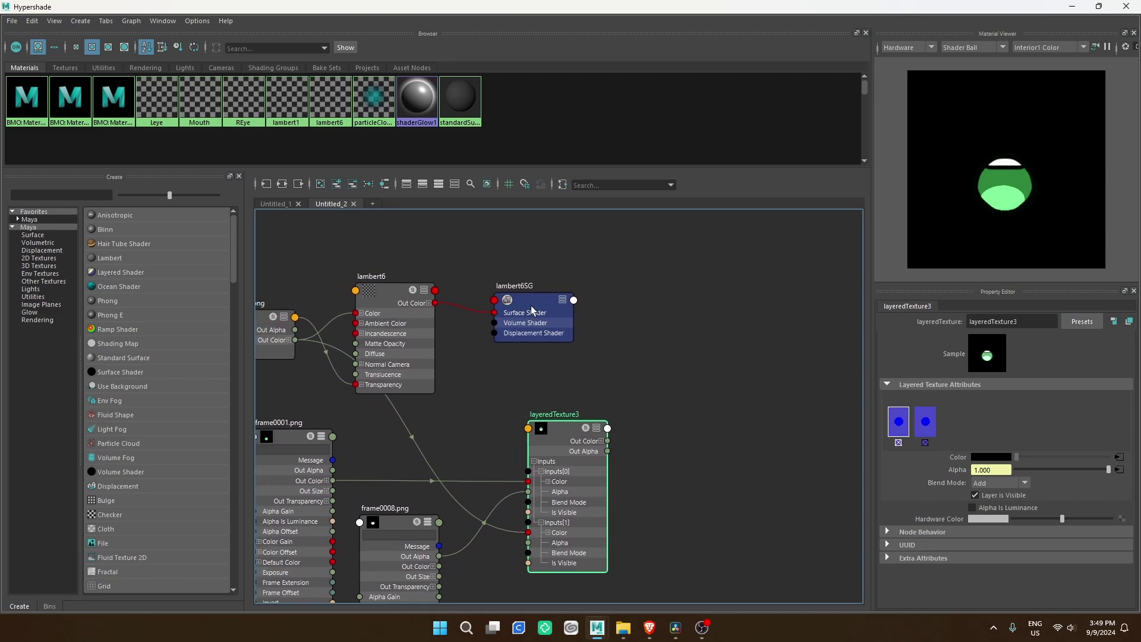
click(624, 342)
drag(608, 442, 697, 386)
click(570, 427)
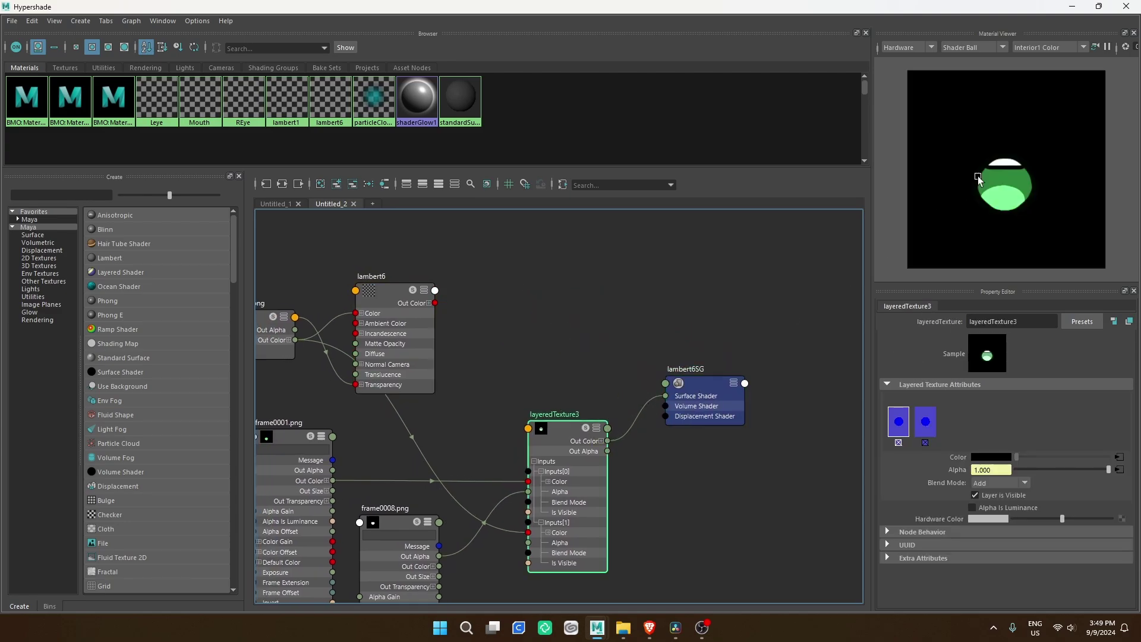
click(1072, 8)
click(114, 604)
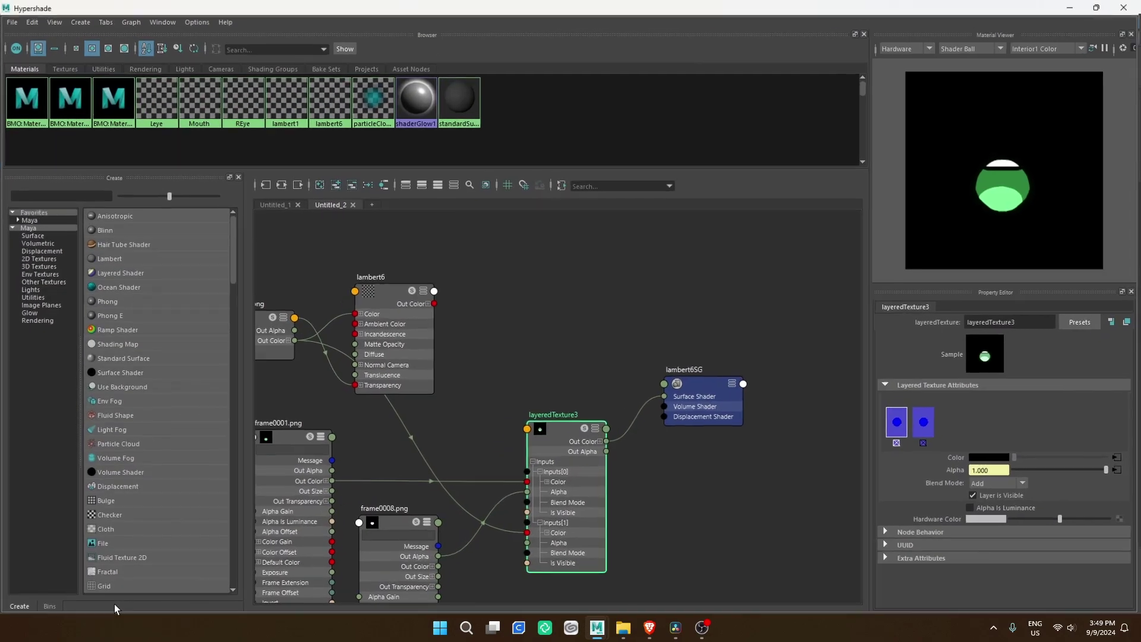
key(ctrl+z)
key(ctrl+z)
key(ctrl+z)
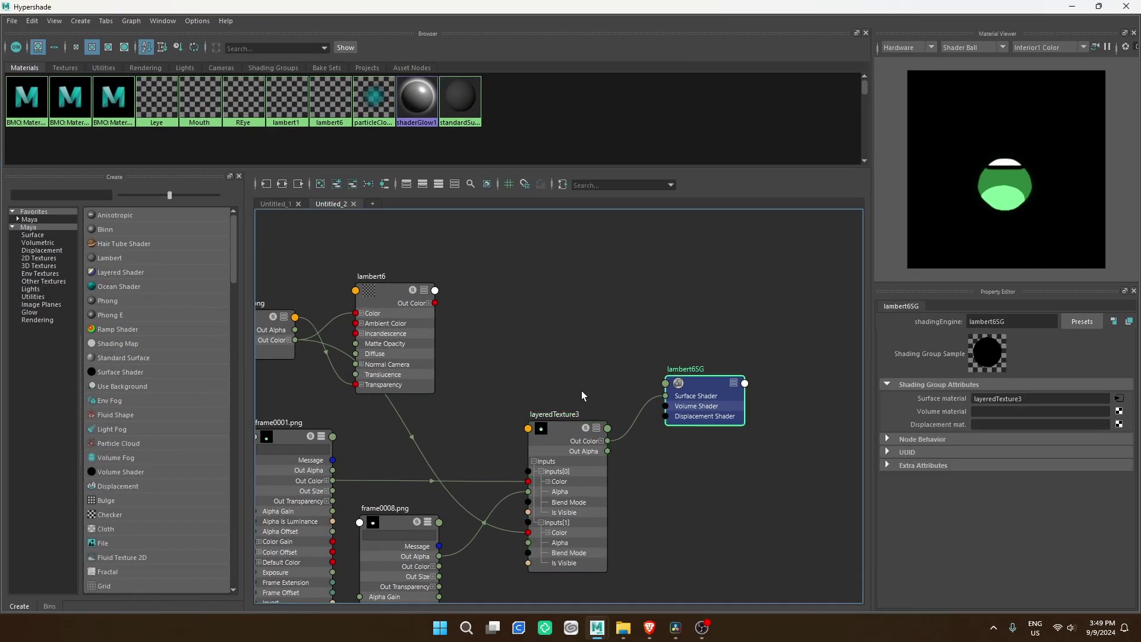
Move the lambert6 node above layeredTexture3 and connect layeredTexture3's Out Color to lambert6's Color
drag(401, 333, 580, 321)
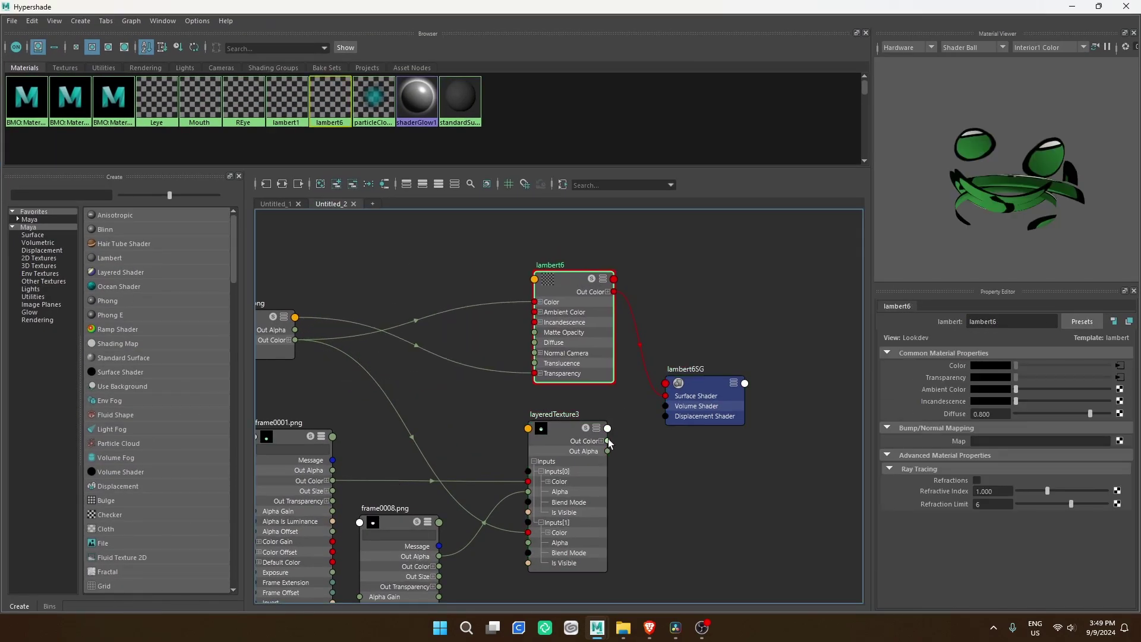
drag(607, 440, 569, 286)
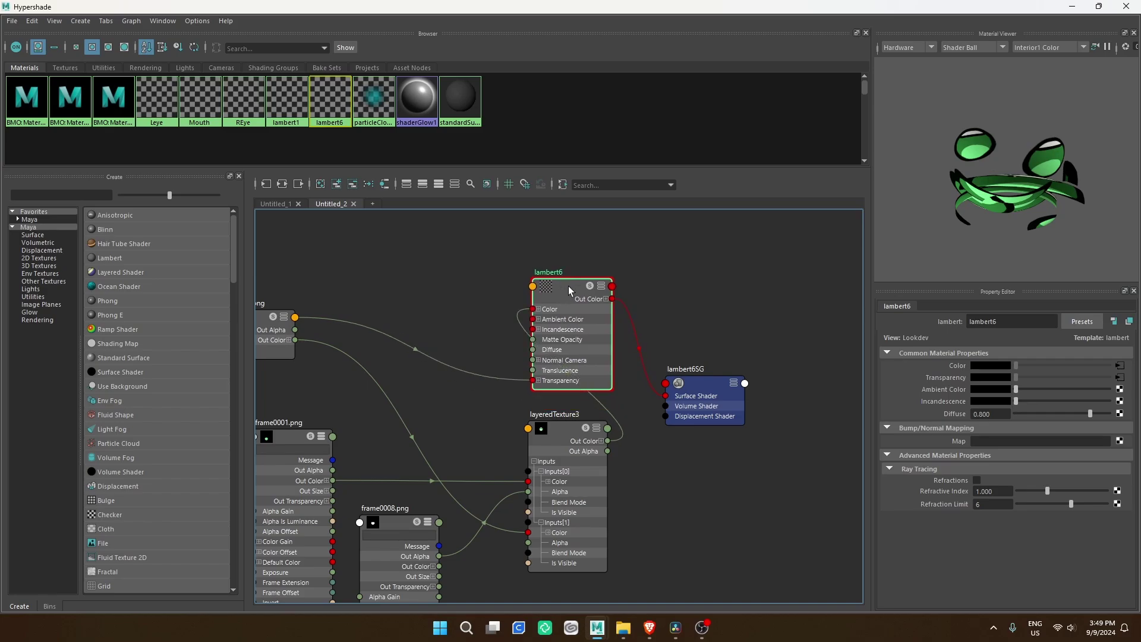
Test the layered mouth in the viewport by moving the tongue sprite control in its plane, and undo the move
click(1072, 7)
click(655, 369)
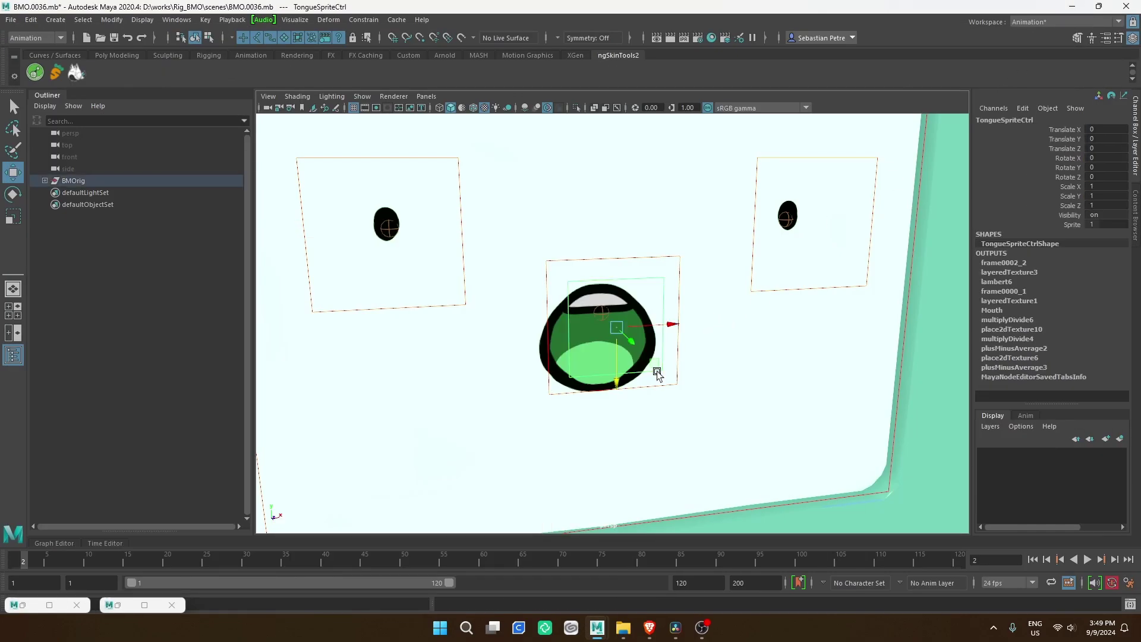
drag(658, 372, 693, 408)
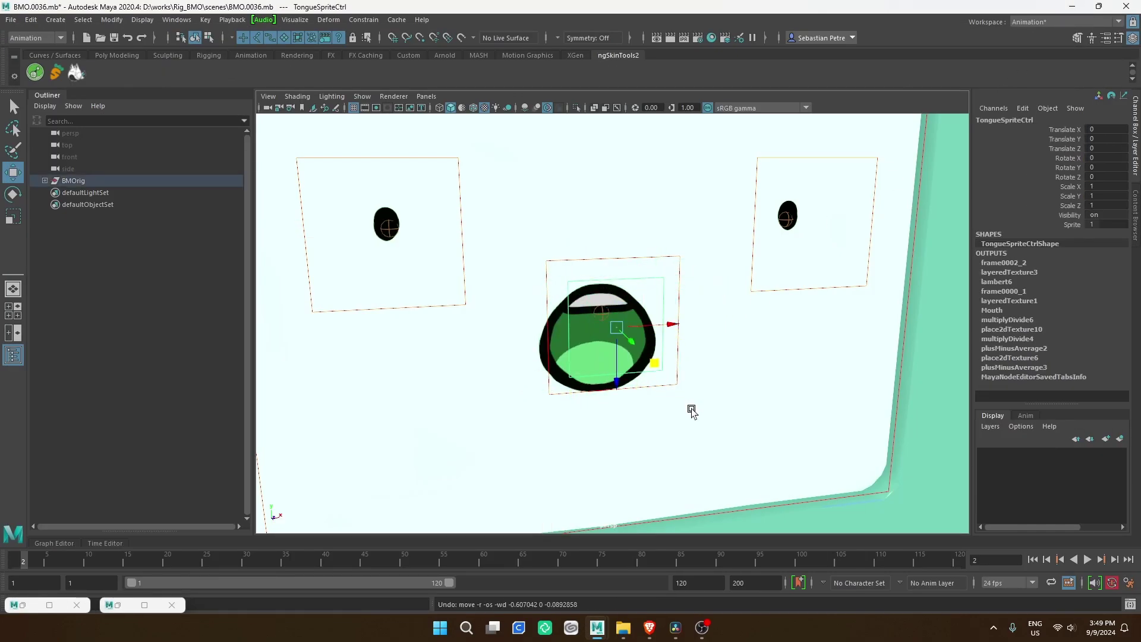